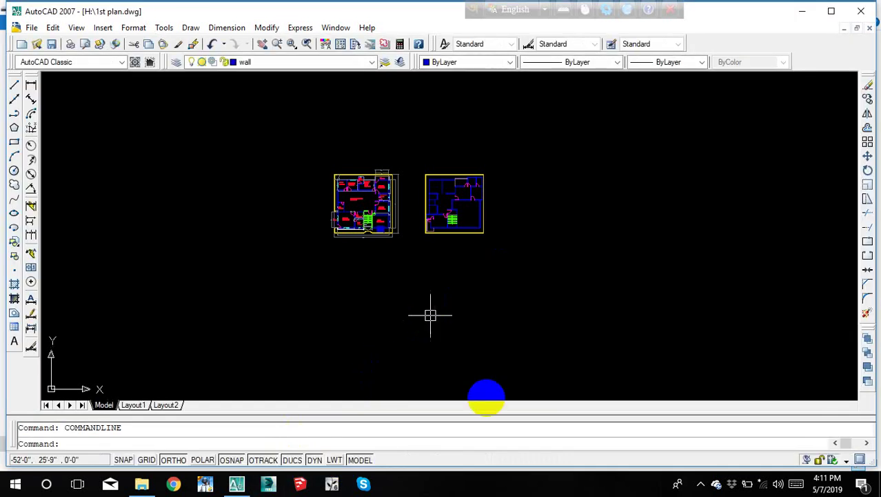
Step: Zoom into the right-hand plan's wall junction near the door arcs and select its horizontal wall line
click(700, 485)
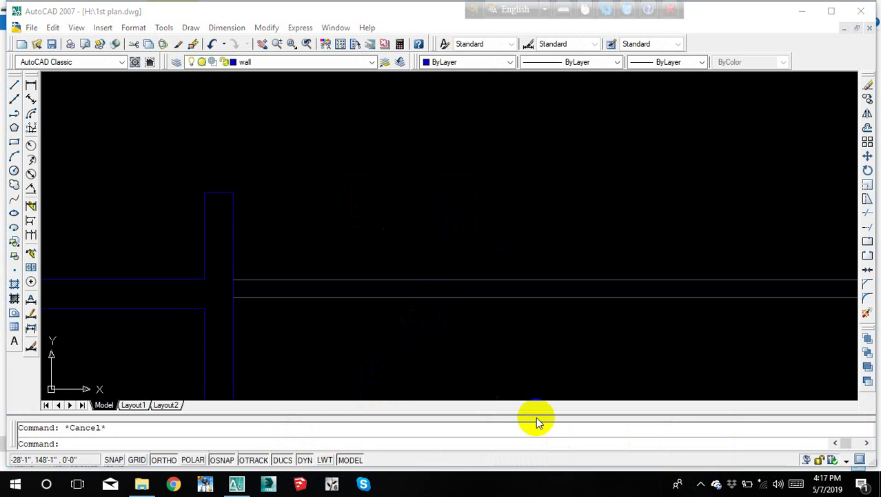
scroll(441, 330, down, 2)
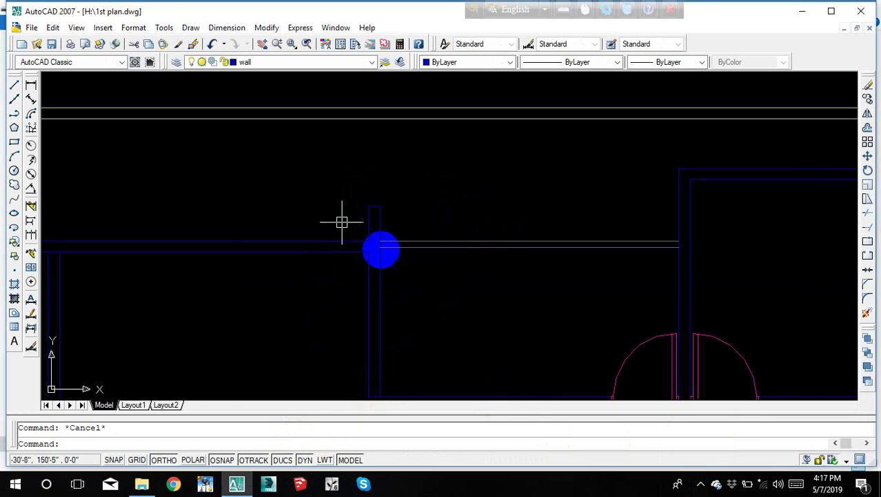
mouse_move(380, 248)
middle_down()
mouse_move(395, 210)
mouse_move(336, 244)
middle_up()
scroll(388, 213, down, 1)
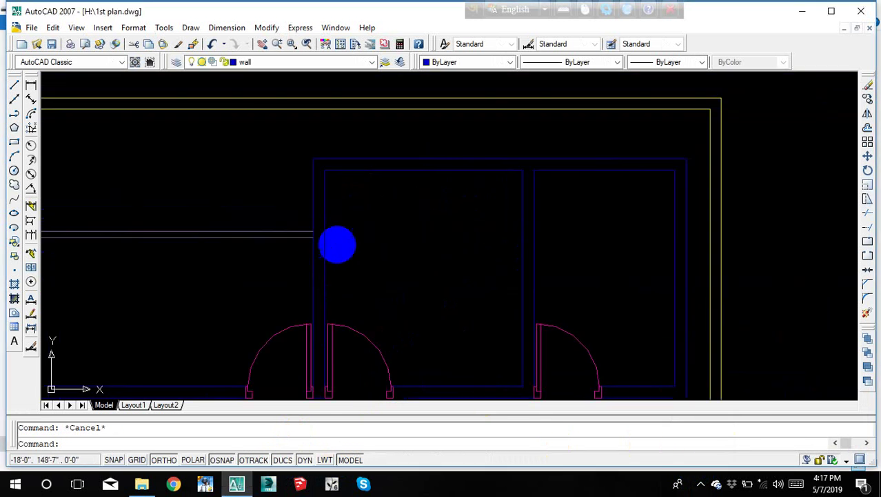
scroll(299, 252, down, 1)
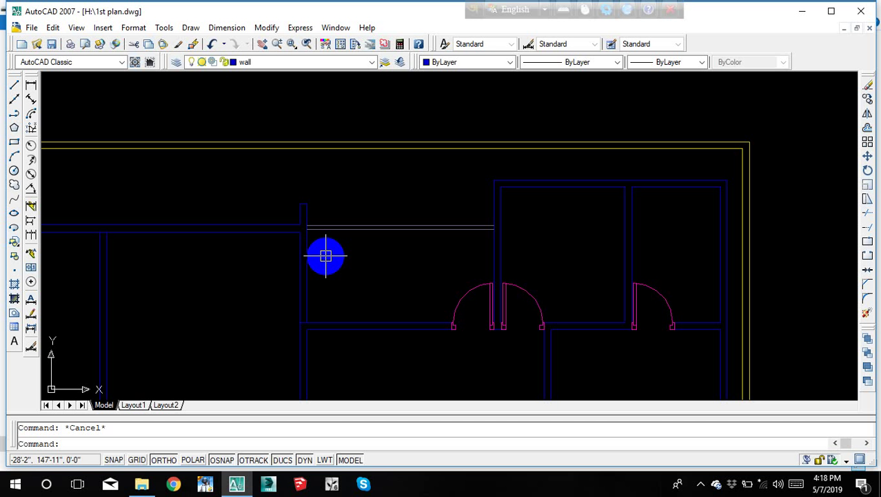
scroll(310, 228, up, 3)
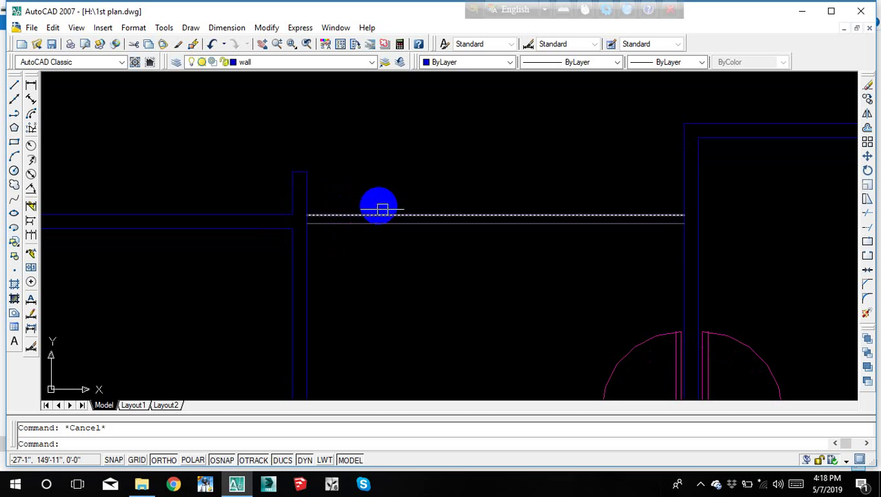
scroll(307, 191, up, 2)
click(387, 224)
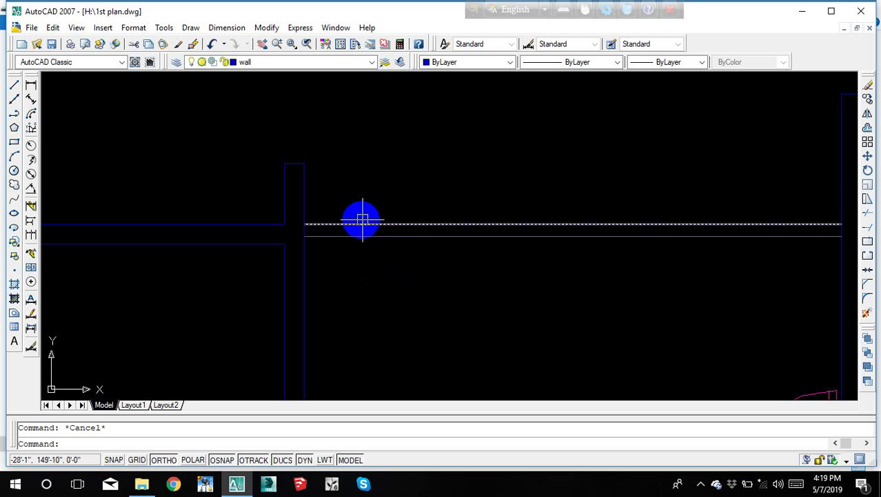
Step: Reframe the view over the junction, then start and cancel an Extend
middle_drag(360, 219, 358, 250)
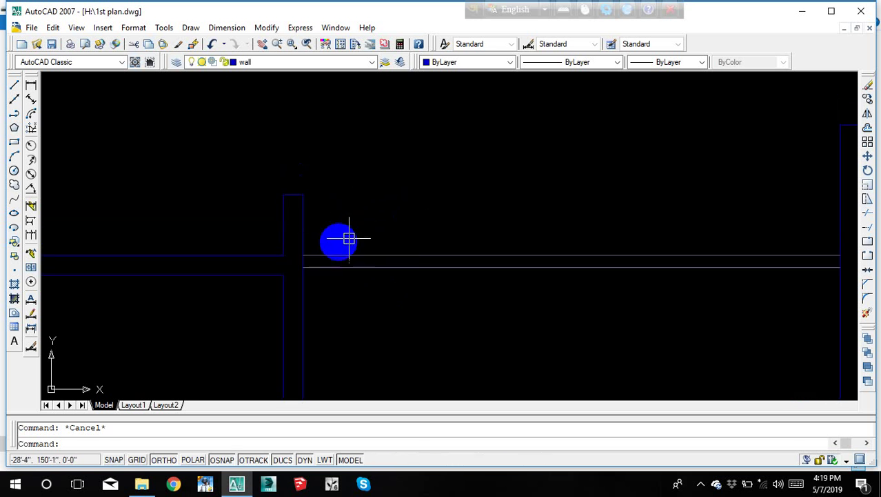
mouse_move(376, 194)
middle_down()
mouse_move(372, 222)
mouse_move(391, 240)
middle_up()
scroll(372, 222, down, 1)
scroll(393, 234, down, 1)
scroll(320, 208, up, 2)
scroll(324, 193, up, 2)
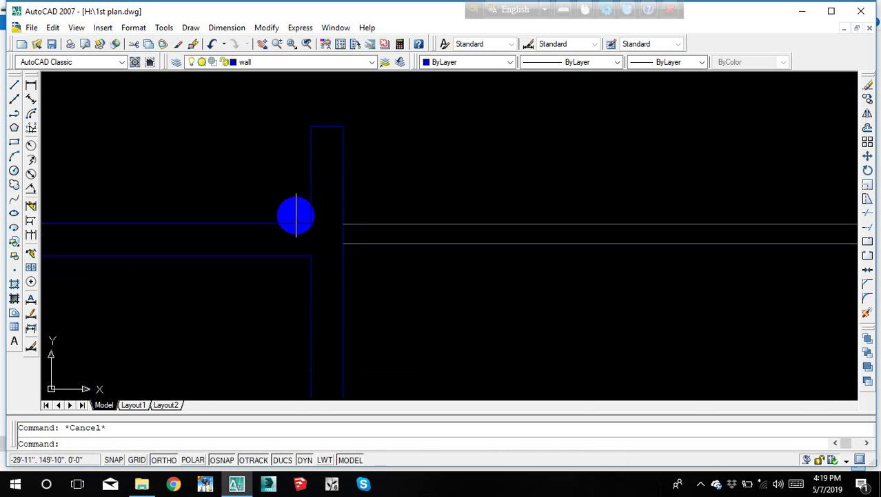
text(e)
key(Return)
key(Return)
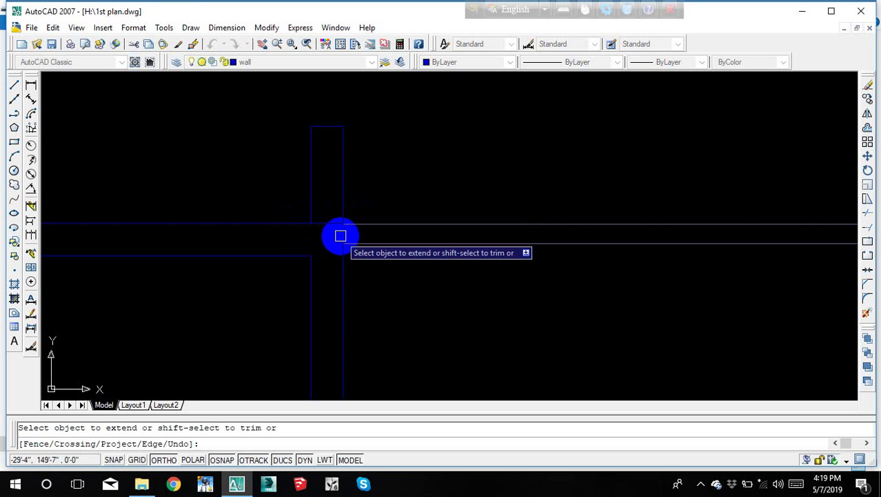
scroll(349, 232, up, 2)
scroll(351, 228, up, 2)
key(Escape)
Step: Crossing-select the two horizontal wall lines and move them slightly upward
click(413, 197)
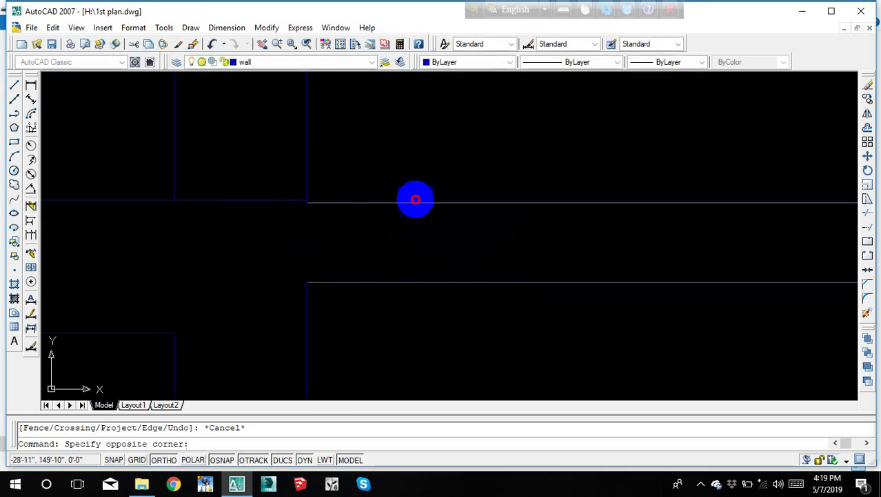
click(394, 336)
text(m)
key(Return)
scroll(324, 244, up, 5)
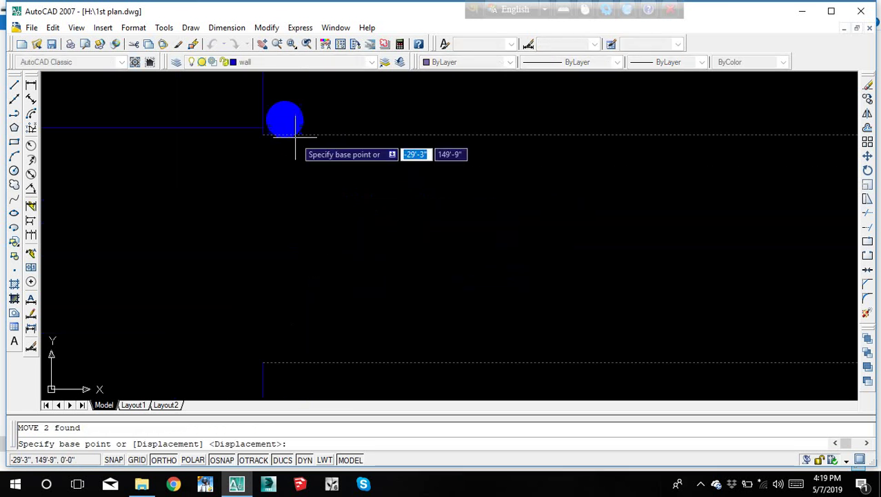
click(262, 135)
click(260, 128)
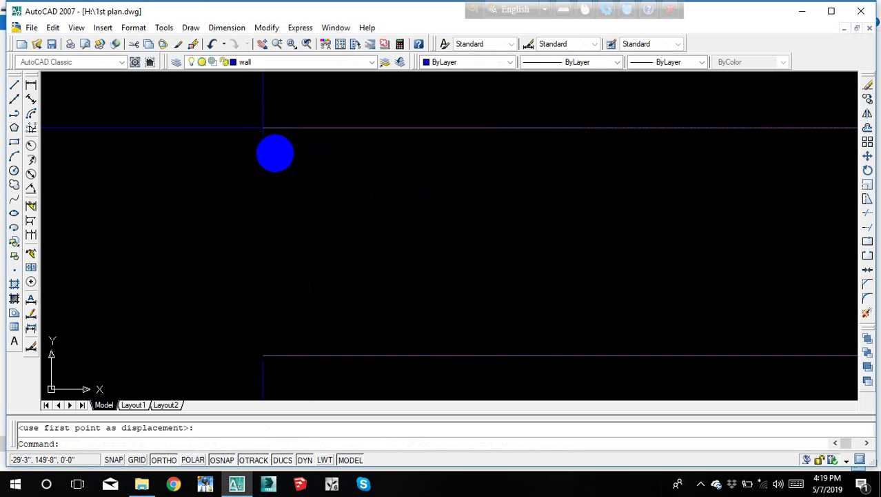
key(Escape)
Step: Try a Trim, then select and deselect the two vertical wall lines at the junction
text(tr)
key(Return)
key(Return)
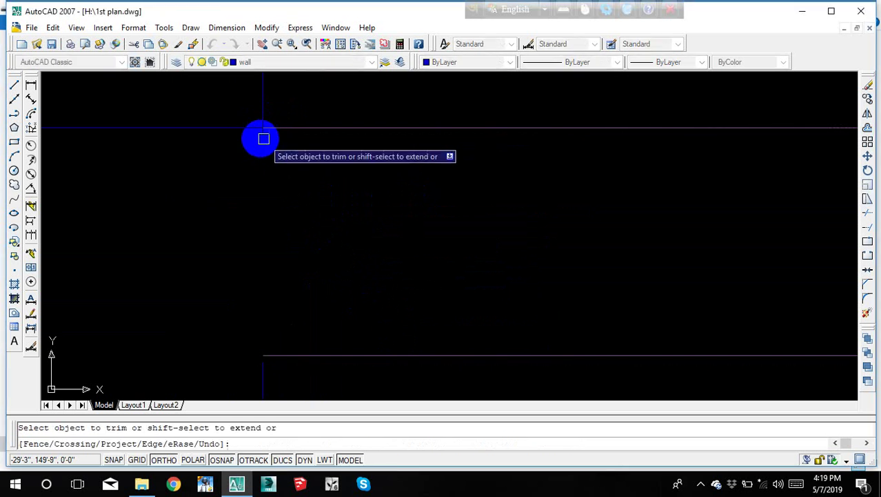
scroll(289, 146, down, 2)
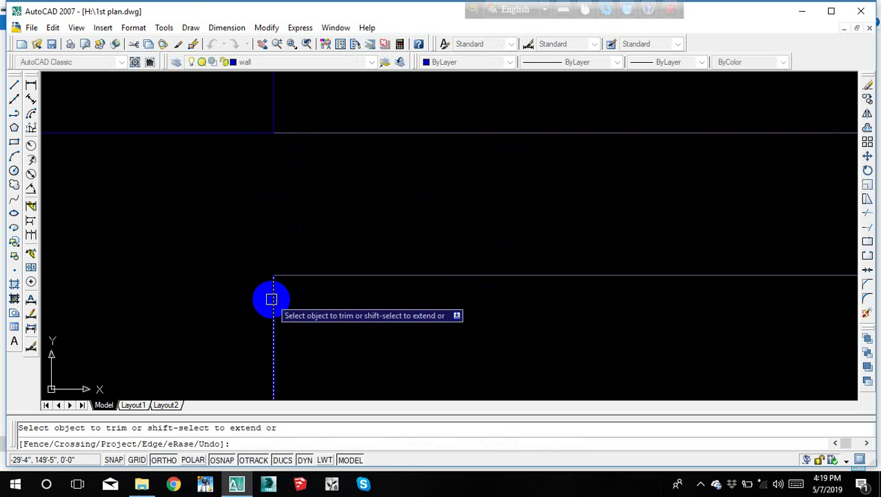
key(Escape)
scroll(317, 241, down, 2)
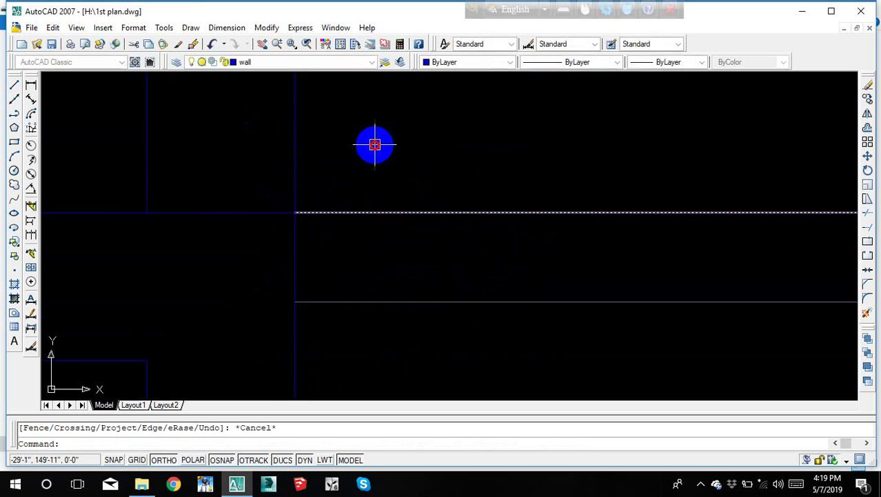
click(375, 144)
click(114, 181)
scroll(311, 203, down, 3)
middle_drag(350, 187, 330, 225)
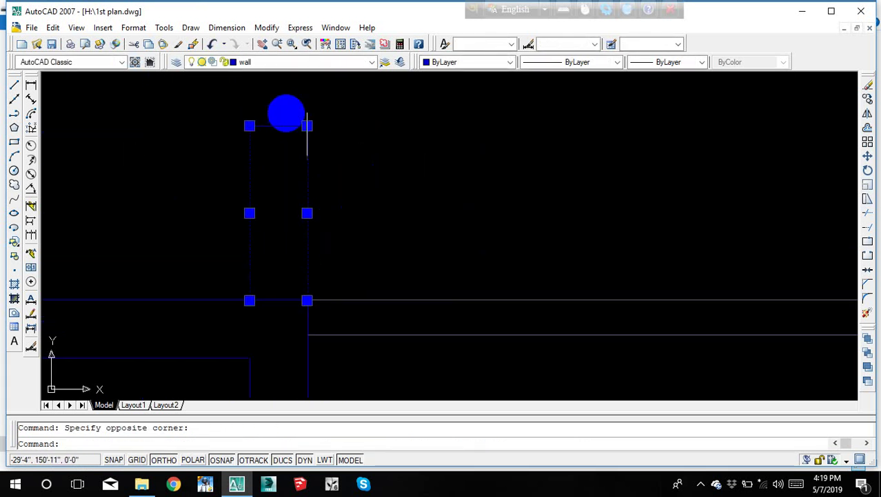
key(Escape)
scroll(324, 178, down, 2)
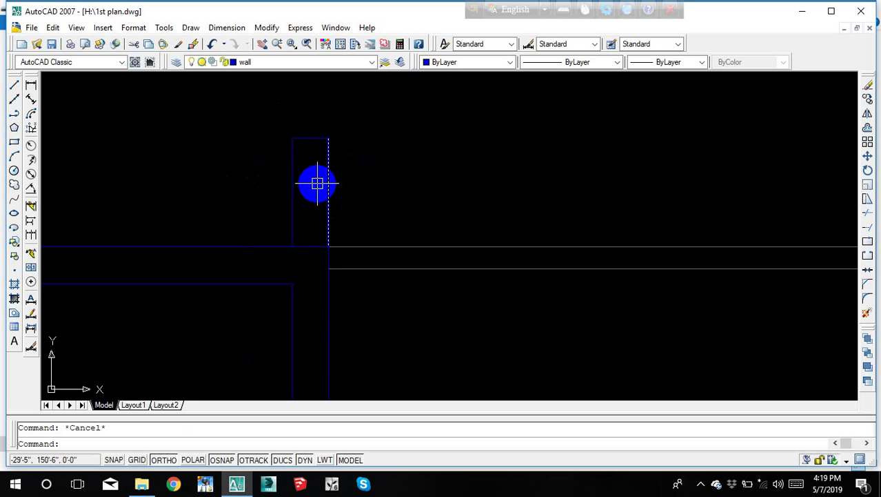
Step: Zoom out to show both floor plans and centre the right-hand plan
scroll(302, 189, down, 5)
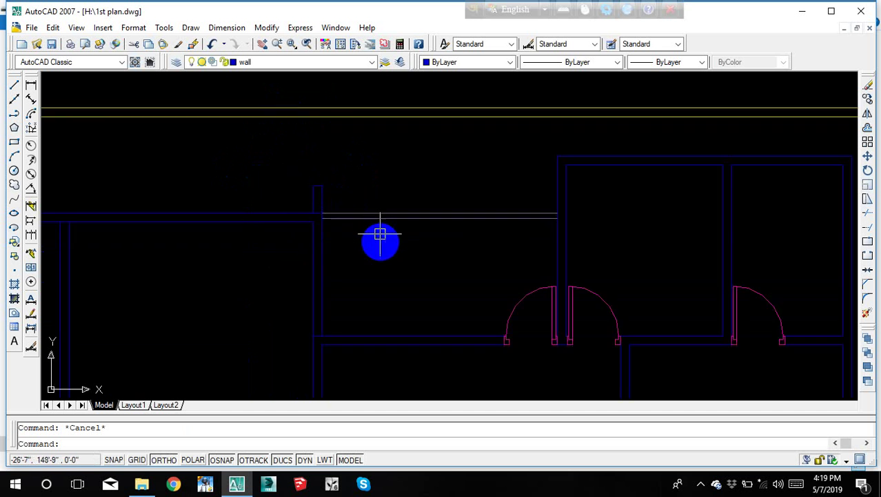
mouse_move(353, 219)
middle_down()
mouse_move(372, 229)
mouse_move(478, 197)
mouse_move(391, 171)
mouse_move(376, 133)
middle_up()
scroll(478, 197, down, 3)
scroll(388, 163, down, 1)
scroll(389, 163, down, 2)
middle_drag(388, 162, 356, 193)
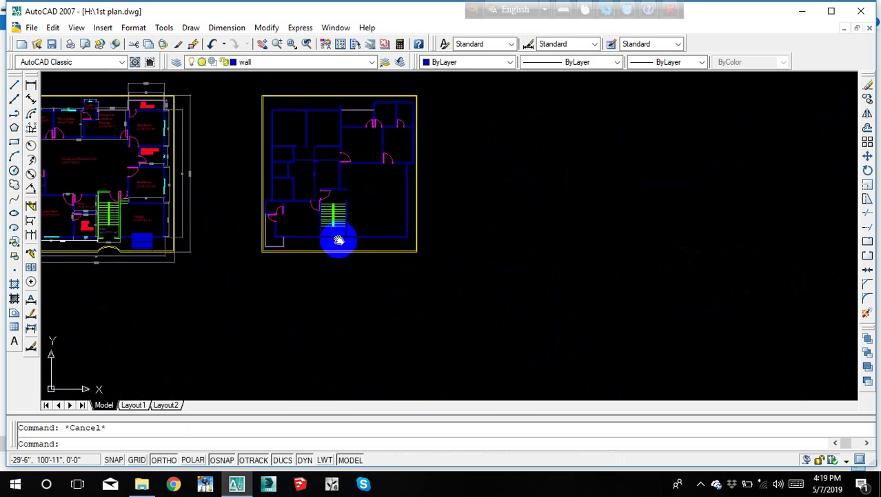
middle_drag(337, 238, 256, 164)
middle_drag(327, 216, 309, 182)
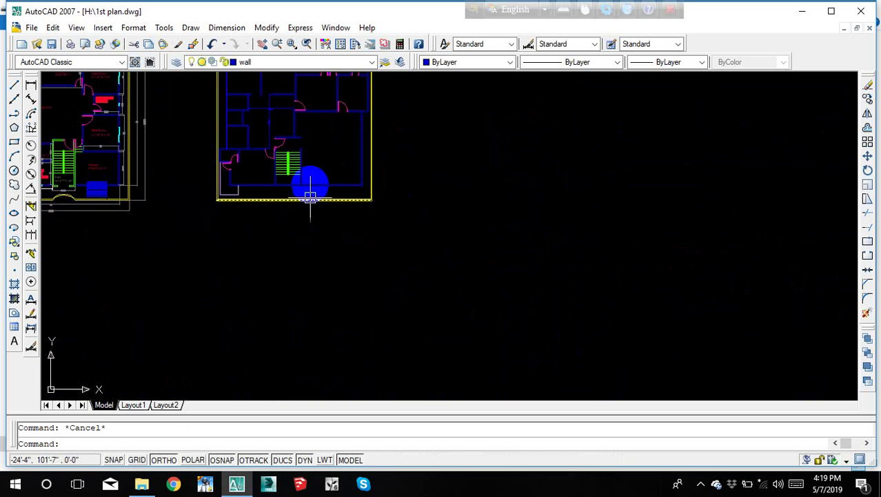
Step: Zoom in on the right plan's bottom wall beneath the staircase
scroll(308, 183, up, 1)
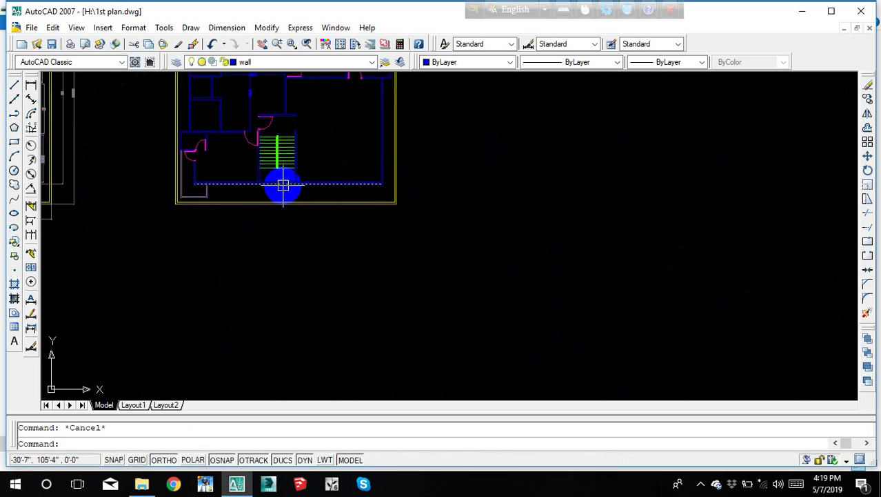
scroll(283, 184, up, 1)
scroll(249, 197, up, 1)
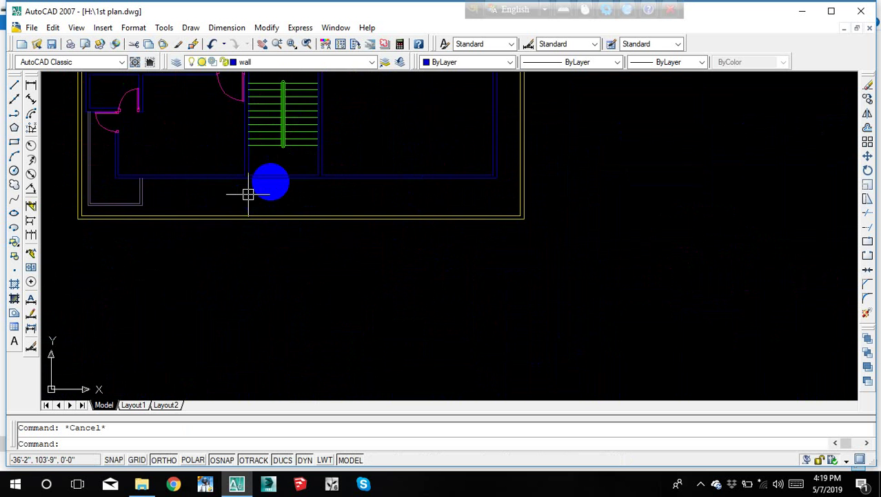
middle_drag(268, 181, 270, 246)
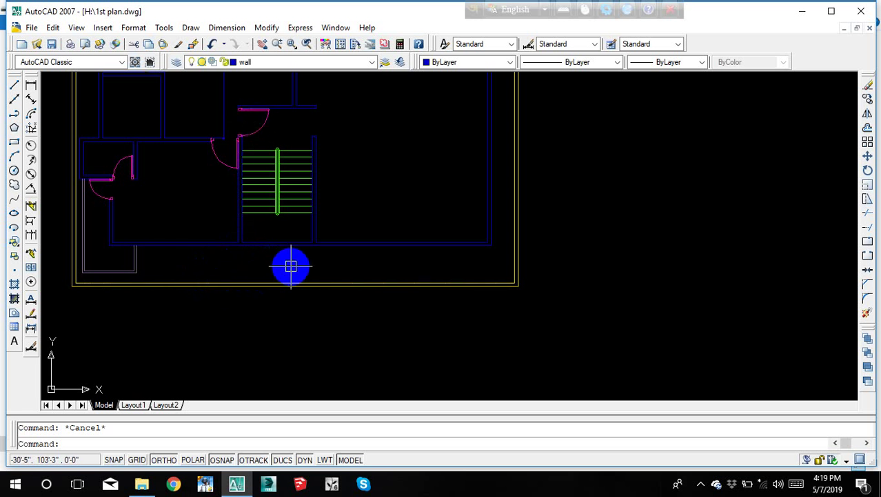
scroll(290, 267, up, 2)
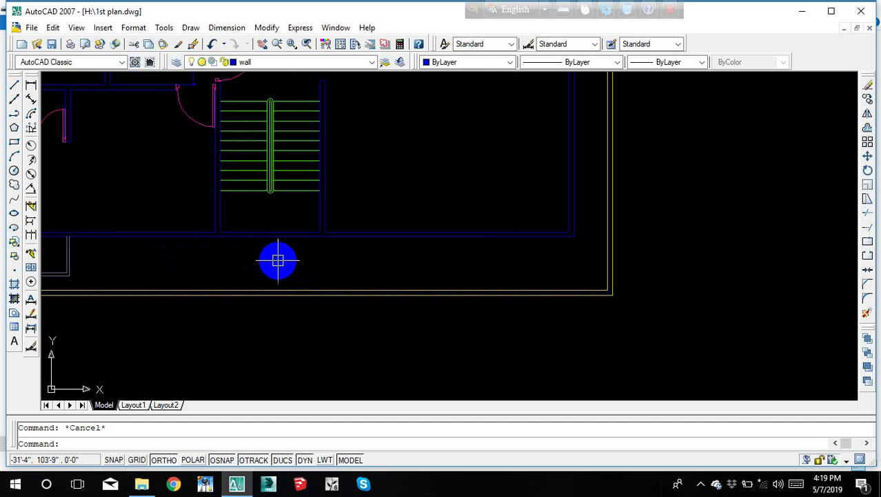
scroll(281, 258, up, 3)
scroll(285, 234, up, 1)
scroll(285, 224, up, 2)
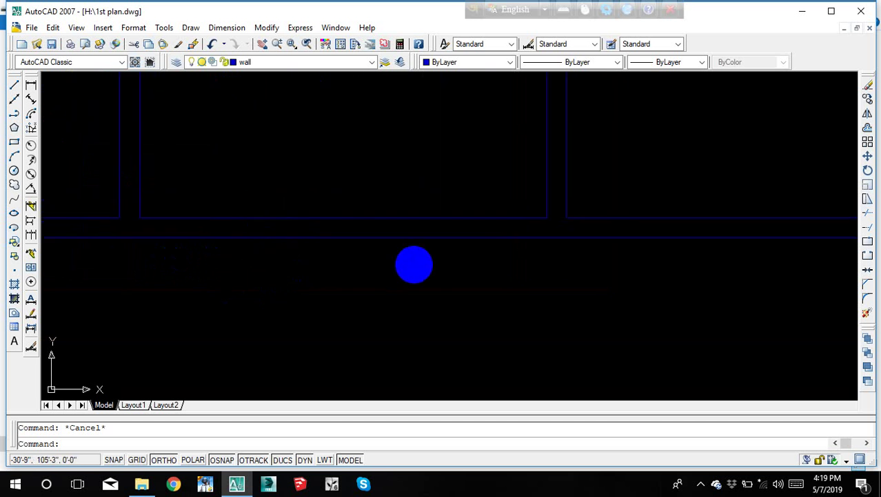
scroll(390, 256, down, 4)
Step: Draw a 1' line starting just below the bottom wall
scroll(372, 251, up, 1)
middle_drag(358, 250, 345, 259)
text(l)
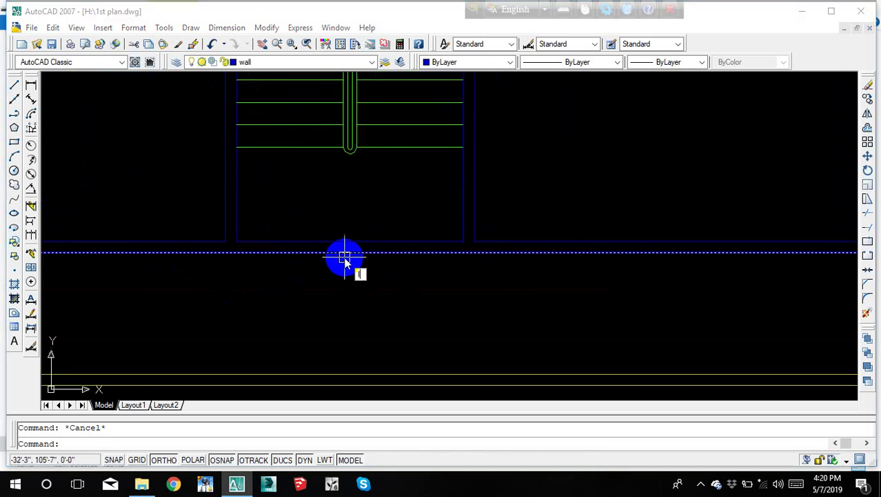
key(Return)
click(318, 242)
text(1)
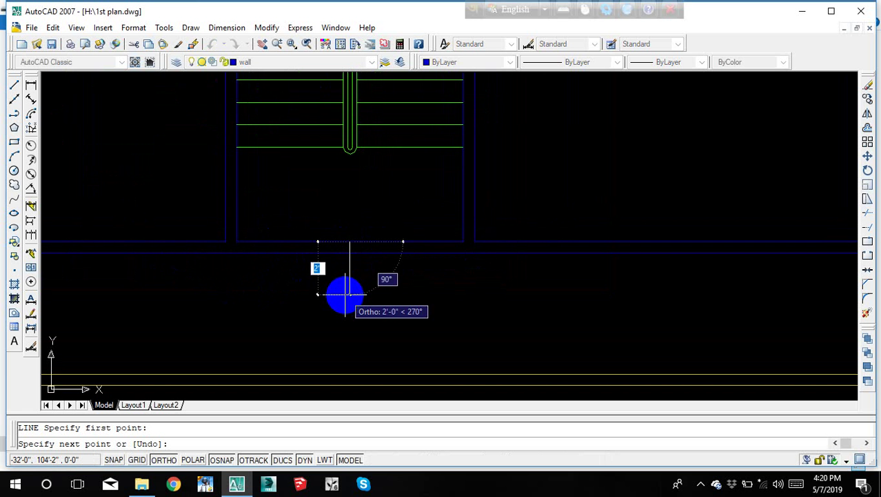
key(Return)
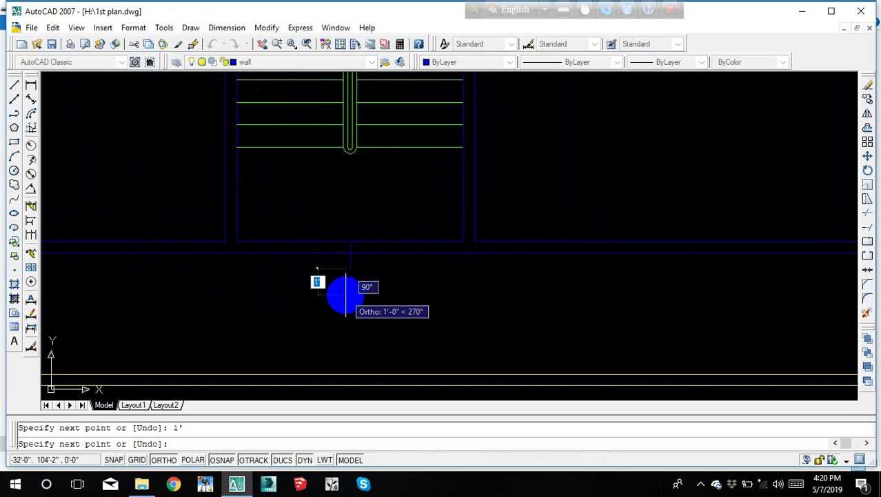
key(Escape)
key(Escape)
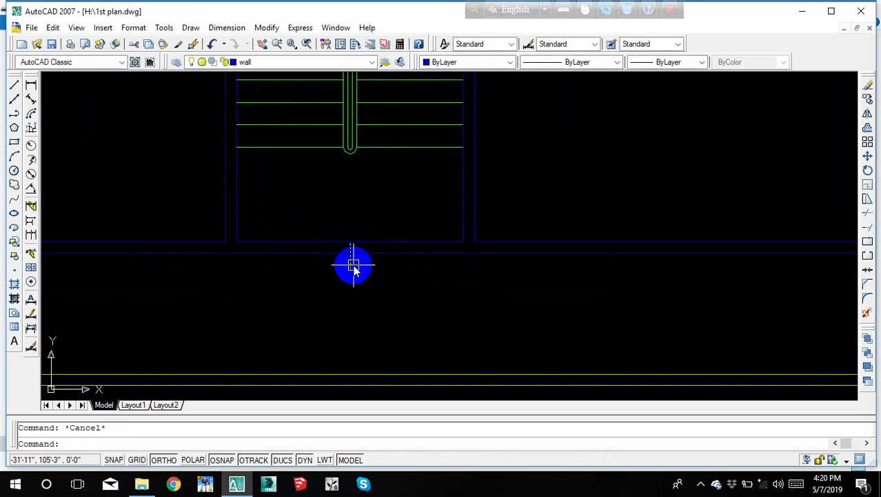
Step: Draw a wall line of 2' and 4' segments from a point on the wall
text(l)
key(Return)
click(350, 253)
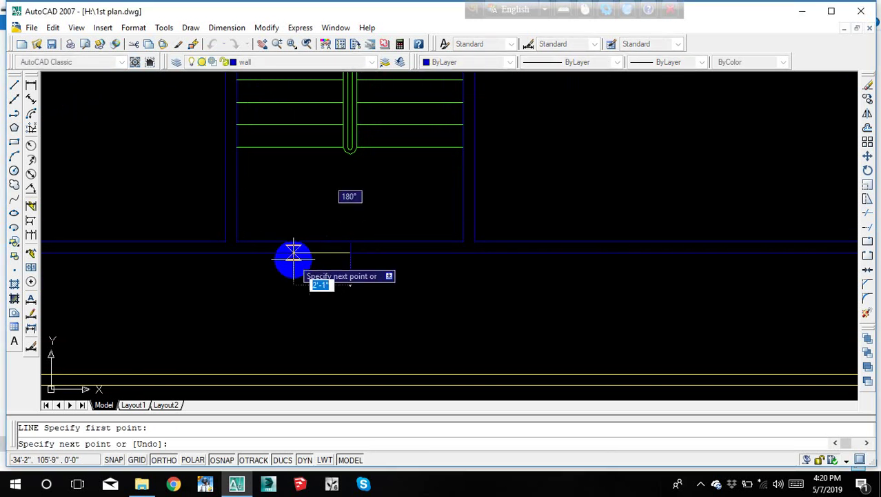
text(2)
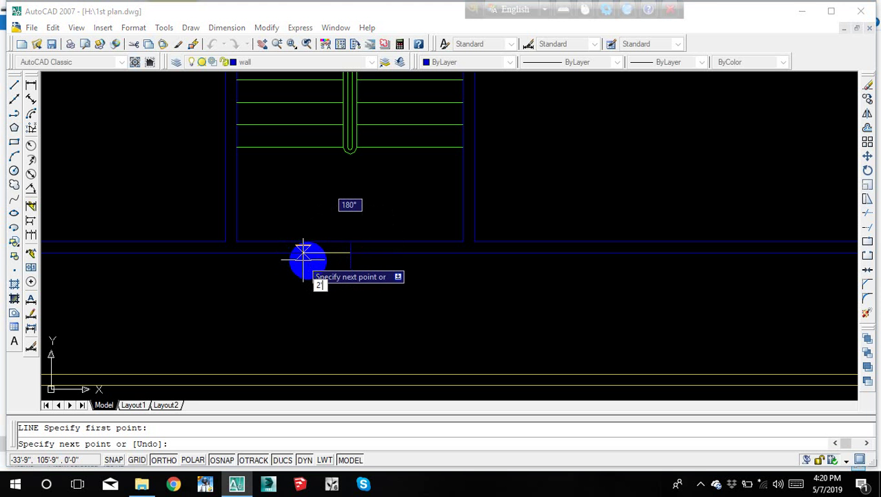
key(Return)
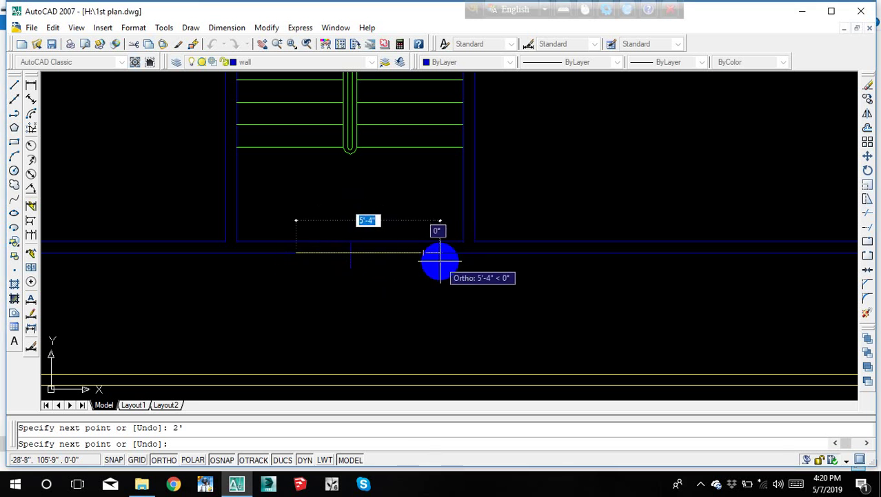
text(4)
key(Return)
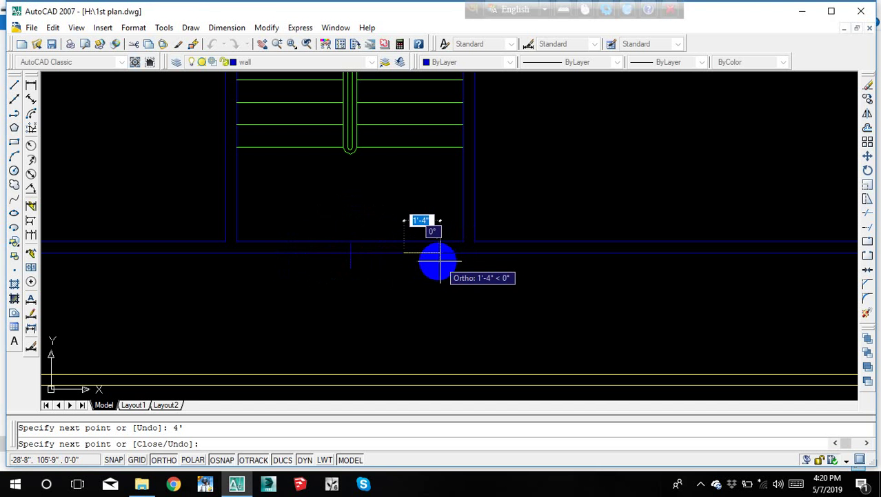
key(Escape)
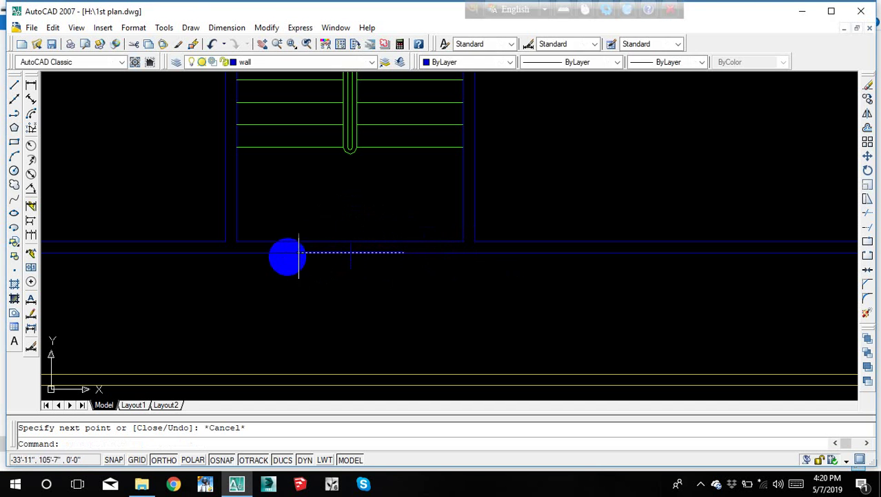
key(Escape)
Step: Draw two short vertical jamb lines marking both ends of the wall opening
text(l)
key(Return)
click(296, 253)
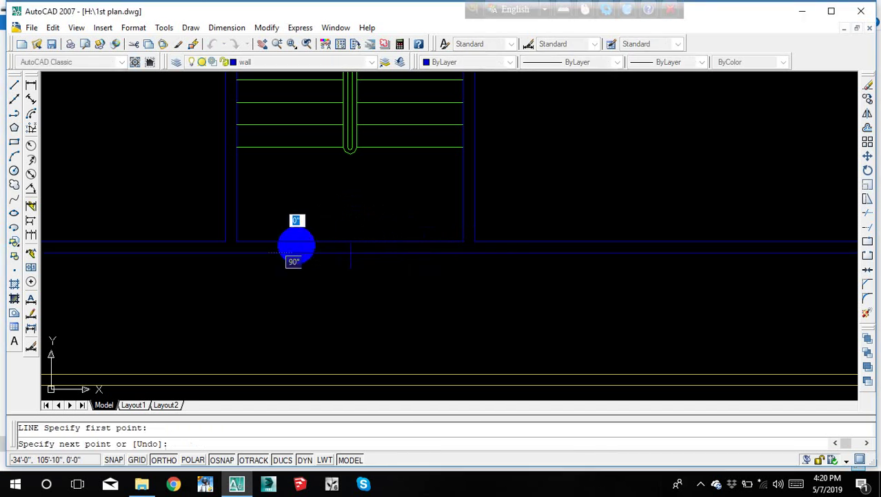
click(296, 240)
key(Escape)
key(Return)
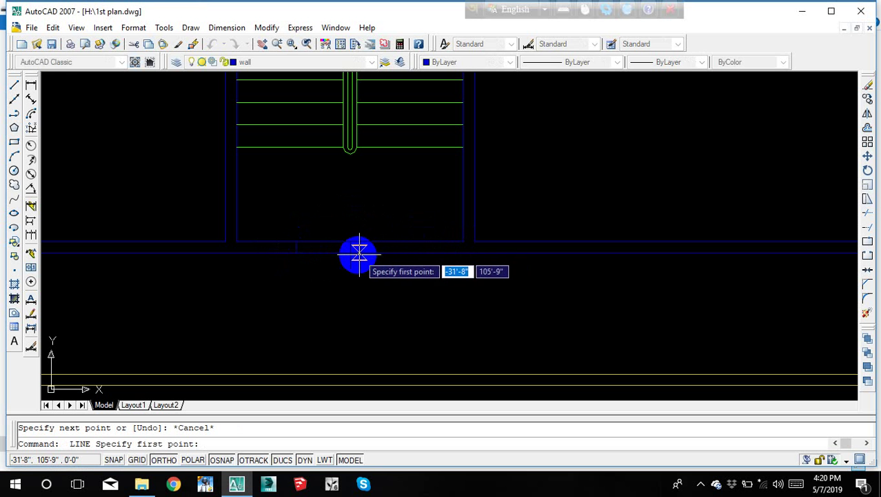
click(403, 252)
text(5')
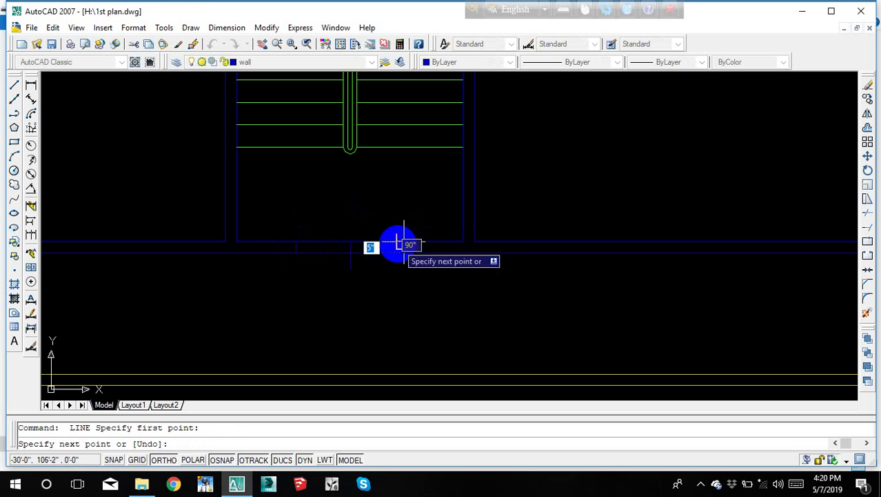
click(404, 241)
key(Escape)
key(Escape)
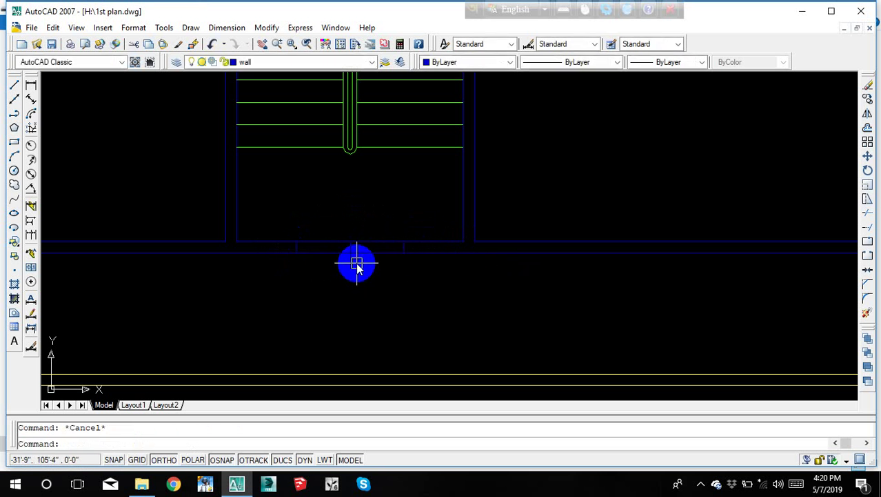
text(arc)
key(Return)
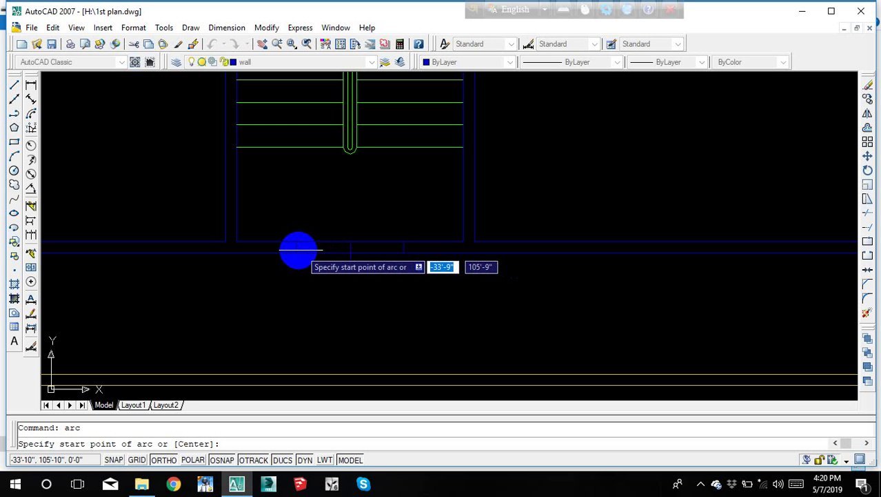
Step: Draw a three-point arc spanning from the left end line to the right end line
click(298, 249)
click(349, 267)
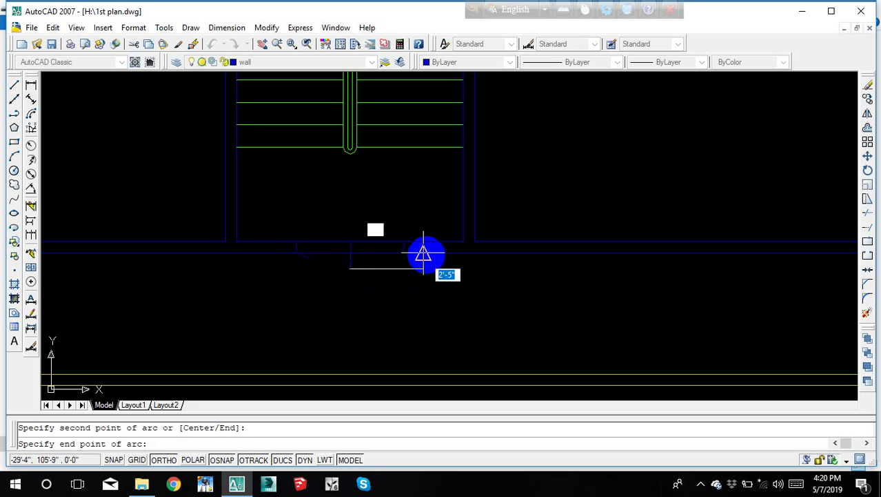
click(403, 253)
key(Escape)
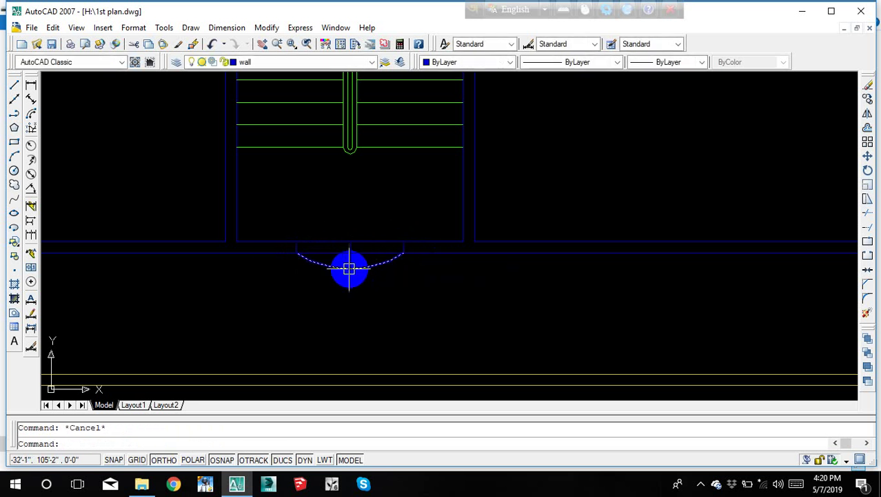
text(o)
Step: Offset the arc by 5 to create a parallel arc below it
key(Return)
text(5)
key(Return)
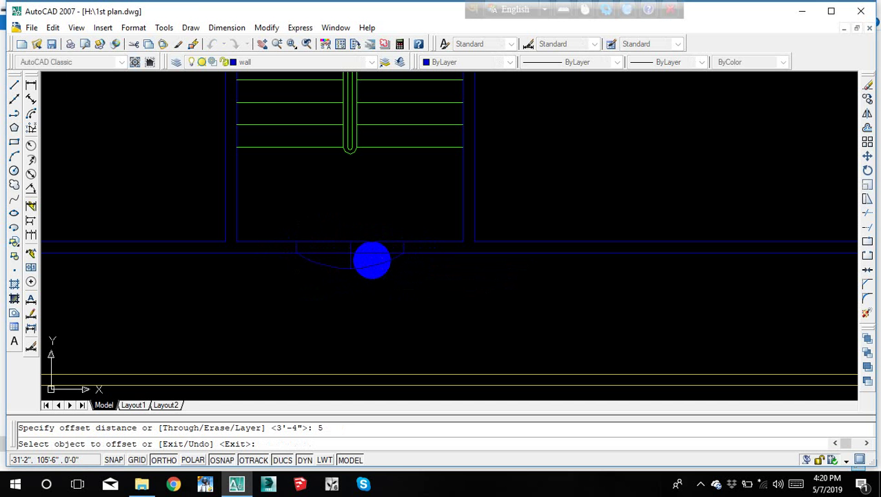
click(371, 262)
click(370, 281)
key(Escape)
scroll(311, 258, up, 3)
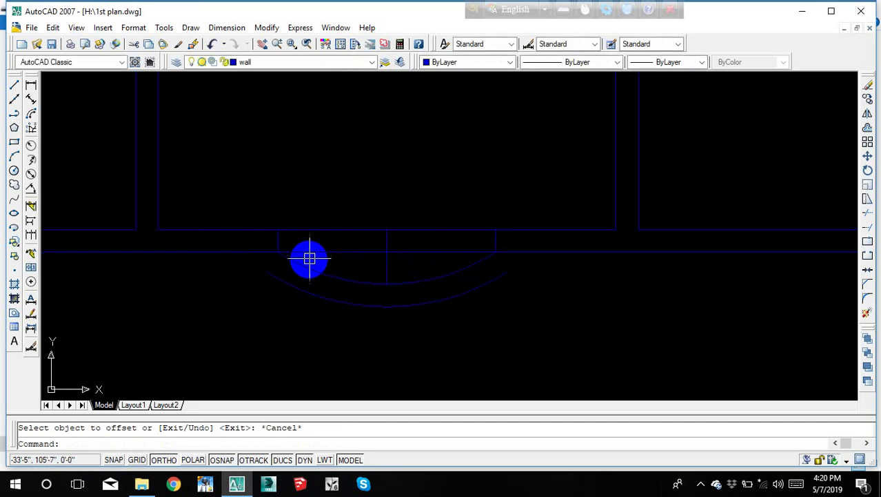
Step: Extend the left jamb line down to the arc
text(ex)
key(Return)
key(Return)
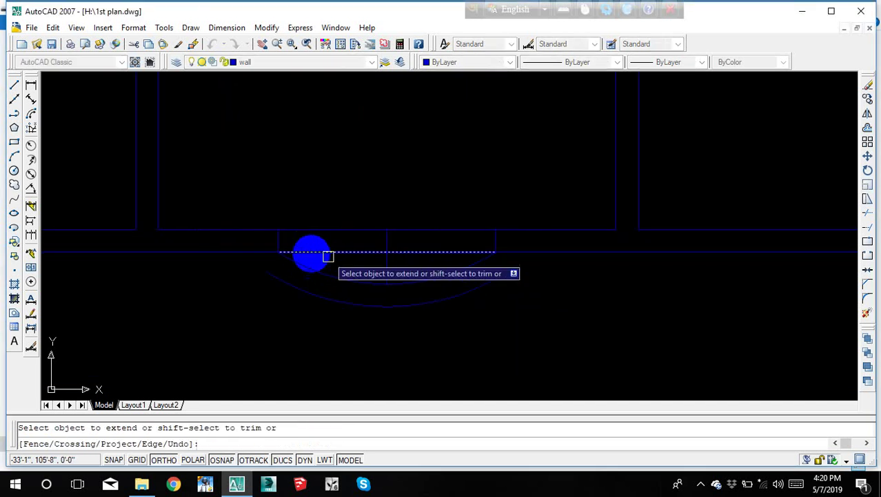
click(278, 240)
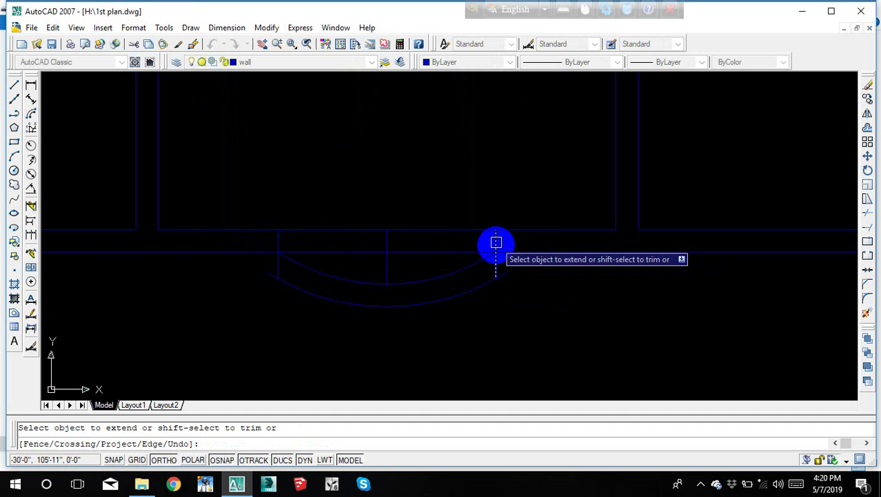
key(Escape)
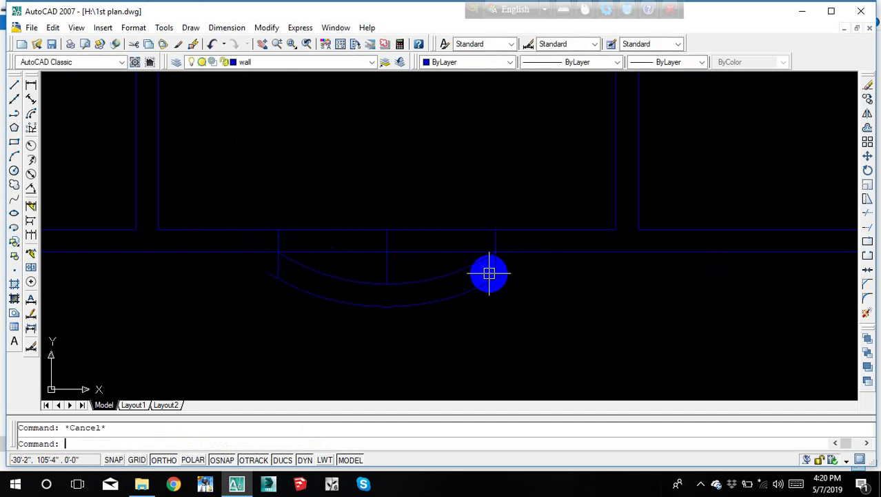
text(tr)
key(Return)
key(Return)
click(460, 187)
Step: Trim away the straight wall line crossing the opening
click(422, 238)
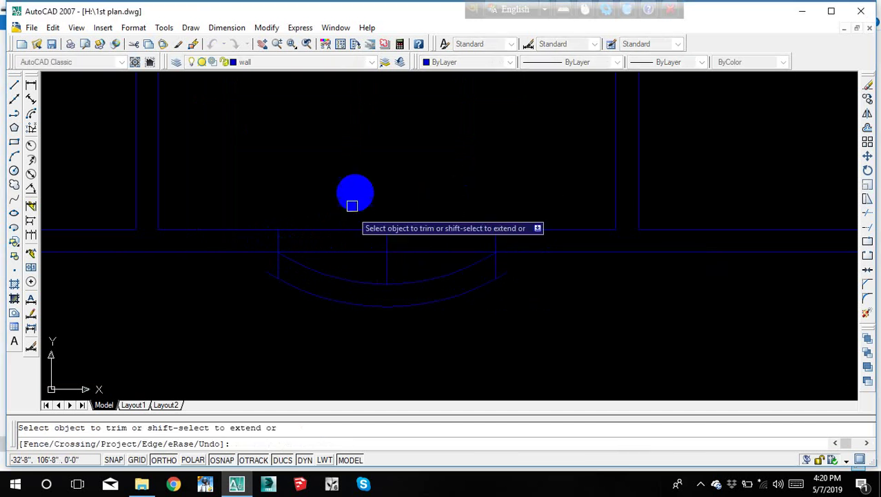
click(357, 192)
click(341, 258)
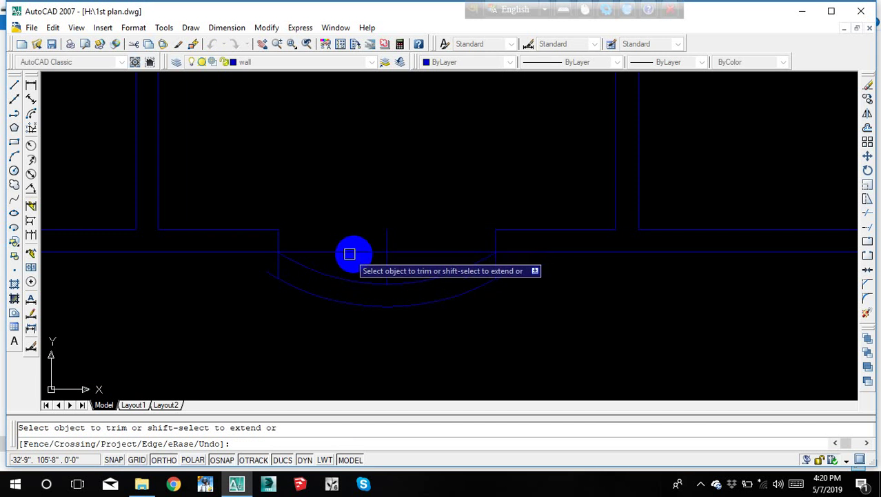
key(Escape)
Step: Erase the leftover vertical line and the stray horizontal segment
click(387, 257)
key(Delete)
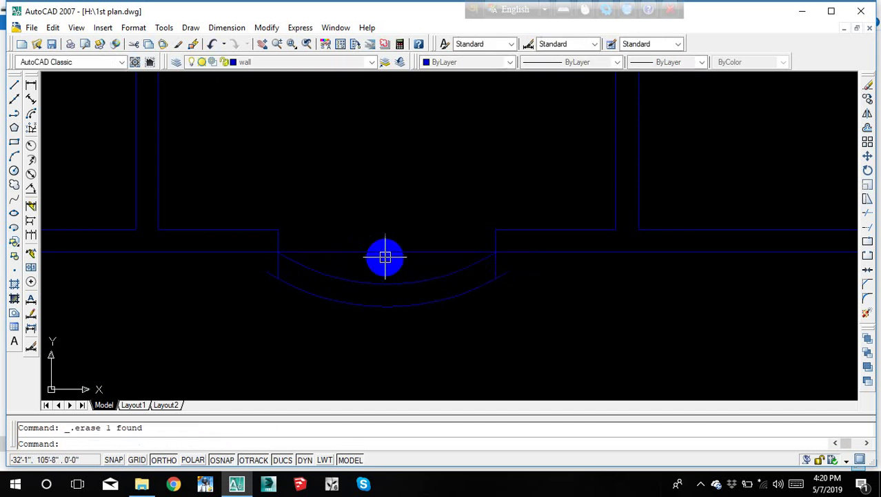
click(409, 237)
click(387, 252)
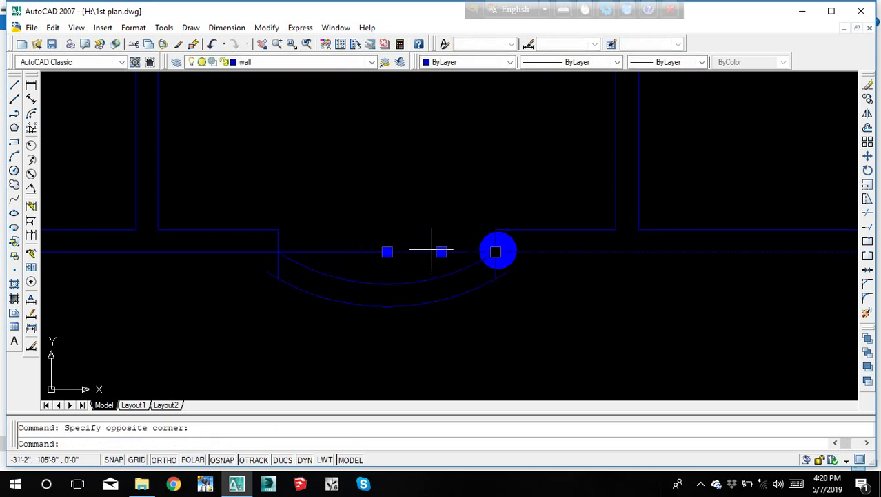
click(387, 252)
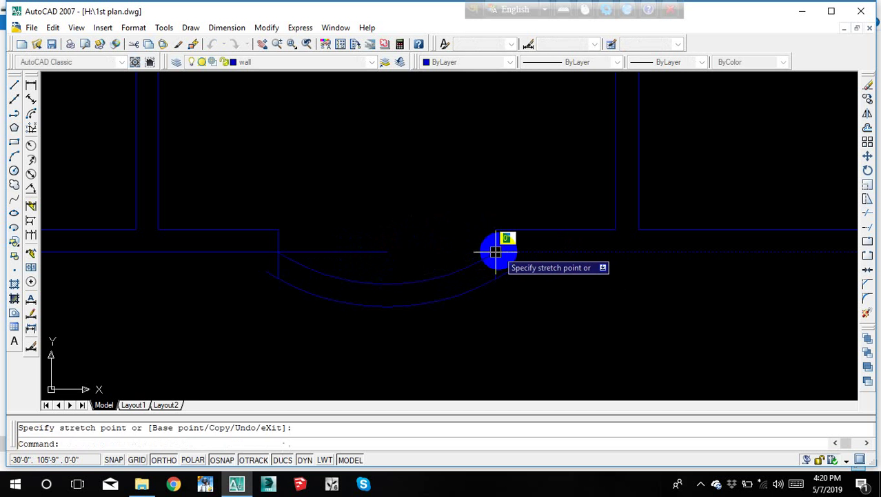
key(Escape)
click(412, 247)
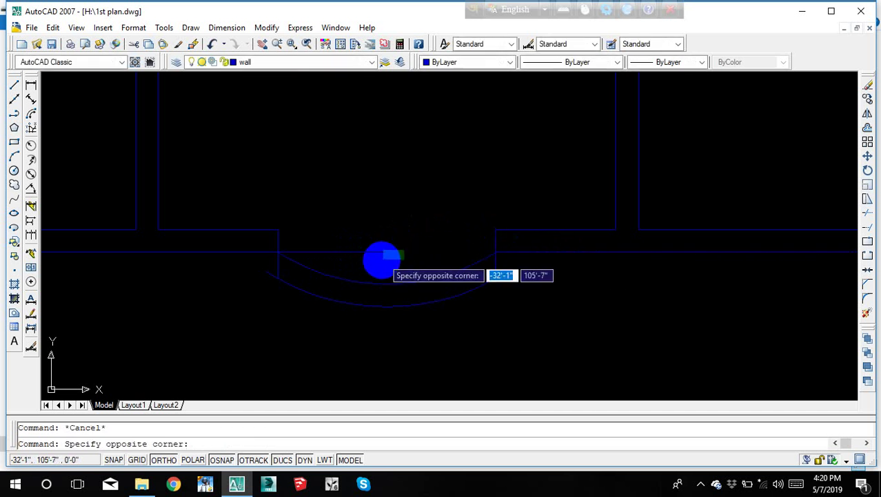
click(383, 259)
key(Delete)
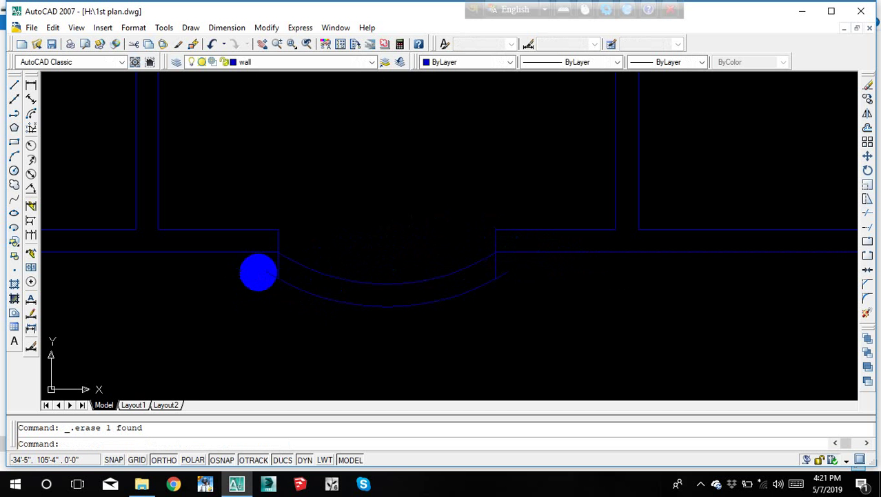
Step: Window-select both arcs and begin moving them up toward the wall corners
click(265, 269)
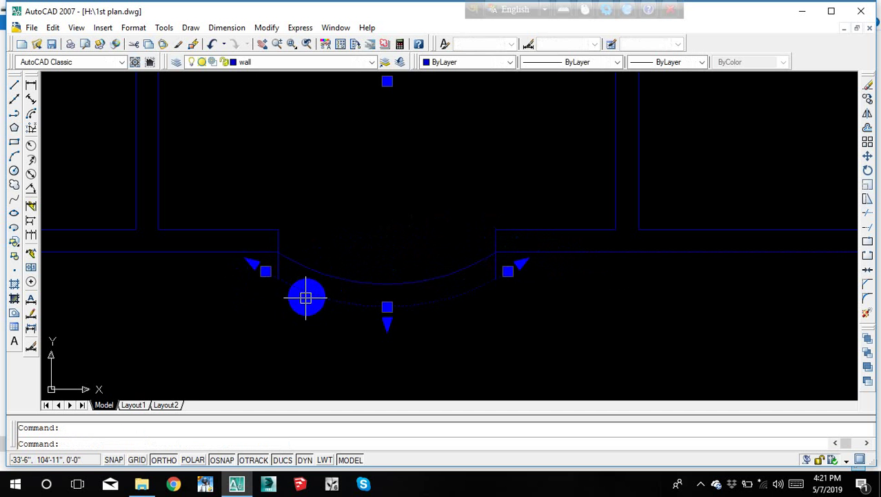
key(Escape)
text(tr)
key(Return)
key(Return)
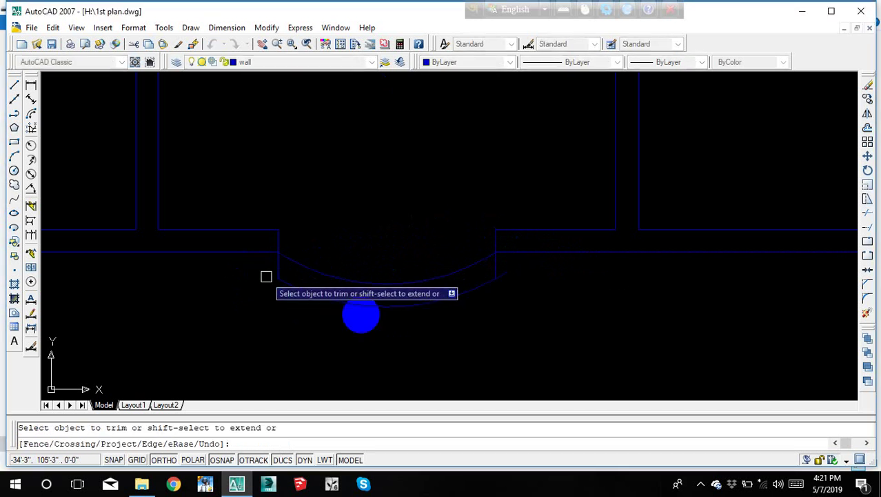
key(Escape)
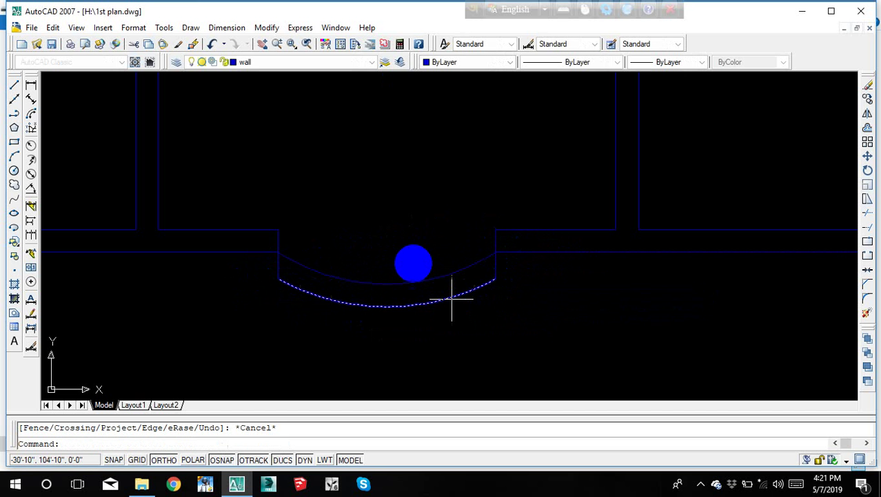
click(407, 236)
click(376, 314)
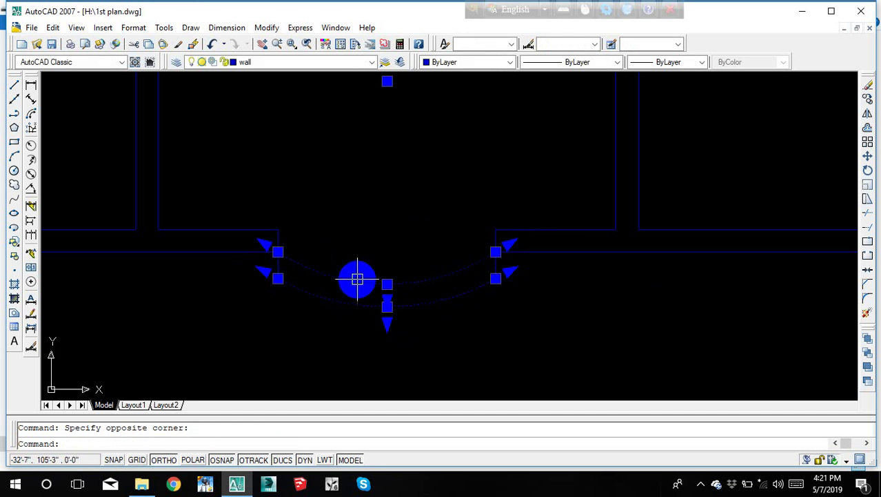
text(m)
key(Return)
Step: Finish placing the arcs on the wall corners and erase the left and right short end lines
click(278, 253)
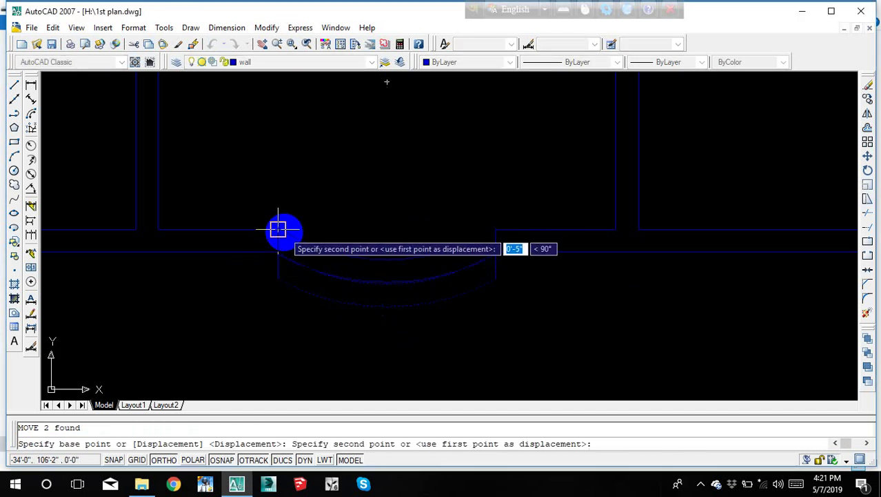
click(278, 230)
key(Escape)
click(278, 280)
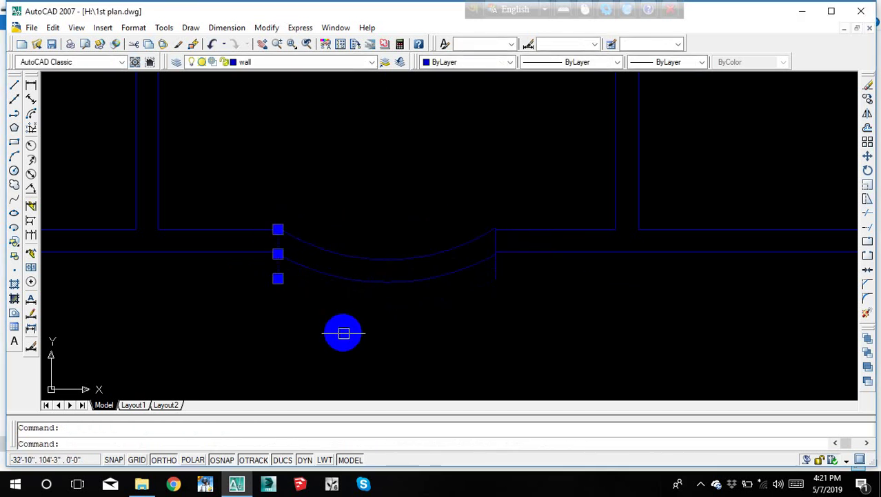
key(Delete)
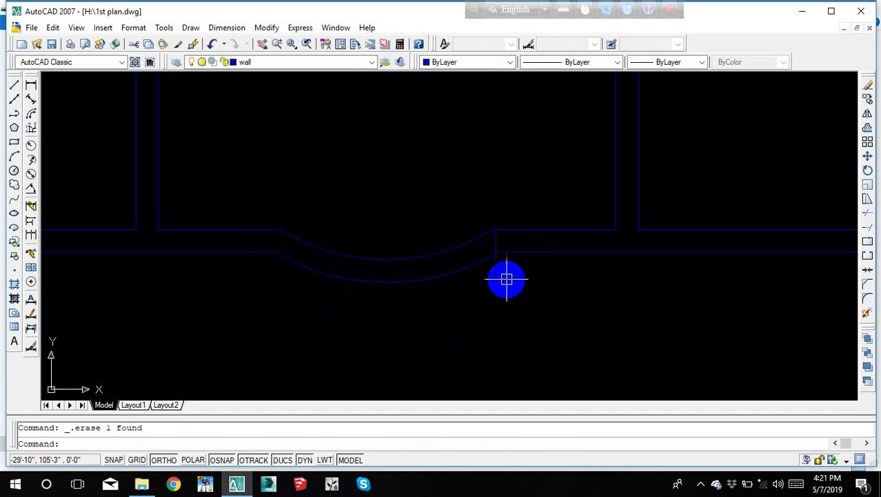
click(496, 278)
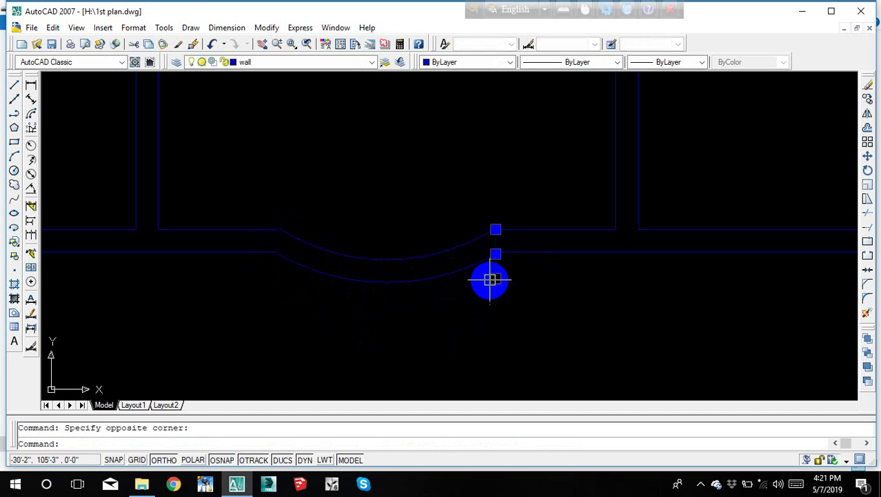
key(Delete)
Step: Move both curved wall arcs to their new position along the wall
scroll(492, 288, up, 2)
drag(403, 219, 317, 362)
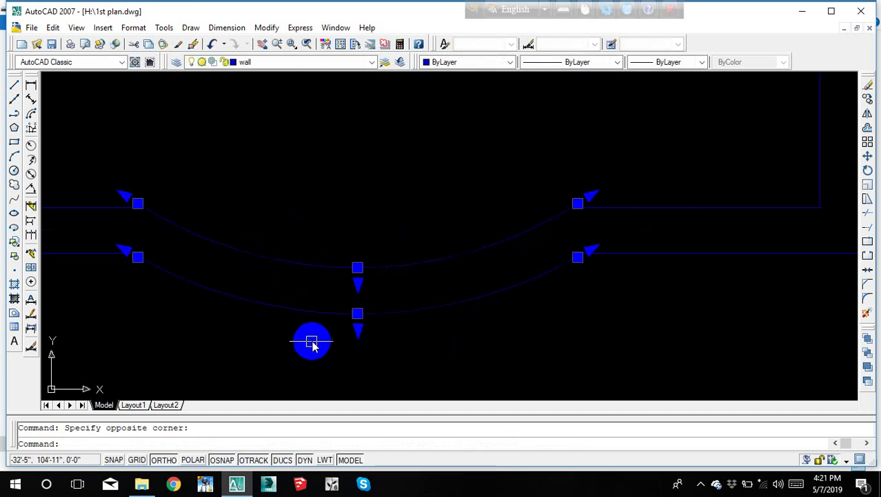
key(m)
key(Return)
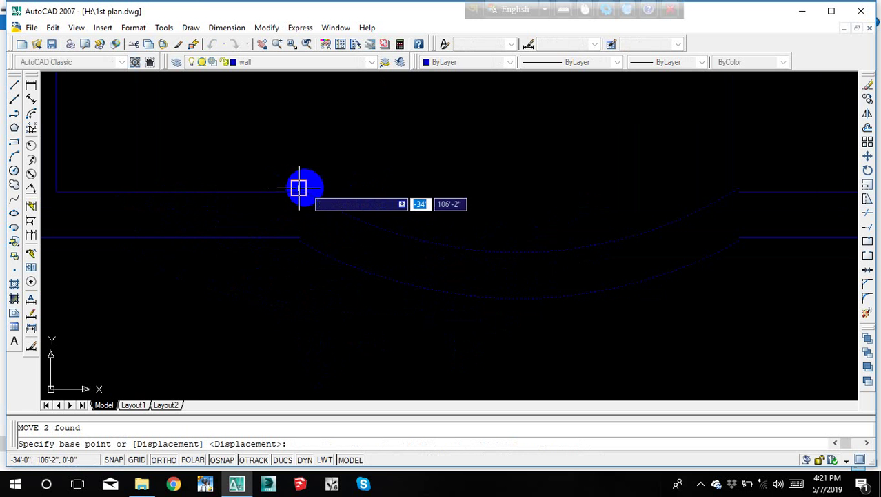
click(299, 188)
click(300, 191)
Step: Try a grip stretch on an arc endpoint, then cancel it
scroll(325, 216, down, 4)
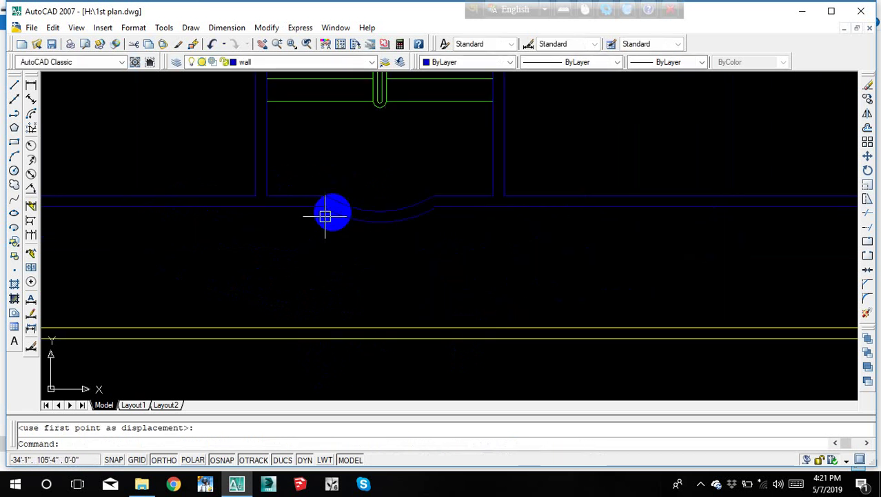
scroll(325, 216, up, 3)
click(334, 208)
scroll(295, 202, up, 4)
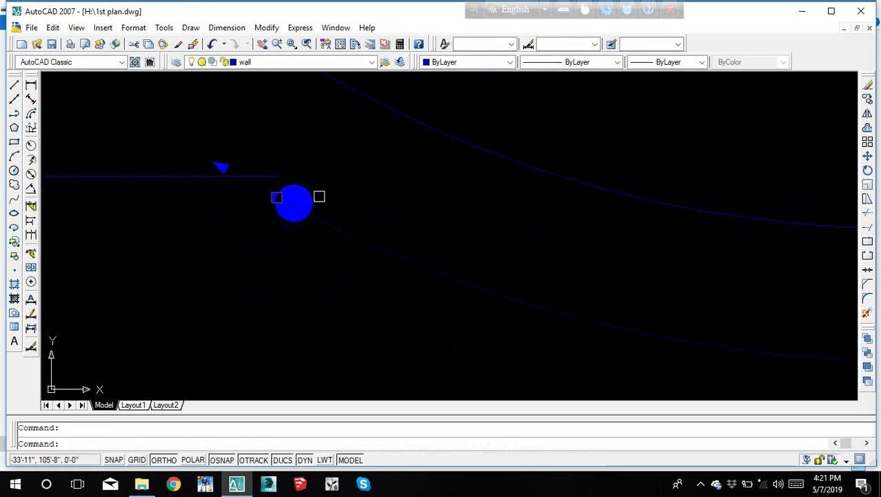
click(277, 197)
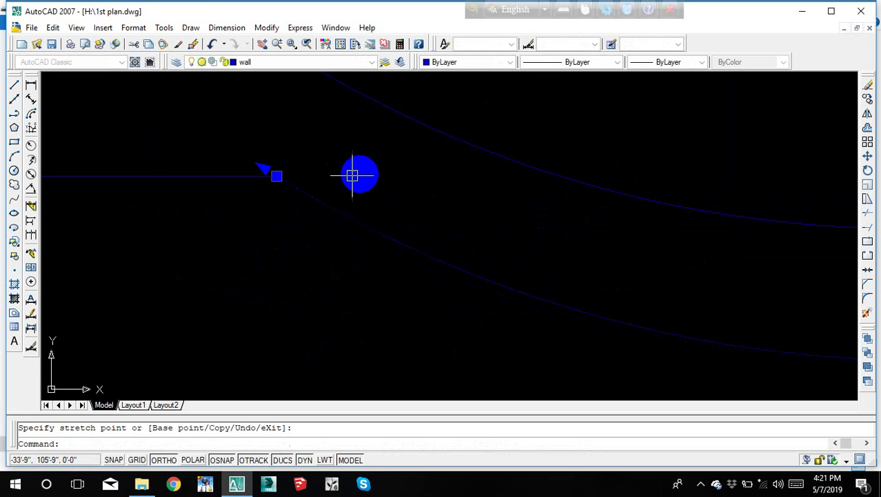
scroll(352, 176, down, 2)
scroll(491, 206, up, 2)
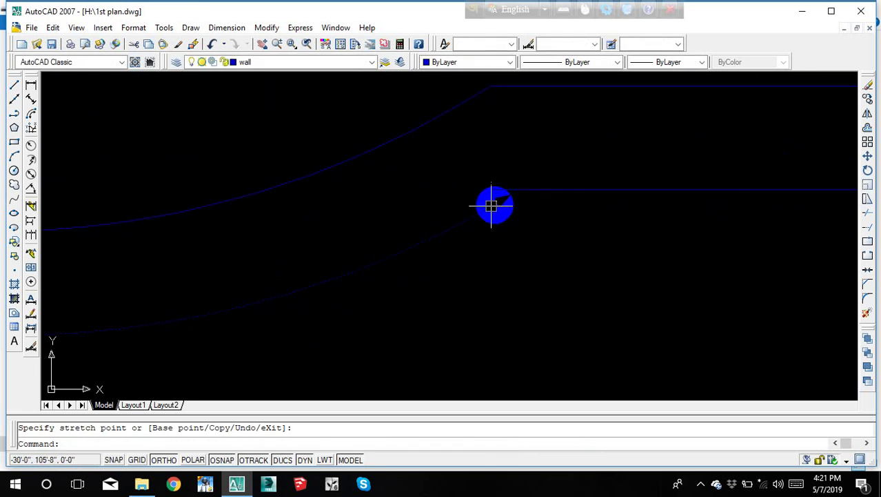
key(Escape)
Step: Bring the lower curved arc into view and attempt a move, then cancel it
scroll(469, 244, down, 2)
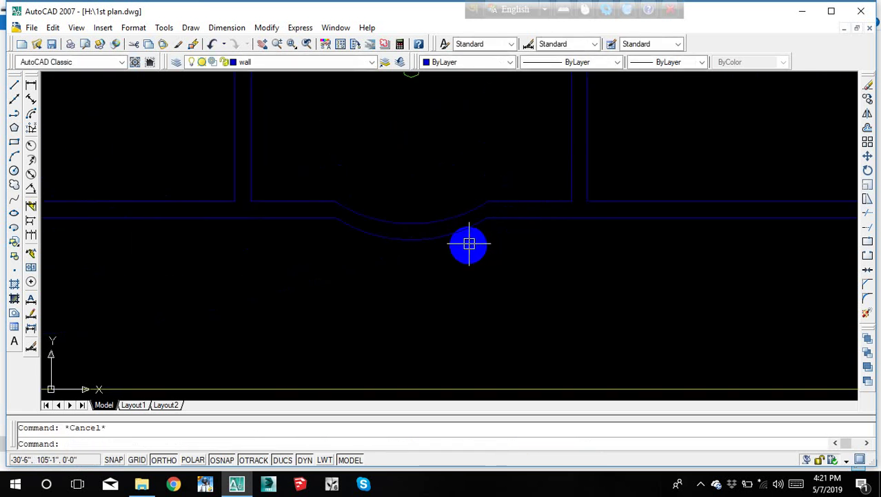
middle_drag(469, 243, 428, 225)
click(370, 221)
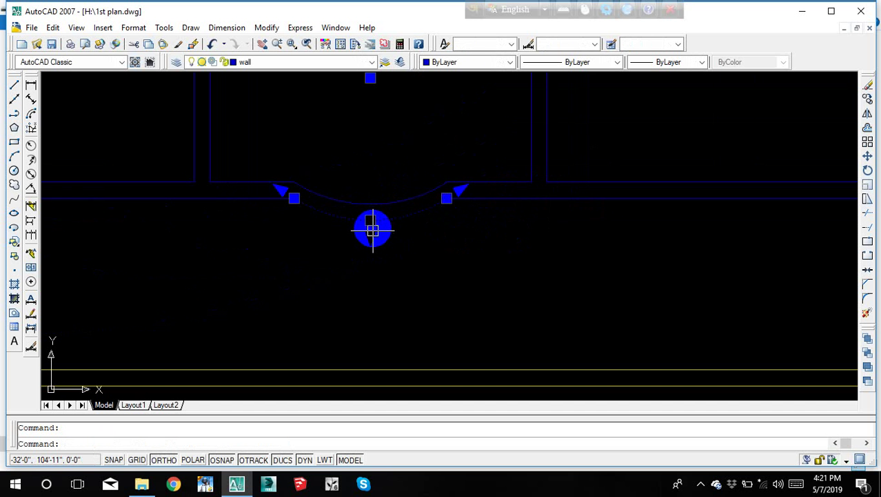
click(370, 220)
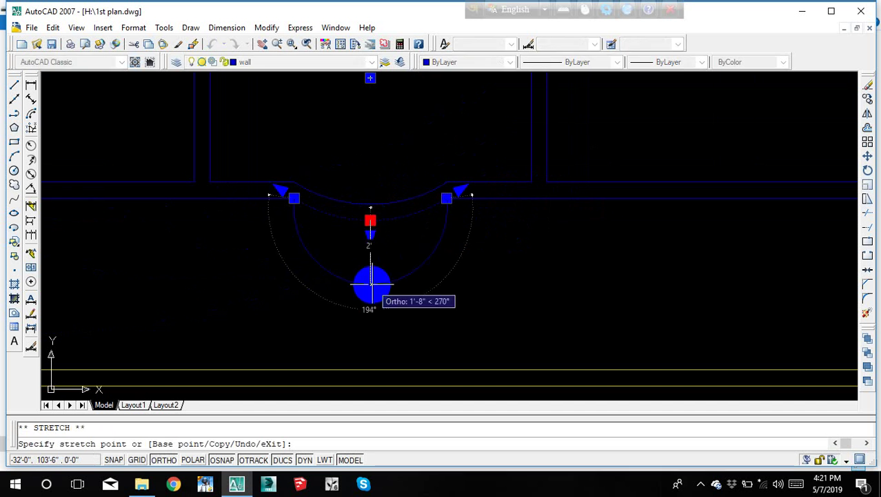
text(m)
key(space)
click(374, 206)
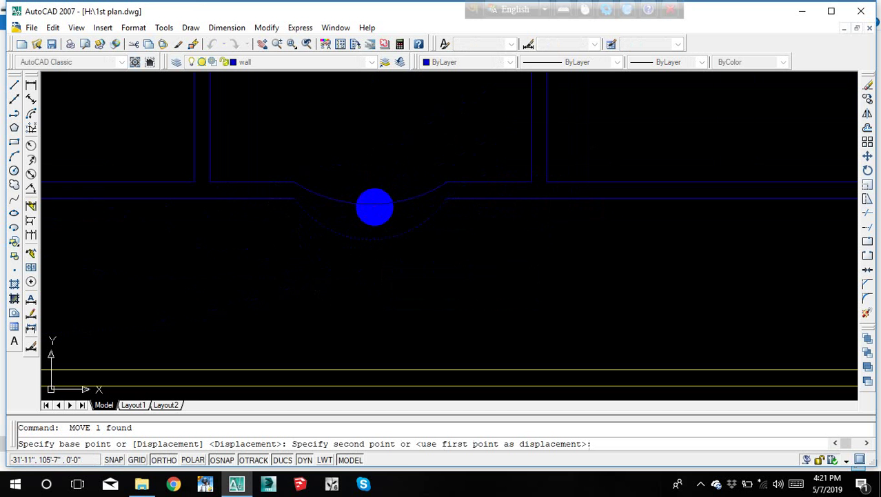
key(Escape)
Step: Stretch the curved arc's midpoint grip by 4 to reshape the bay
click(372, 209)
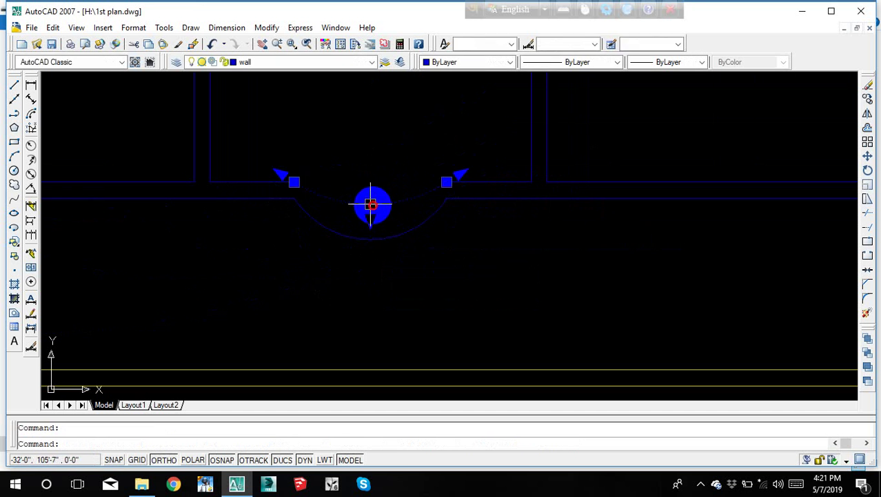
click(371, 204)
text(4)
key(Return)
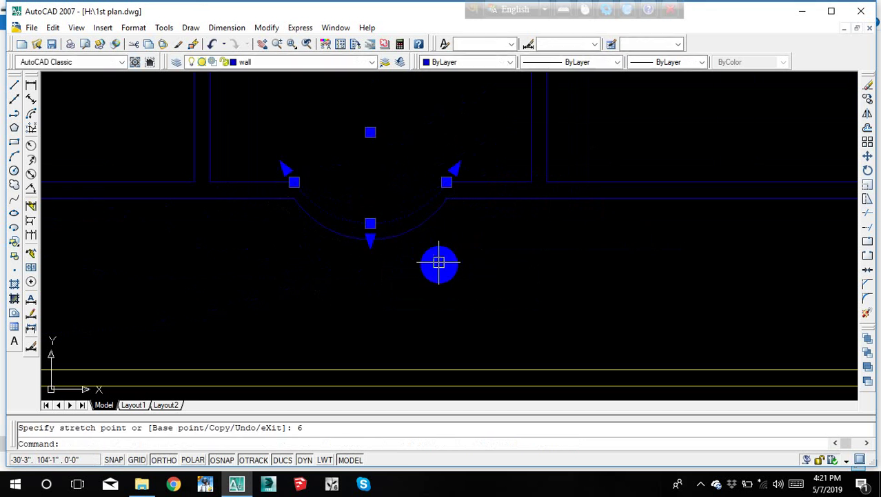
key(Escape)
mouse_move(447, 234)
middle_down()
mouse_move(443, 257)
mouse_move(409, 258)
mouse_move(348, 293)
middle_up()
scroll(443, 257, down, 4)
scroll(349, 293, up, 2)
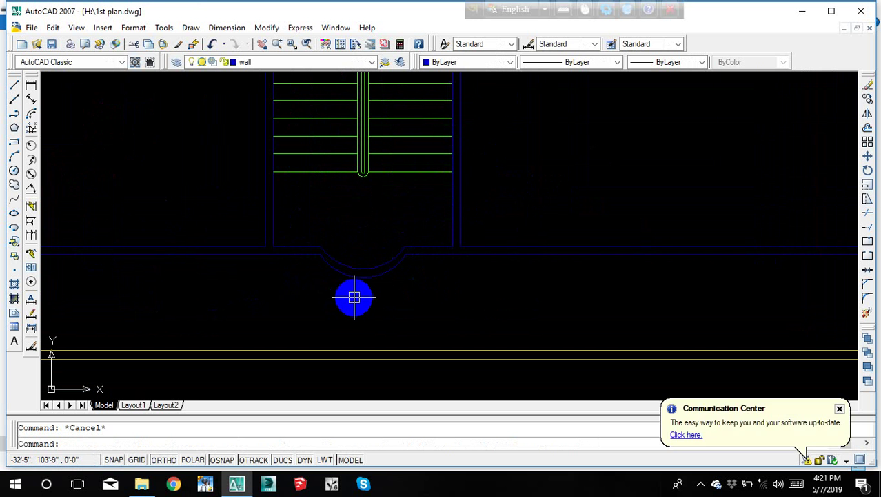
scroll(386, 272, up, 1)
Step: Draw a short vertical line closing the left open wall end
scroll(380, 250, up, 2)
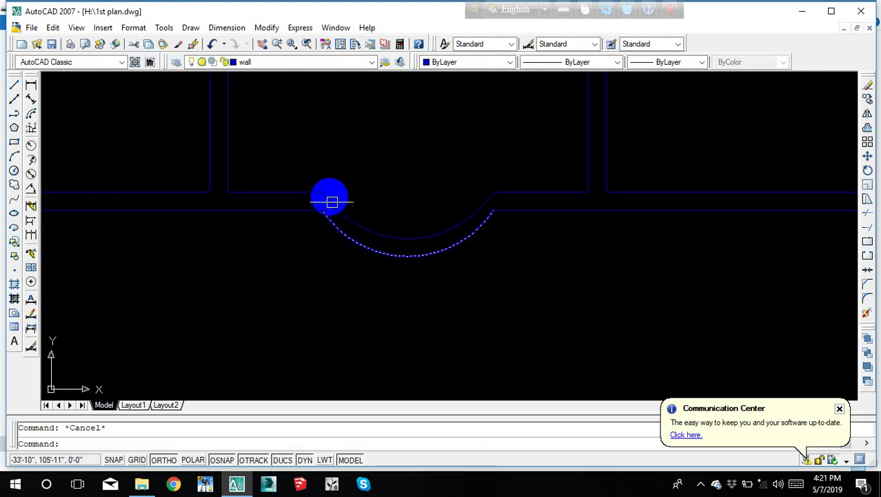
scroll(458, 223, down, 3)
middle_drag(429, 210, 433, 252)
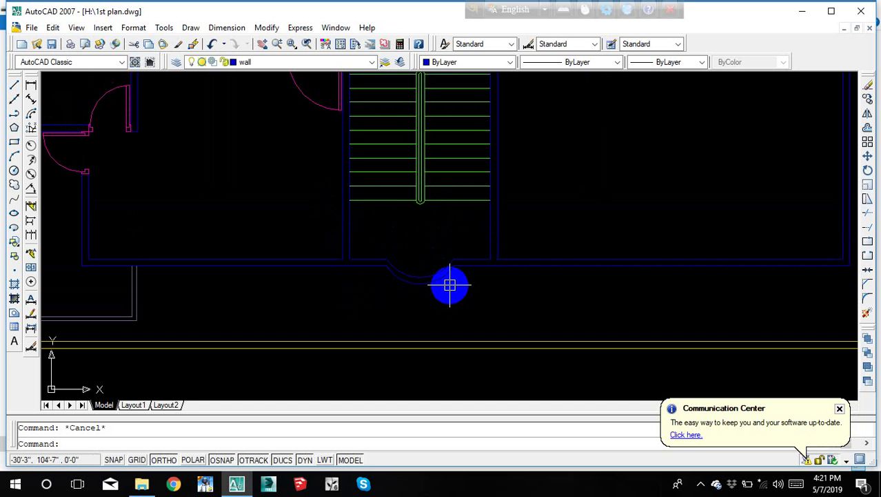
scroll(398, 258, up, 1)
scroll(310, 249, up, 2)
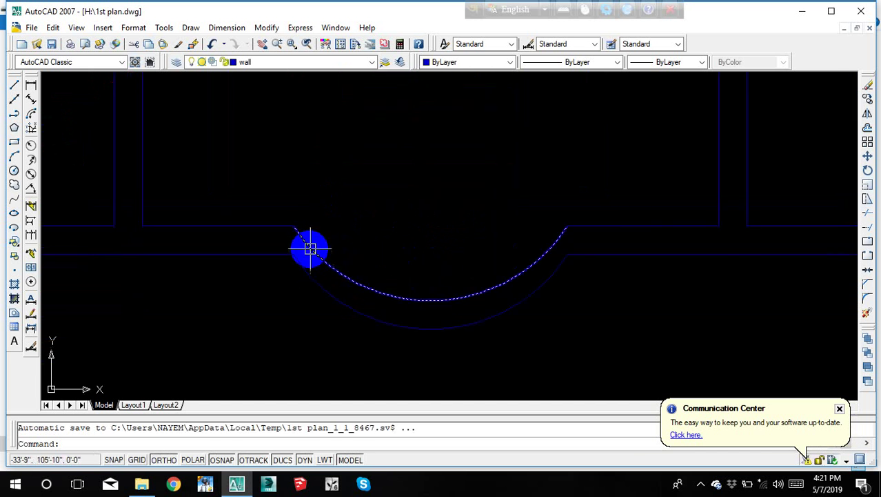
text(l)
key(Return)
click(293, 227)
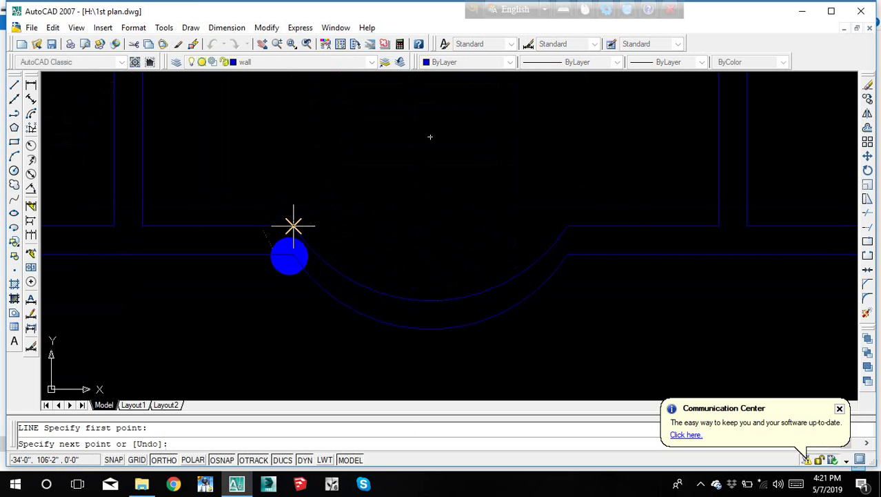
click(293, 254)
key(Return)
Step: Draw a matching short vertical line closing the right open wall end
middle_drag(523, 287, 417, 236)
key(Return)
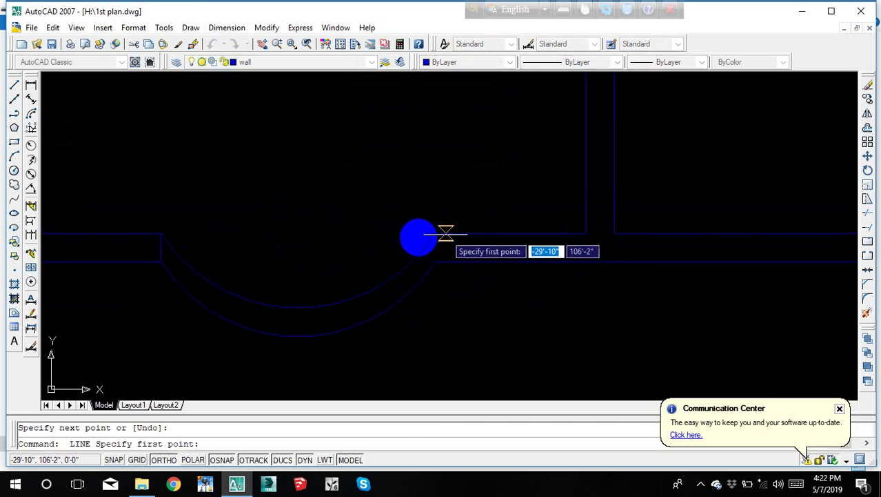
click(435, 233)
click(435, 260)
key(Escape)
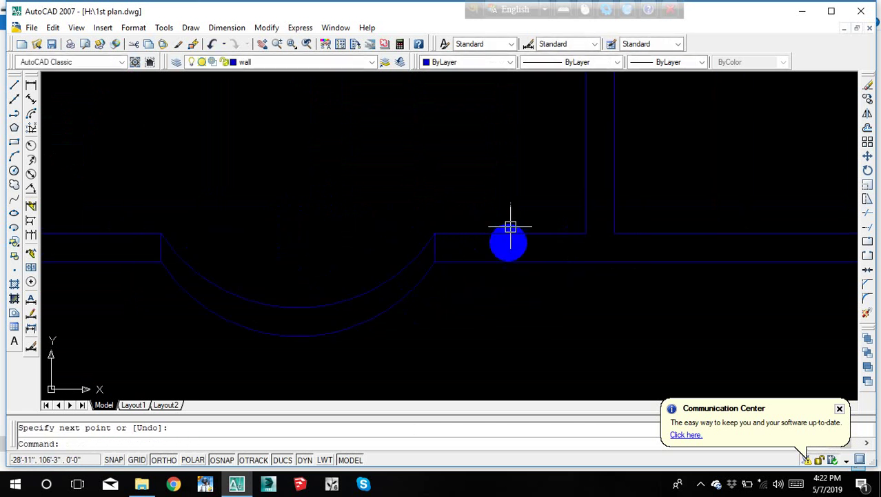
scroll(429, 276, down, 2)
scroll(419, 263, up, 2)
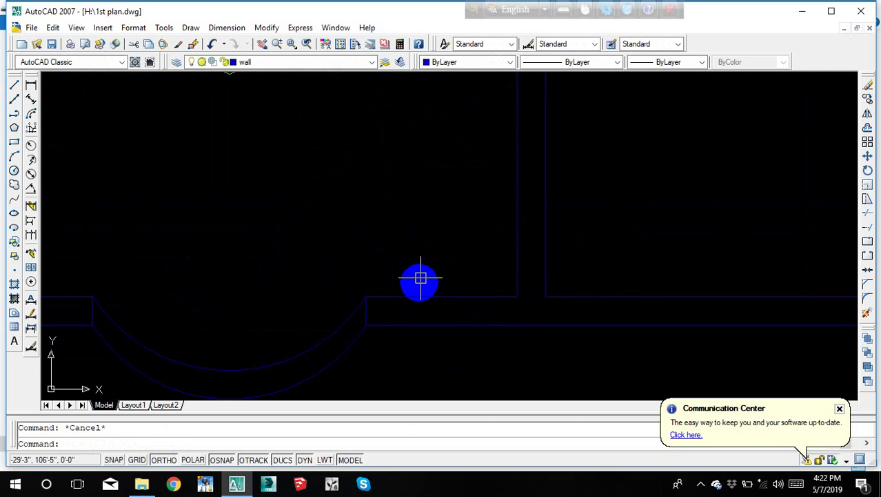
middle_drag(418, 277, 549, 216)
scroll(493, 214, down, 3)
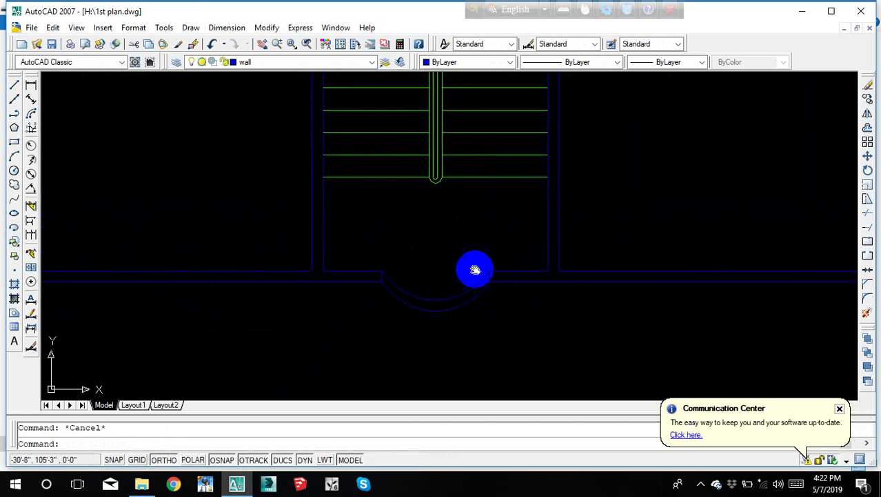
Step: Pan and zoom around the stairs until both floor plans are in view
scroll(440, 262, down, 2)
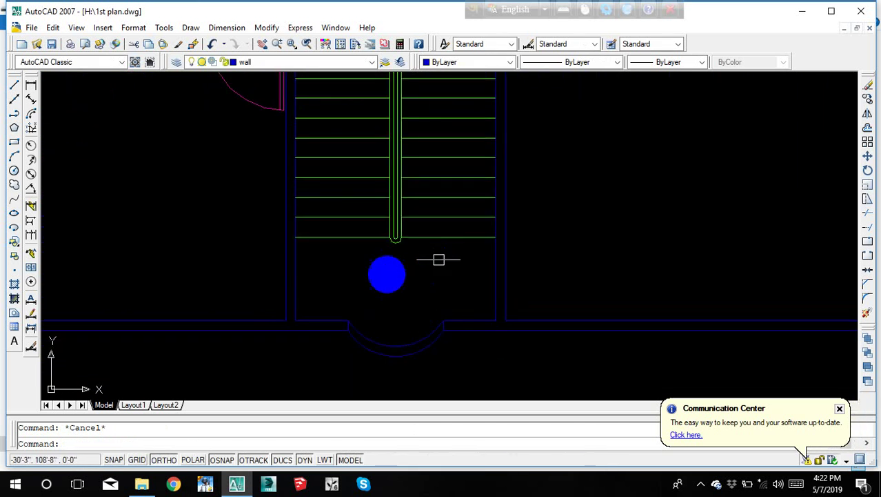
scroll(388, 271, down, 3)
middle_drag(363, 310, 438, 225)
scroll(438, 226, up, 2)
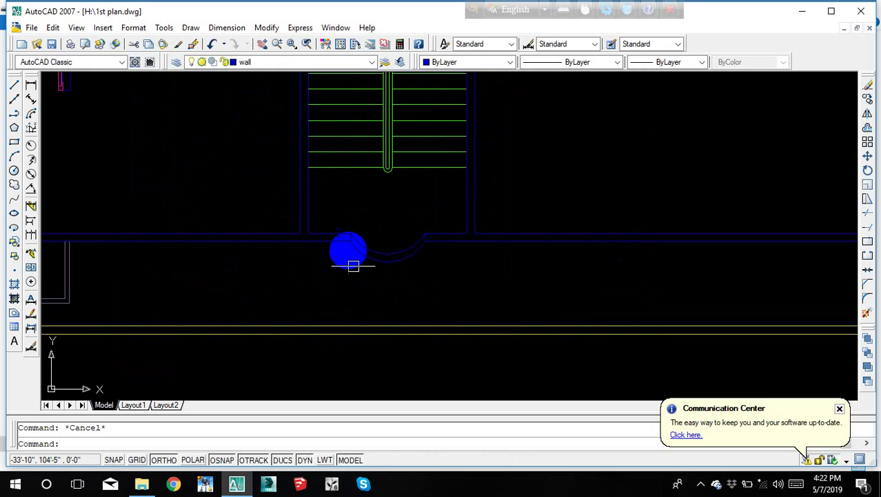
scroll(350, 249, down, 4)
scroll(406, 221, up, 3)
scroll(401, 215, down, 3)
scroll(472, 240, up, 2)
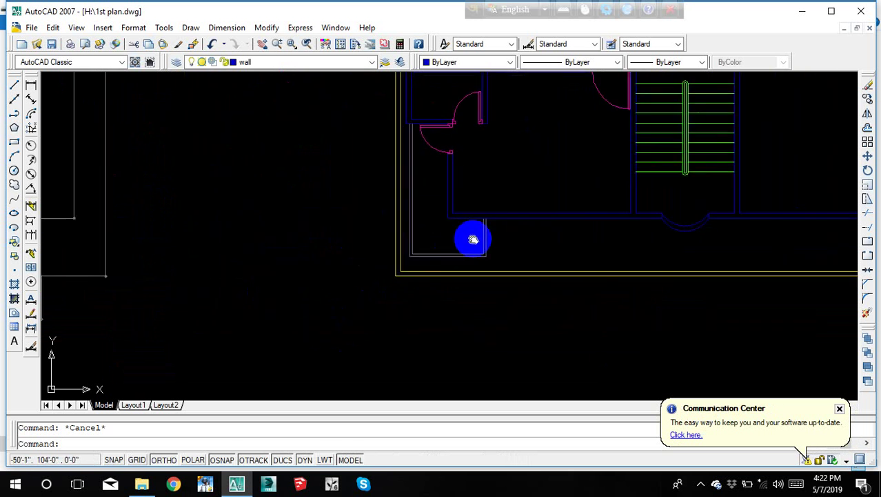
scroll(465, 221, up, 2)
middle_drag(466, 220, 456, 295)
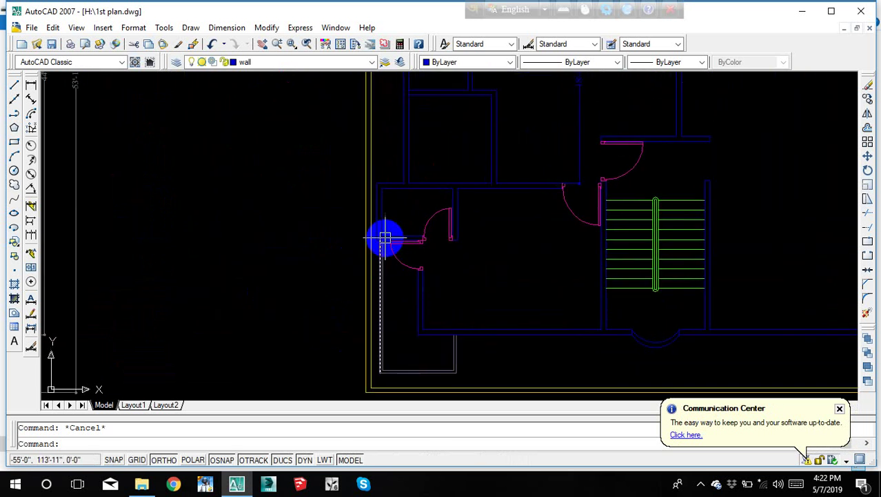
scroll(383, 236, up, 2)
mouse_move(414, 235)
middle_down()
mouse_move(412, 253)
mouse_move(374, 181)
middle_up()
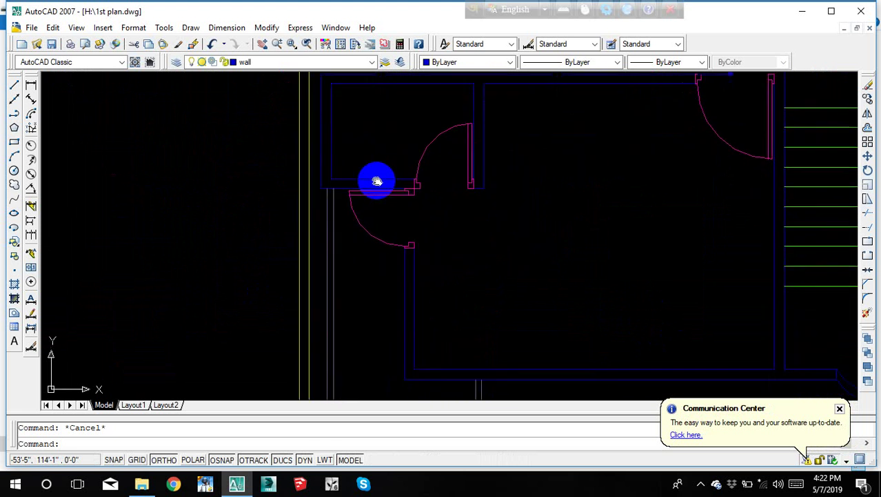
scroll(374, 182, down, 2)
mouse_move(551, 201)
middle_down()
mouse_move(626, 181)
mouse_move(738, 187)
mouse_move(409, 321)
mouse_move(531, 247)
mouse_move(453, 338)
middle_up()
scroll(409, 321, down, 2)
scroll(531, 246, up, 2)
scroll(453, 338, down, 3)
scroll(461, 224, up, 1)
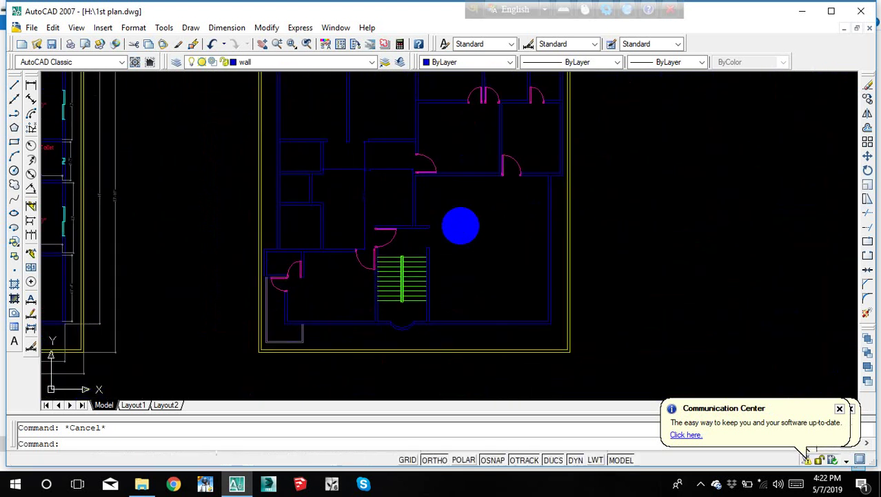
scroll(473, 246, down, 3)
middle_drag(472, 246, 519, 268)
middle_drag(466, 254, 407, 213)
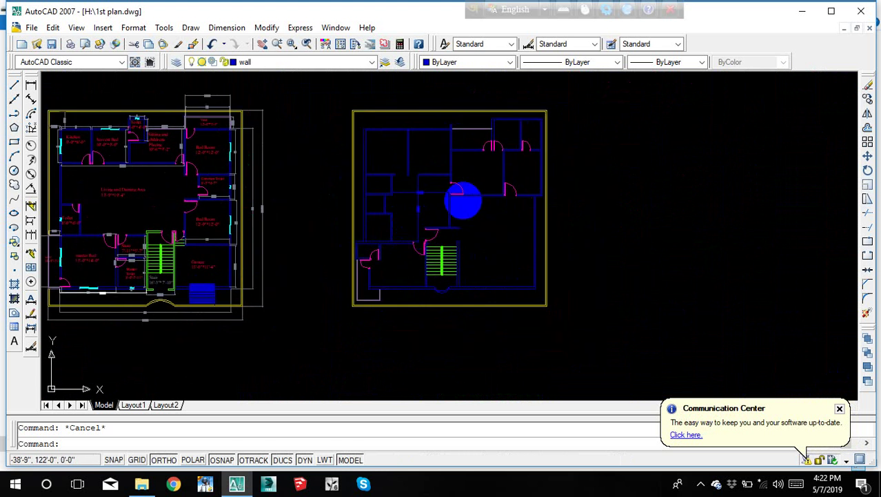
Step: Erase the two stray lines in the hallway above the staircase
scroll(400, 268, up, 1)
scroll(364, 248, up, 2)
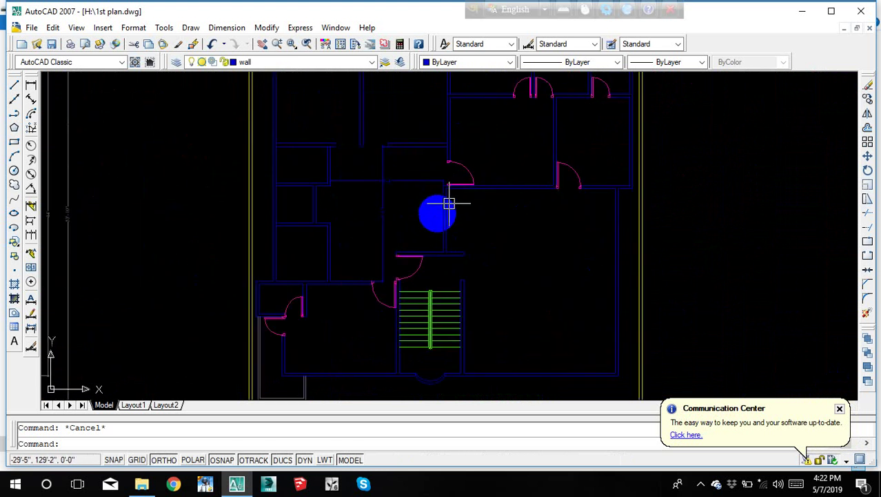
scroll(434, 207, up, 1)
scroll(380, 174, up, 2)
click(404, 168)
click(383, 184)
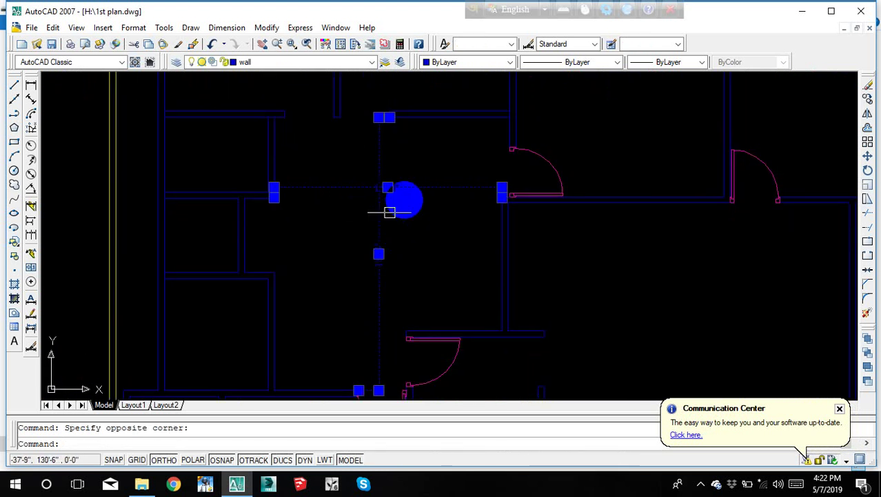
key(Delete)
scroll(424, 193, down, 3)
middle_drag(401, 223, 557, 206)
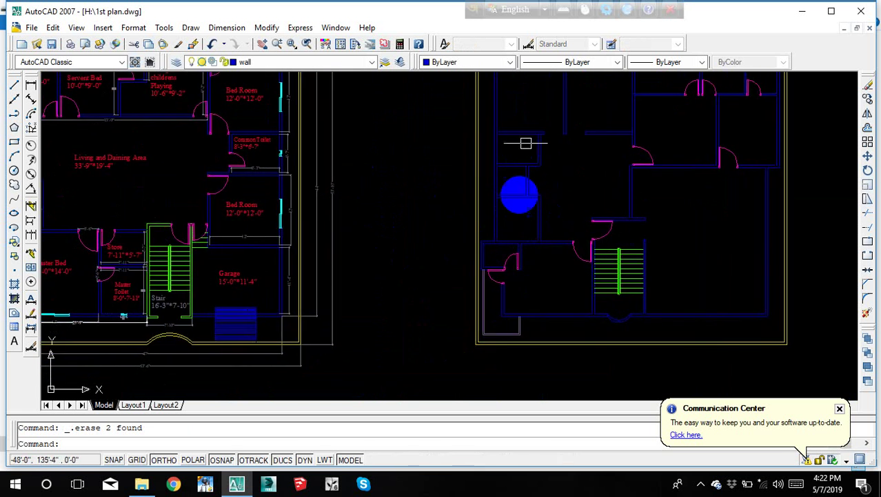
scroll(529, 199, up, 3)
scroll(400, 228, down, 5)
scroll(441, 217, up, 3)
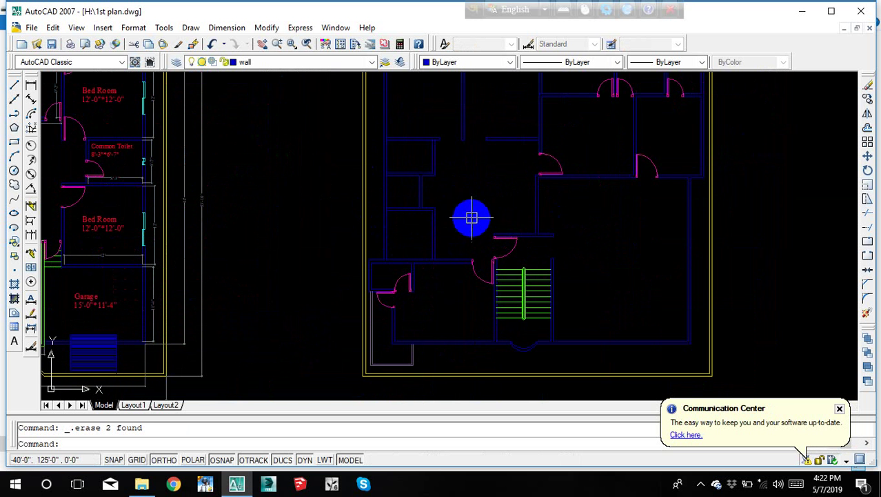
scroll(411, 300, up, 3)
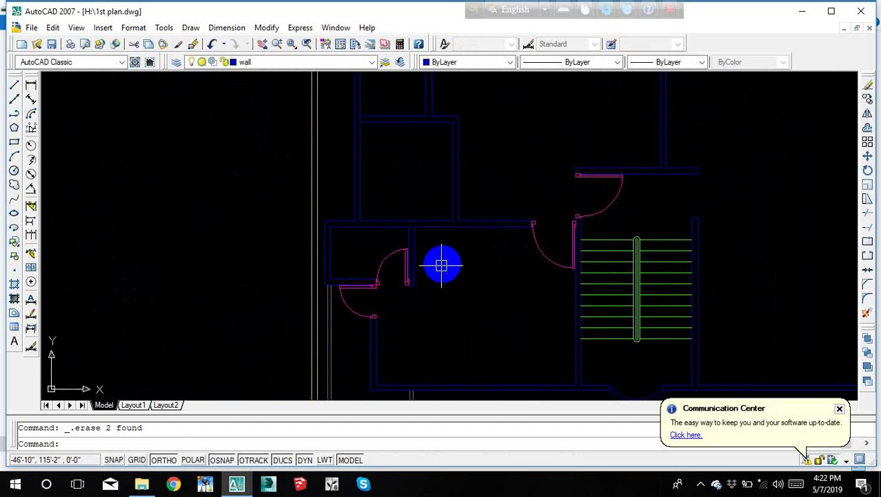
scroll(441, 274, down, 2)
mouse_move(441, 274)
middle_down()
mouse_move(423, 298)
mouse_move(456, 224)
middle_up()
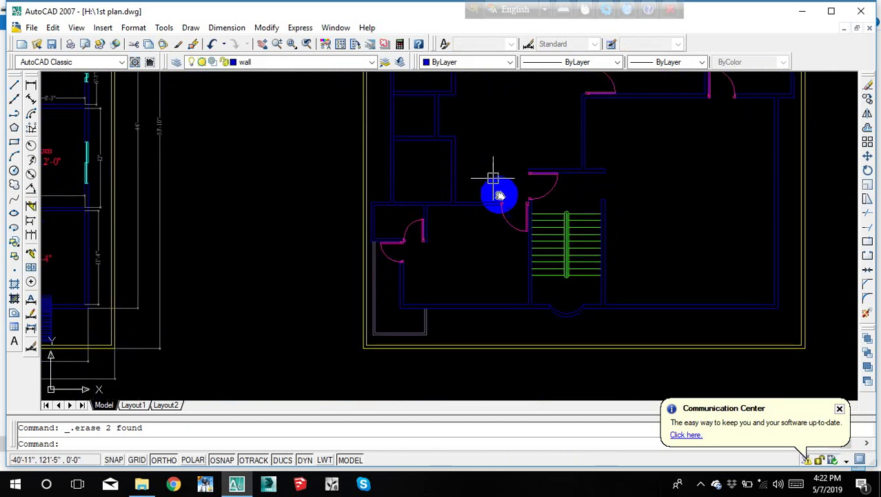
mouse_move(492, 191)
middle_down()
mouse_move(486, 254)
mouse_move(454, 295)
middle_up()
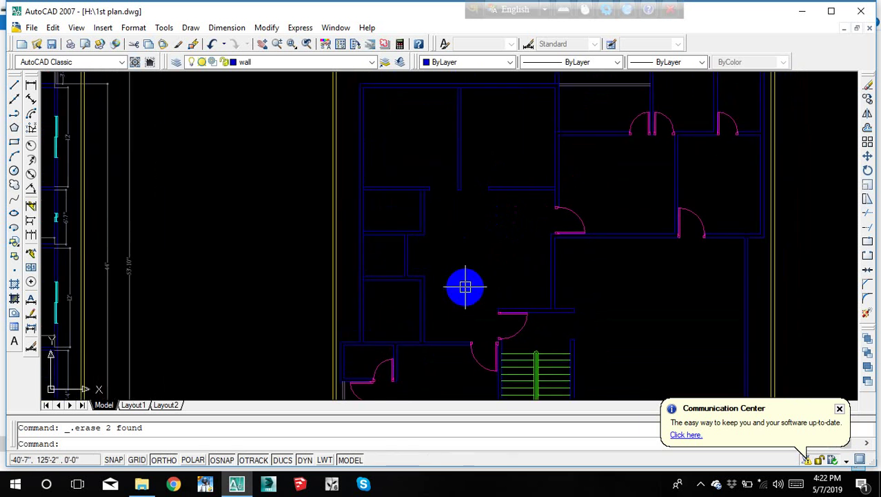
scroll(351, 328, down, 2)
middle_drag(351, 328, 342, 240)
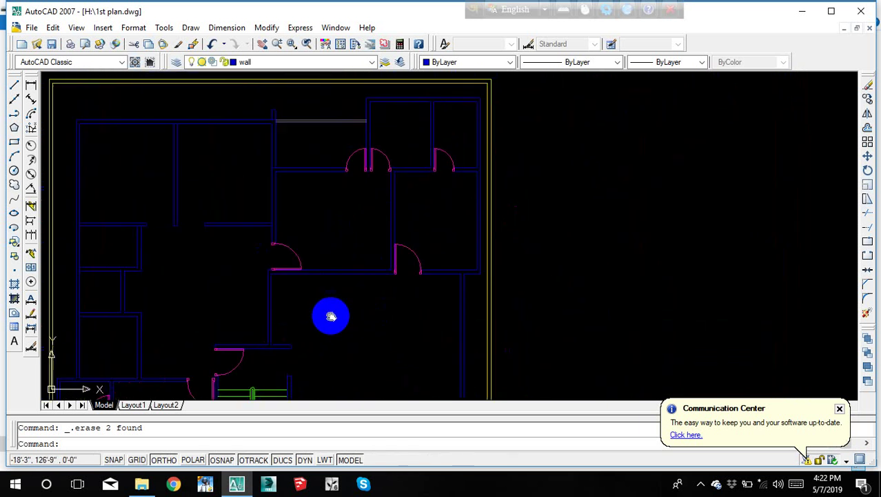
middle_drag(331, 314, 334, 222)
scroll(376, 212, down, 1)
scroll(362, 217, down, 2)
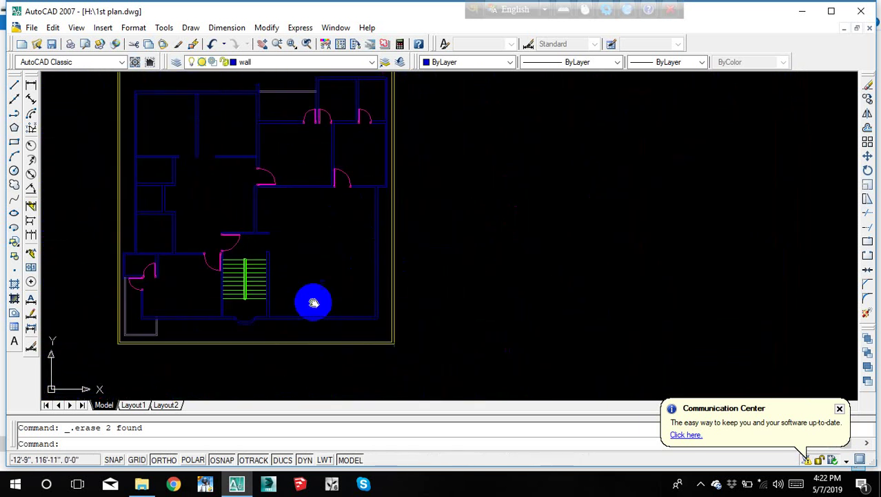
scroll(309, 301, up, 1)
scroll(351, 218, up, 2)
mouse_move(352, 261)
middle_down()
mouse_move(359, 237)
mouse_move(346, 273)
middle_up()
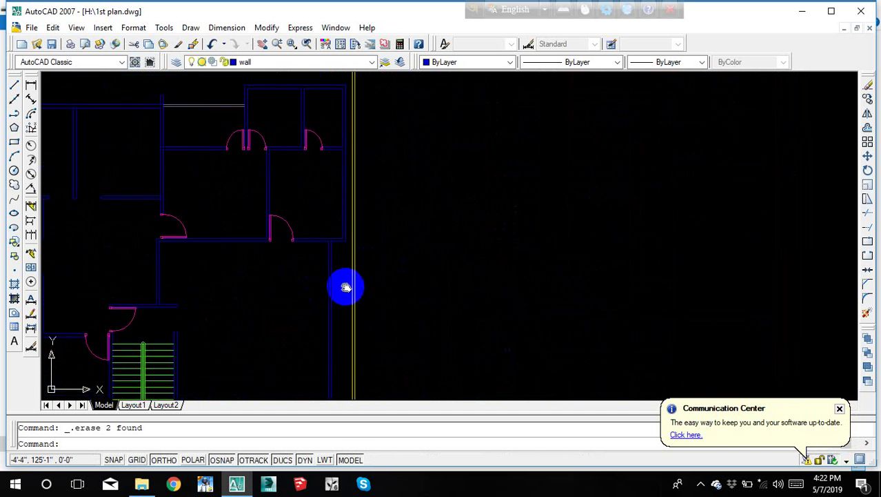
middle_drag(342, 344, 350, 238)
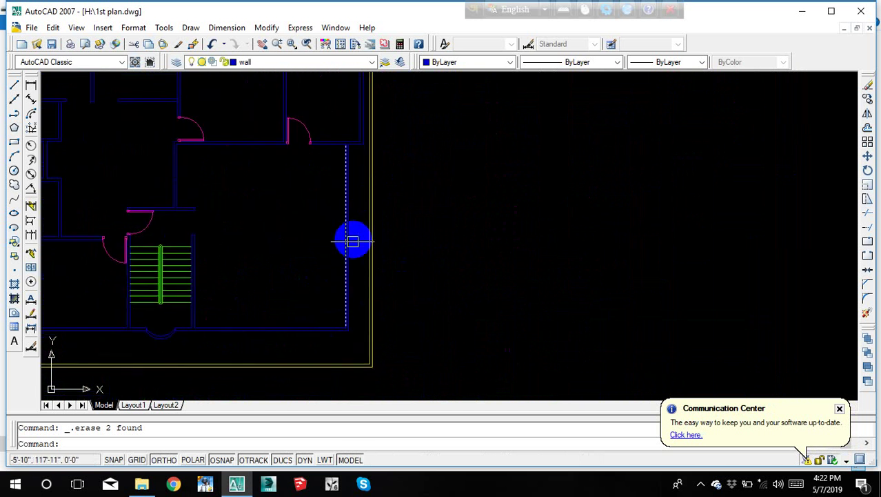
middle_drag(321, 263, 286, 318)
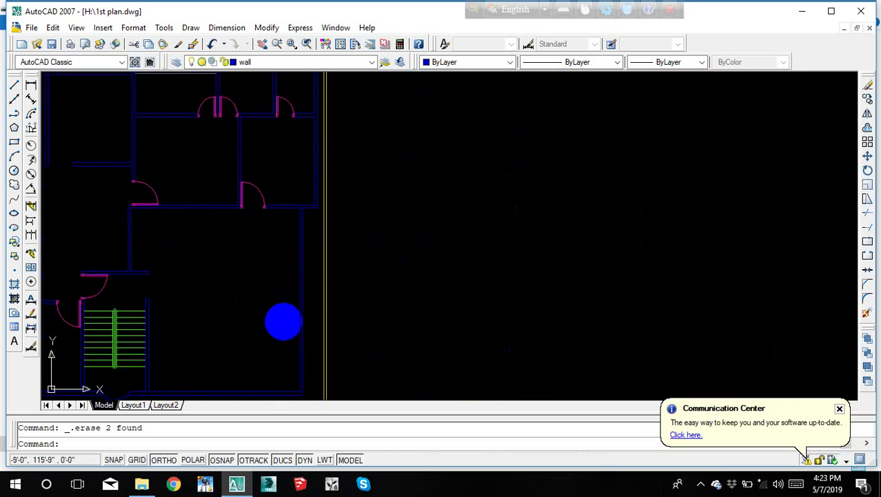
scroll(319, 219, down, 2)
scroll(318, 207, up, 2)
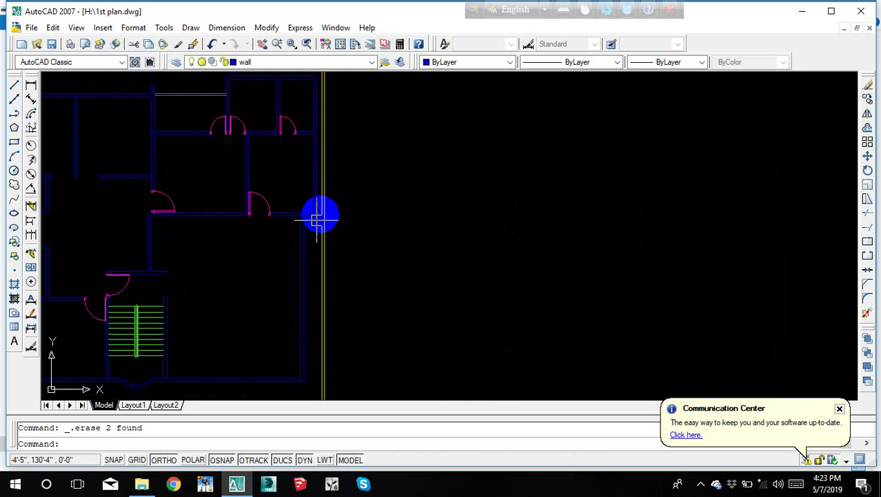
scroll(321, 196, up, 2)
scroll(322, 192, up, 3)
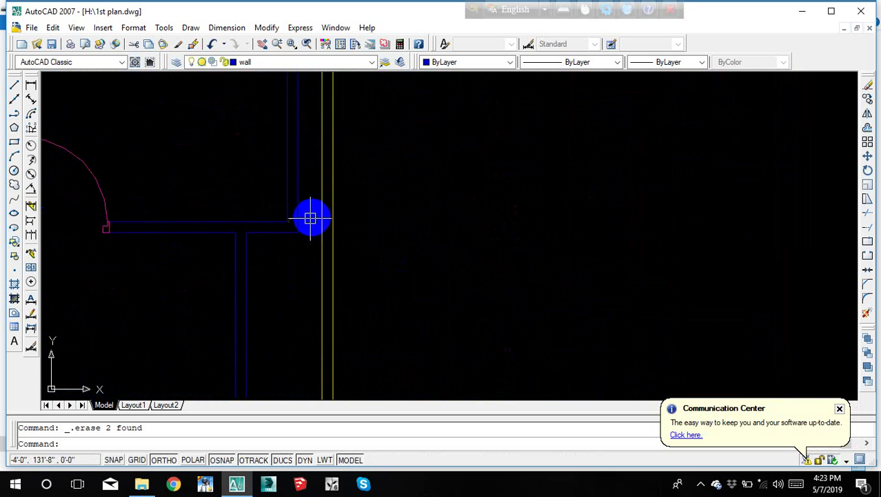
scroll(311, 217, down, 4)
scroll(302, 221, up, 3)
scroll(301, 220, down, 2)
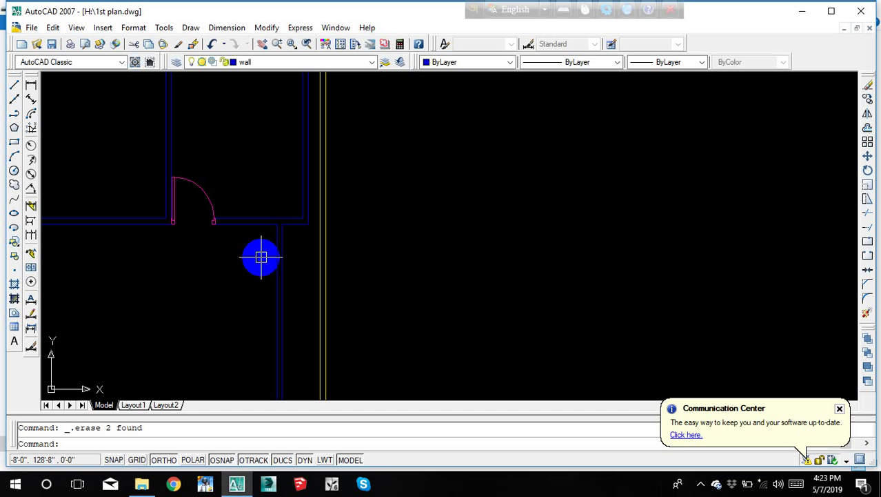
scroll(227, 197, down, 2)
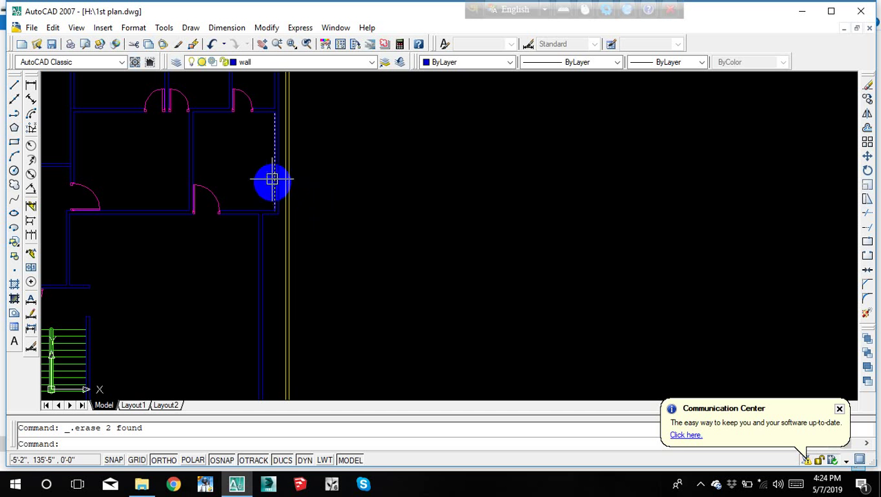
Step: Pan and zoom across the second-floor plan to fit the whole right floor plan in view
scroll(274, 182, down, 3)
scroll(364, 148, down, 2)
scroll(305, 167, up, 1)
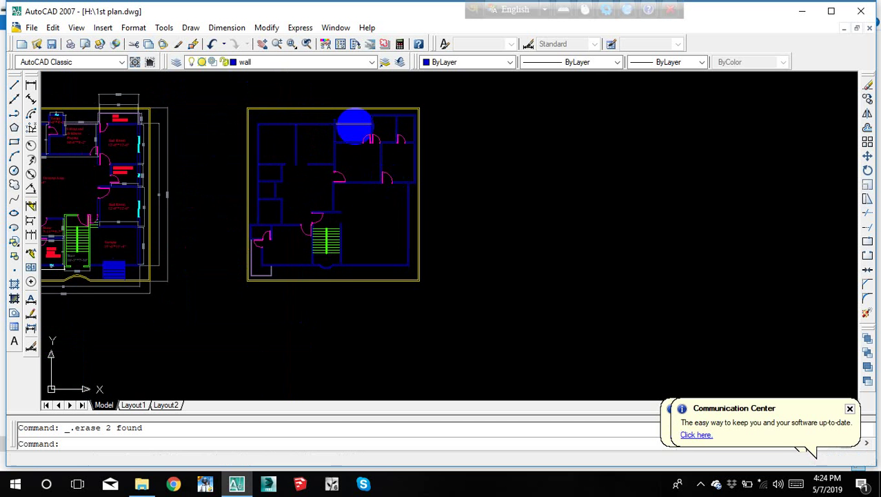
scroll(354, 127, up, 3)
middle_drag(332, 122, 368, 80)
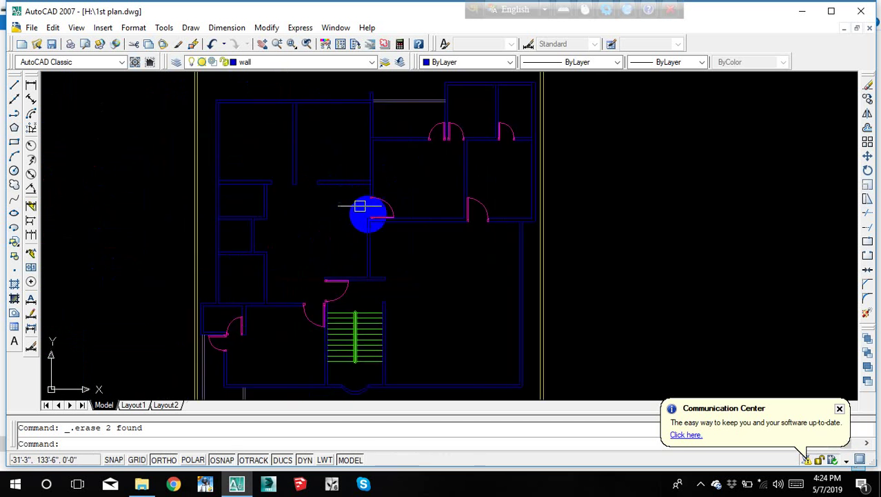
middle_drag(423, 201, 413, 235)
scroll(435, 229, down, 2)
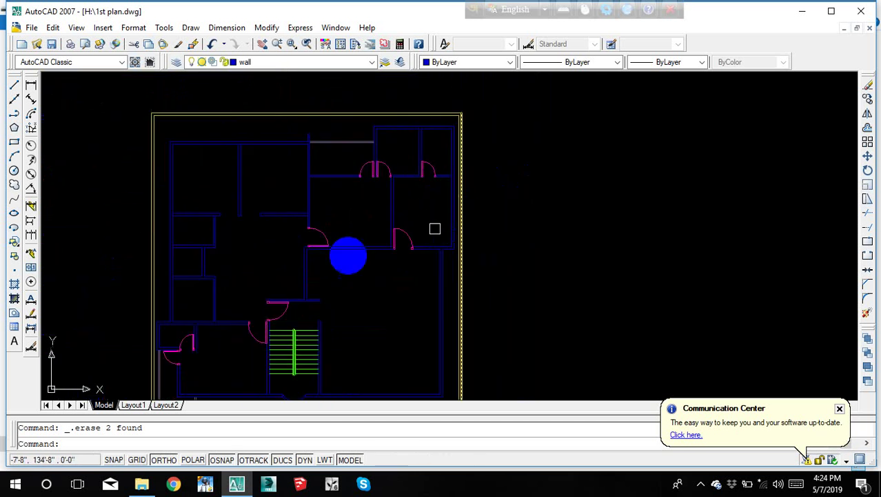
scroll(404, 210, down, 2)
scroll(345, 164, up, 2)
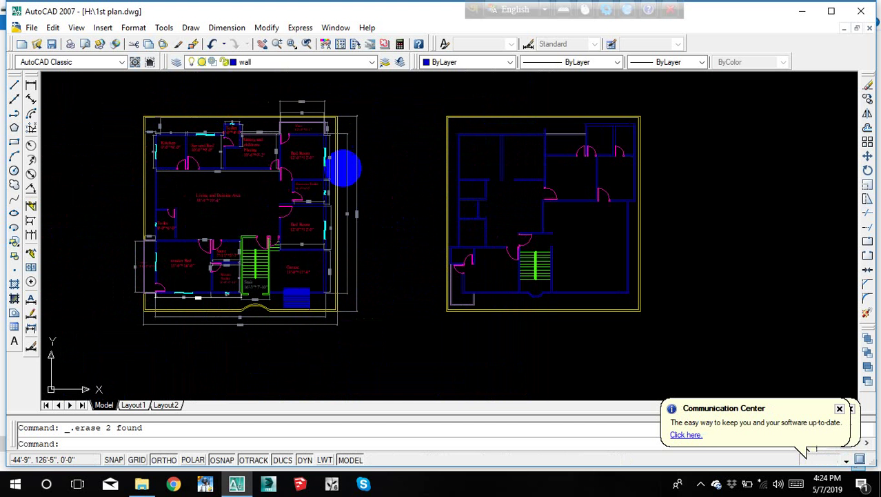
scroll(366, 145, up, 3)
scroll(414, 103, down, 3)
scroll(481, 173, up, 3)
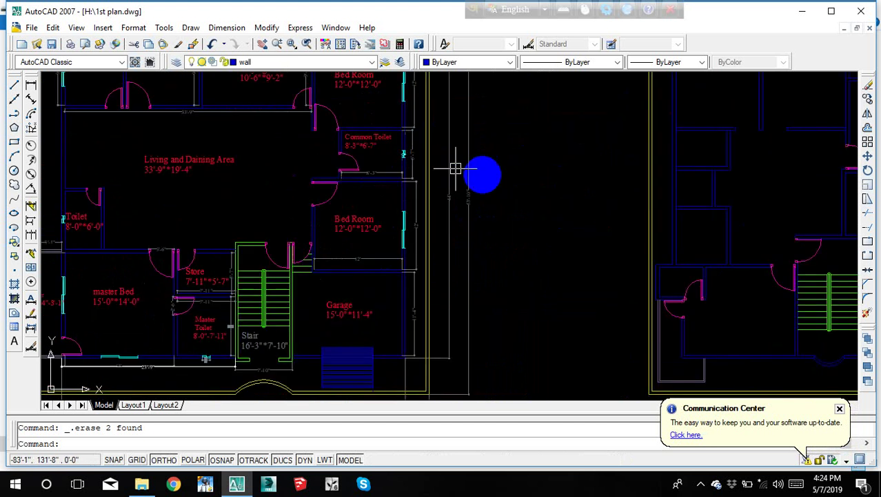
scroll(465, 218, down, 2)
middle_drag(464, 218, 363, 238)
scroll(400, 193, down, 1)
scroll(437, 146, up, 1)
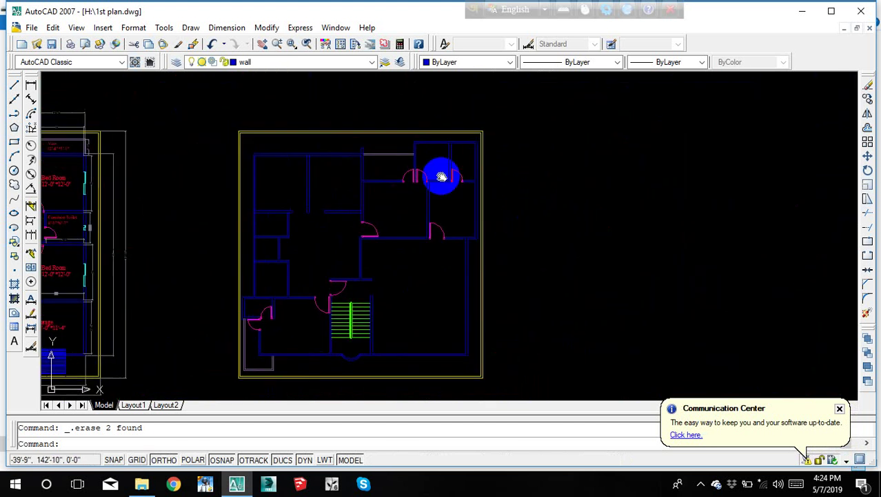
scroll(440, 175, down, 1)
scroll(397, 182, up, 1)
scroll(491, 150, up, 2)
scroll(452, 158, up, 1)
scroll(423, 230, up, 1)
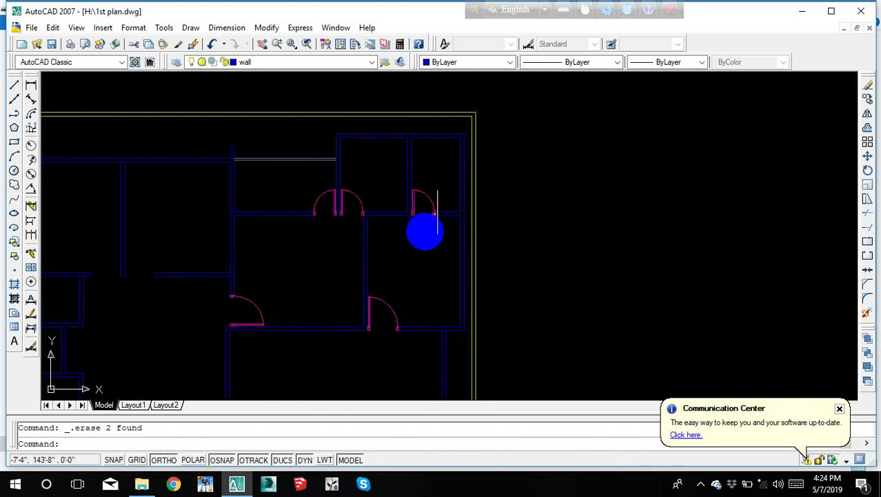
scroll(371, 222, up, 1)
scroll(371, 222, down, 1)
middle_drag(401, 231, 403, 169)
Step: Centre the floor plan and save 1st plan.dwg
scroll(404, 169, down, 2)
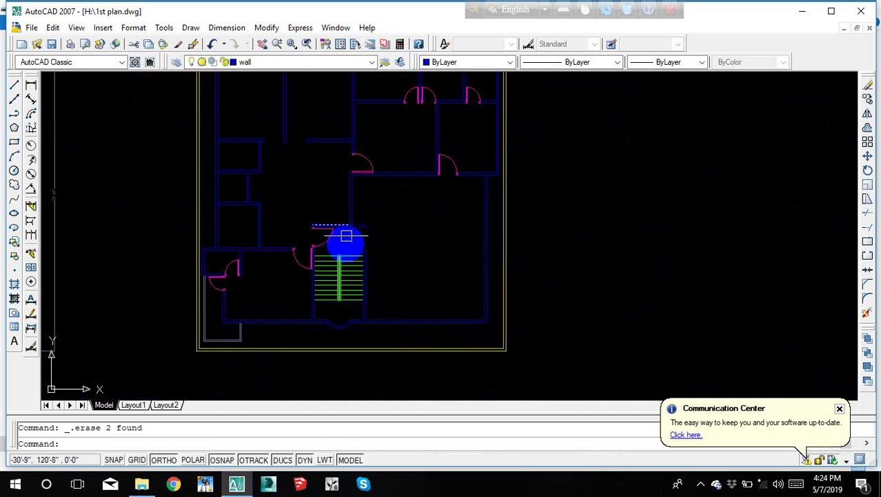
scroll(346, 240, down, 1)
middle_drag(354, 239, 356, 234)
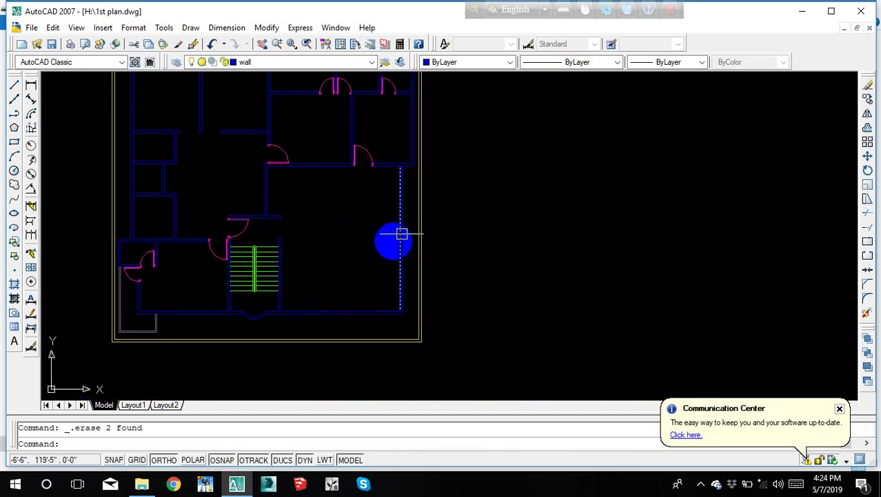
middle_drag(394, 230, 392, 233)
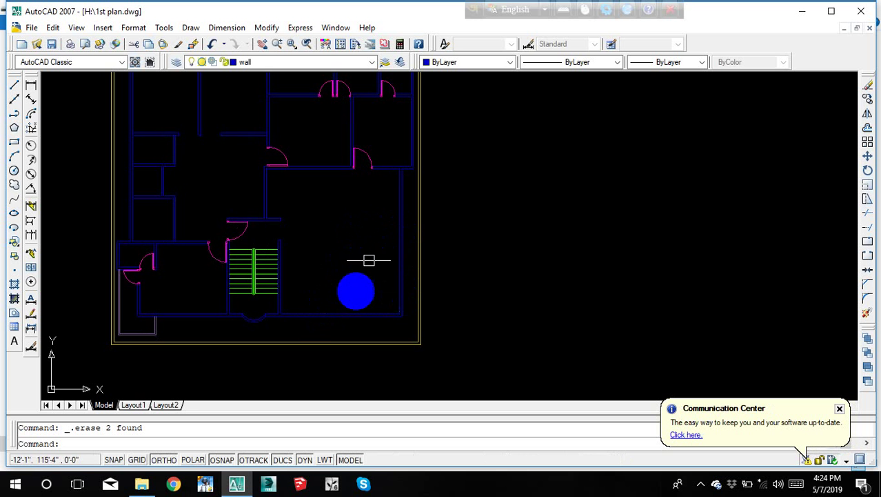
middle_drag(356, 211, 339, 267)
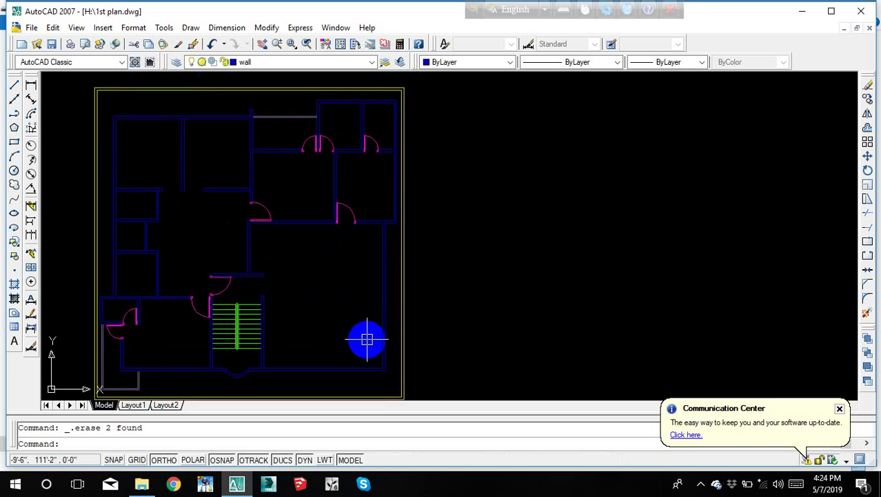
mouse_move(364, 315)
middle_down()
mouse_move(420, 238)
mouse_move(378, 307)
middle_up()
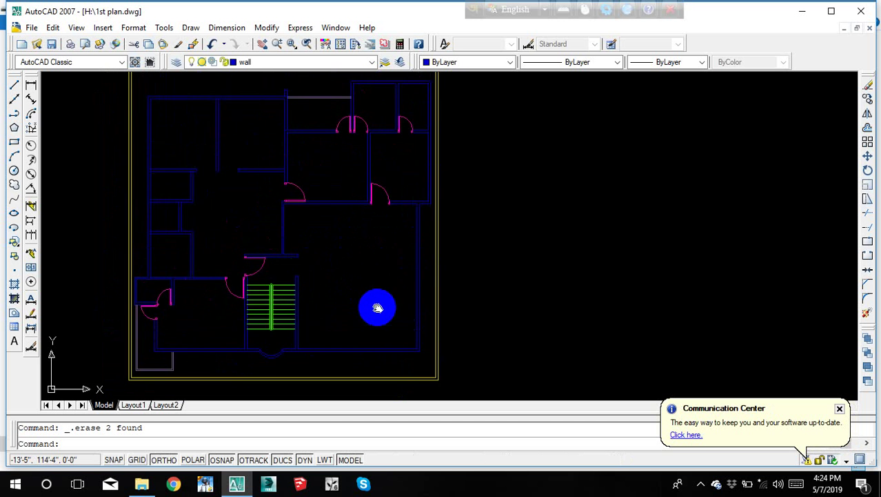
scroll(365, 234, up, 1)
scroll(338, 231, up, 1)
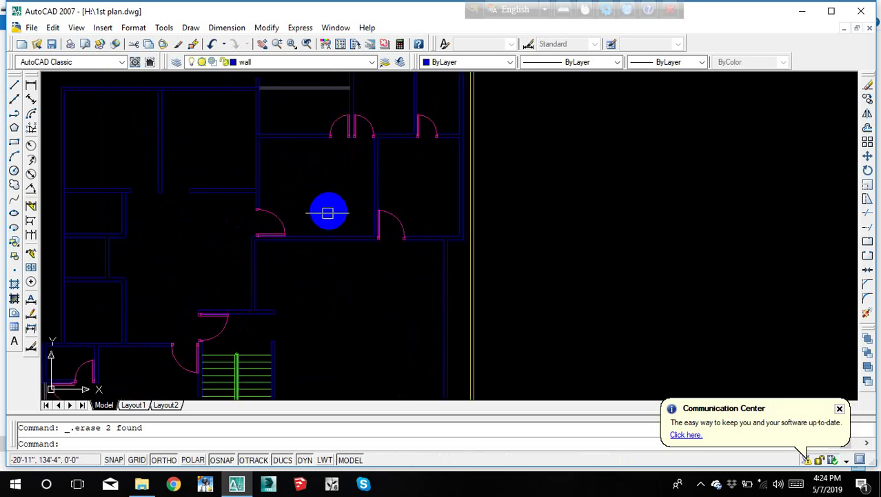
scroll(328, 212, down, 2)
mouse_move(374, 222)
middle_down()
mouse_move(427, 285)
mouse_move(434, 236)
middle_up()
key(ctrl+s)
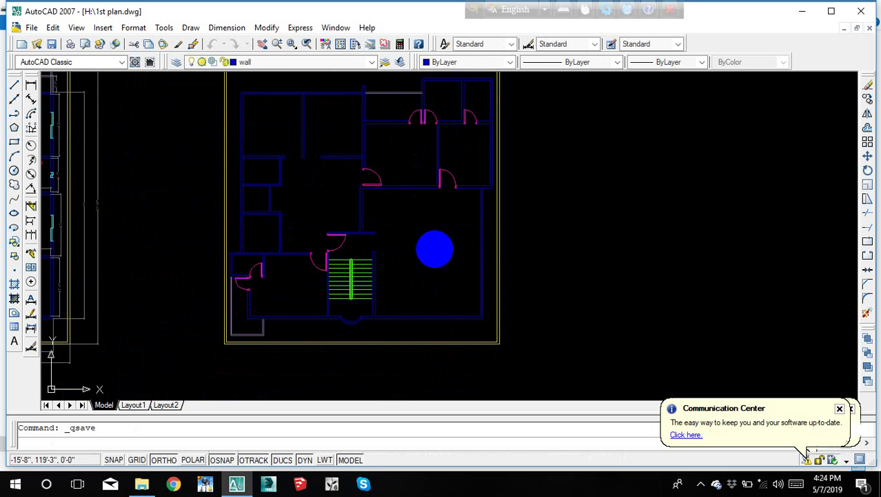
Step: Save the plan and delete the wall line running right from the door opening
click(435, 248)
click(435, 249)
click(385, 253)
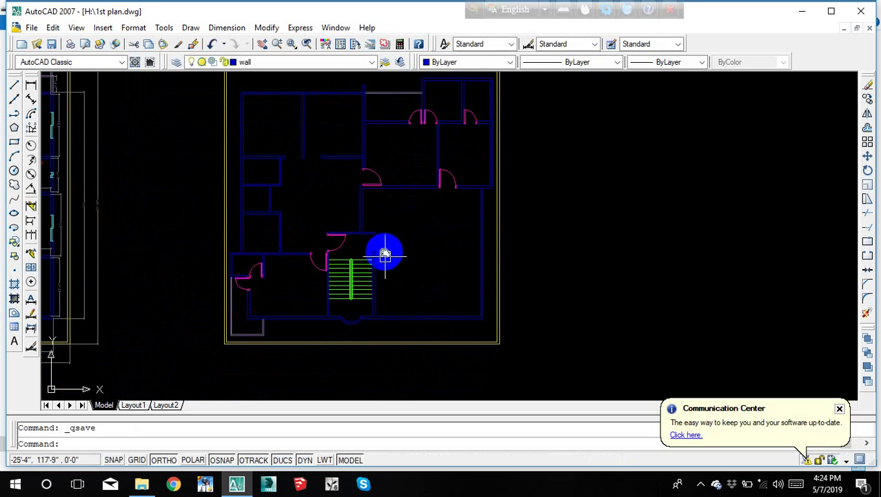
scroll(385, 254, up, 2)
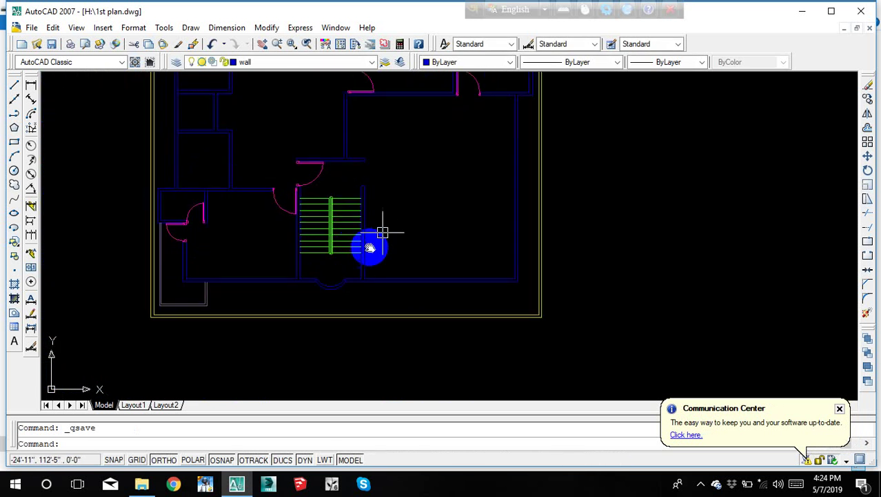
middle_drag(383, 233, 347, 255)
middle_drag(403, 203, 311, 236)
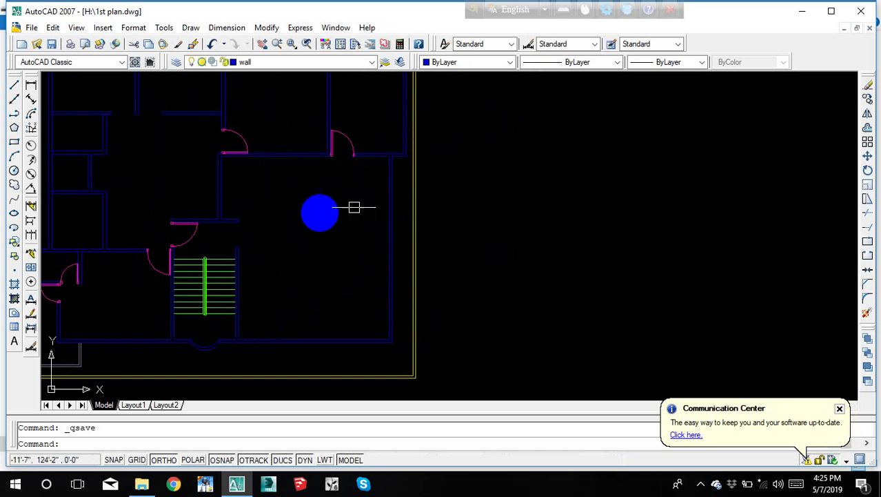
middle_drag(318, 199, 323, 220)
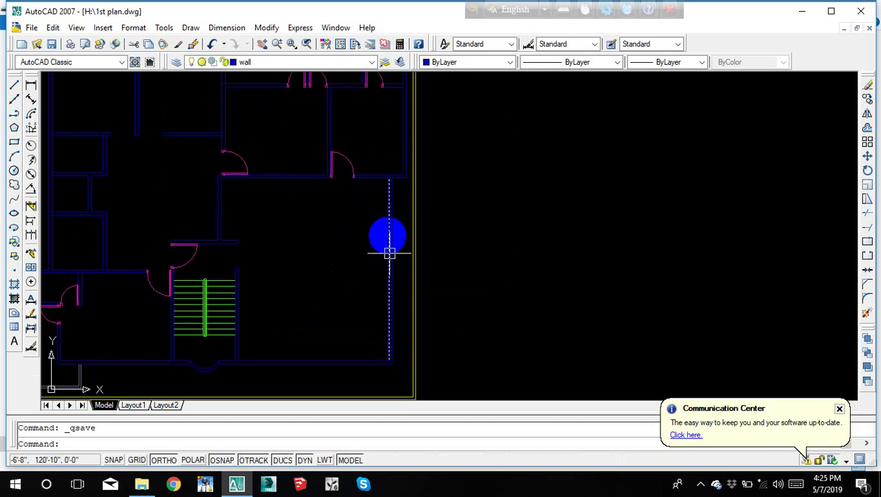
scroll(387, 228, up, 2)
scroll(383, 207, up, 1)
scroll(372, 198, up, 1)
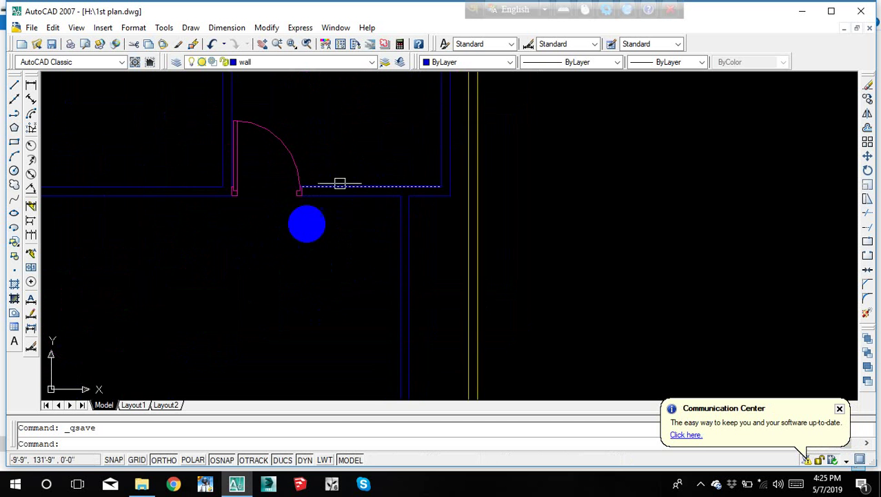
key(Delete)
click(31, 84)
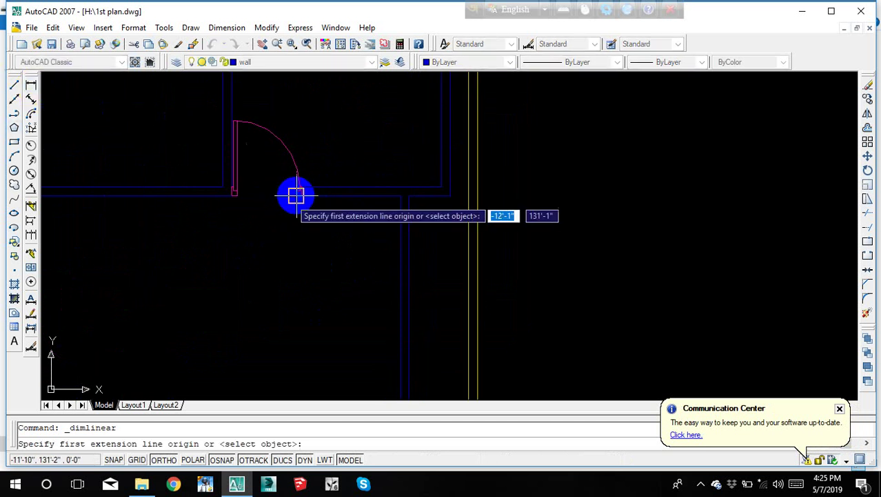
scroll(315, 194, up, 2)
click(435, 197)
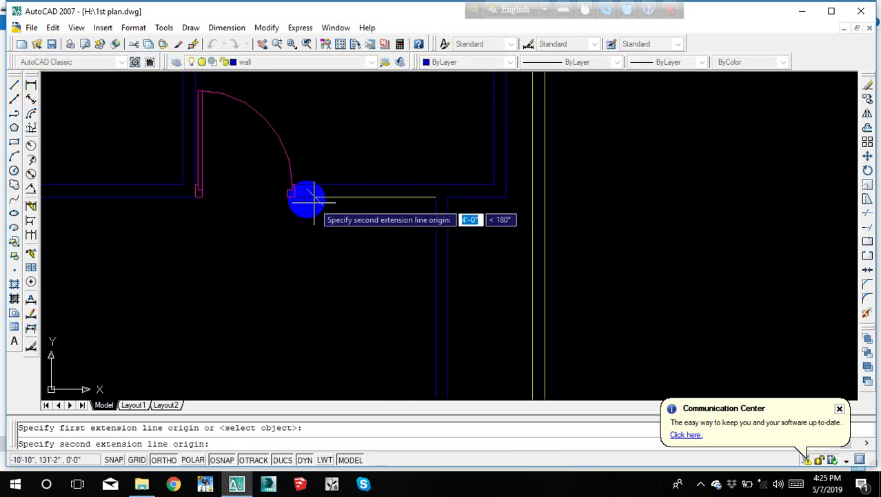
click(294, 197)
click(358, 225)
scroll(364, 228, up, 2)
scroll(364, 227, up, 2)
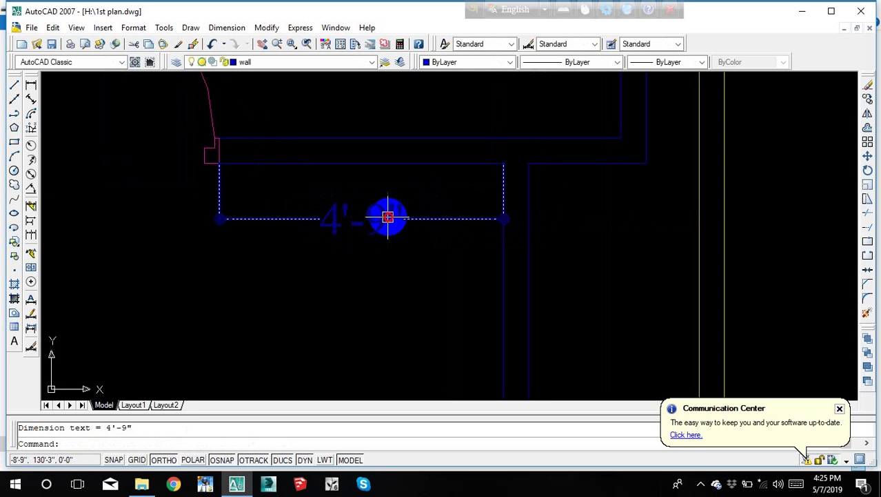
click(359, 222)
key(Delete)
scroll(335, 214, down, 4)
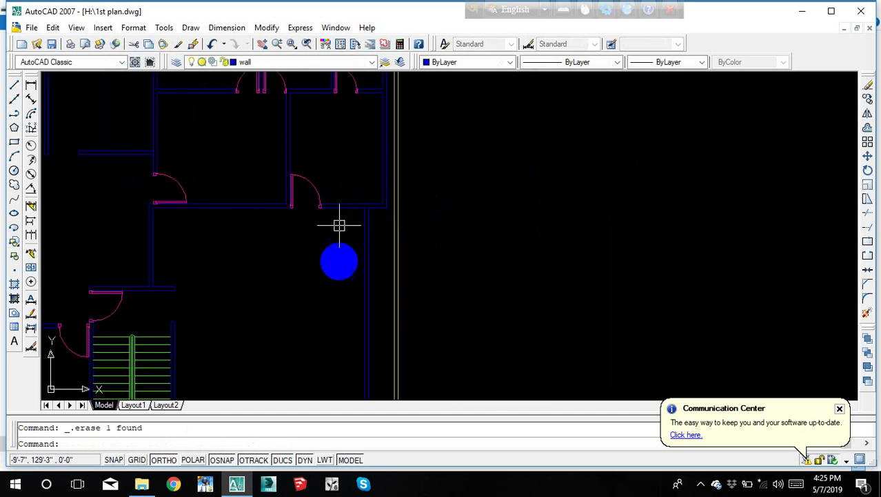
scroll(330, 255, down, 3)
middle_drag(262, 284, 303, 239)
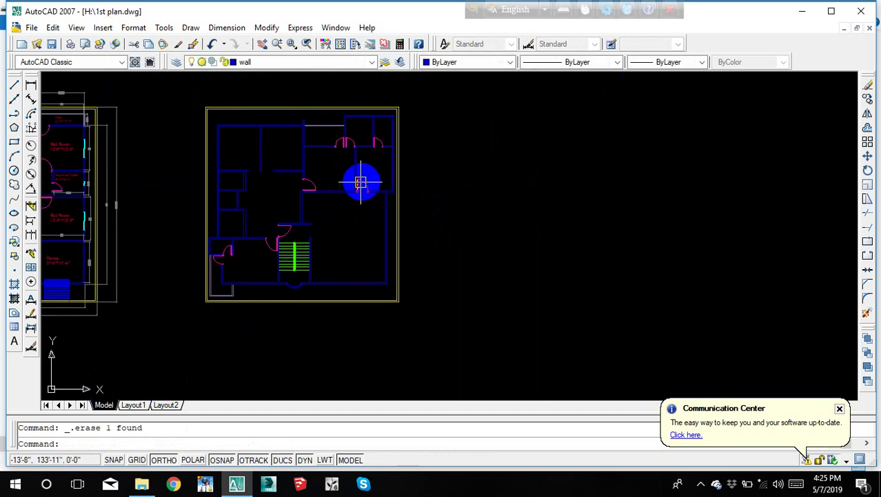
scroll(360, 181, up, 2)
scroll(364, 180, up, 3)
scroll(381, 244, down, 3)
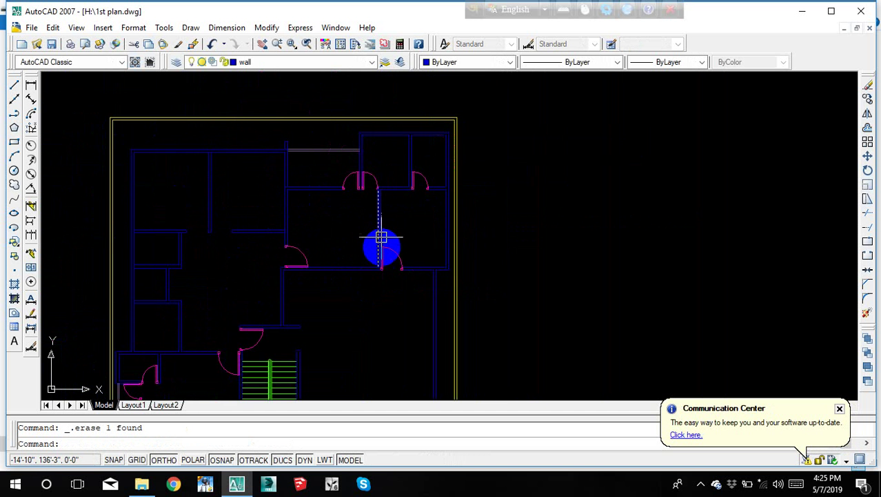
scroll(337, 213, up, 3)
scroll(353, 191, up, 1)
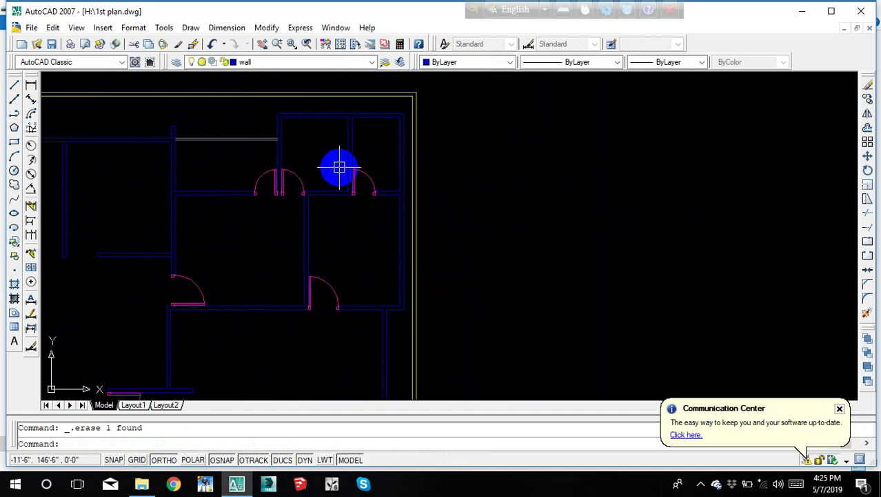
scroll(336, 172, down, 2)
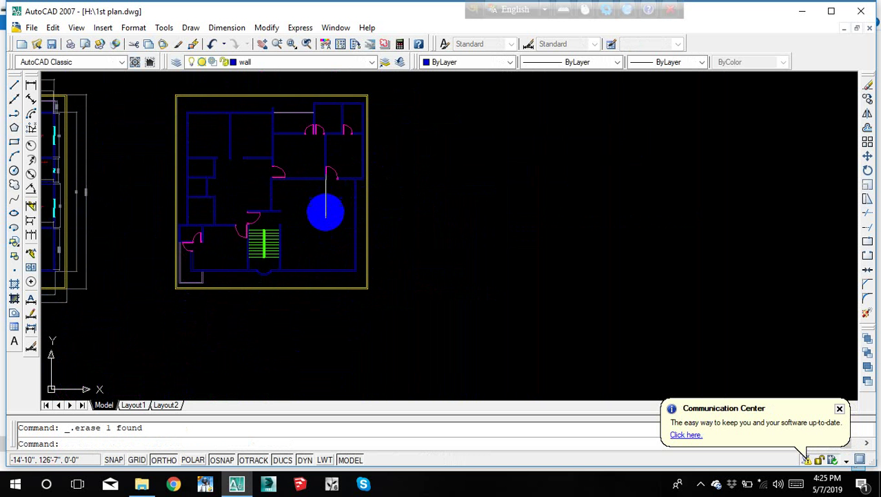
middle_drag(315, 256, 433, 192)
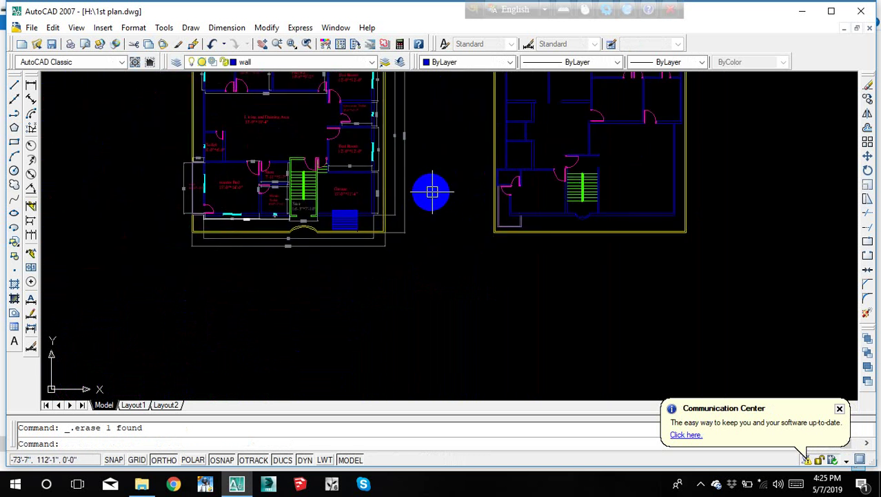
Step: Save the drawing and centre both floor plans in view
key(ctrl+s)
scroll(427, 189, down, 3)
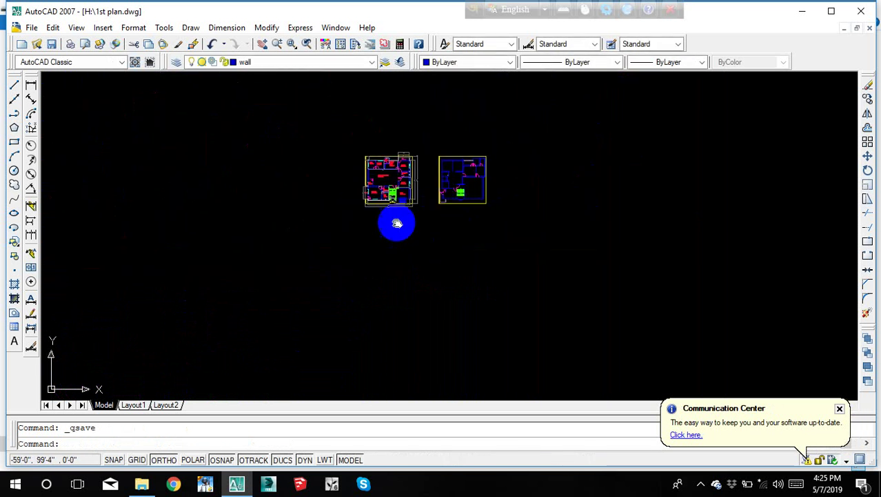
scroll(366, 173, up, 4)
scroll(380, 183, up, 2)
middle_drag(380, 183, 404, 147)
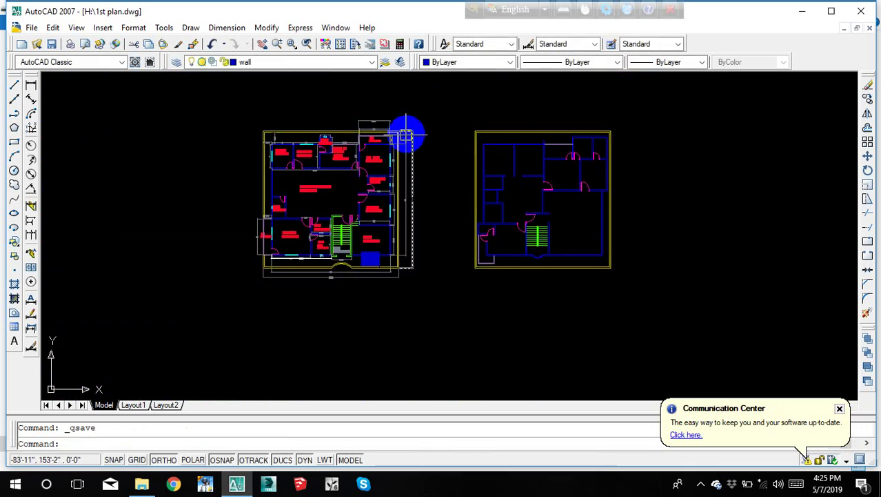
scroll(408, 138, up, 2)
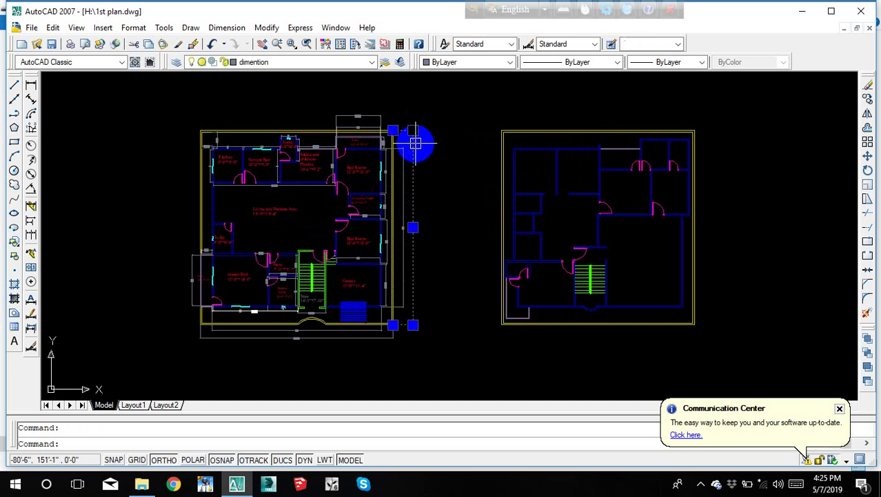
Step: Clear the selection and pan and zoom onto the second-floor walls
key(Escape)
middle_drag(401, 199, 346, 193)
middle_drag(450, 192, 350, 191)
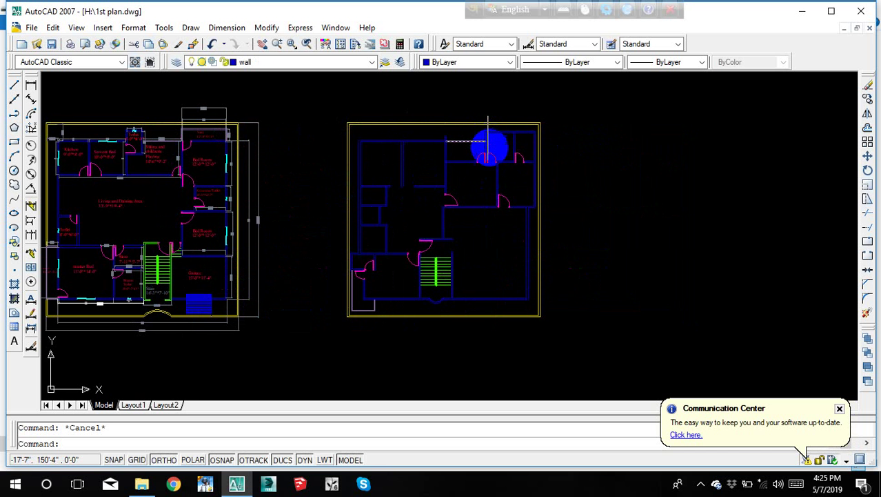
middle_drag(513, 243, 513, 238)
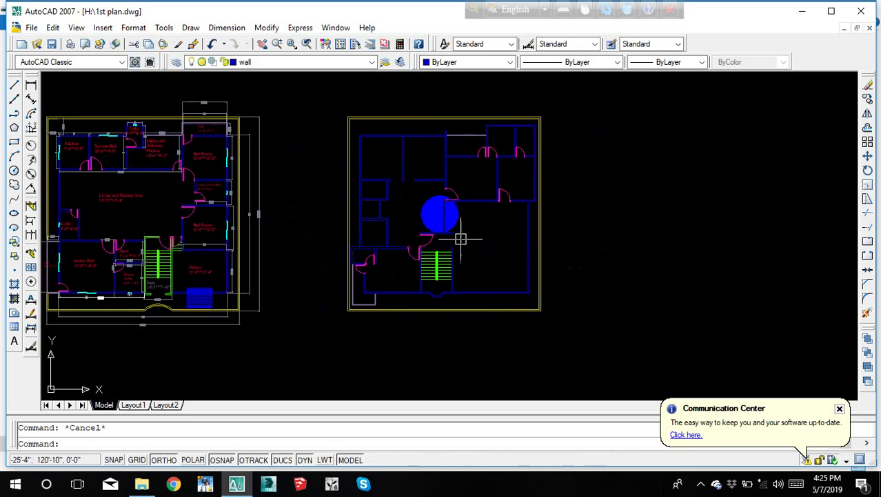
scroll(380, 169, up, 5)
scroll(394, 196, up, 5)
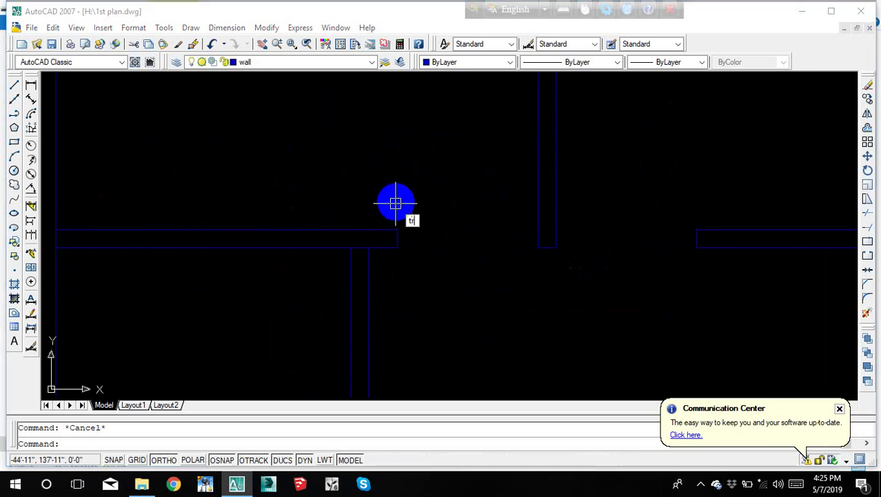
text(tr)
key(Return)
key(Return)
scroll(360, 242, down, 3)
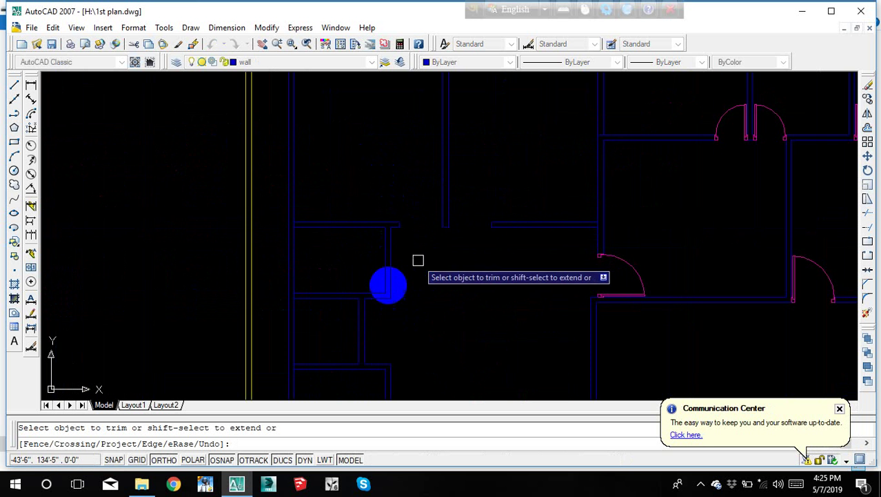
scroll(276, 200, up, 3)
scroll(280, 195, up, 3)
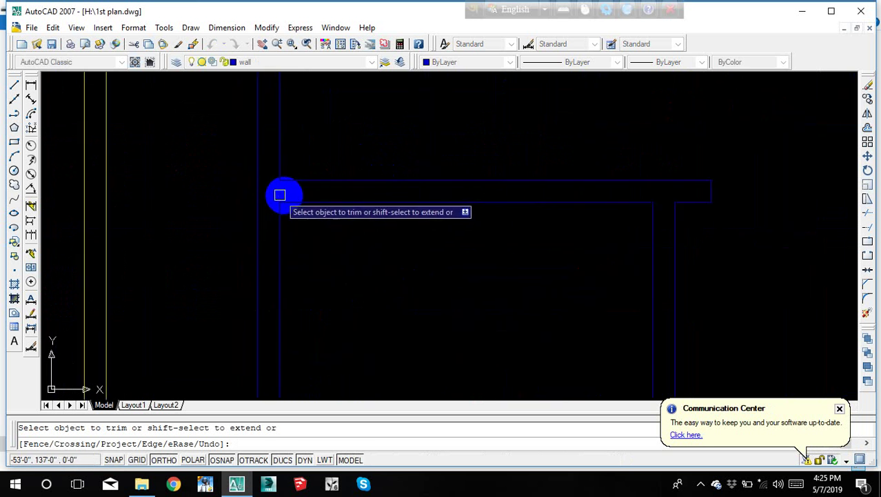
scroll(284, 185, down, 3)
scroll(303, 189, up, 3)
scroll(304, 193, down, 3)
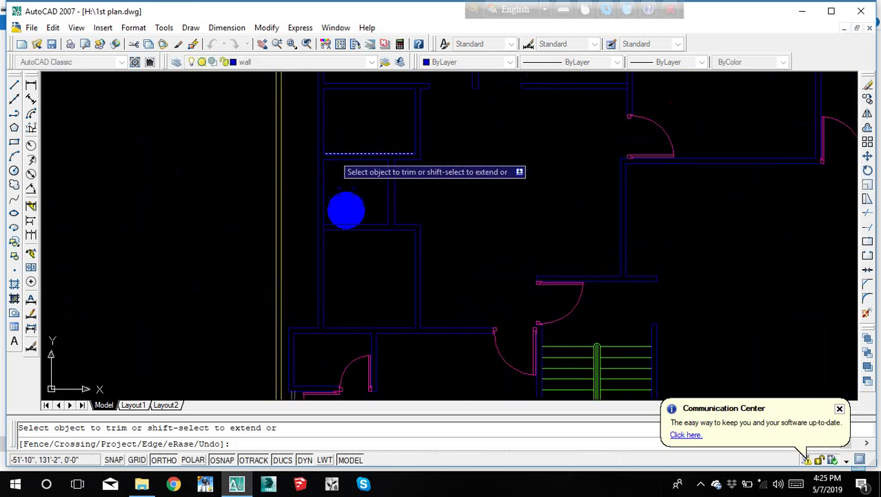
scroll(346, 209, up, 2)
scroll(327, 230, up, 2)
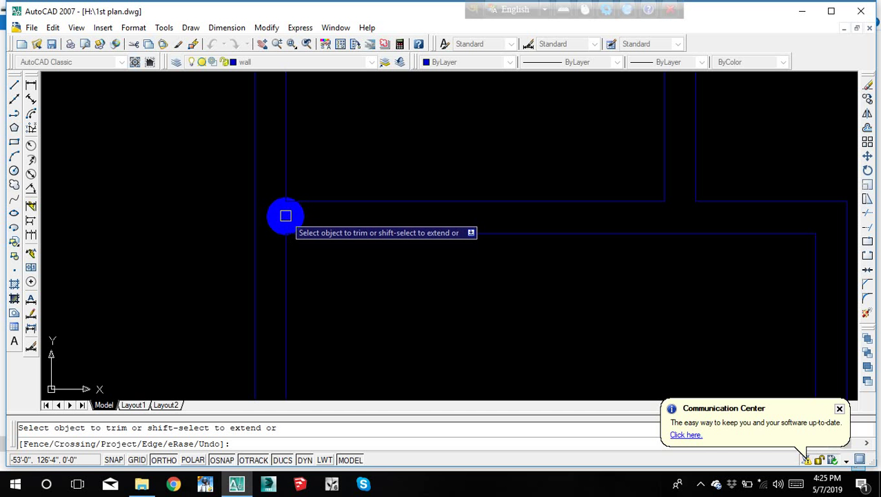
scroll(304, 207, down, 3)
scroll(324, 221, up, 2)
scroll(324, 234, up, 2)
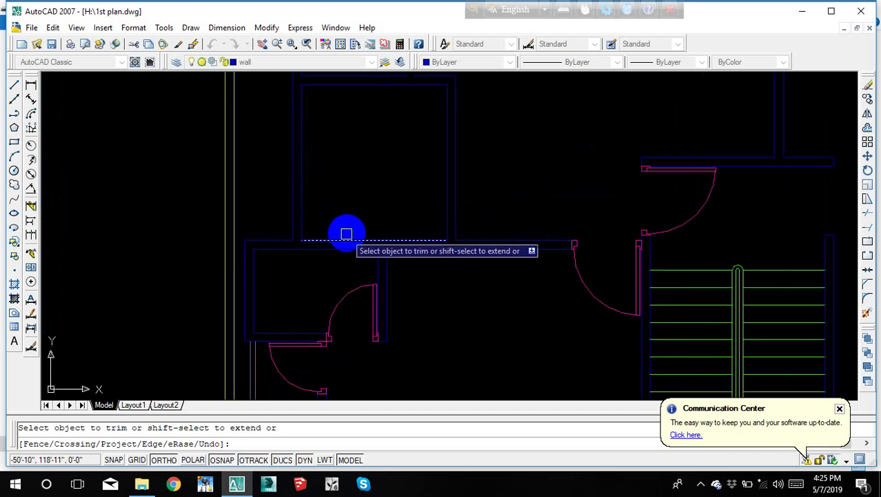
scroll(414, 214, down, 3)
scroll(441, 206, up, 1)
scroll(507, 200, down, 1)
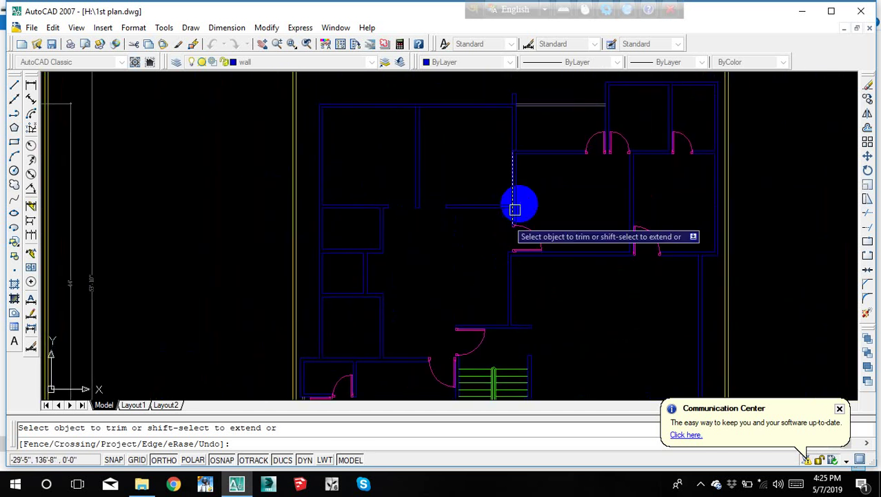
scroll(483, 213, up, 3)
scroll(474, 215, up, 1)
scroll(490, 193, down, 2)
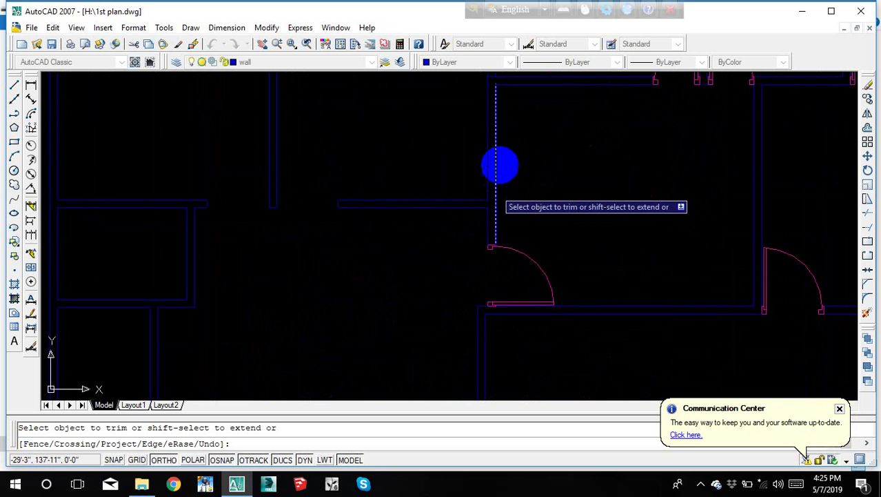
scroll(488, 224, up, 3)
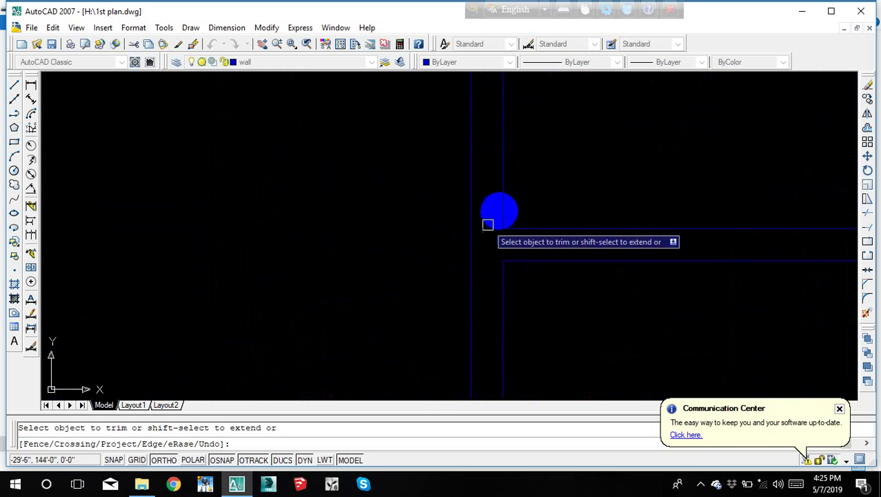
scroll(487, 222, down, 2)
scroll(480, 265, up, 1)
mouse_move(468, 193)
middle_down()
mouse_move(474, 159)
mouse_move(276, 134)
middle_up()
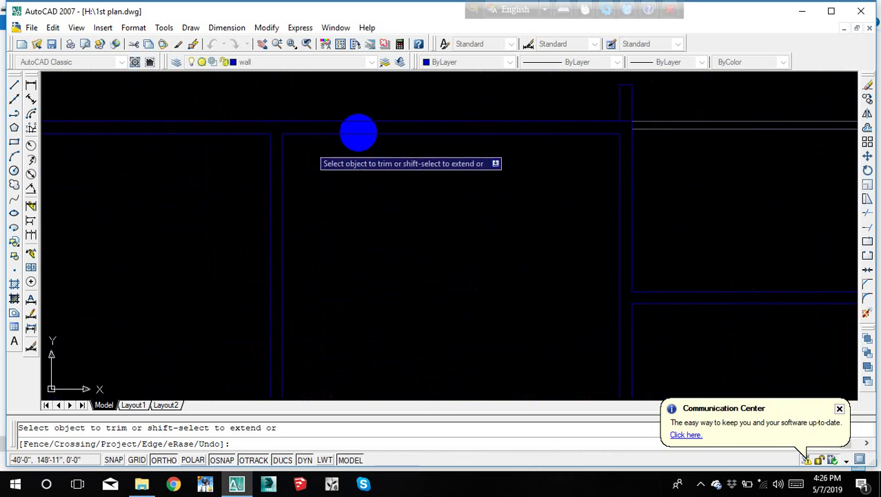
scroll(356, 132, down, 2)
scroll(281, 282, up, 2)
scroll(431, 223, down, 3)
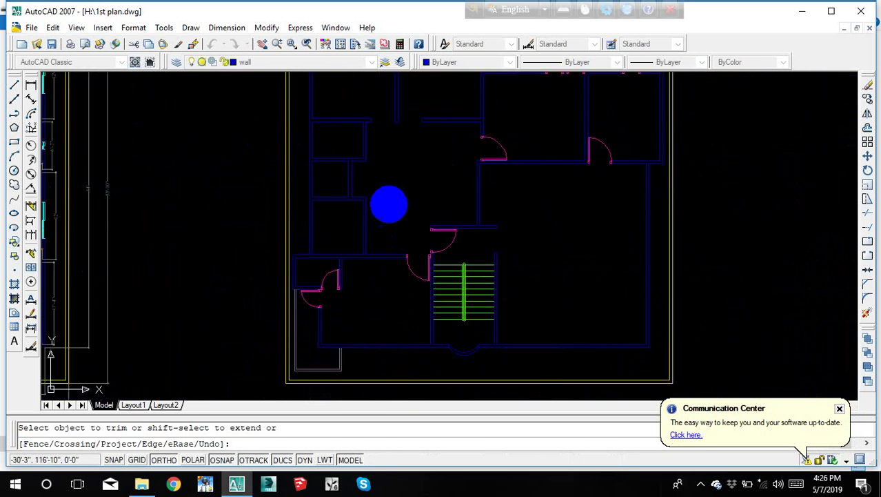
key(Escape)
Step: Pan across the second-floor plan, cancel the active command, and save 1st plan.dwg
middle_drag(491, 241, 429, 231)
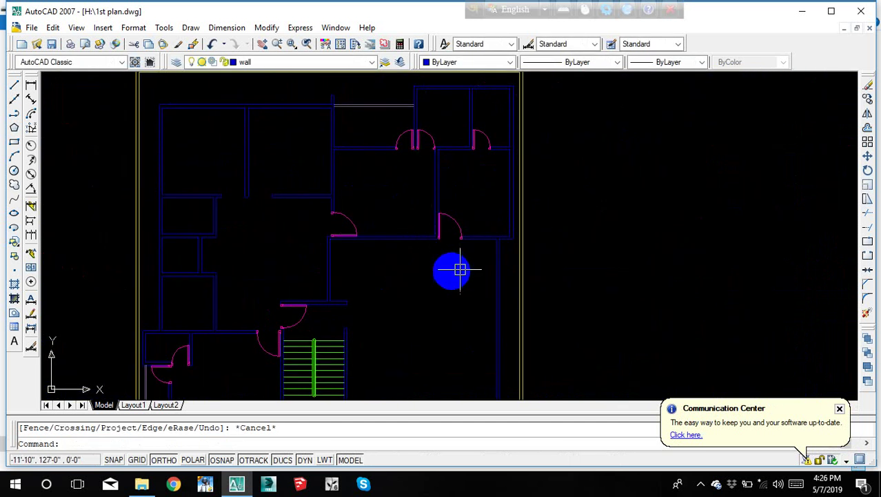
middle_drag(406, 281, 326, 307)
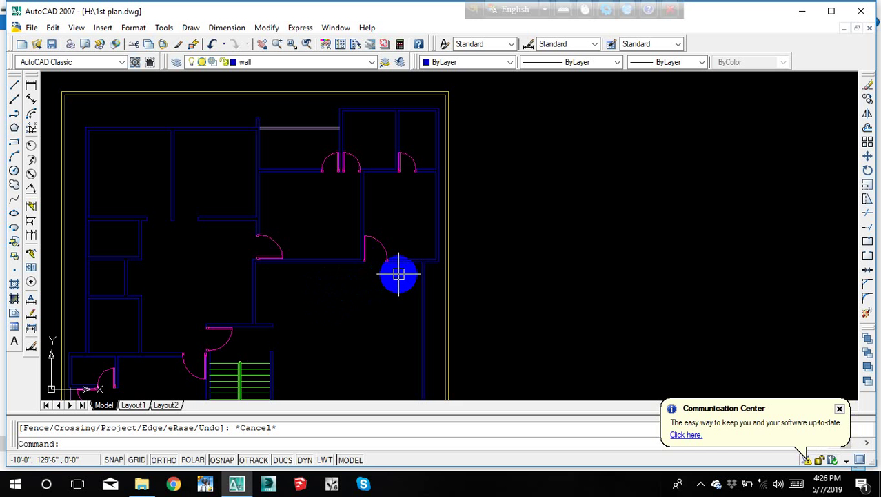
key(Escape)
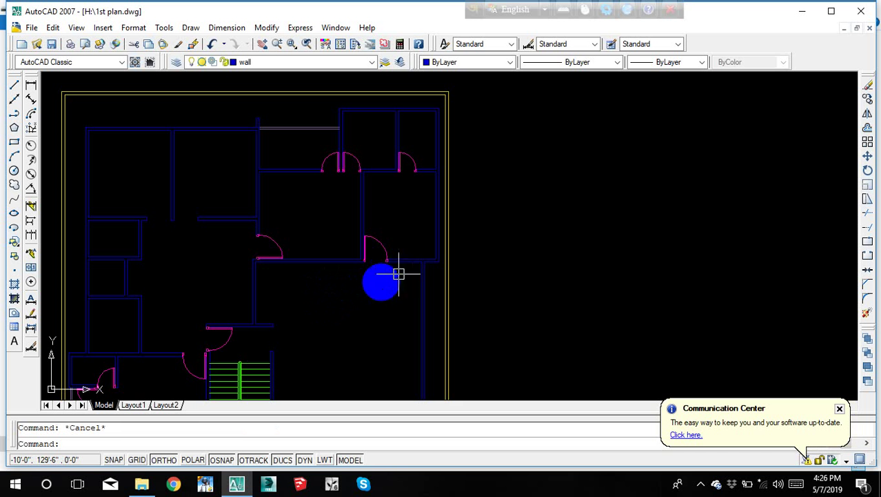
scroll(358, 291, down, 3)
mouse_move(458, 247)
middle_down()
mouse_move(374, 286)
mouse_move(383, 278)
middle_up()
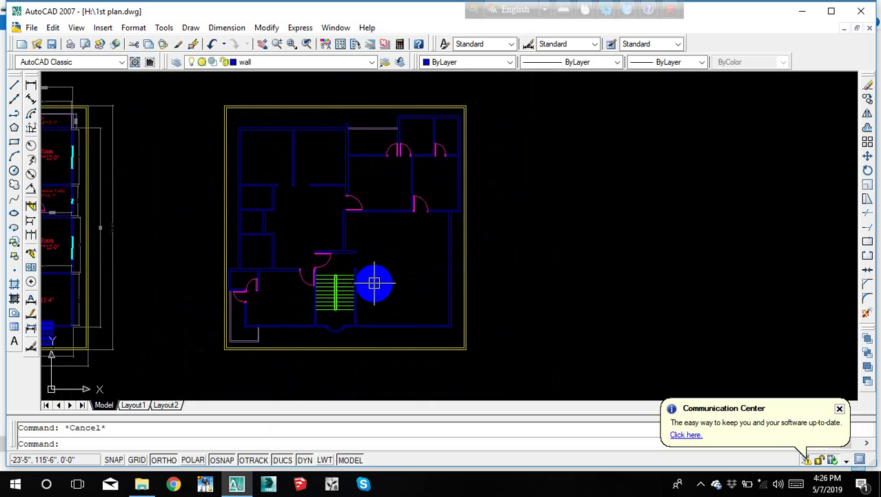
key(ctrl+s)
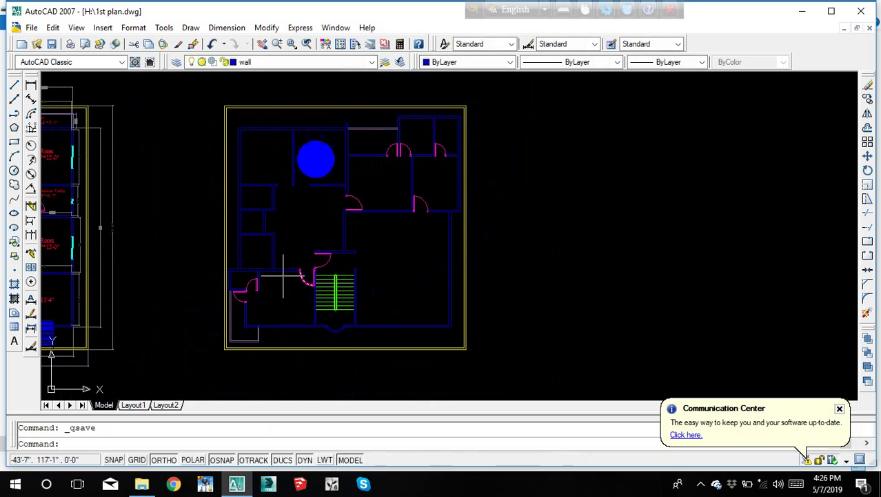
Step: Maximize the window, zoom in, and cancel a trial selection of a short wall line
click(831, 11)
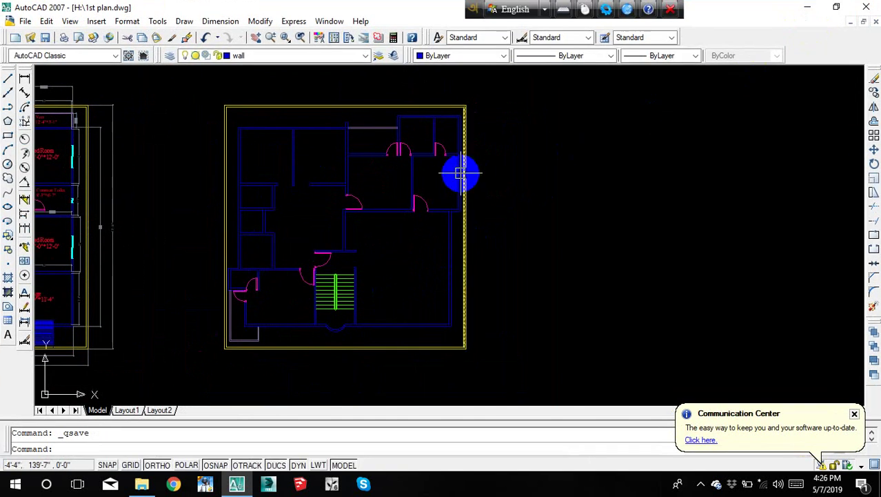
middle_drag(299, 236, 414, 188)
scroll(414, 188, up, 4)
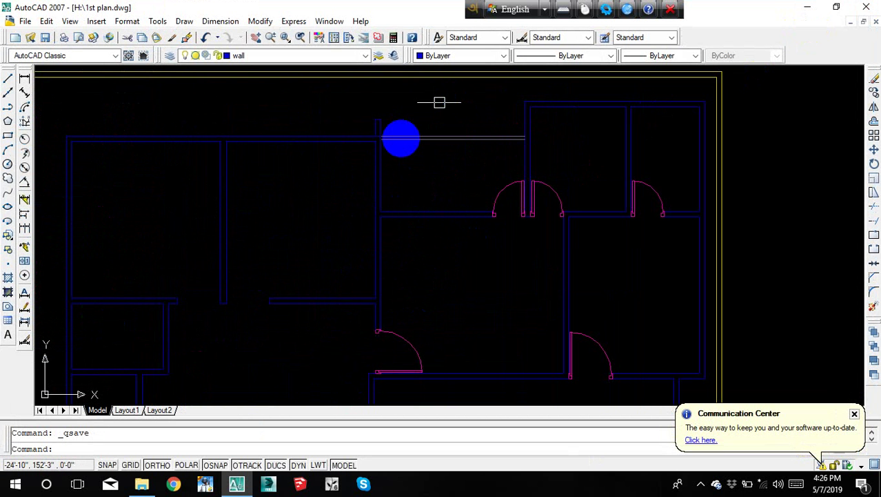
scroll(399, 138, up, 5)
click(406, 100)
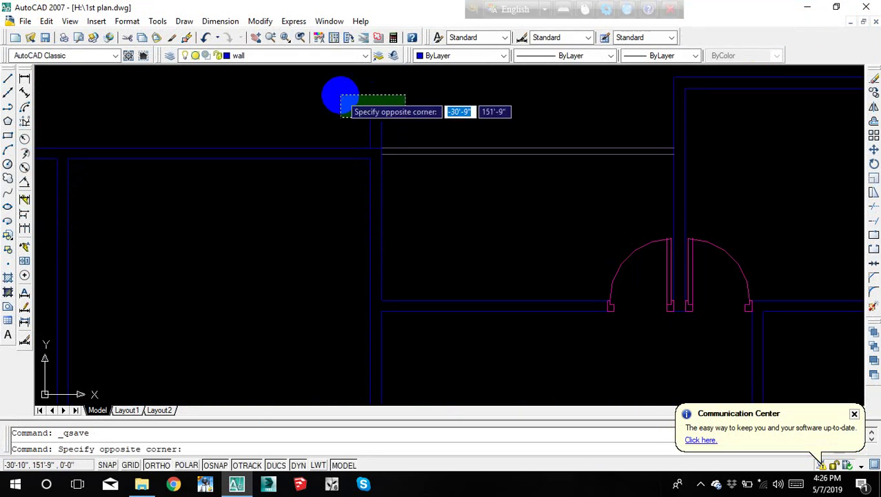
click(362, 123)
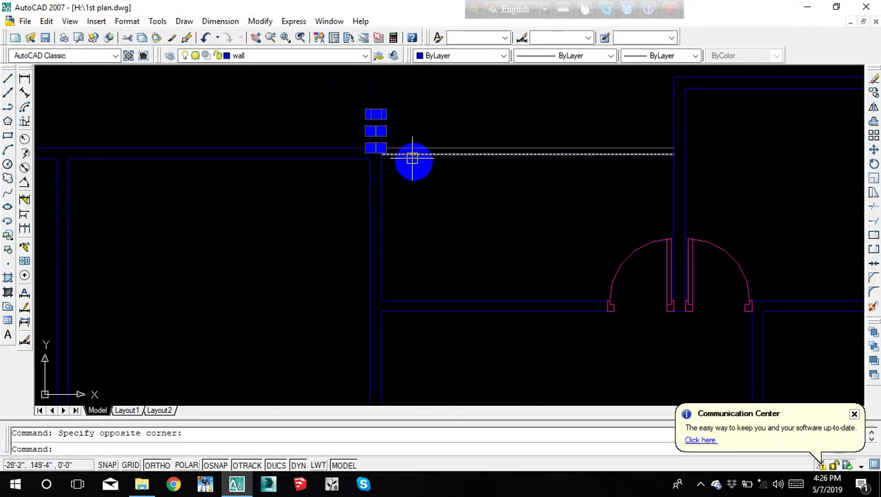
key(Escape)
Step: Zoom out and pan until both floor plans sit side by side
scroll(437, 175, down, 2)
scroll(433, 274, down, 3)
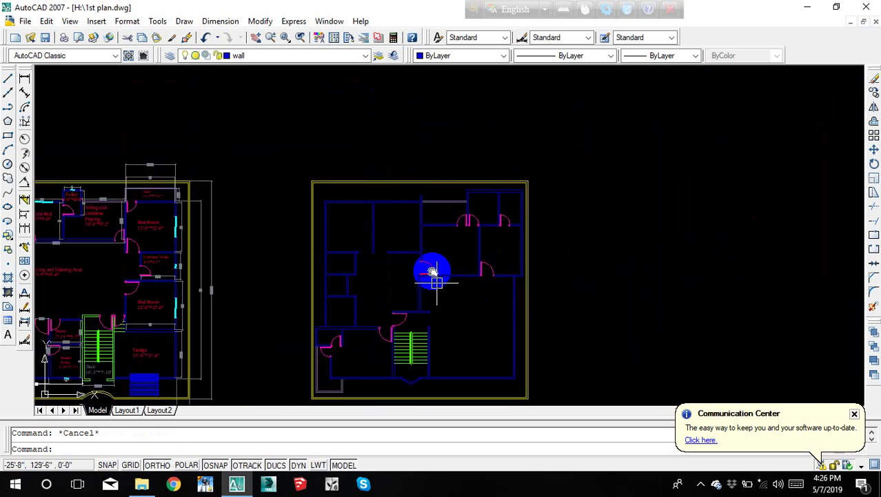
scroll(449, 225, down, 2)
mouse_move(560, 280)
middle_down()
mouse_move(526, 238)
mouse_move(535, 238)
mouse_move(387, 250)
mouse_move(502, 250)
middle_up()
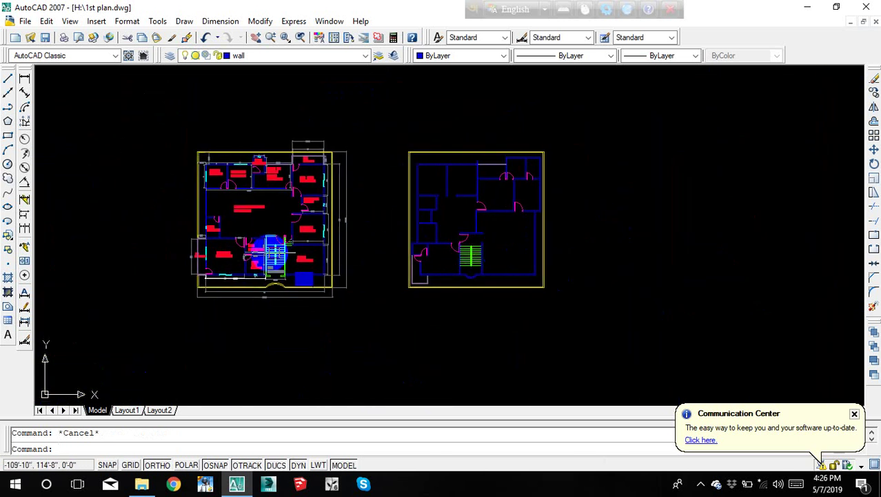
middle_drag(269, 249, 423, 245)
scroll(483, 245, up, 2)
middle_drag(517, 243, 403, 216)
scroll(363, 230, up, 3)
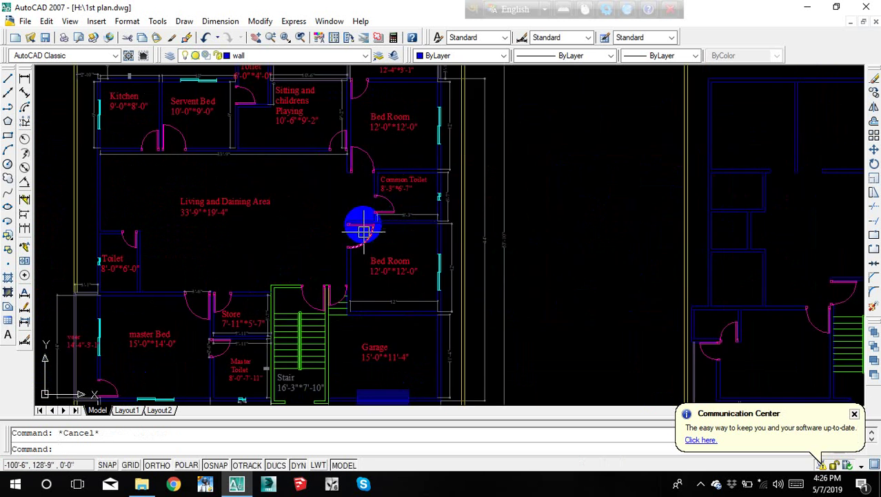
scroll(507, 252, down, 3)
middle_drag(508, 252, 399, 268)
middle_drag(486, 286, 404, 264)
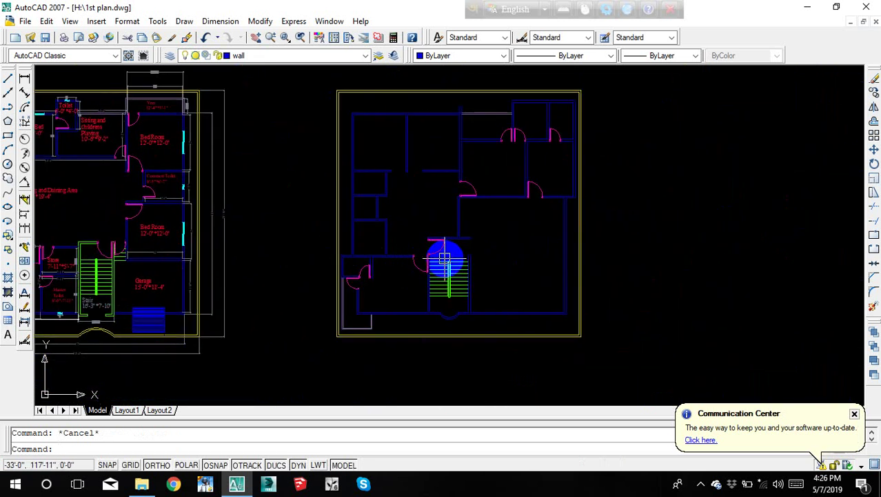
mouse_move(560, 300)
middle_down()
mouse_move(461, 263)
mouse_move(384, 292)
mouse_move(353, 292)
middle_up()
scroll(461, 264, down, 2)
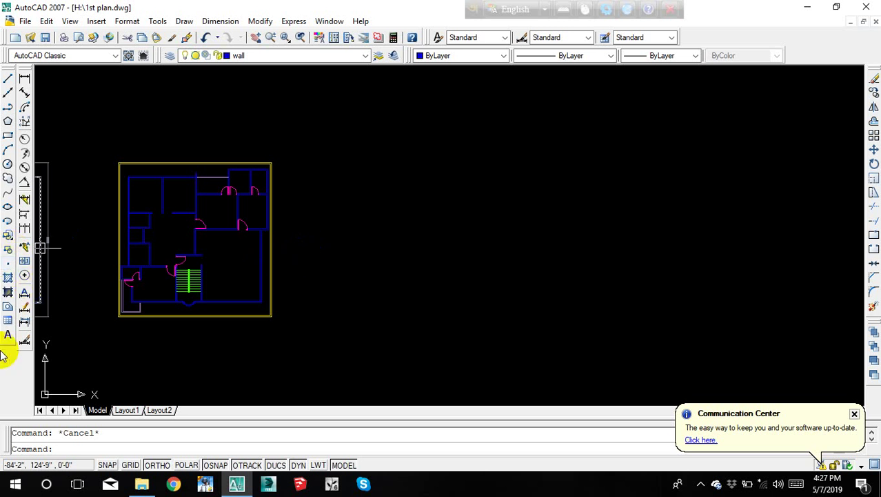
middle_drag(303, 295, 434, 282)
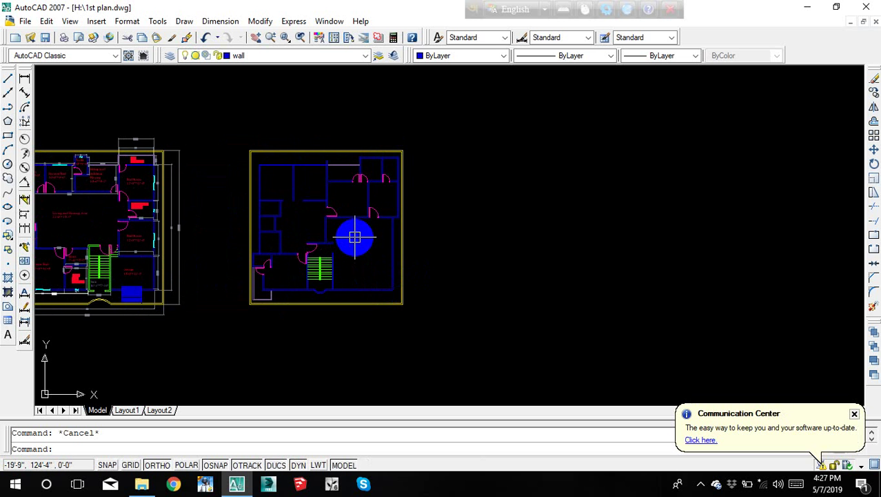
Step: Draw a 10 by 10 square rectangle in the empty space right of the plans
middle_drag(409, 276, 376, 286)
text(rec)
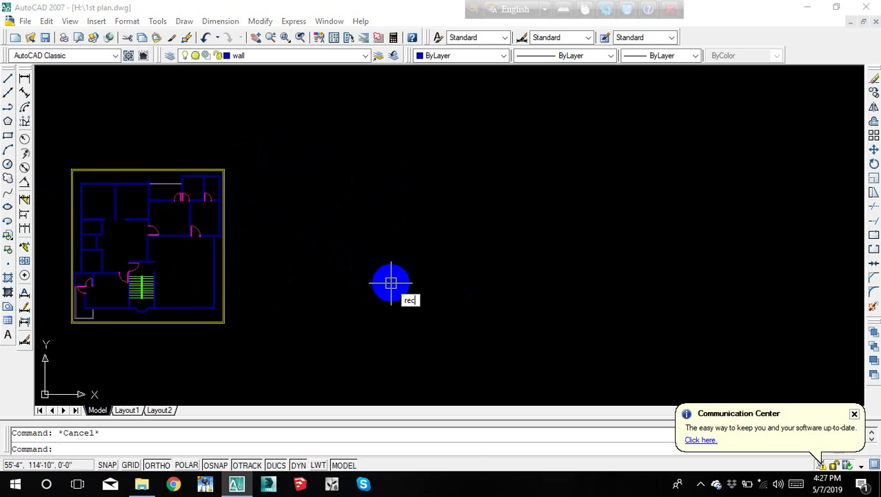
key(Return)
click(364, 195)
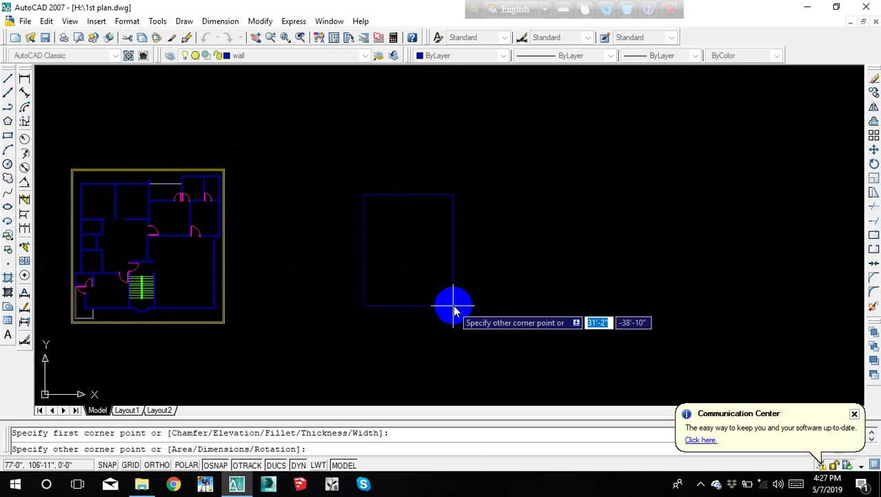
text(10)
key(Tab)
text(1)
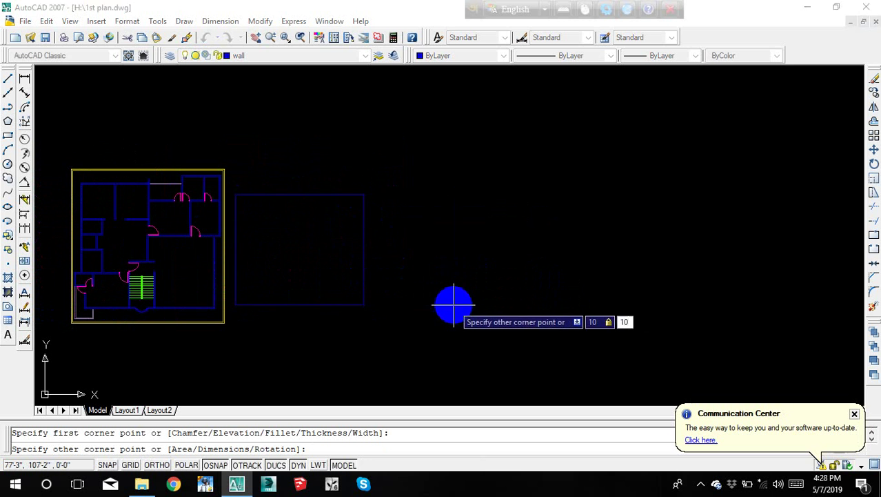
key(Return)
Step: Select the new square, check the layer list without changing it, and cancel LINE
scroll(359, 207, up, 5)
click(330, 217)
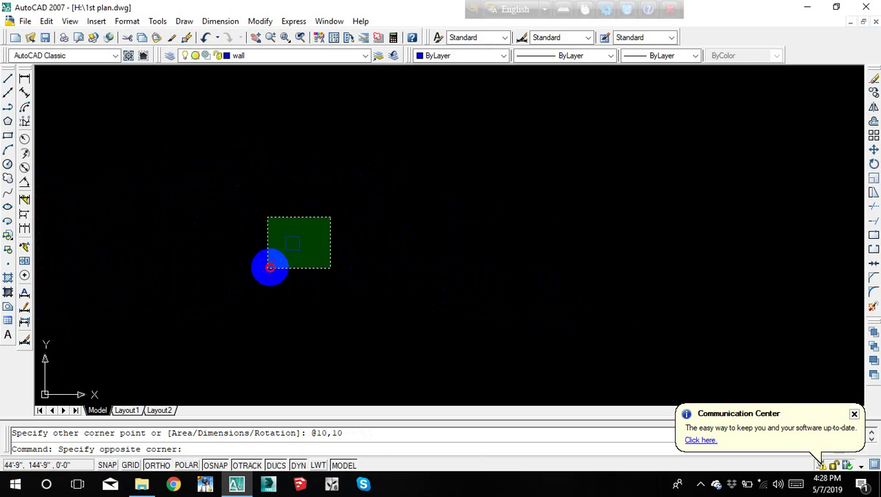
click(270, 267)
click(303, 56)
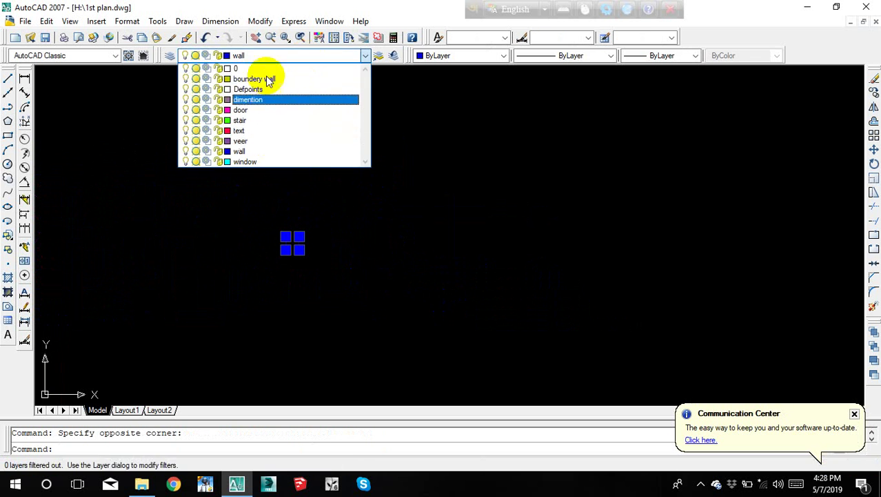
key(Escape)
key(Escape)
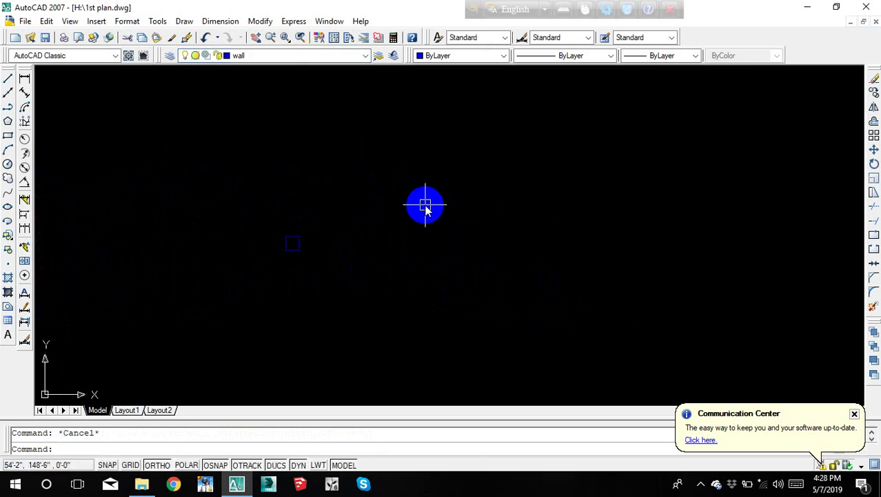
text(l)
key(Return)
key(Escape)
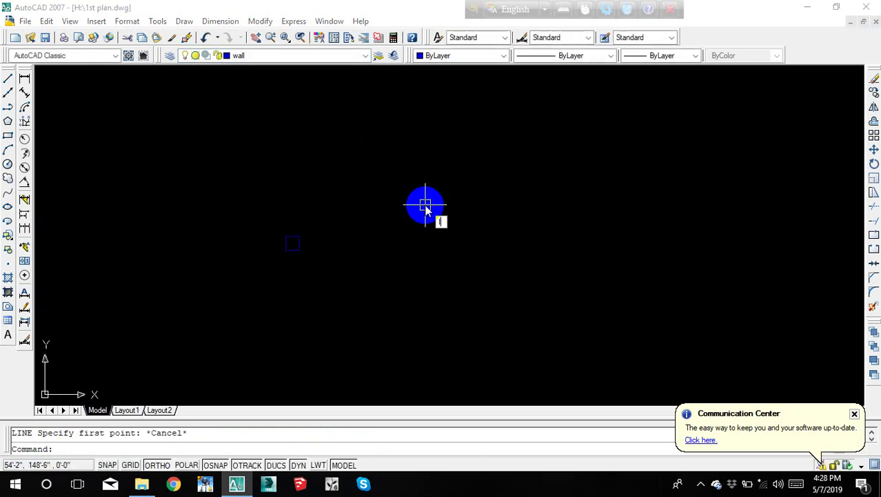
Step: Create a new layer named Column coloured red
text(la)
key(Return)
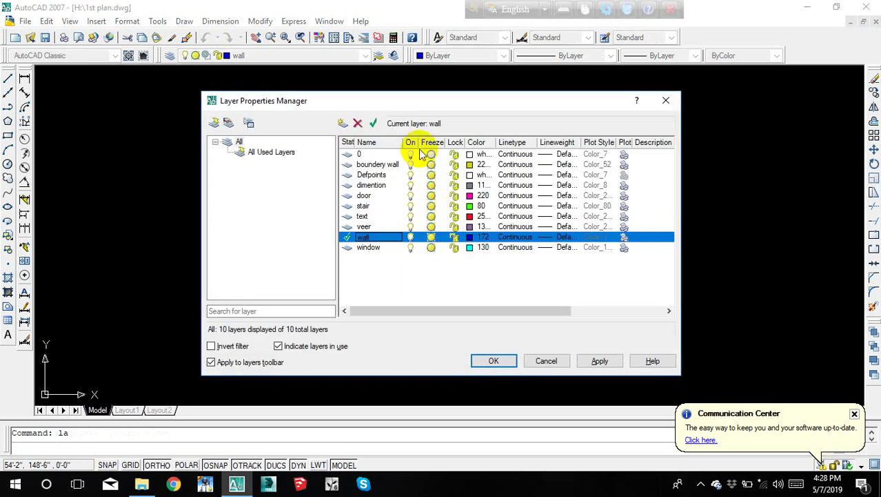
click(343, 123)
text(Column)
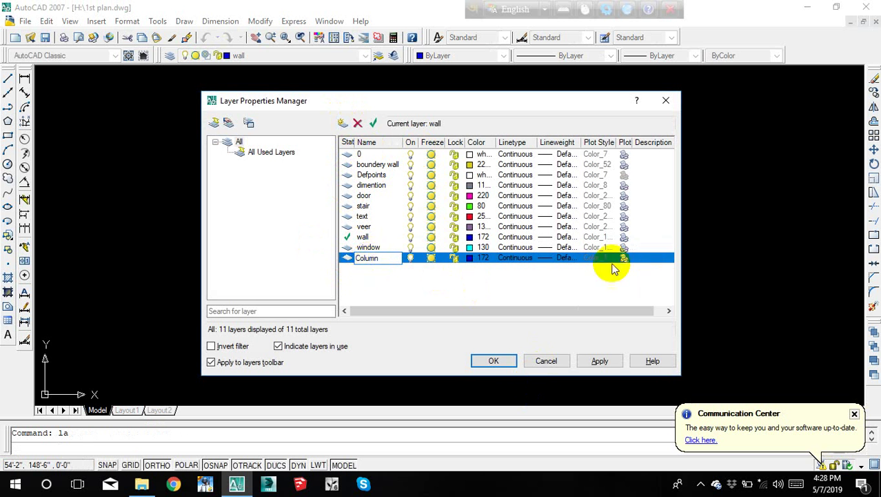
click(469, 259)
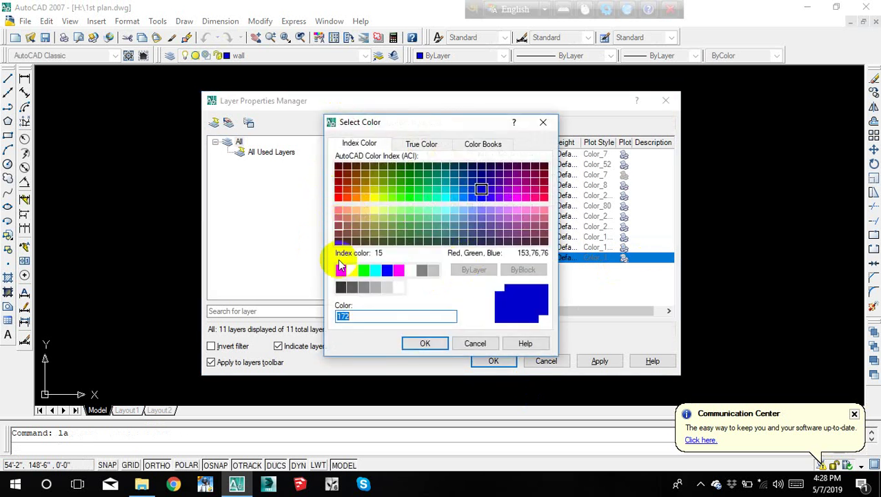
click(340, 270)
click(426, 344)
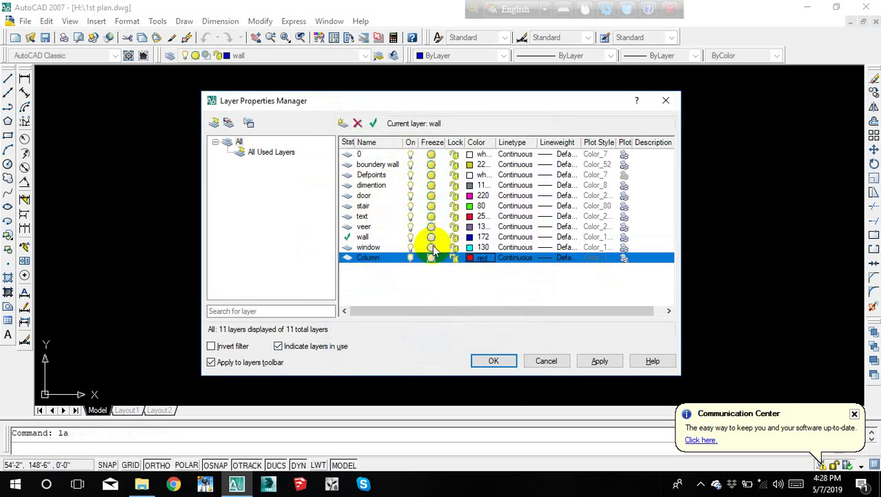
Step: Recolour the text layer to True Color 14,124,241, apply, and select the square
click(470, 218)
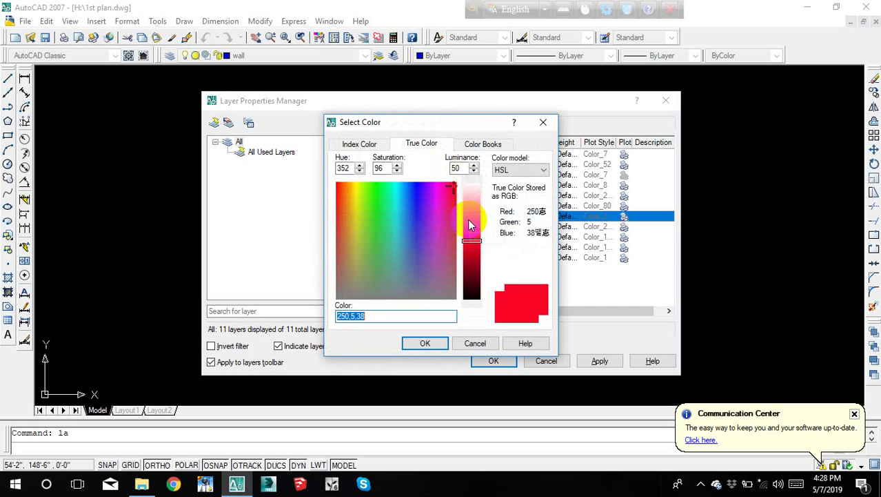
mouse_move(413, 209)
mouse_down()
mouse_move(442, 227)
mouse_move(379, 236)
mouse_move(402, 176)
mouse_move(412, 242)
mouse_up()
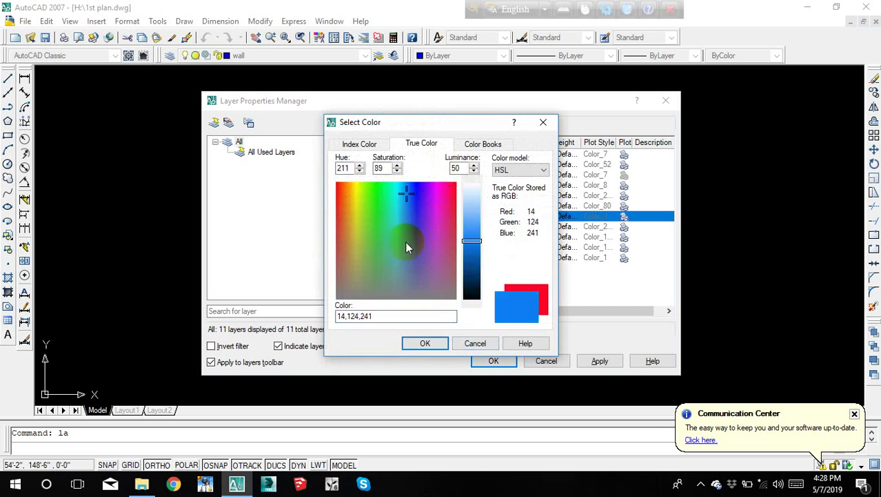
click(422, 342)
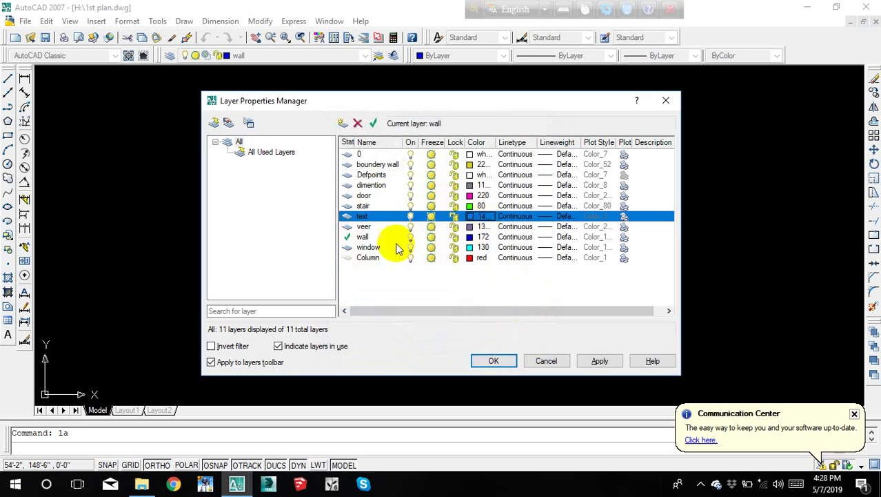
click(600, 361)
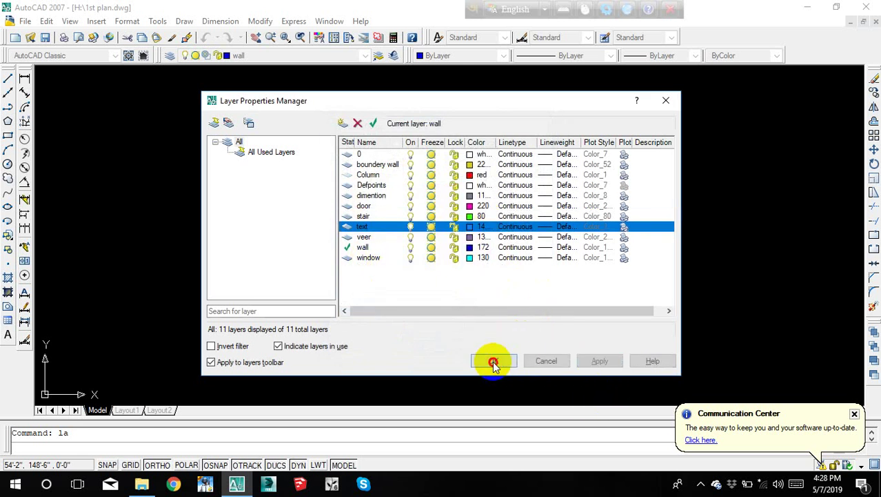
click(493, 361)
click(472, 218)
click(233, 307)
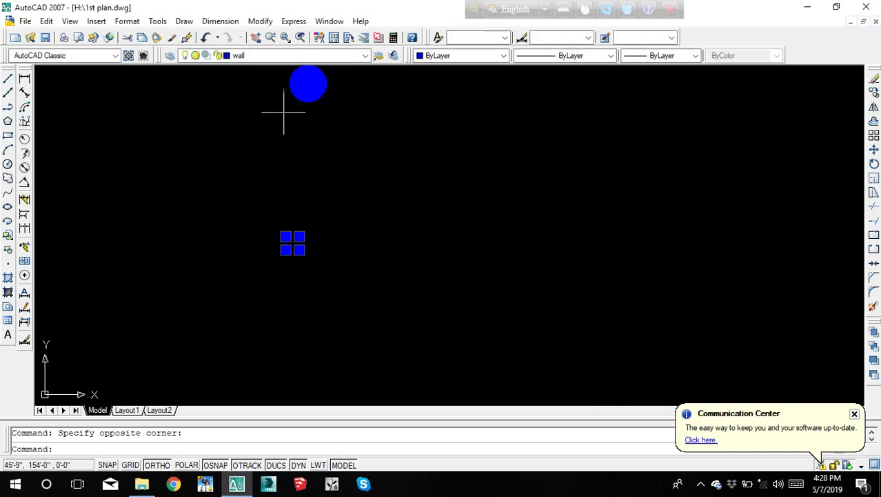
Step: Put the square on the Column layer and clear the selection
click(331, 56)
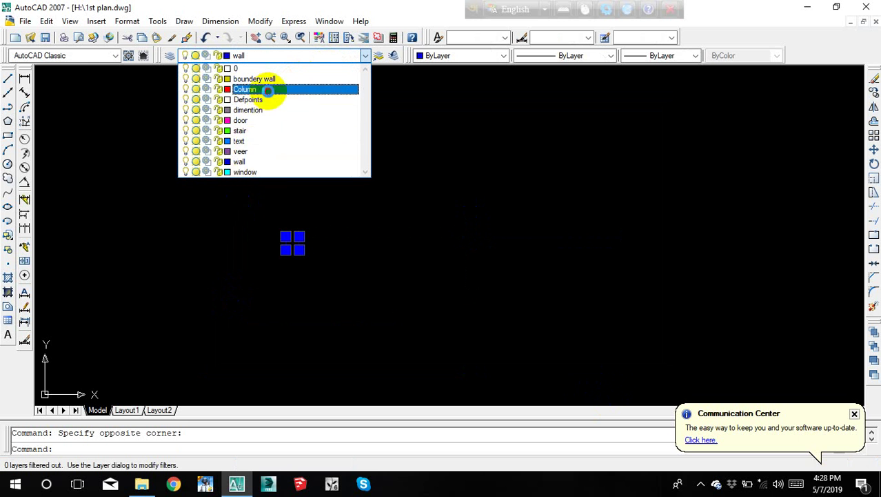
click(269, 89)
key(Escape)
scroll(324, 273, down, 3)
scroll(256, 265, up, 3)
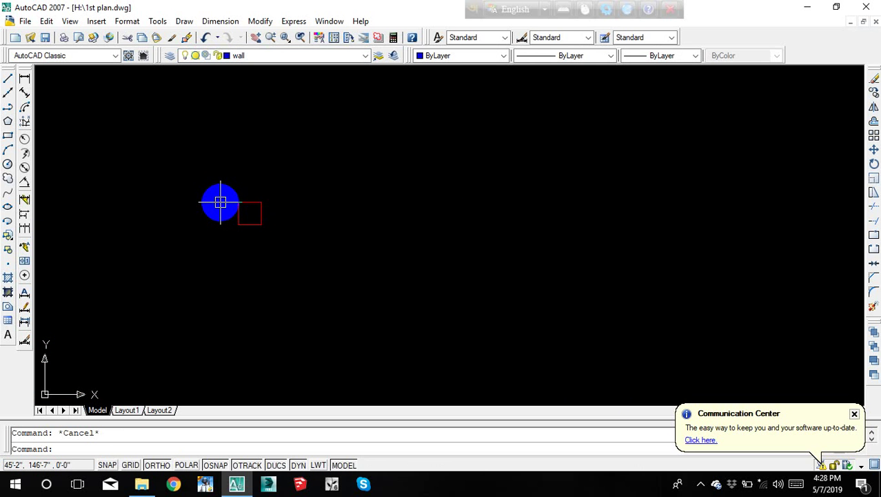
Step: Draw a 10 by 12 rectangle beside the red square
text(rec)
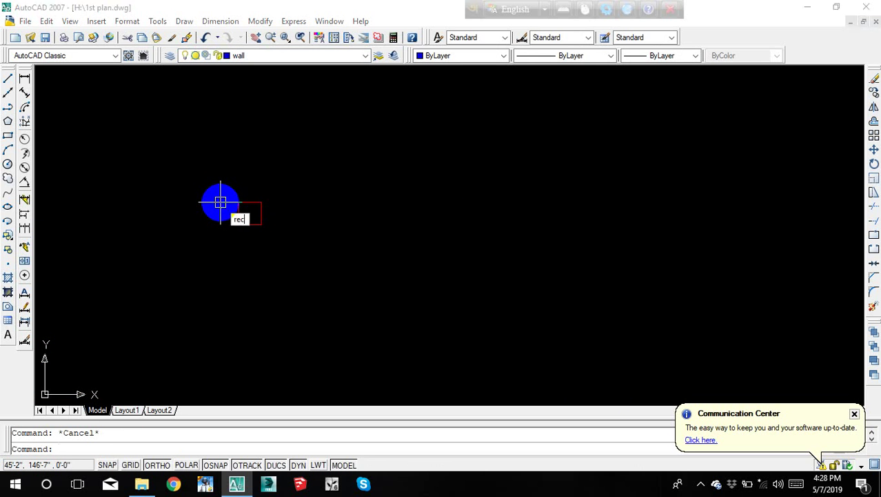
key(Return)
click(284, 204)
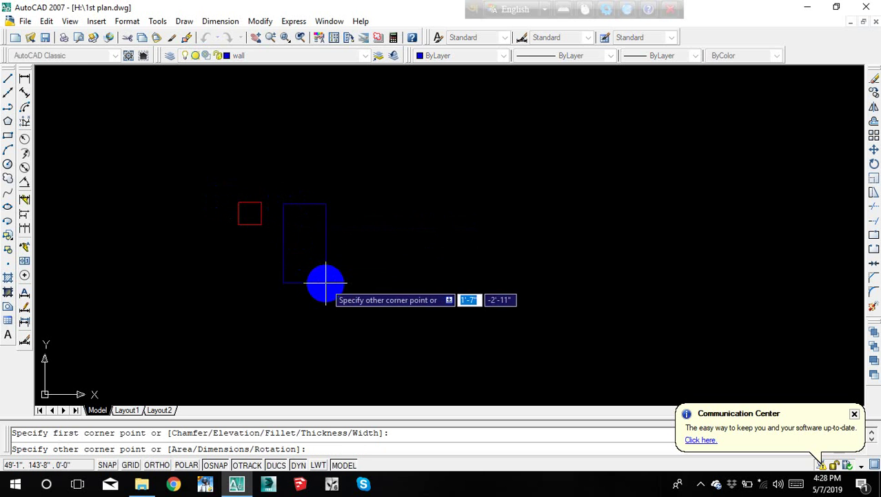
text(10)
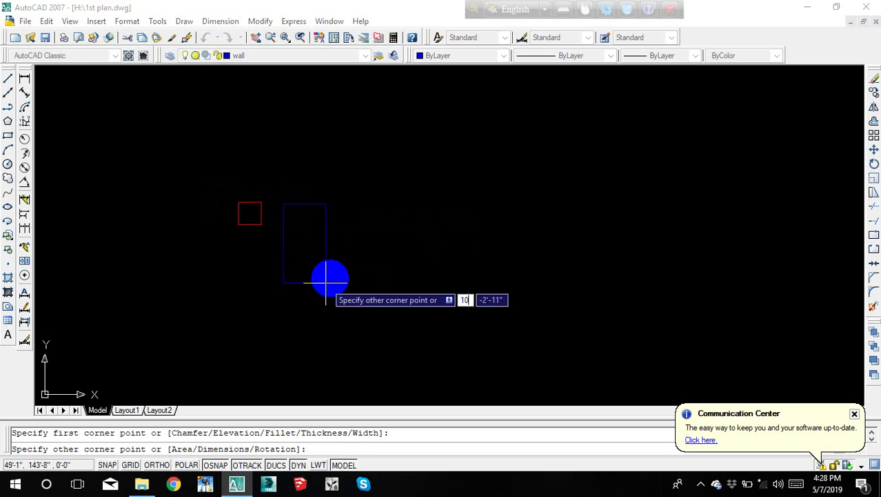
key(Tab)
text(1)
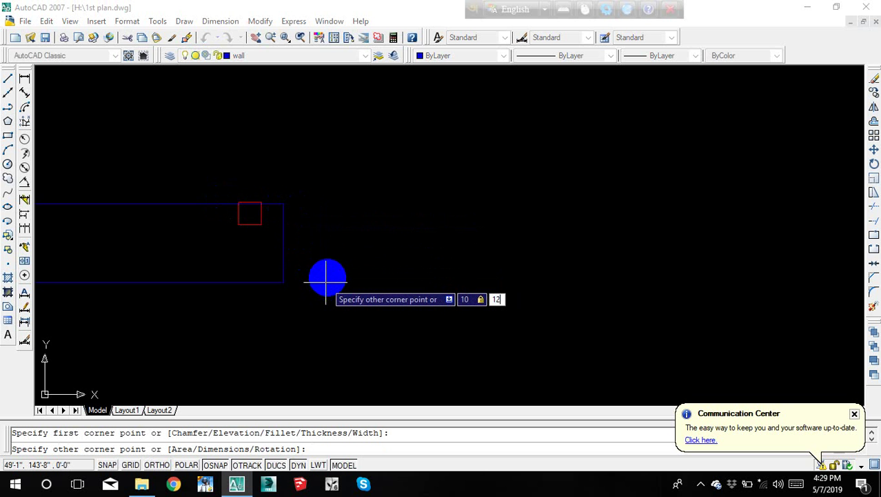
key(Return)
Step: Move the 10 by 12 rectangle lower down into the row
click(305, 195)
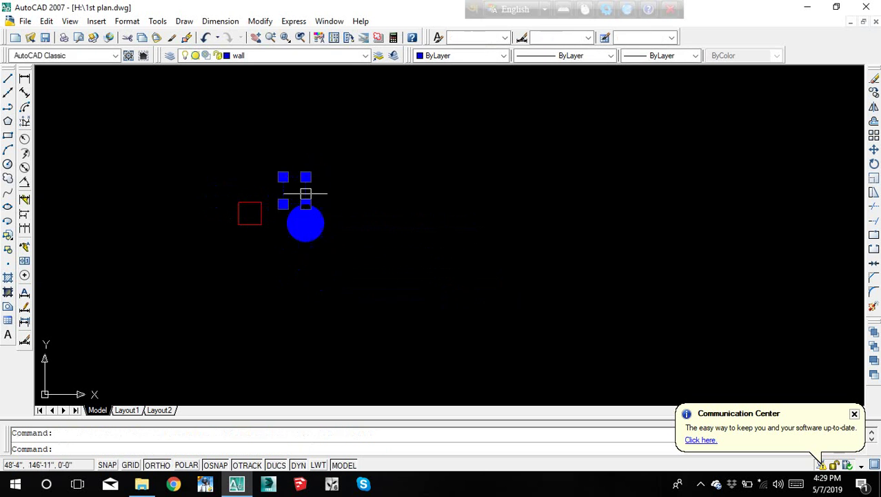
text(m)
key(Return)
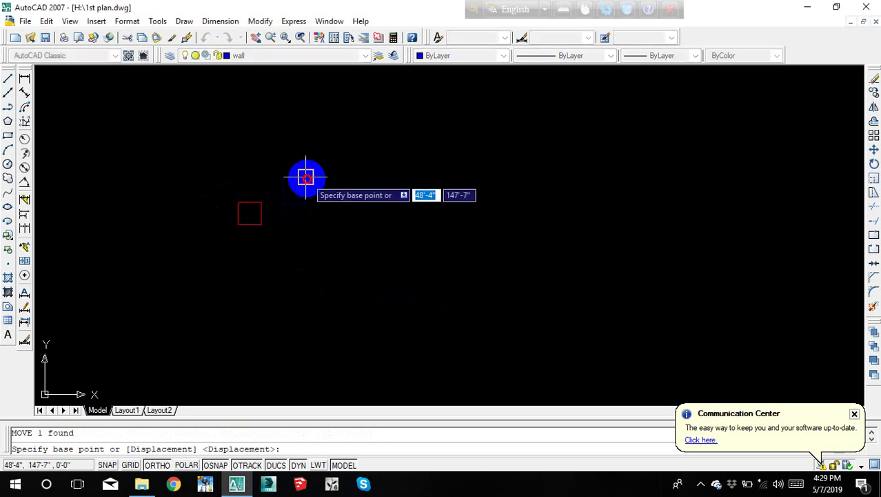
click(306, 176)
click(309, 207)
scroll(309, 207, up, 3)
key(Escape)
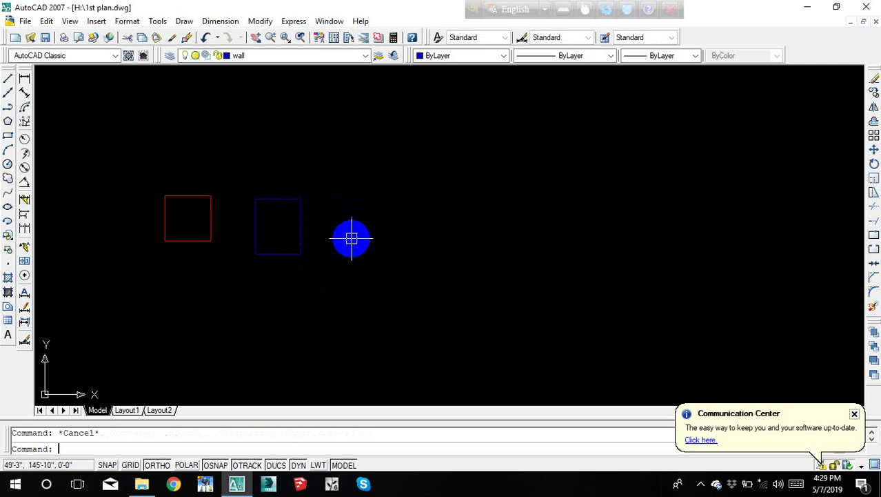
text(rec)
Step: Draw a 12 by 15 rectangle
key(Return)
click(344, 182)
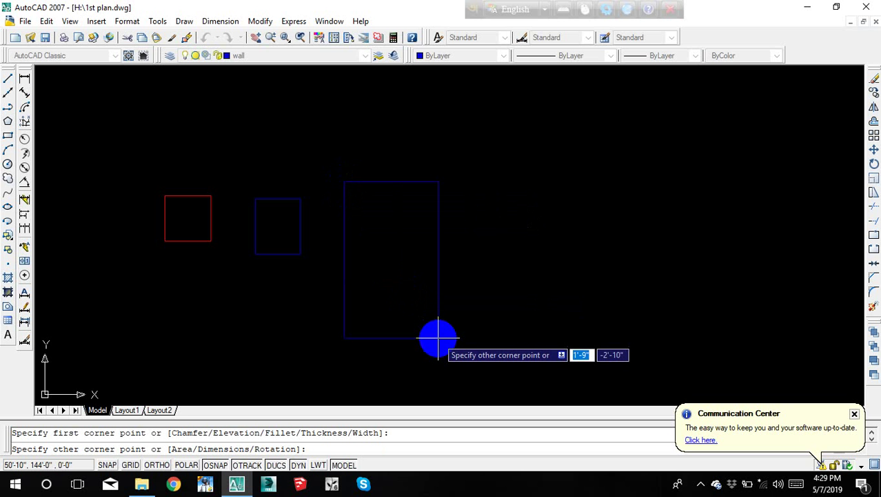
text(12)
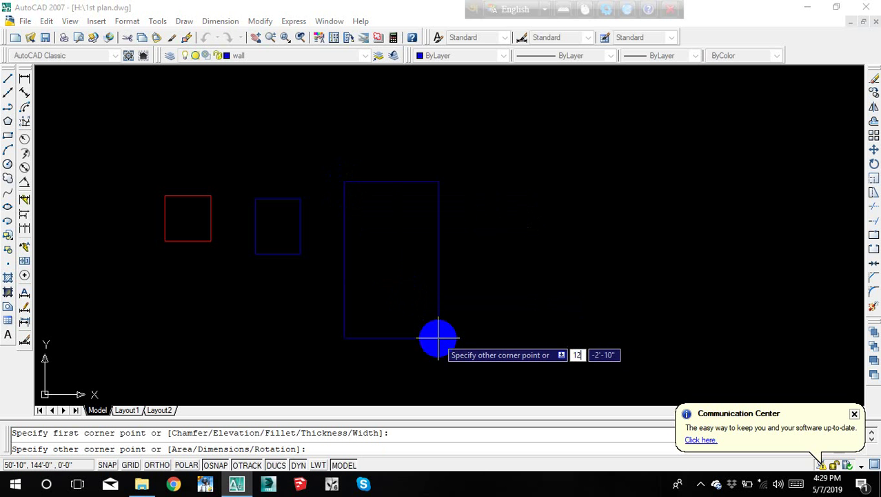
key(Tab)
text(1)
key(Return)
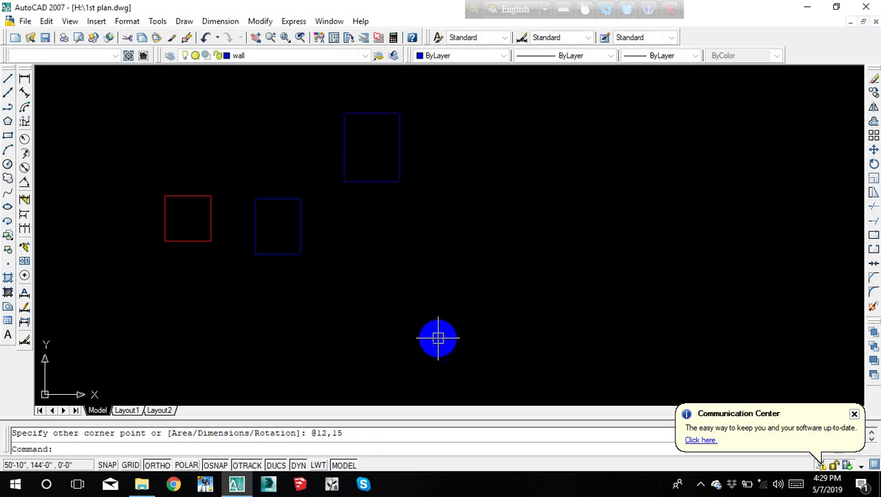
Step: Move the 12 by 15 rectangle down beside the others
click(380, 181)
text(m)
key(Return)
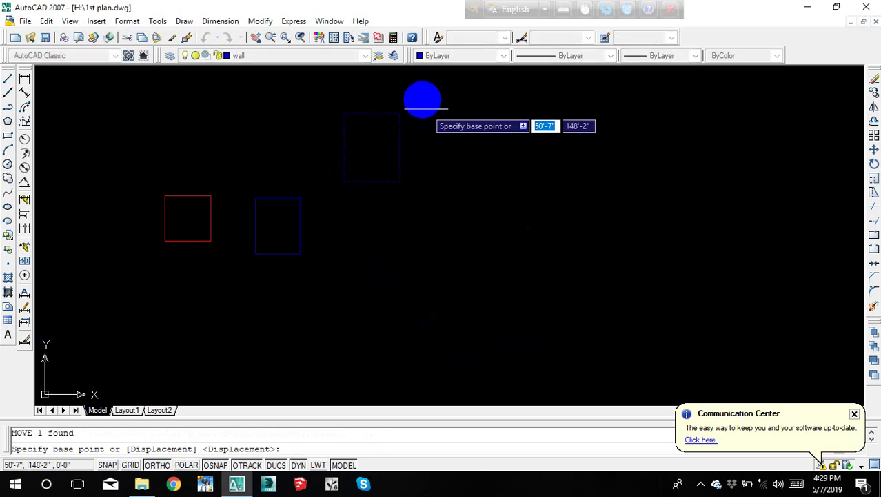
click(399, 112)
click(399, 188)
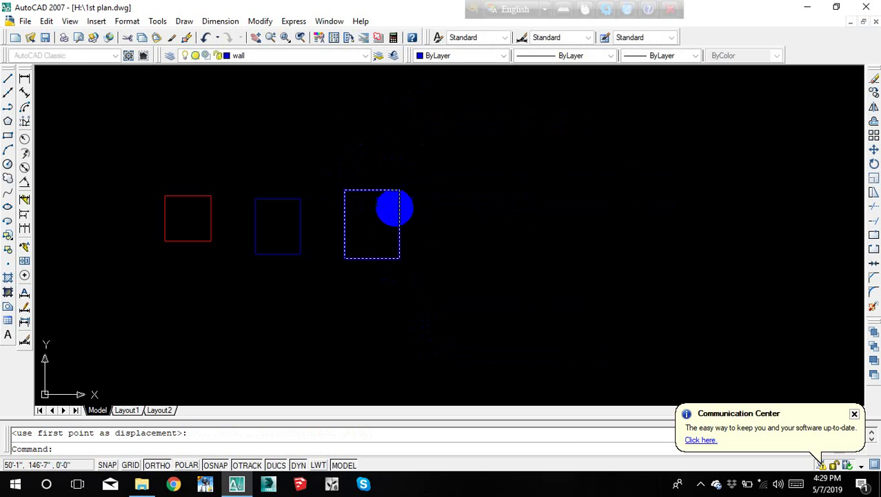
middle_drag(424, 207, 360, 202)
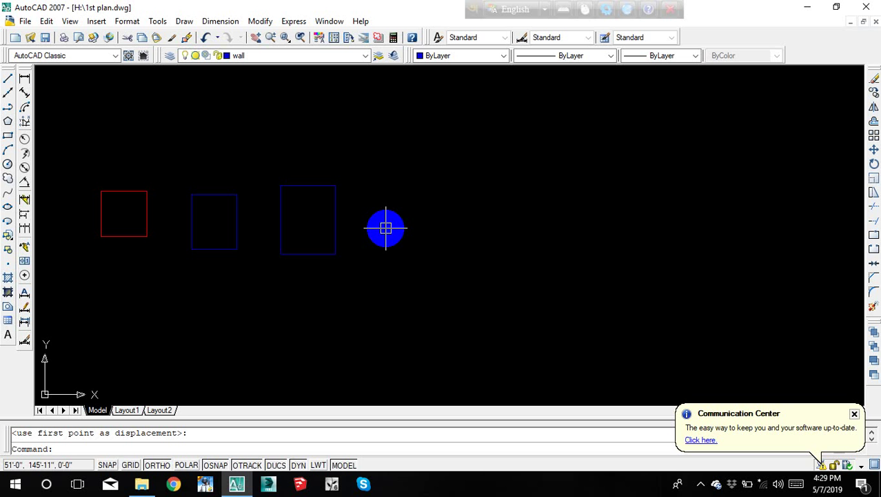
Step: Draw a 15 by 18 rectangle above the row
text(rec)
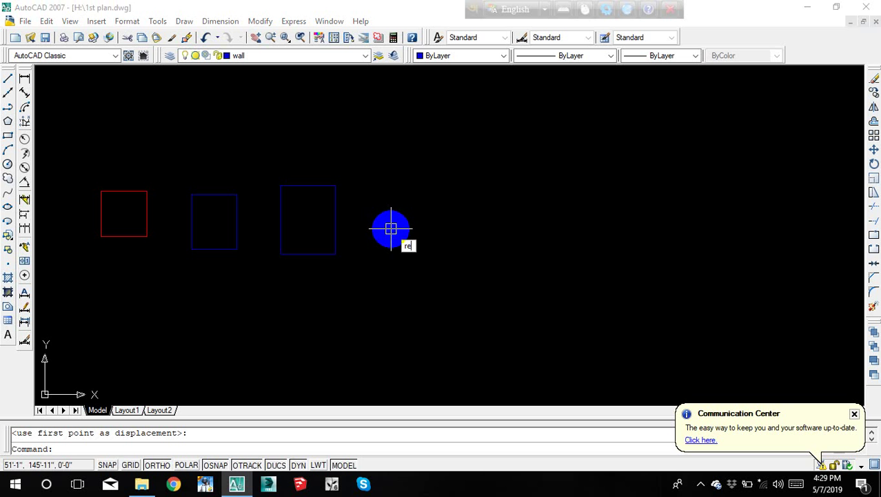
key(Return)
click(384, 185)
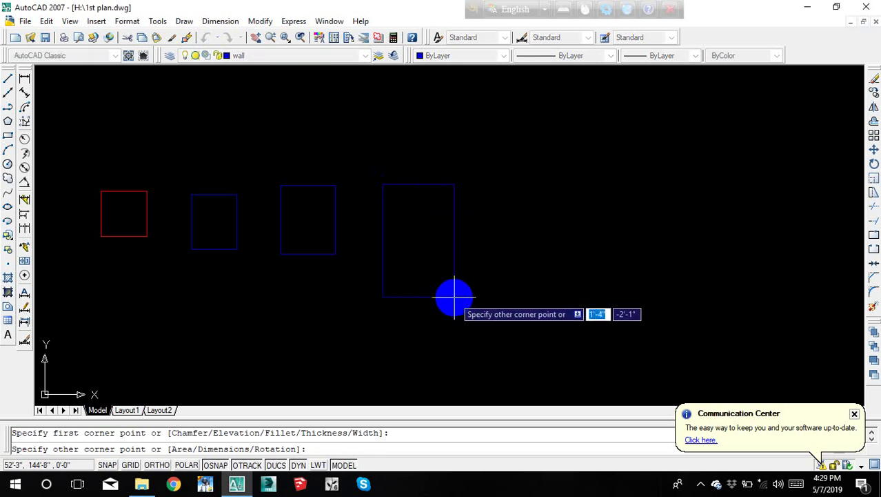
text(15)
key(Tab)
text(1)
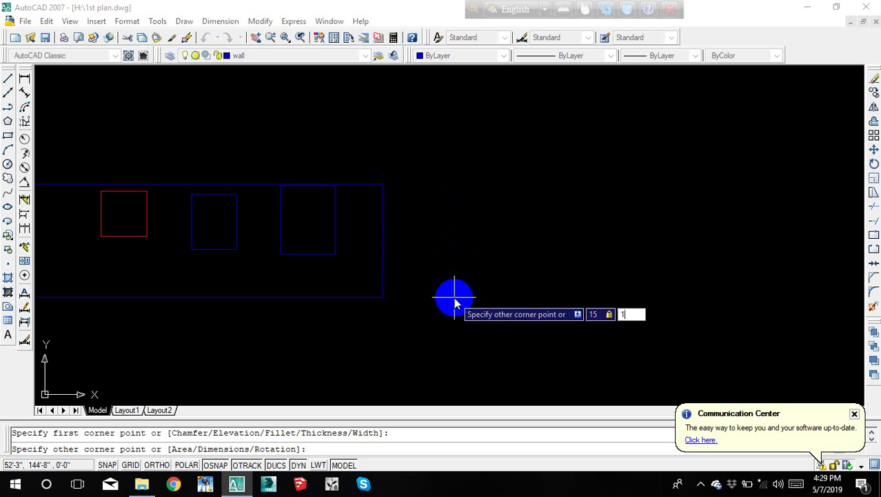
key(Return)
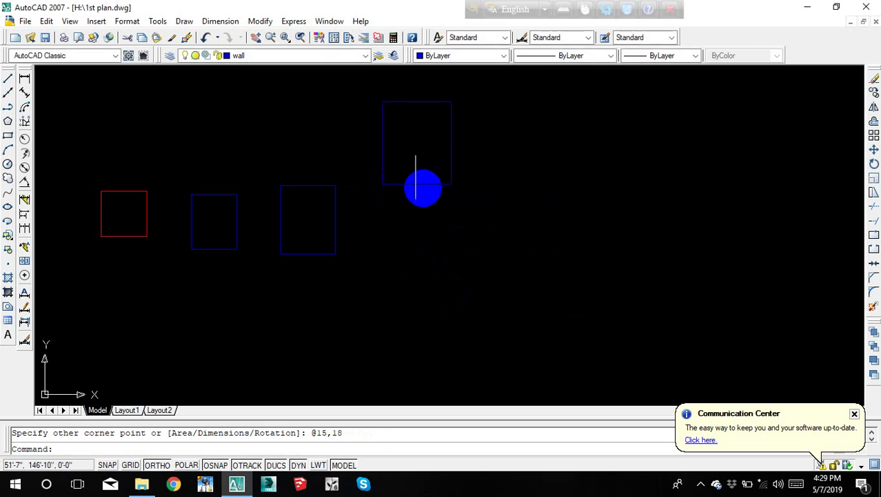
Step: Draw an 18 by 20 rectangle to the right
text(rec)
key(Return)
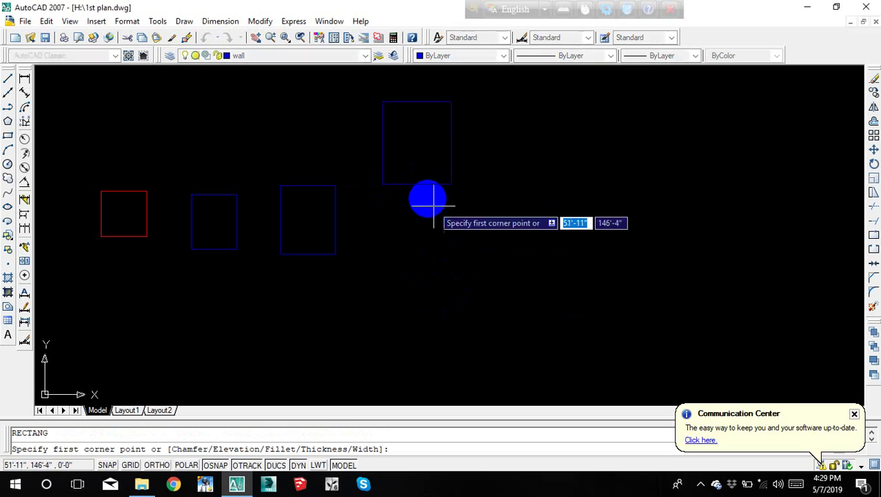
click(429, 199)
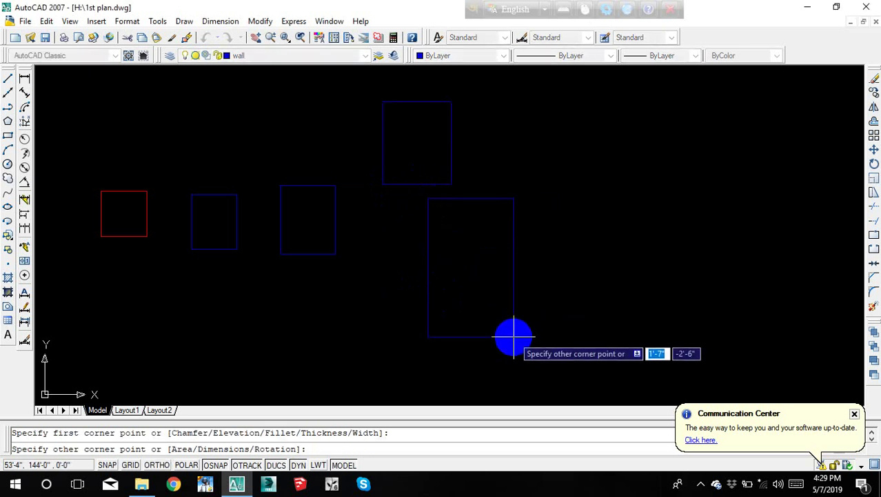
text(18)
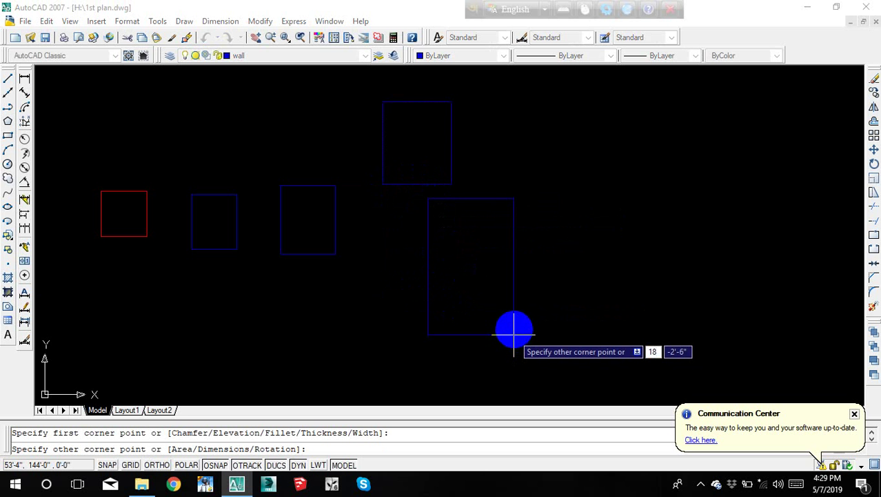
key(Tab)
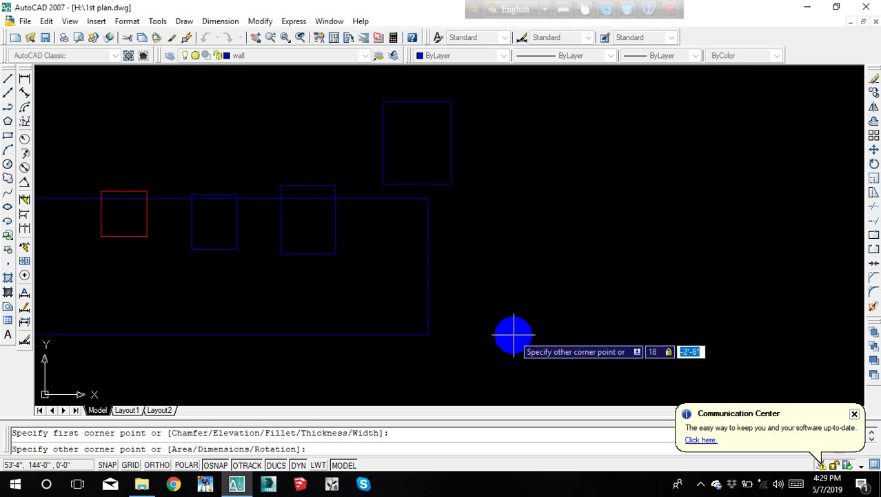
text(20)
key(Return)
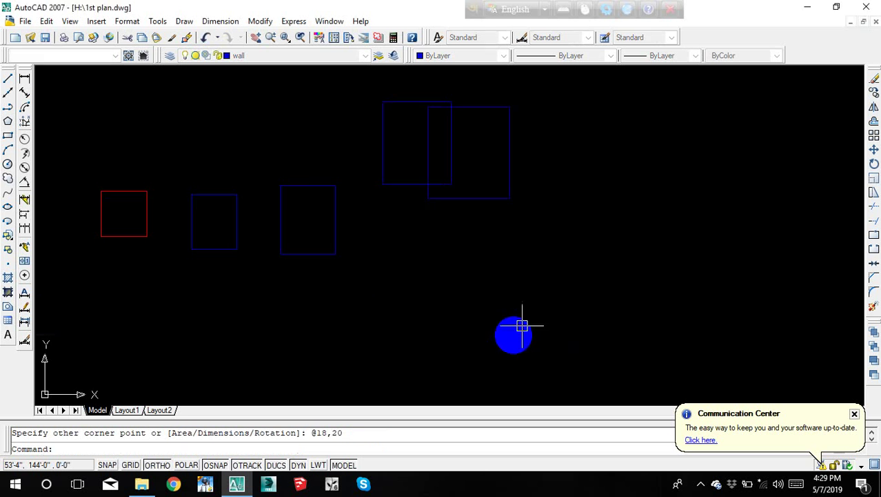
Step: Move the 18 by 20 rectangle down below the row and pan back to the red square
click(487, 200)
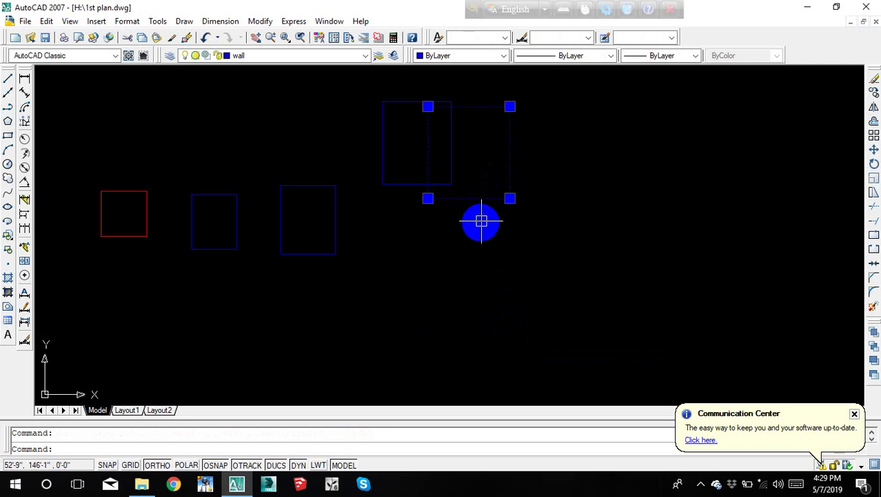
key(Return)
click(481, 222)
key(Escape)
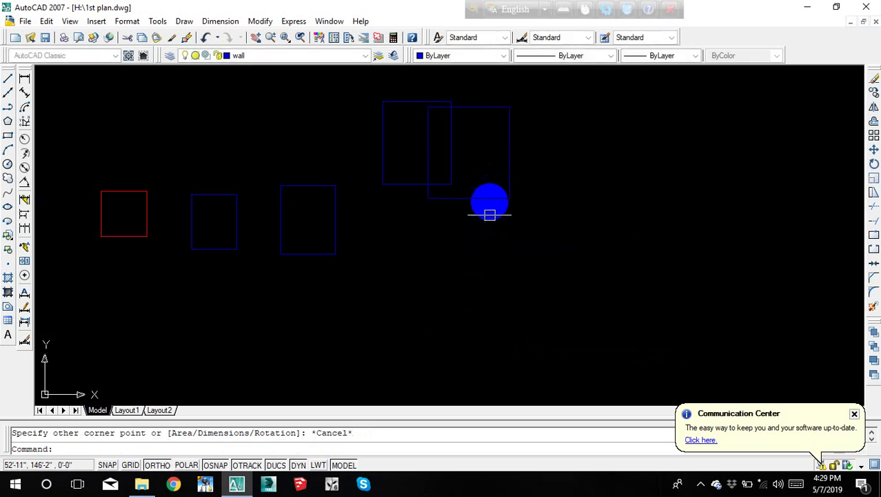
click(487, 199)
text(m)
key(Return)
click(487, 218)
click(476, 340)
key(Escape)
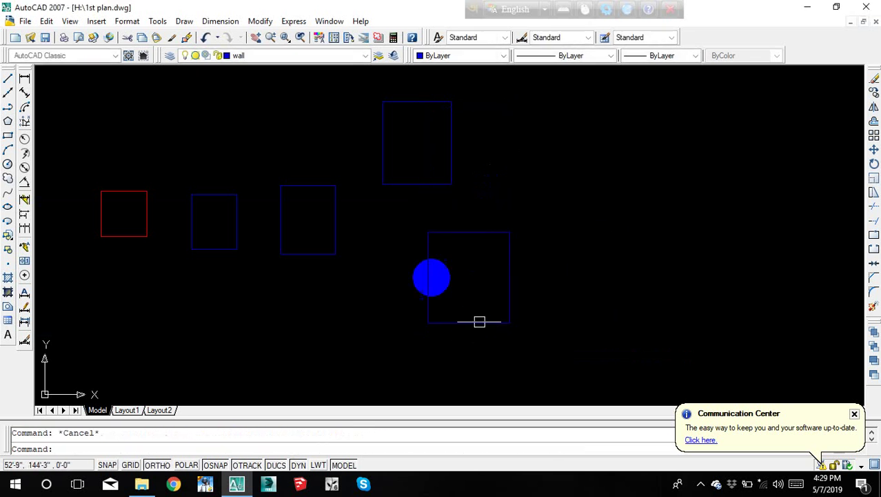
mouse_move(431, 276)
middle_down()
mouse_move(473, 238)
mouse_move(393, 290)
mouse_move(427, 275)
middle_up()
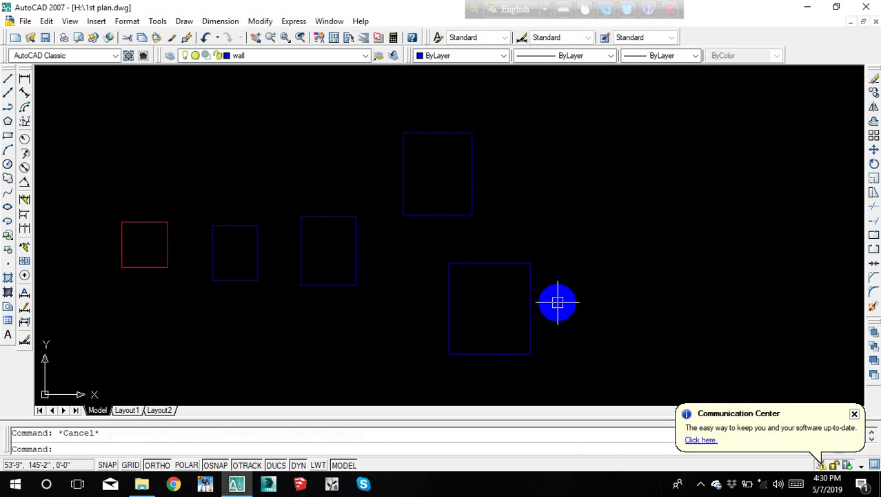
middle_drag(630, 336, 447, 337)
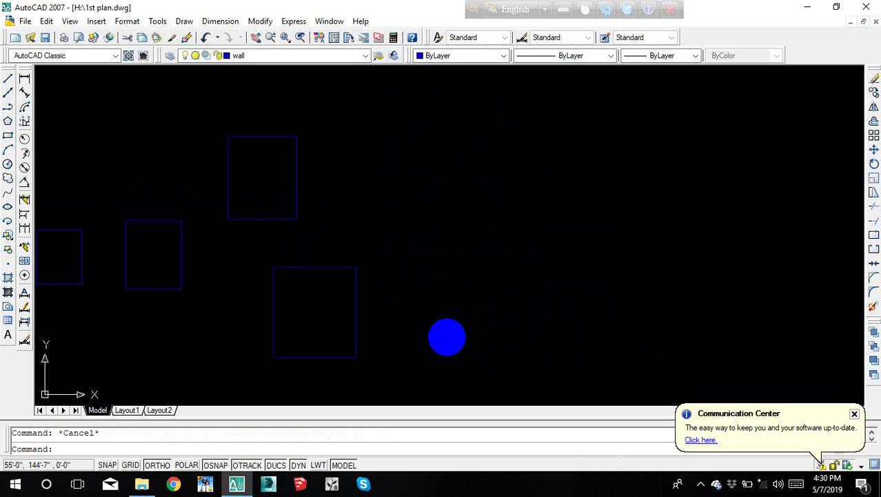
middle_drag(384, 298, 444, 290)
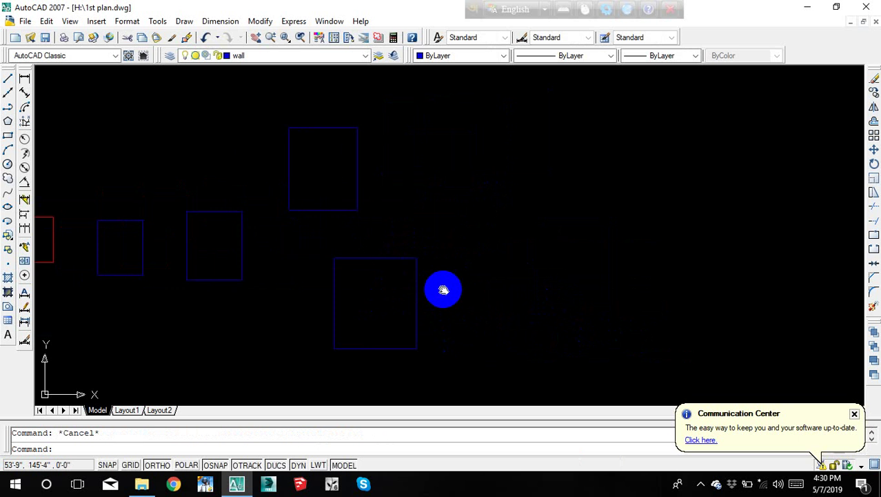
text(rec)
Step: Draw a 1' by 2' rectangle at upper right, then frame all six rectangles
key(Return)
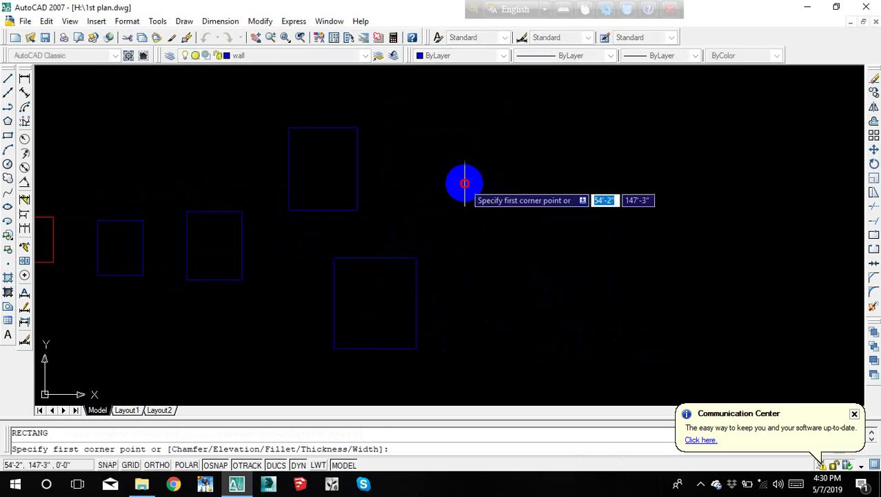
click(465, 183)
text(1)
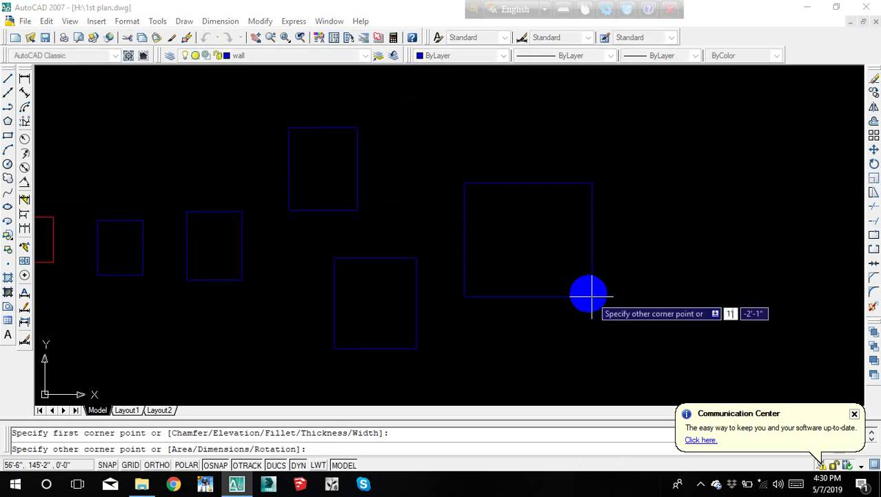
key(Tab)
text(2)
key(Return)
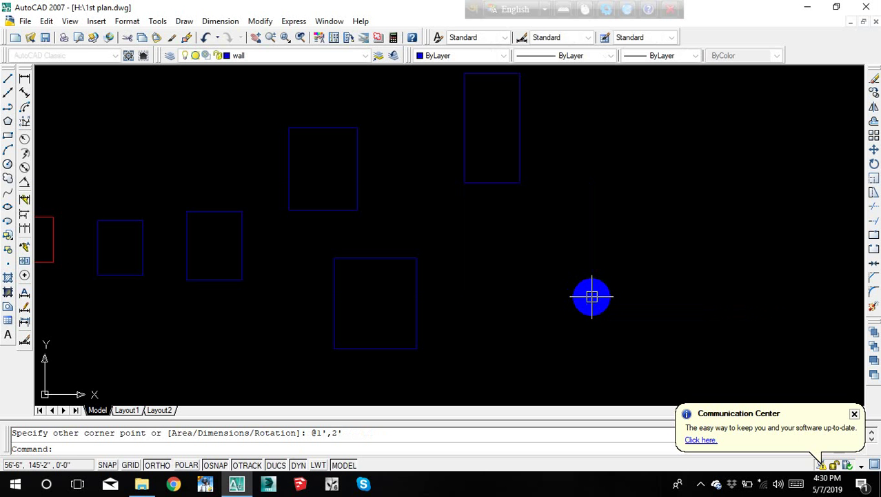
middle_drag(504, 238, 502, 295)
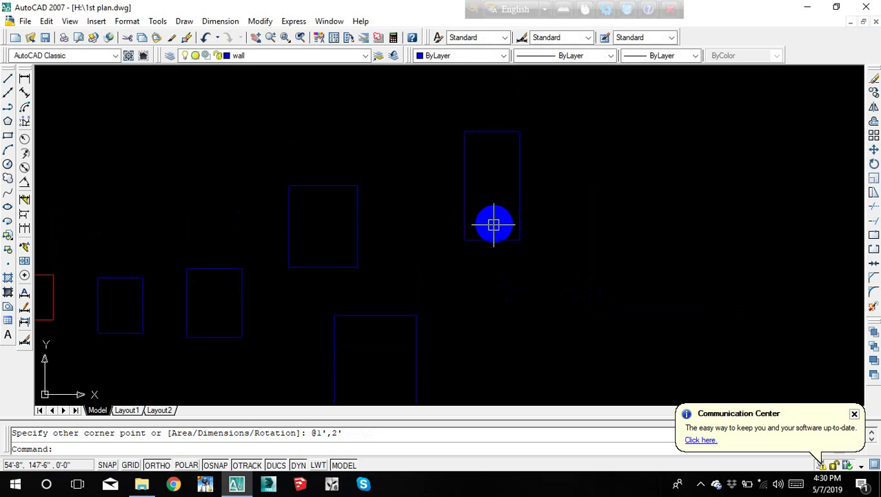
mouse_move(494, 225)
middle_down()
mouse_move(475, 244)
mouse_move(424, 254)
middle_up()
scroll(460, 258, down, 2)
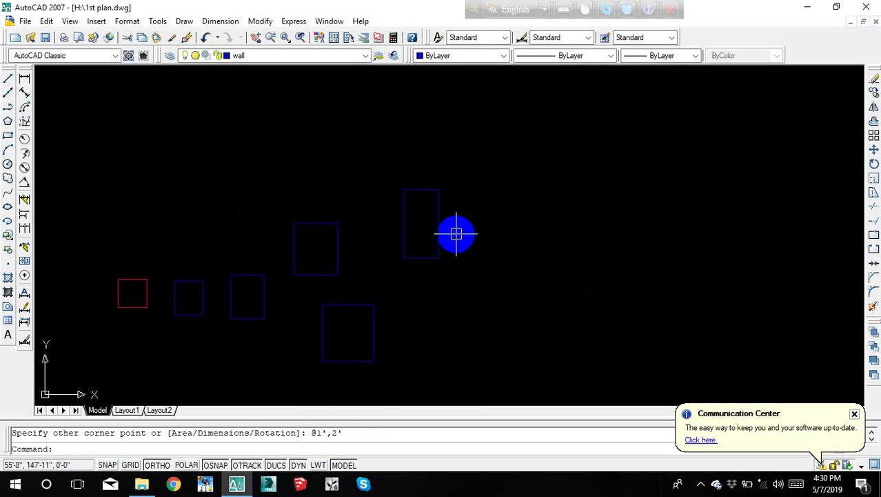
middle_drag(251, 284, 360, 241)
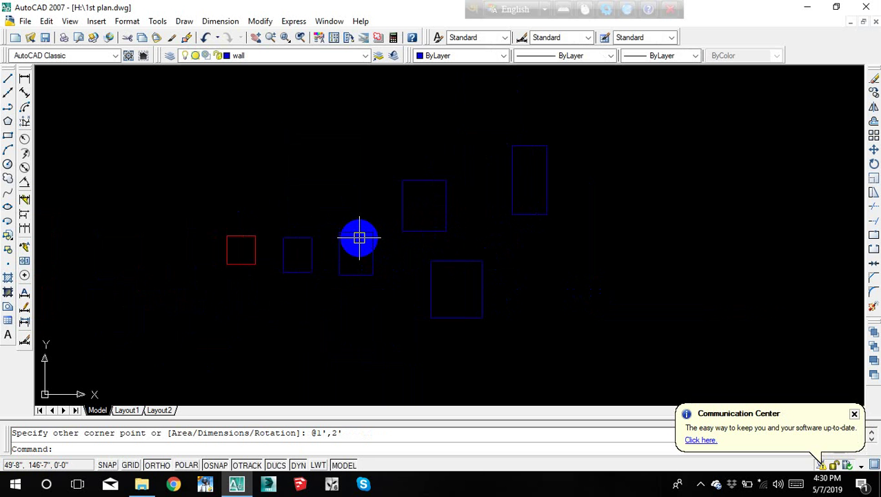
middle_drag(210, 270, 387, 268)
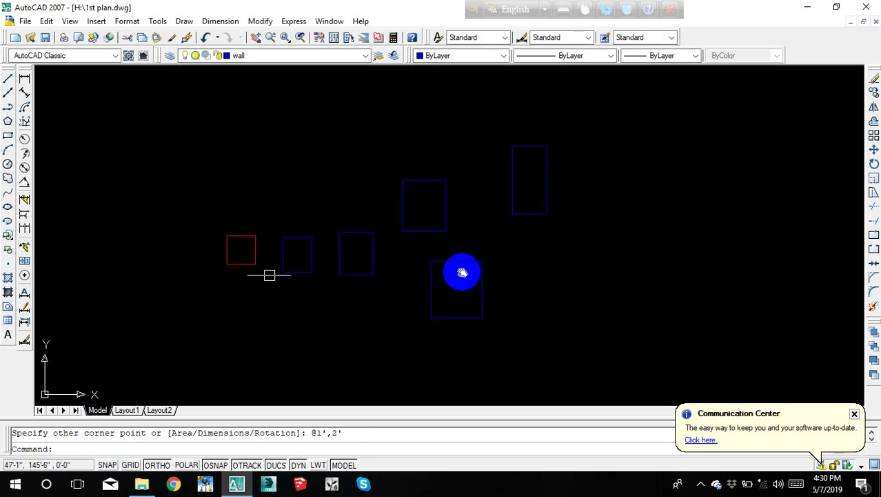
scroll(441, 248, down, 3)
scroll(414, 235, down, 2)
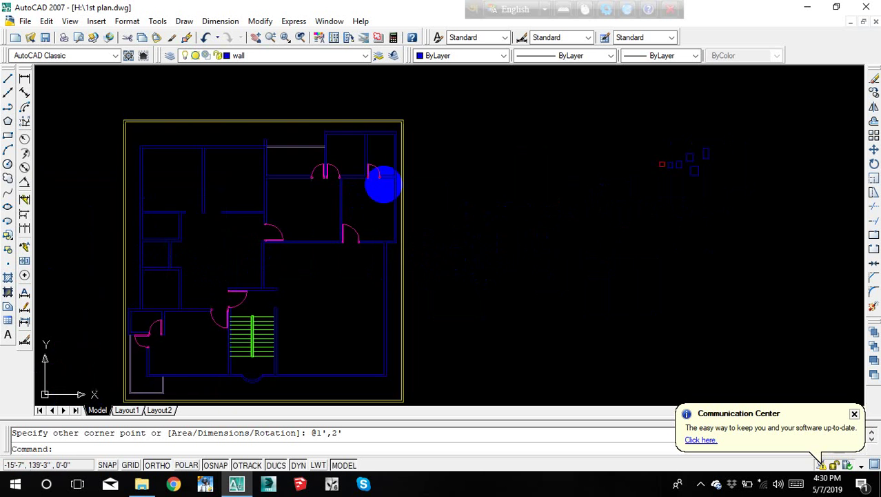
middle_drag(380, 268, 145, 324)
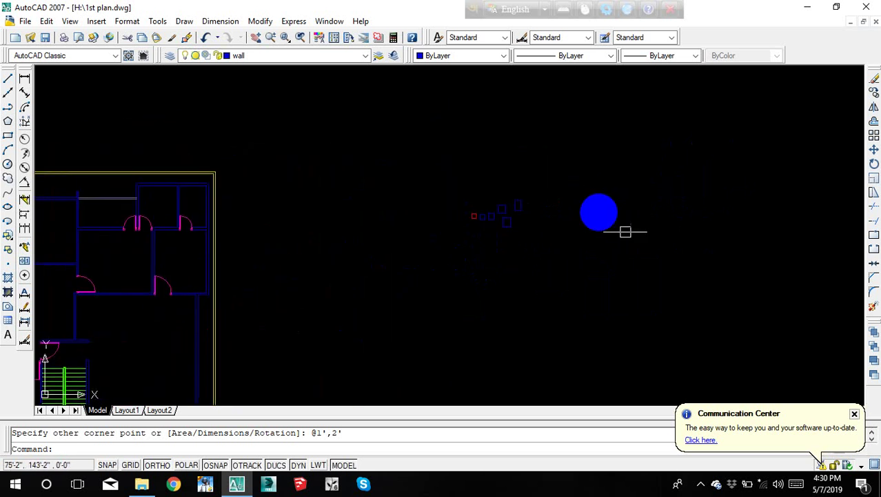
scroll(607, 220, up, 3)
scroll(387, 193, up, 2)
scroll(383, 167, up, 2)
drag(383, 168, 219, 263)
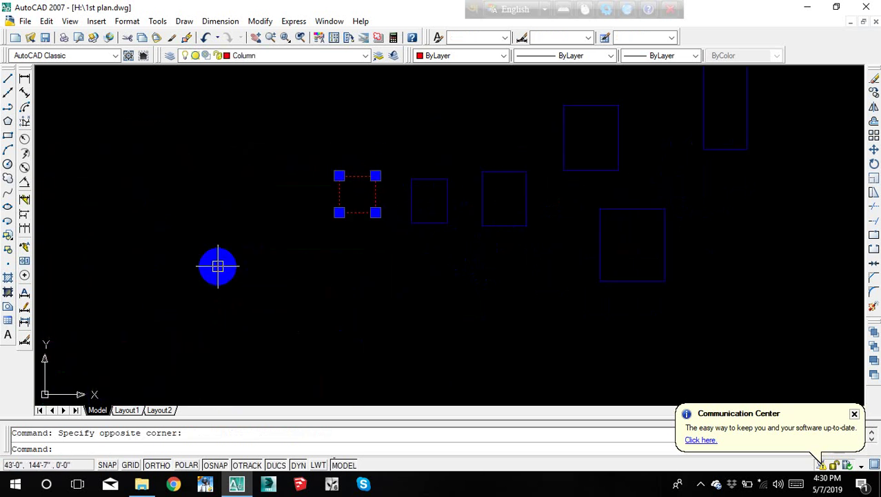
text(m)
key(Escape)
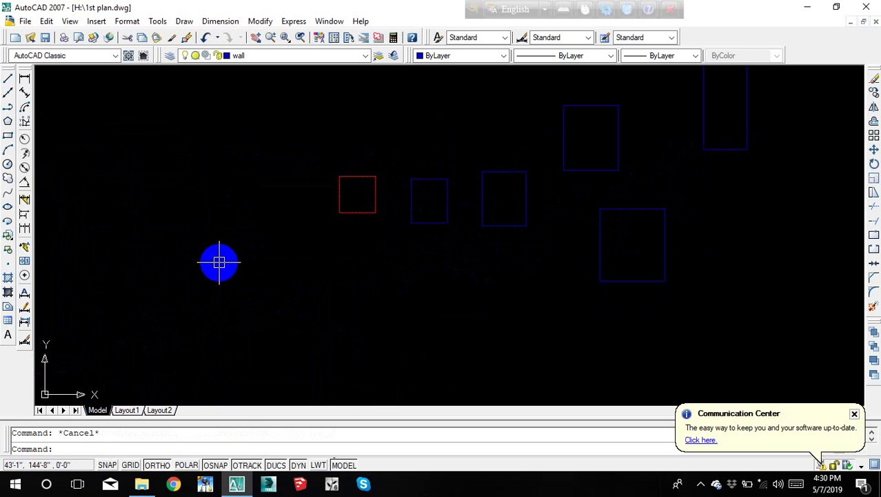
text(ma)
key(Return)
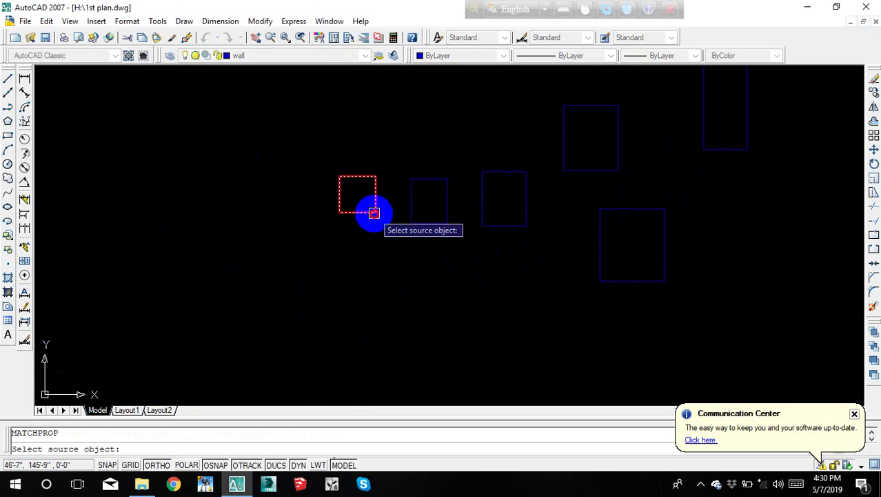
click(374, 208)
scroll(413, 241, down, 4)
click(565, 169)
click(299, 336)
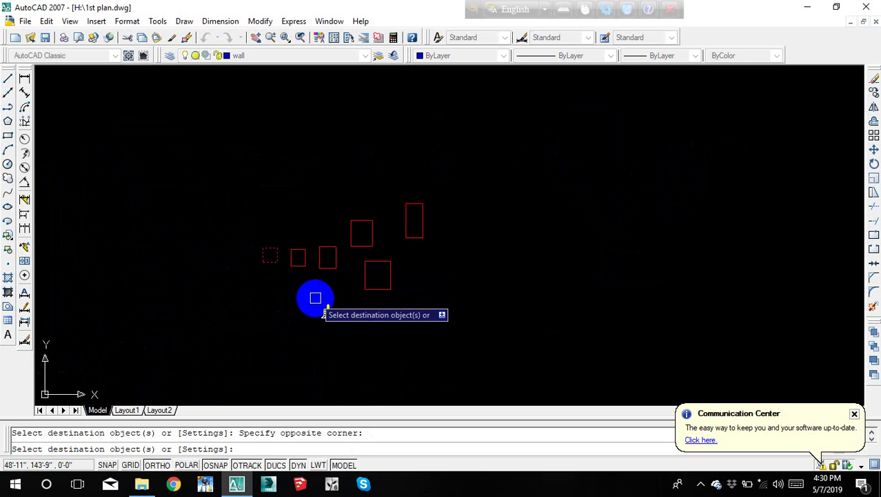
key(Escape)
key(Escape)
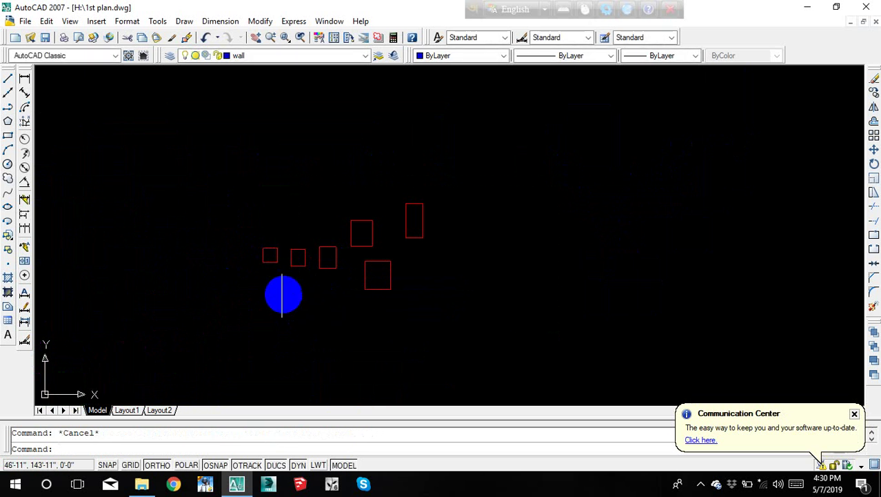
key(ctrl+z)
key(Escape)
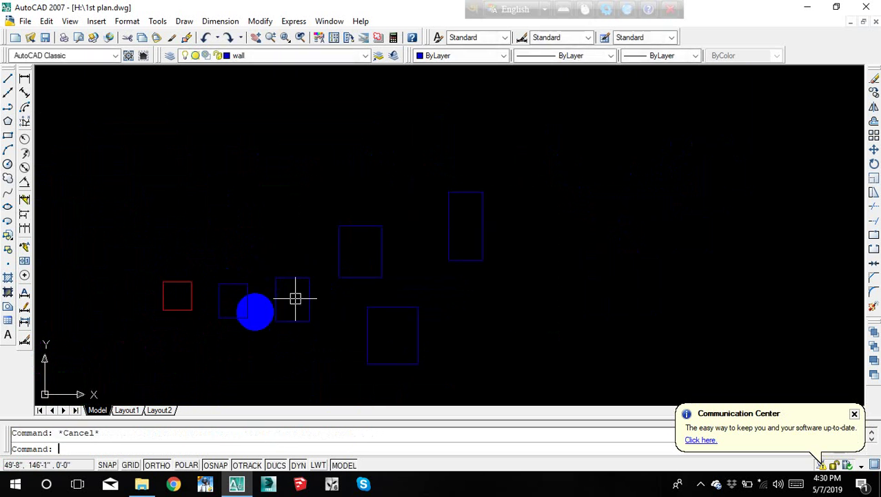
middle_drag(253, 308, 297, 289)
click(257, 274)
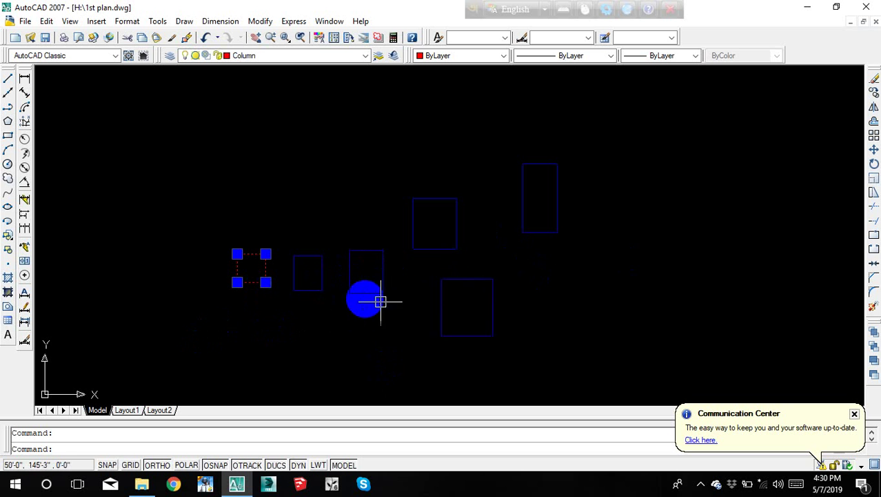
key(Escape)
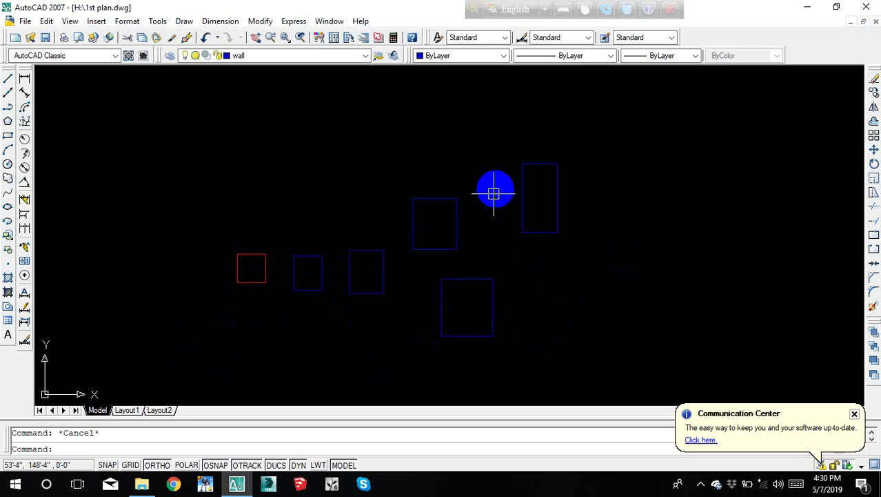
click(513, 165)
click(446, 270)
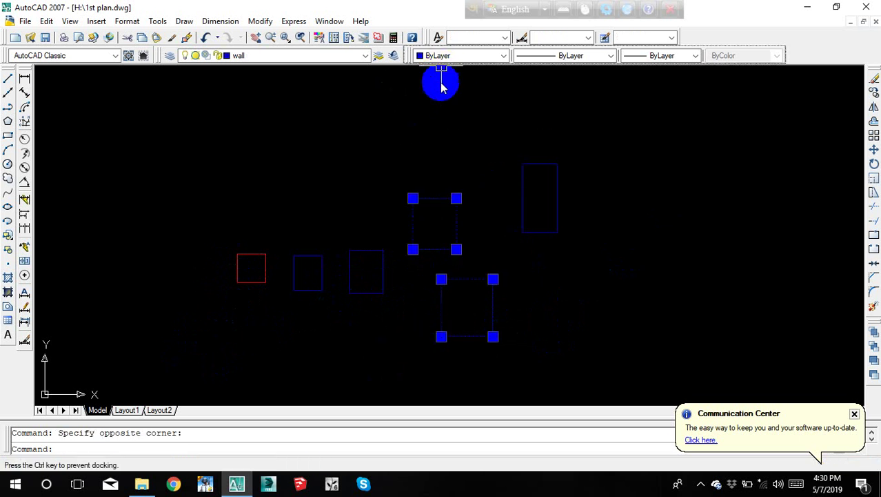
click(443, 55)
key(Escape)
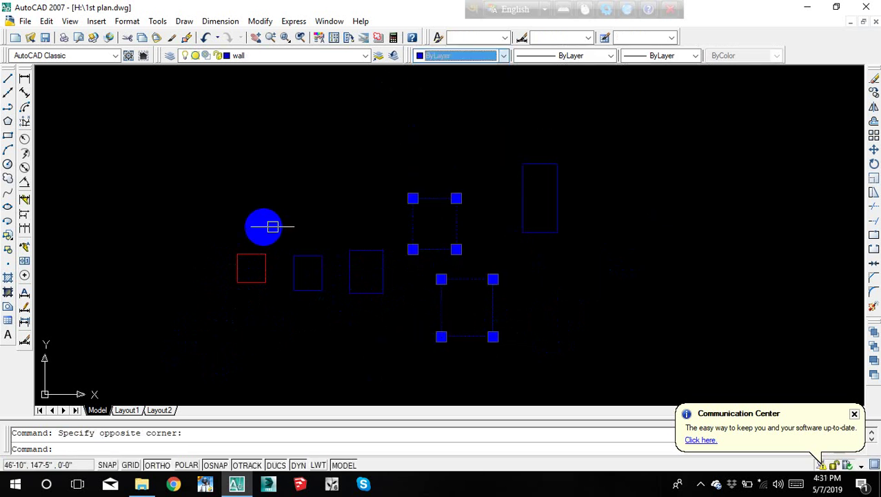
key(Escape)
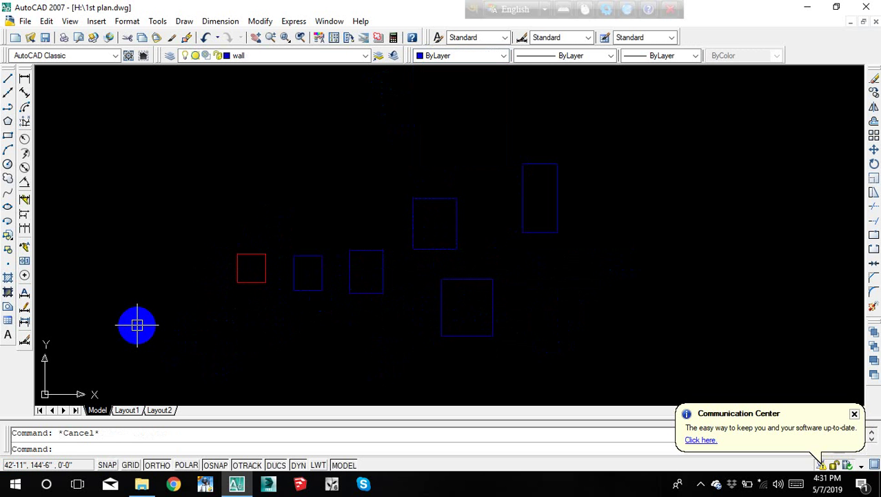
text(ma)
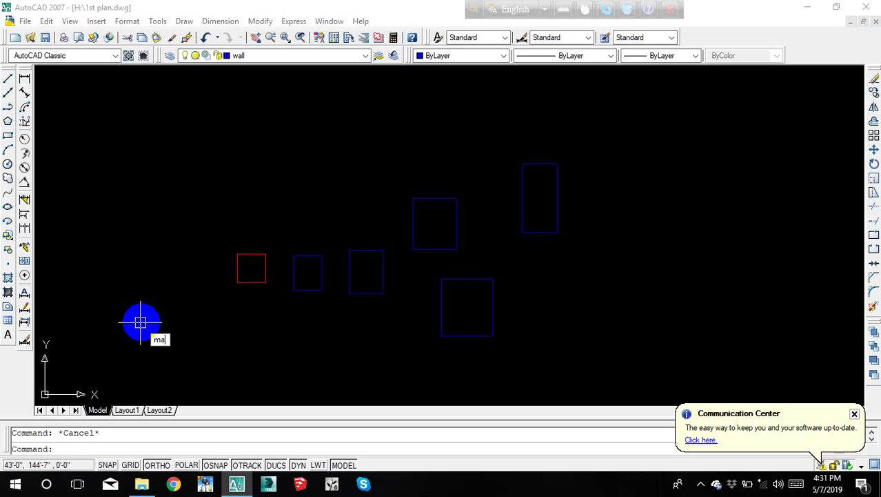
Step: Match the red rectangle's Column-layer properties onto the five blue rectangles
key(Return)
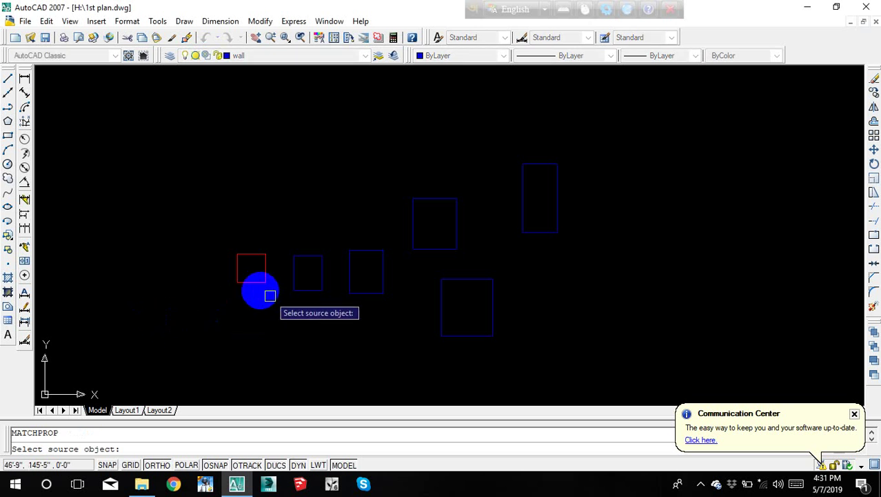
click(253, 282)
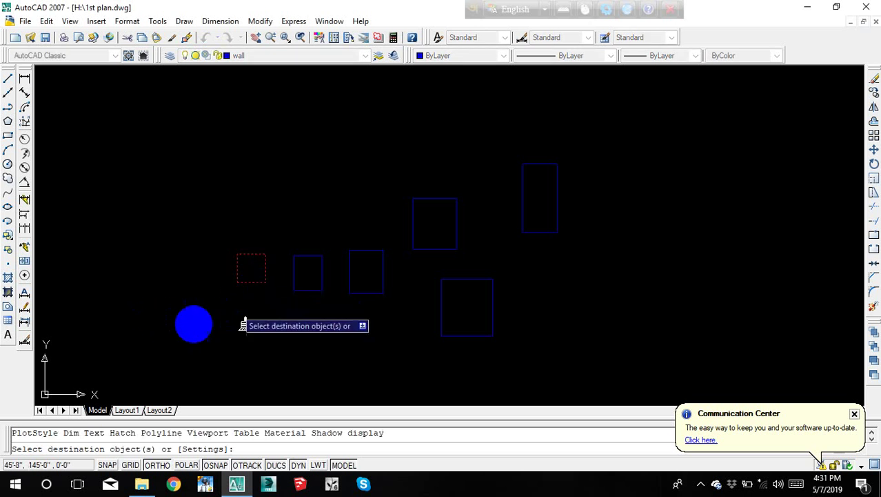
click(297, 290)
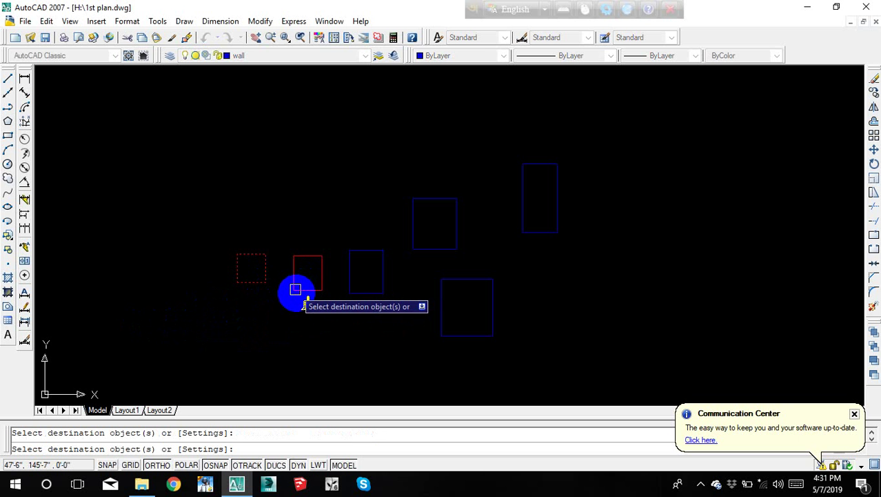
click(346, 295)
click(448, 235)
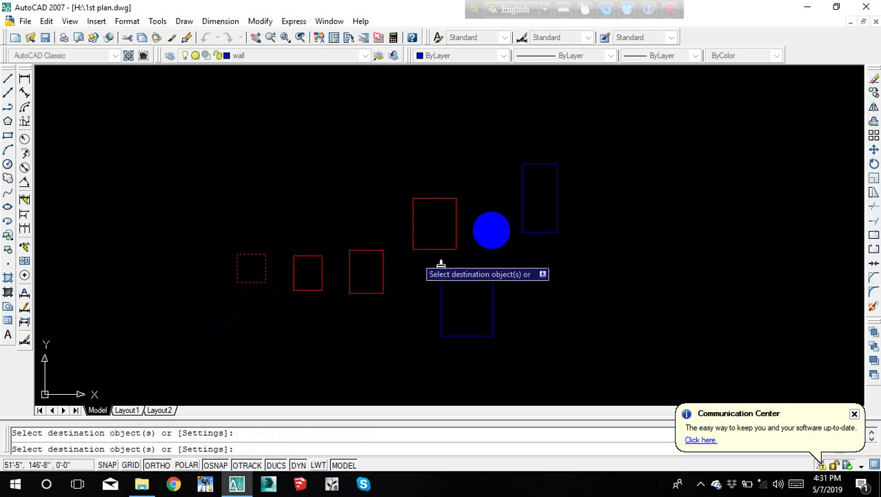
click(531, 228)
click(481, 330)
scroll(481, 330, down, 3)
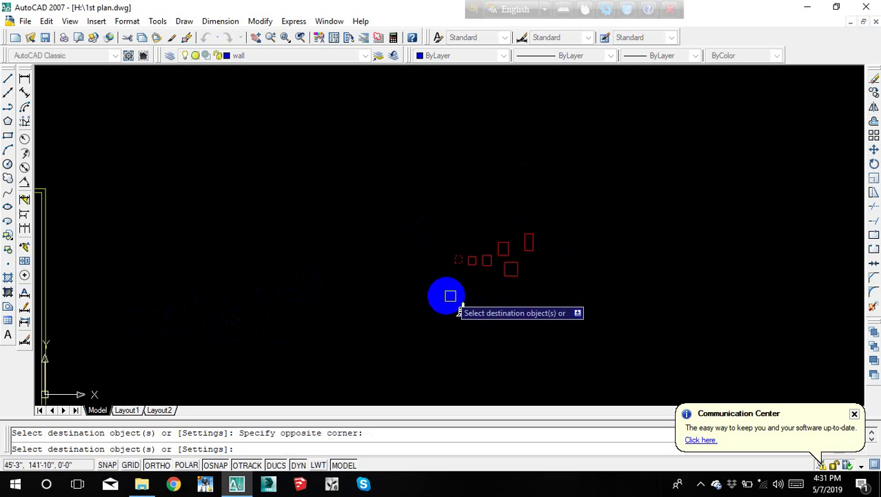
key(Escape)
Step: Select and deselect the tall column rectangle, then pan back to the floor plan
click(529, 241)
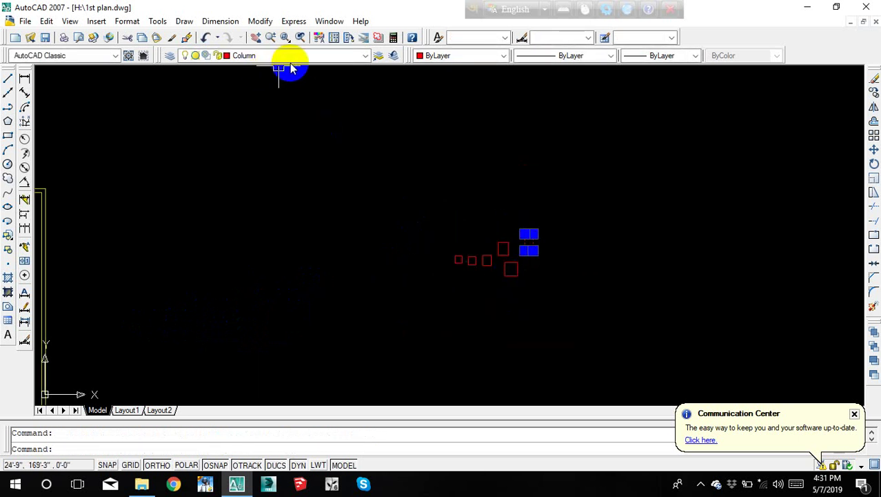
key(Escape)
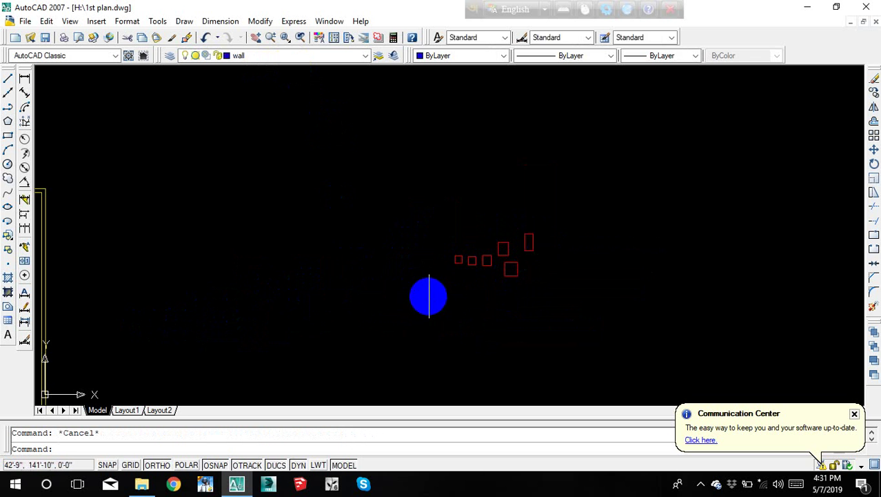
scroll(482, 244, up, 2)
scroll(434, 300, down, 2)
mouse_move(300, 306)
middle_down()
mouse_move(514, 268)
mouse_move(389, 269)
middle_up()
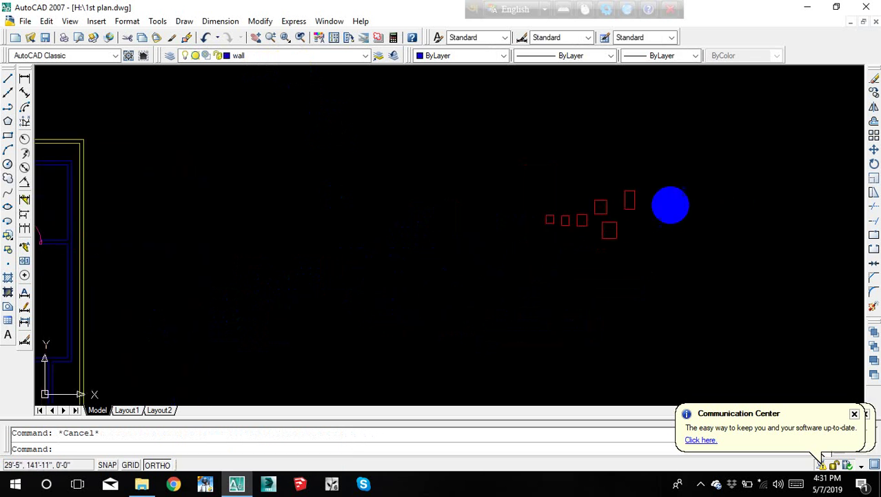
Step: Move all six column rectangles further left and zoom in on the red ones
click(705, 173)
click(412, 324)
text(m)
key(Return)
click(563, 289)
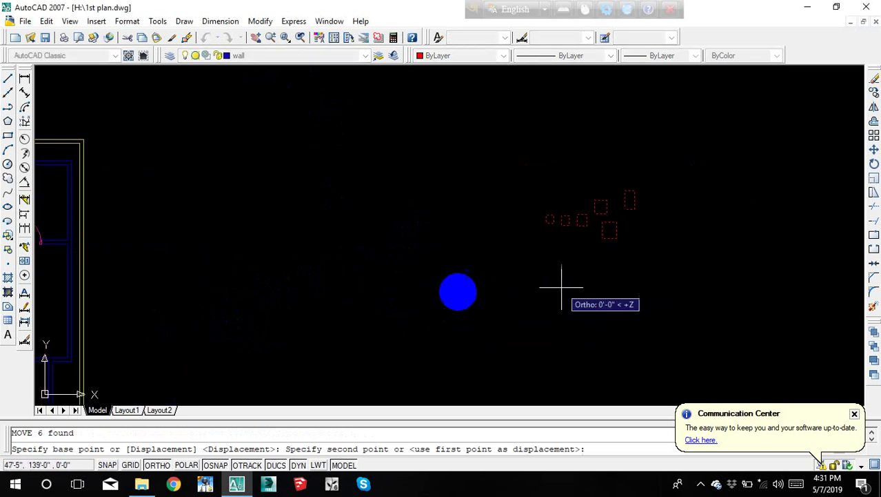
click(251, 307)
middle_drag(251, 307, 504, 309)
middle_drag(452, 279, 344, 262)
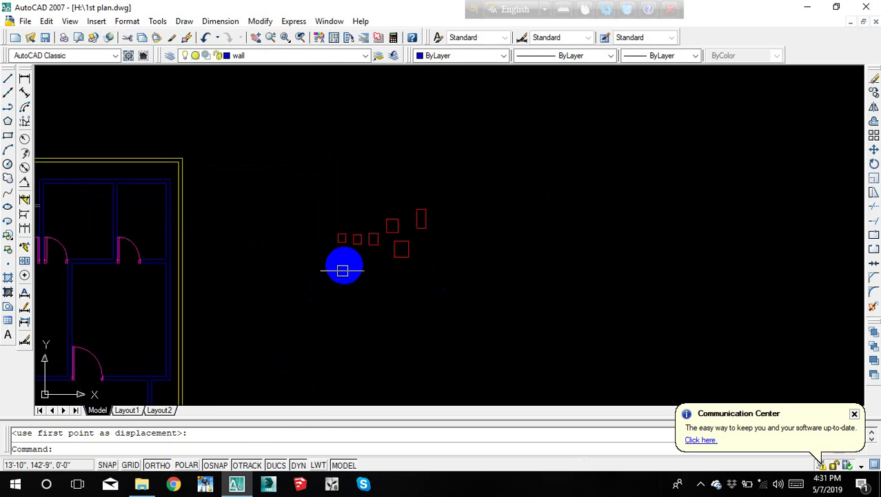
scroll(336, 206, up, 3)
scroll(338, 222, up, 2)
Step: Copy the small red column rectangle to a spot just below the original
click(321, 237)
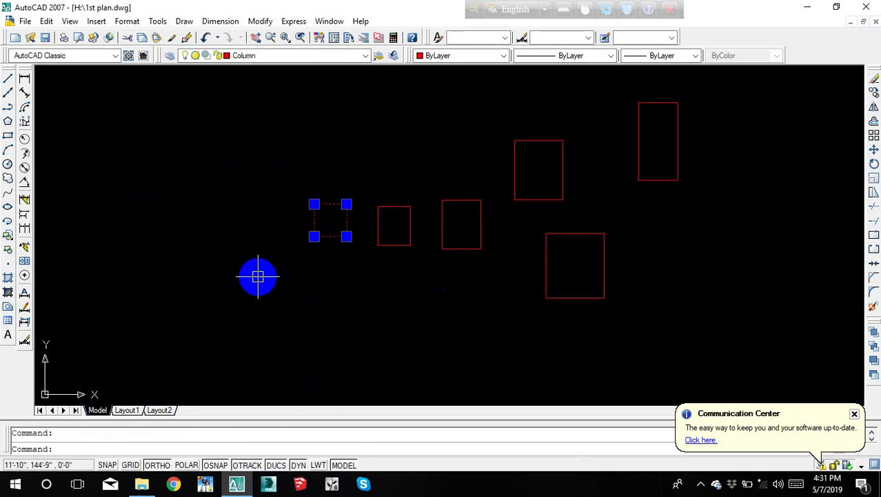
text(co)
key(Return)
click(258, 277)
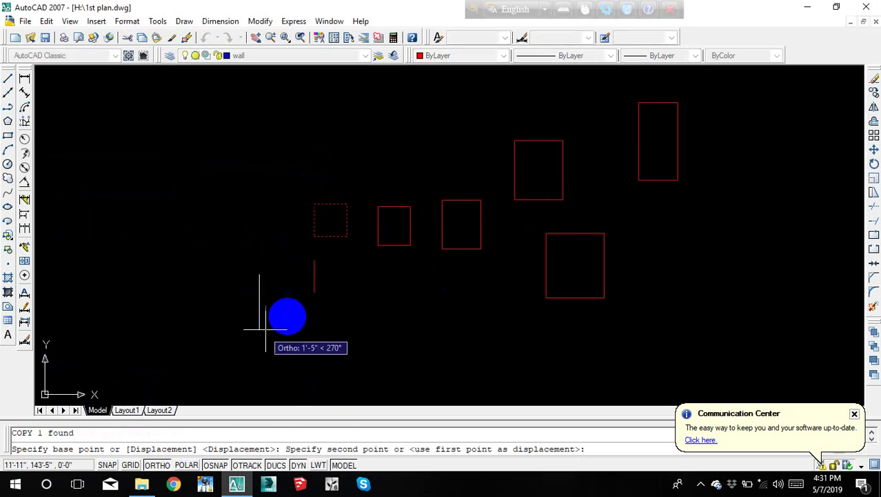
scroll(254, 305, down, 3)
click(252, 285)
key(Escape)
scroll(251, 281, up, 5)
key(Escape)
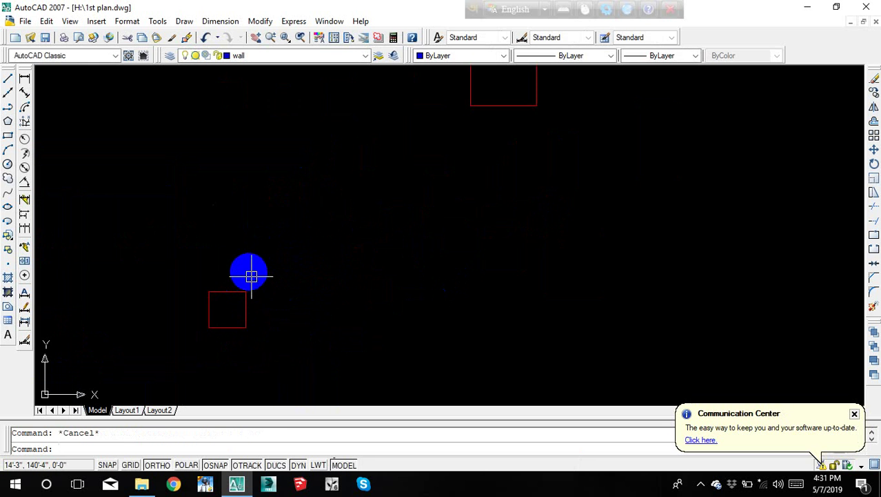
Step: Reselect the small red column square after cancelling a mistyped CP command
click(321, 259)
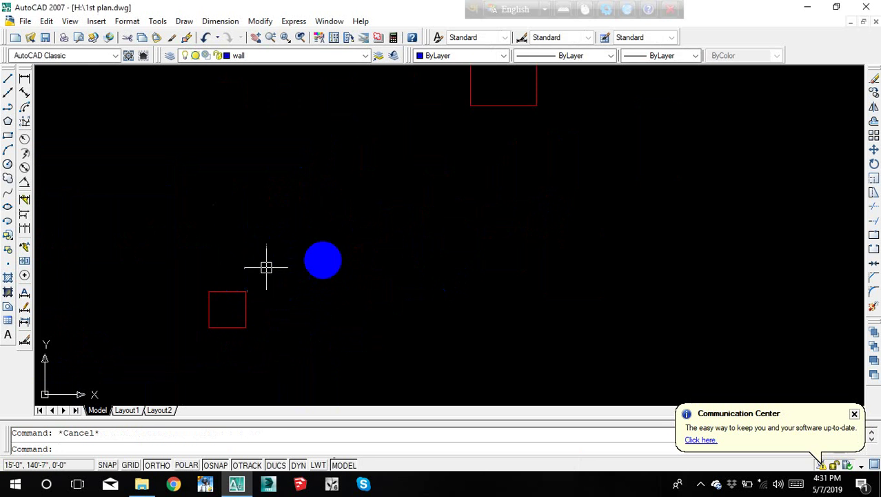
click(140, 385)
text(c)
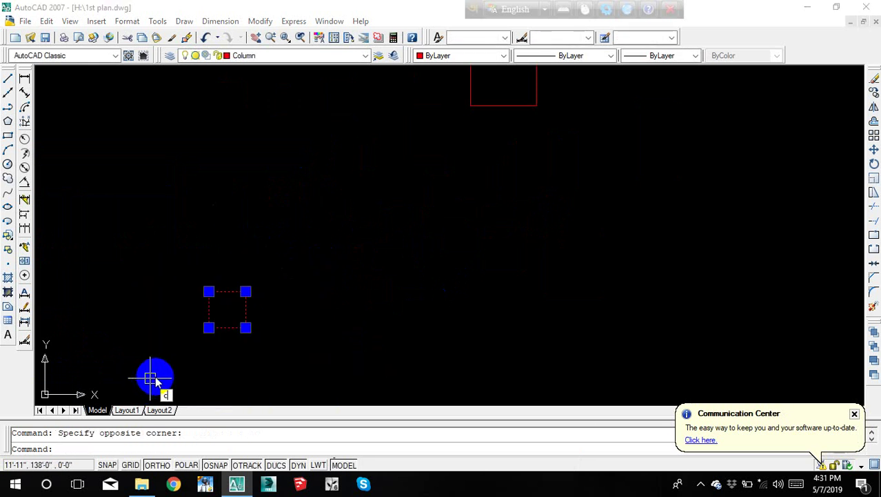
text(p)
key(Escape)
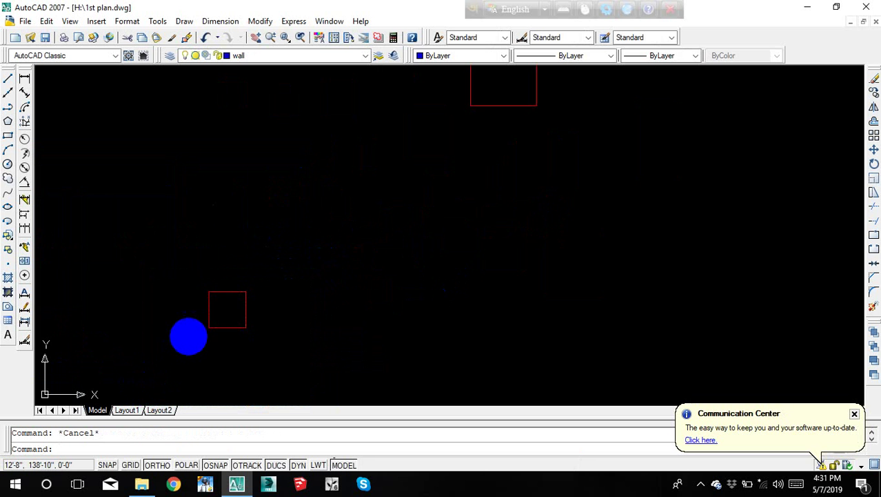
click(210, 327)
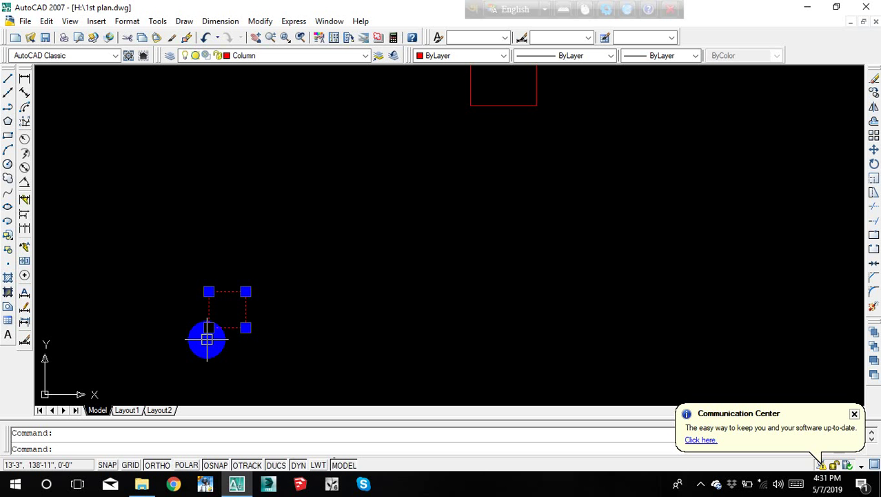
Step: Copy the column square 13' to the right from its corner and recentre the view
text(co)
key(Return)
click(227, 328)
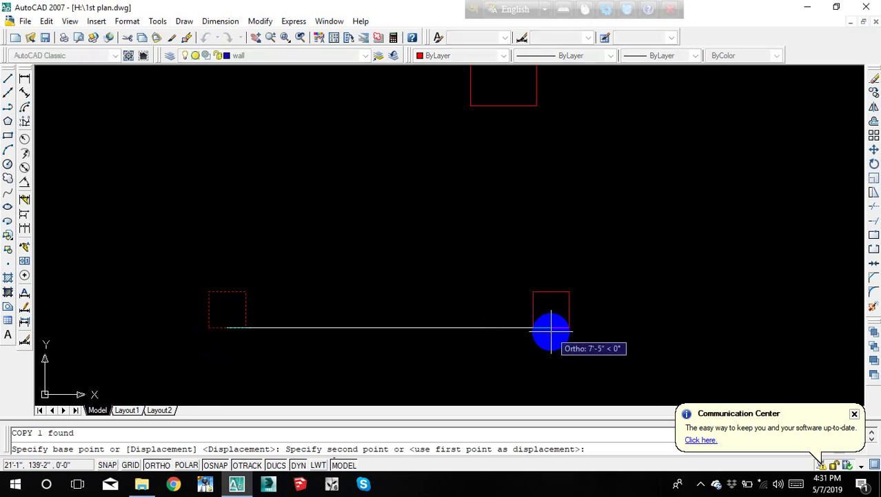
text(13')
key(Return)
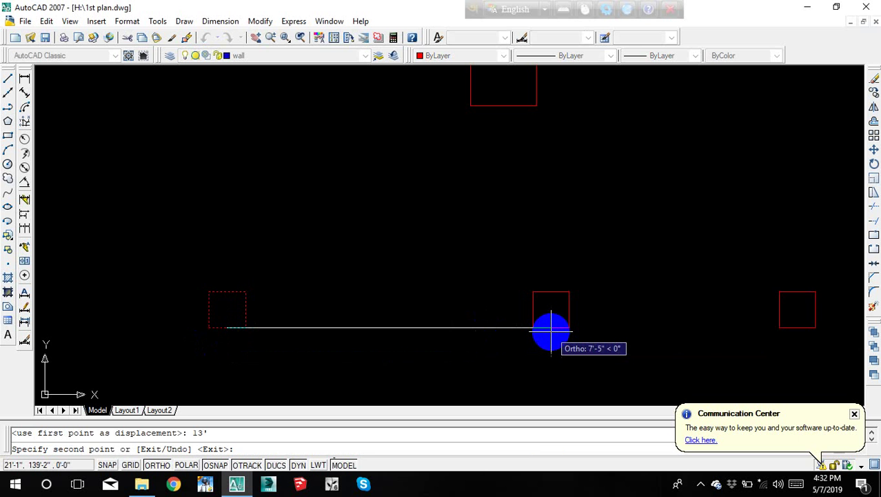
key(Escape)
mouse_move(490, 315)
middle_down()
mouse_move(386, 295)
mouse_move(484, 287)
middle_up()
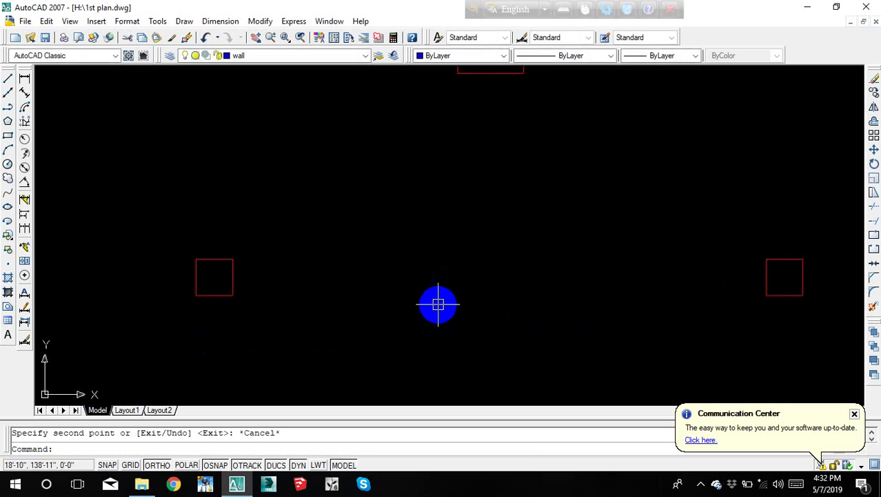
mouse_move(438, 304)
middle_down()
mouse_move(501, 298)
mouse_move(453, 319)
mouse_move(425, 309)
middle_up()
scroll(452, 319, down, 2)
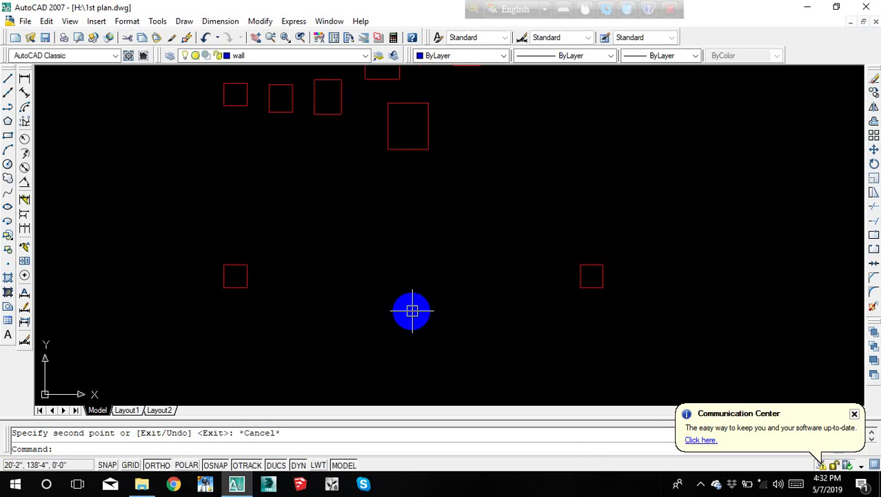
Step: Add a 13' DLI linear dimension below the two lower column squares, corner to corner
text(dli)
key(Return)
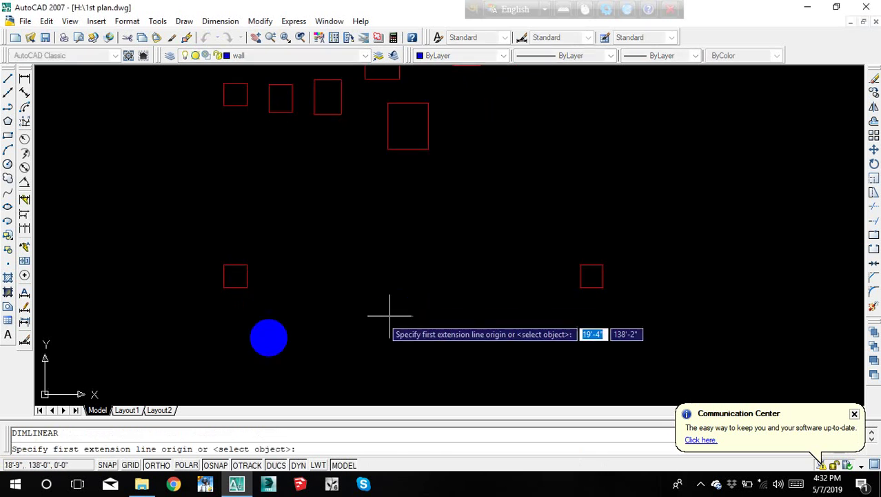
click(235, 288)
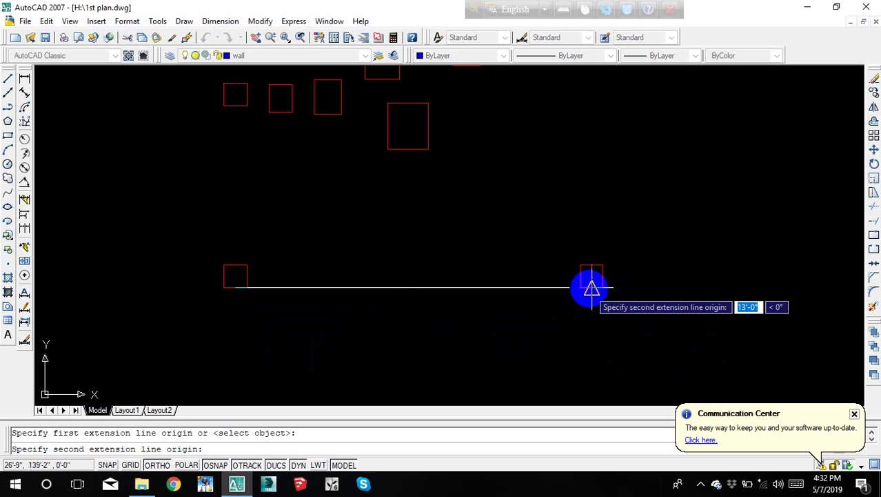
click(591, 289)
click(570, 330)
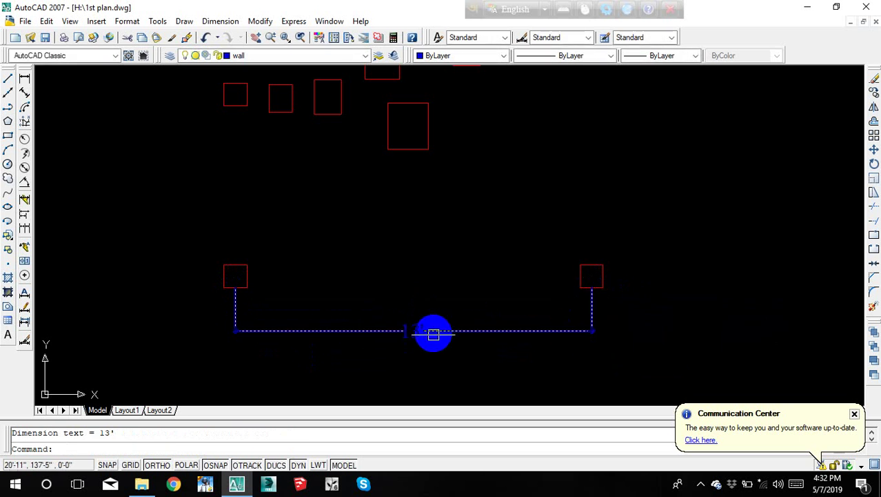
drag(433, 334, 471, 396)
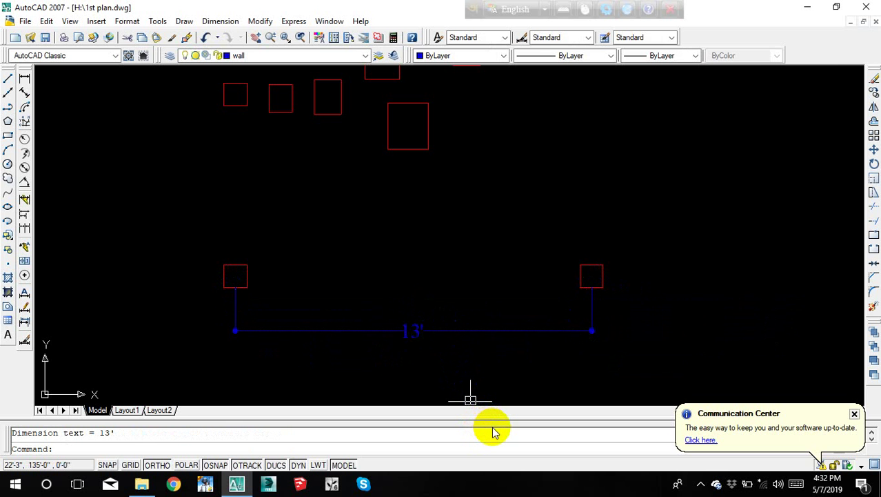
drag(690, 371, 655, 367)
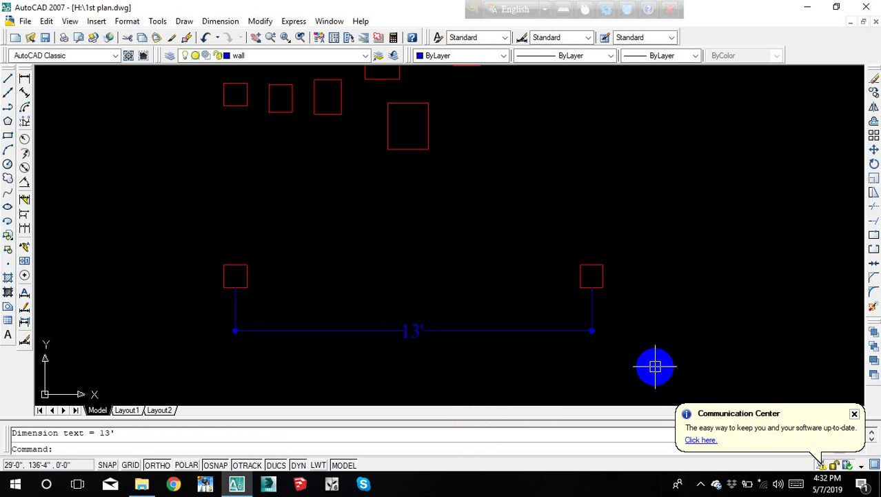
mouse_move(655, 366)
mouse_down()
mouse_move(533, 307)
mouse_move(429, 280)
mouse_up()
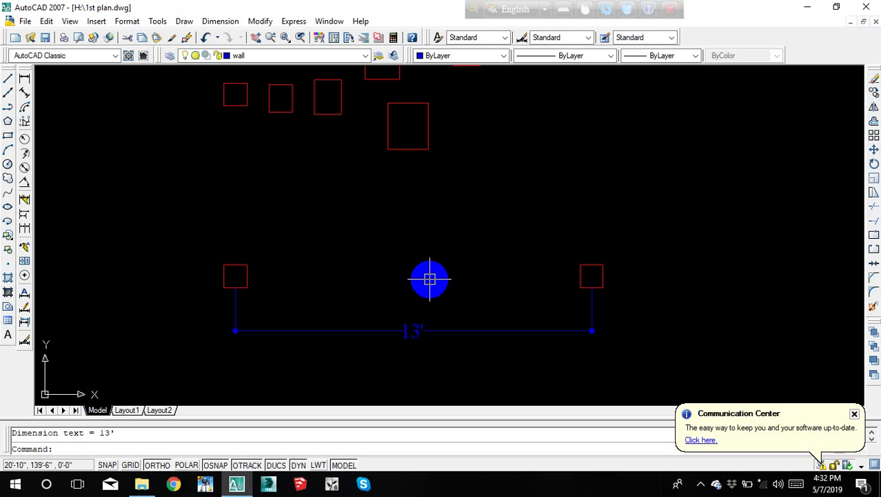
mouse_move(393, 301)
middle_down()
mouse_move(510, 247)
mouse_move(431, 267)
middle_up()
Step: Frame the dimensioned squares and window-select the right column square
middle_drag(676, 235, 582, 234)
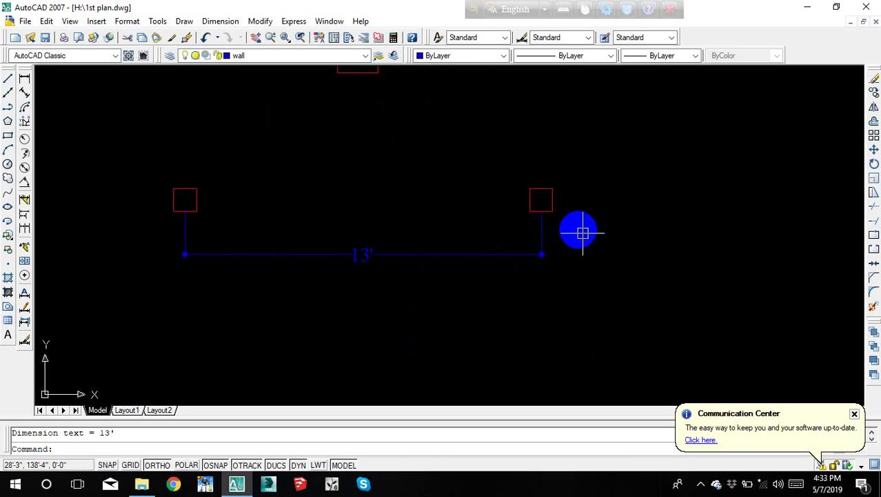
click(553, 201)
key(Escape)
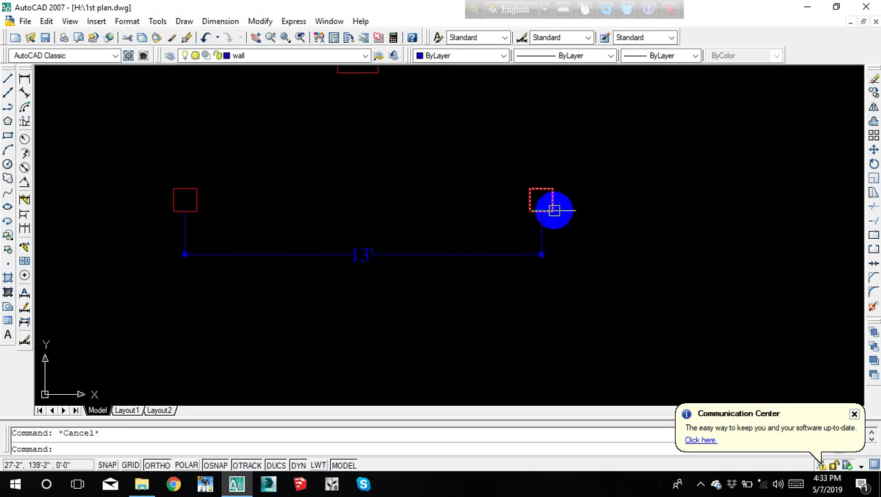
middle_drag(561, 252, 531, 249)
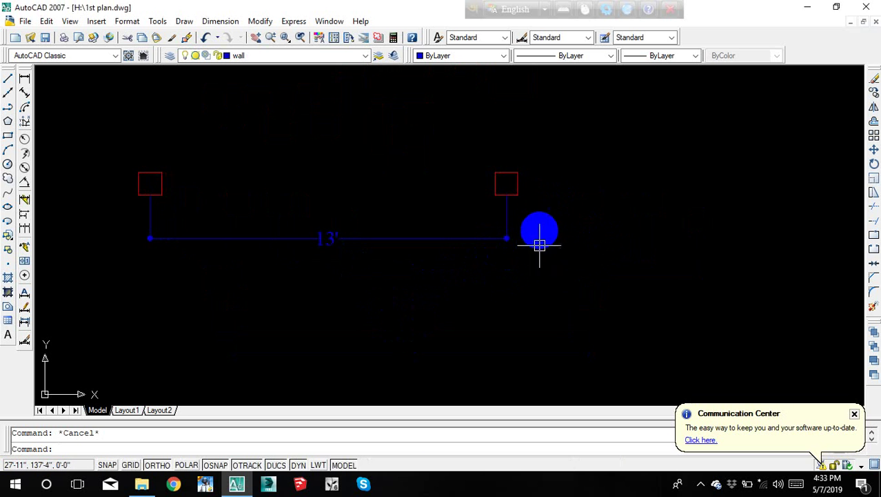
click(524, 187)
click(515, 191)
Step: Copy the right column square 20' straight down and check the new copy
text(c)
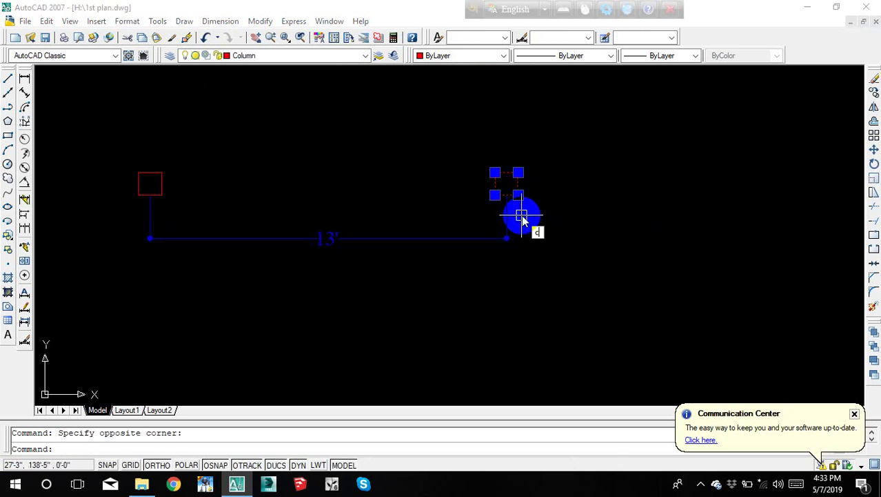
text(o)
key(Return)
click(507, 196)
middle_drag(500, 346, 504, 284)
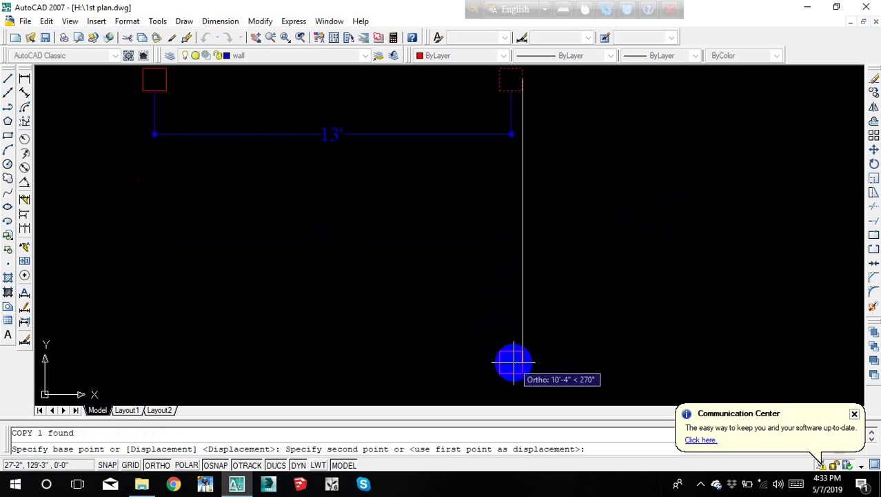
text(20)
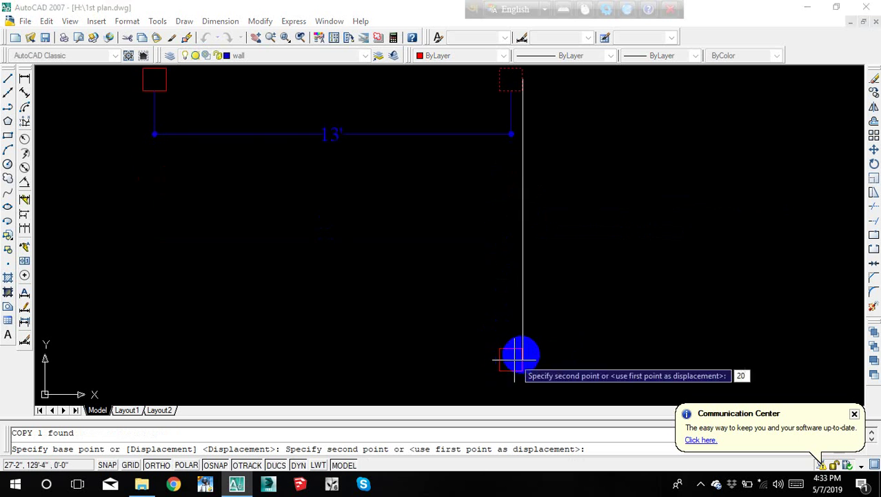
text(')
key(Return)
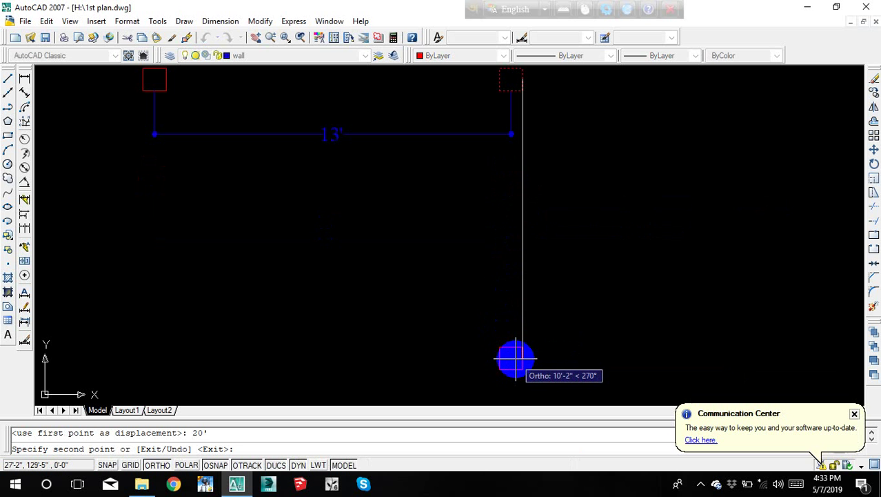
key(Escape)
scroll(507, 335, down, 3)
mouse_move(506, 338)
middle_down()
mouse_move(506, 246)
mouse_move(479, 272)
middle_up()
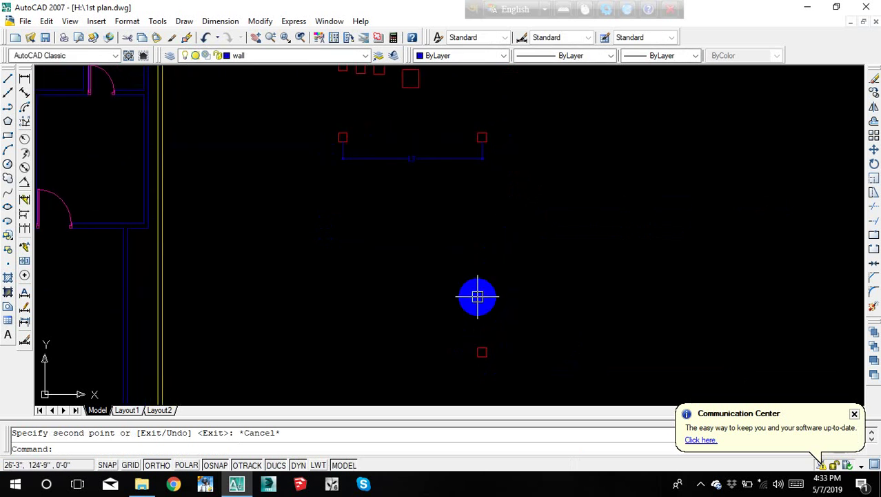
click(459, 379)
click(524, 321)
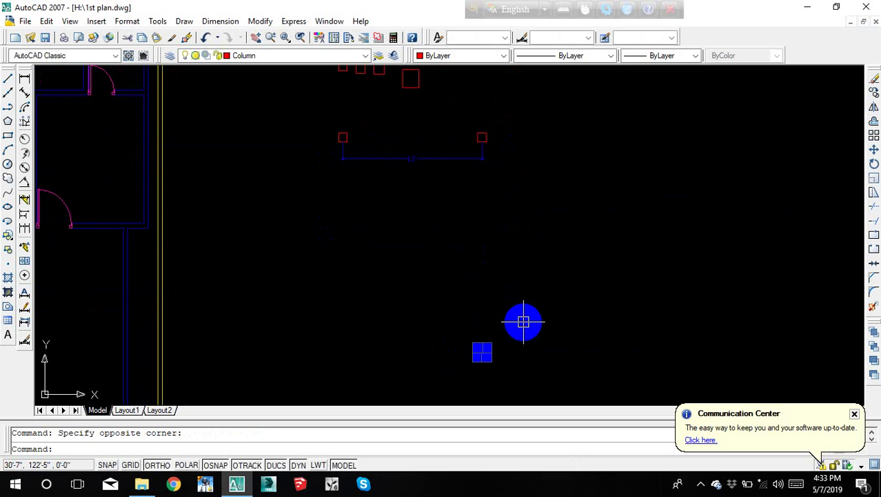
key(Escape)
Step: Draw a 1' by 1'6 rectangle with the REC command
text(rec)
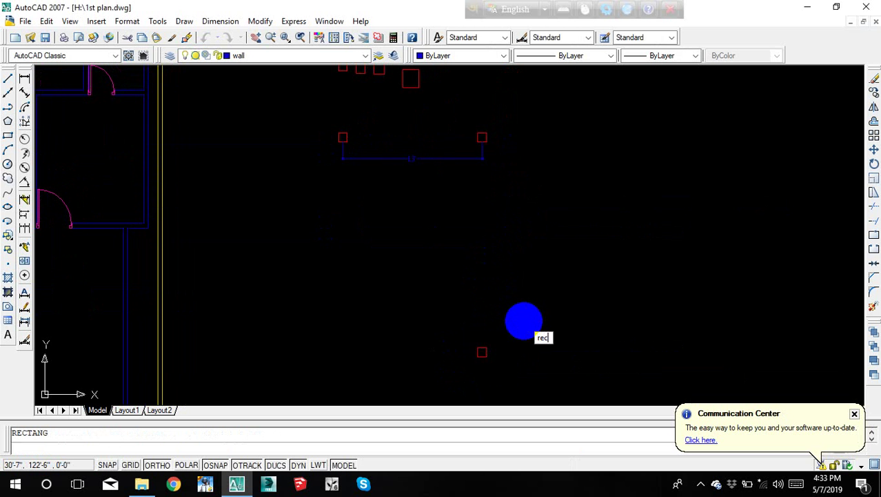
key(Return)
click(496, 298)
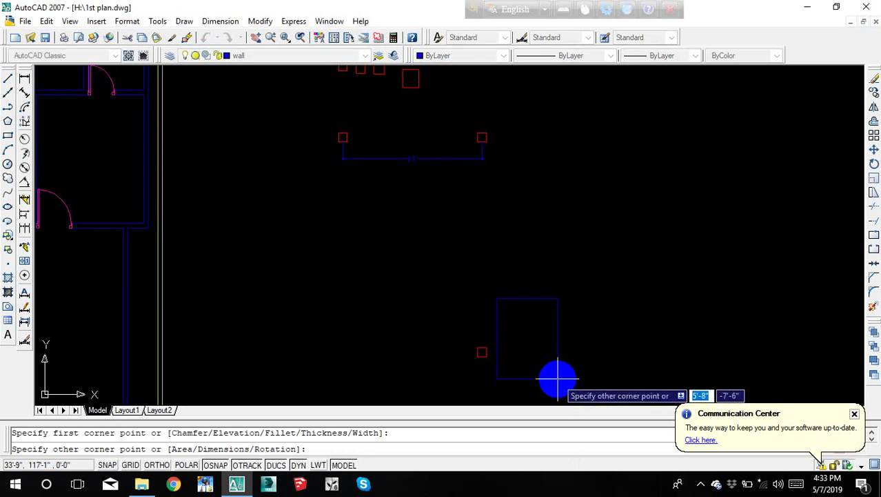
text(1')
key(Tab)
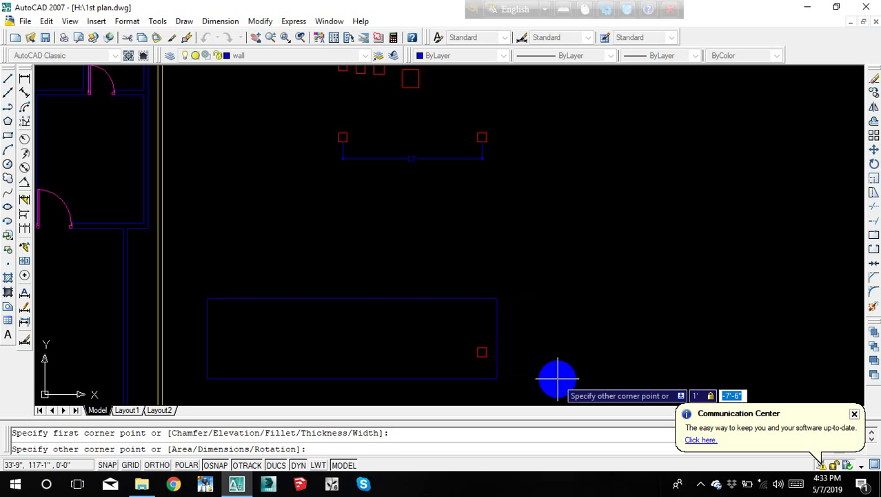
text(1)
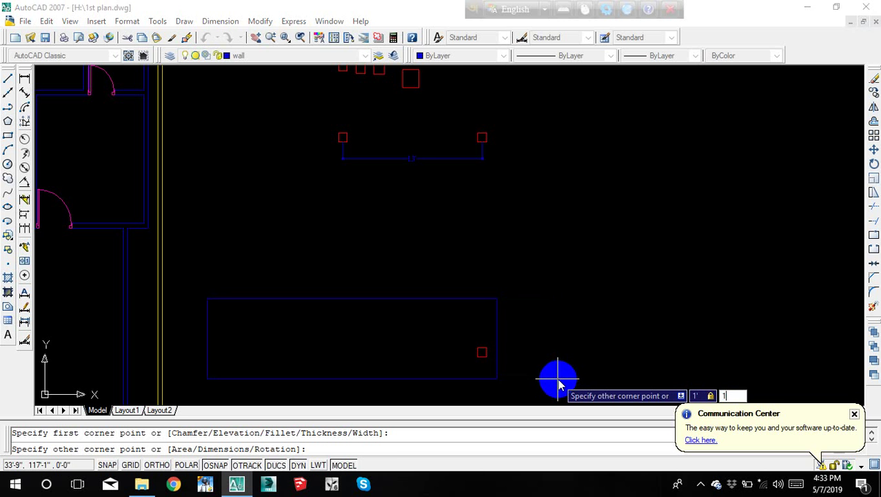
text(')
text(6)
key(Return)
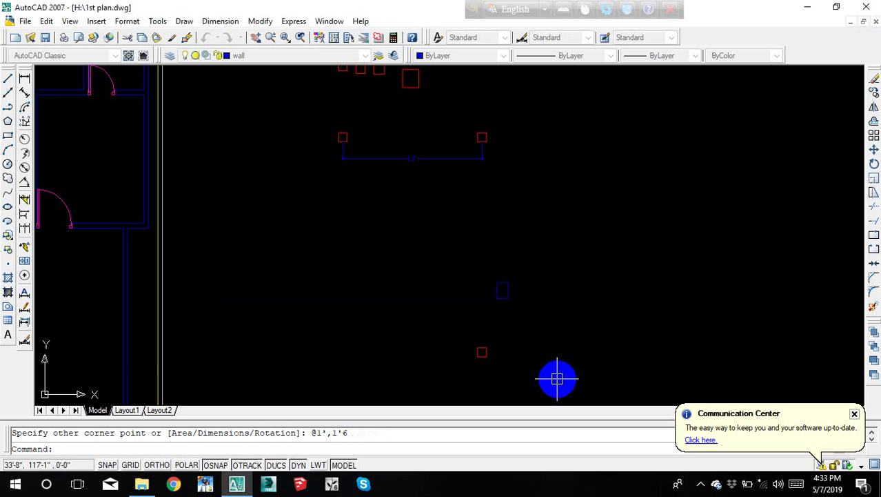
Step: Abandon a move, erase the lower red column square, and view the whole floor plan
text(m)
key(Return)
click(512, 289)
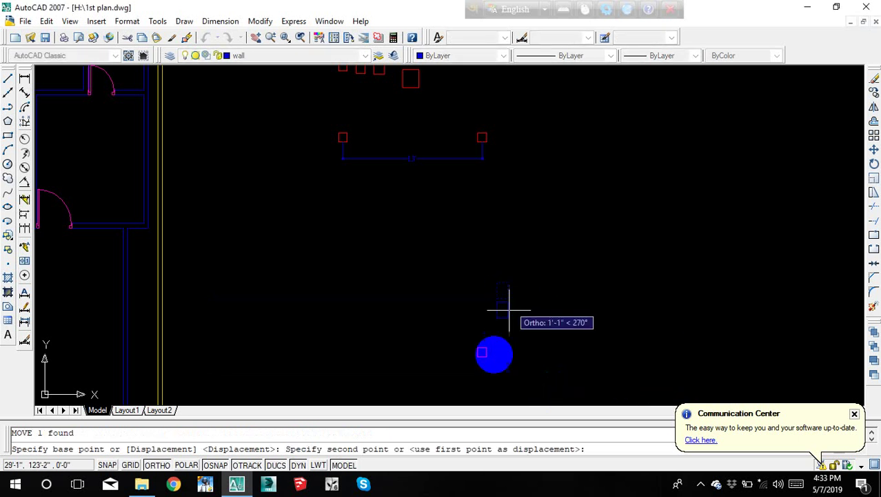
key(Escape)
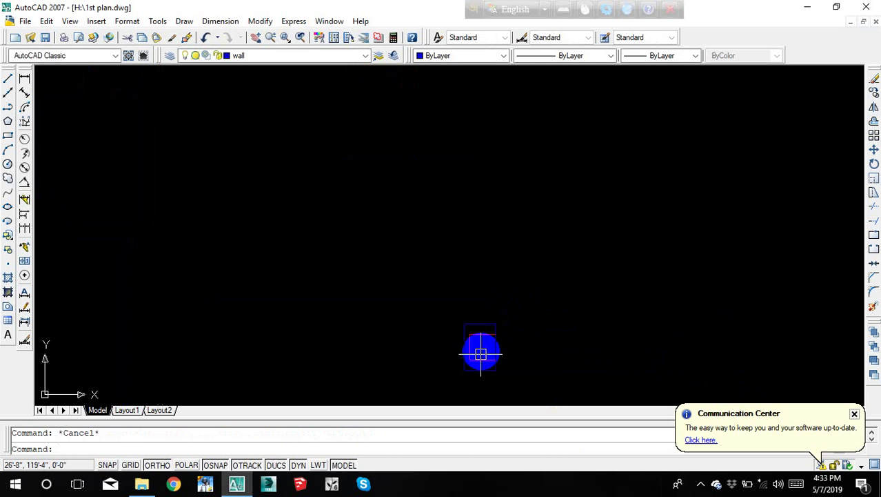
click(485, 363)
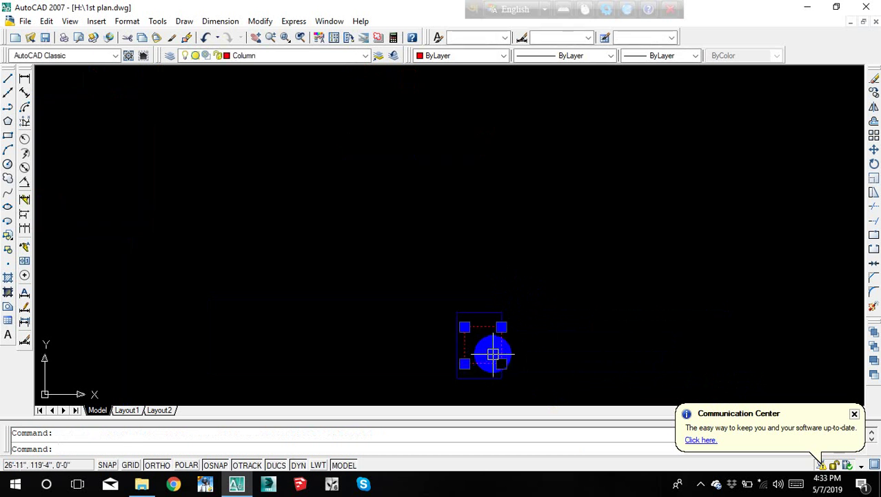
key(Delete)
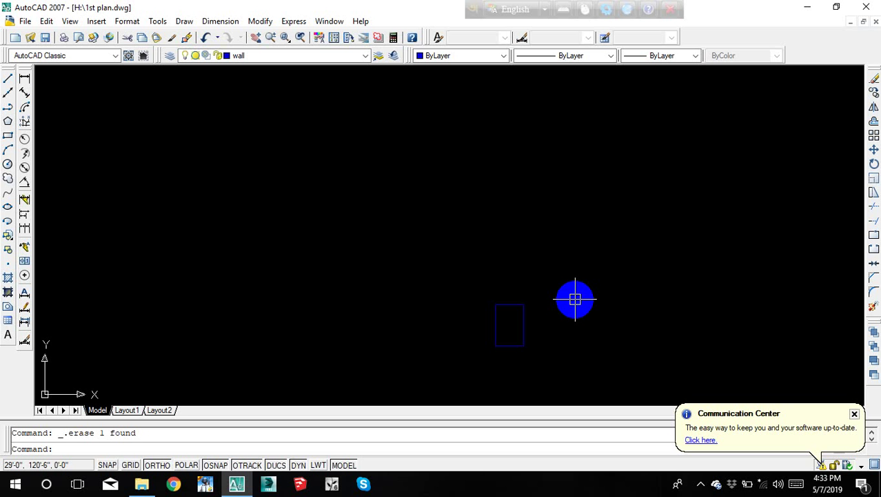
scroll(553, 144, down, 3)
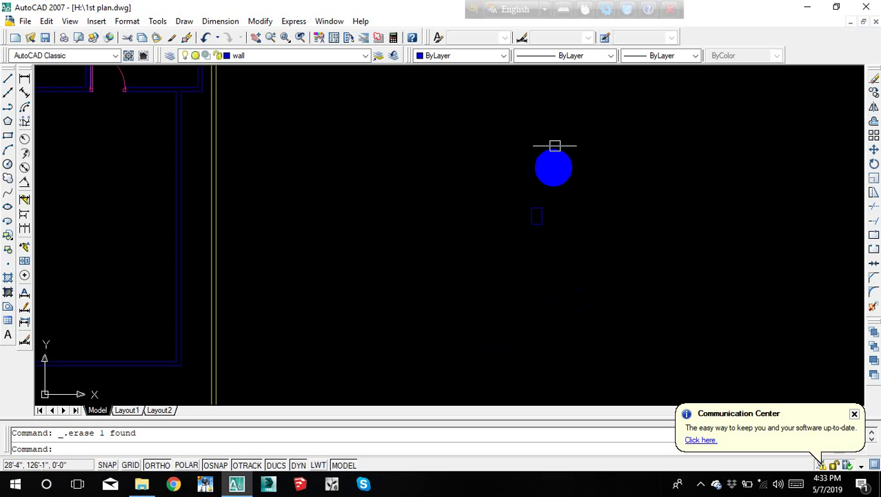
middle_drag(320, 199, 504, 253)
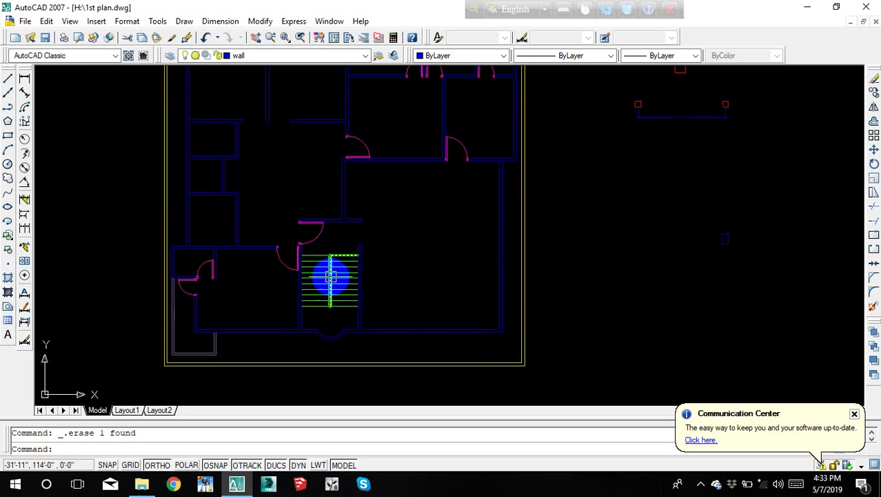
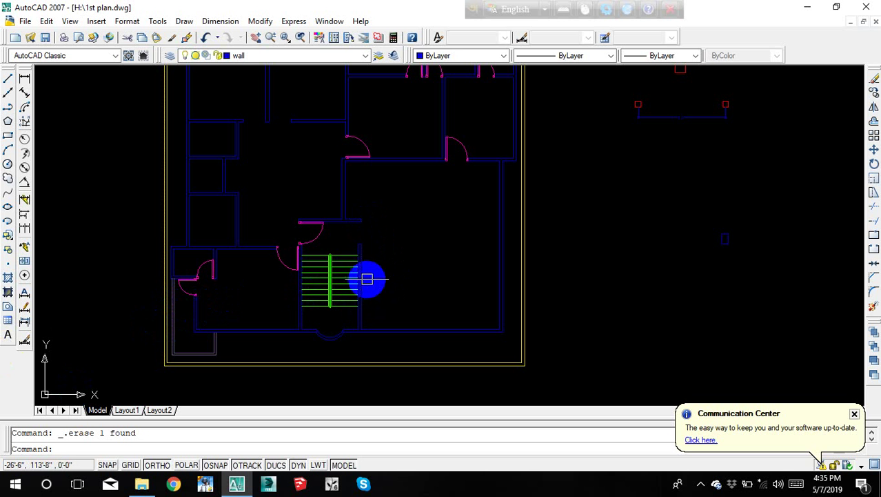
Step: Zoom and pan around the drawing to locate the sample red column square
scroll(364, 300, down, 1)
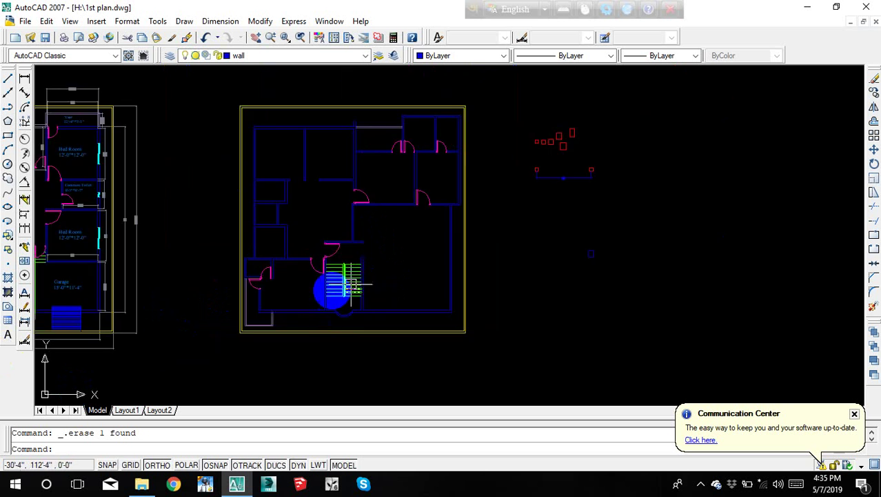
middle_drag(336, 288, 353, 312)
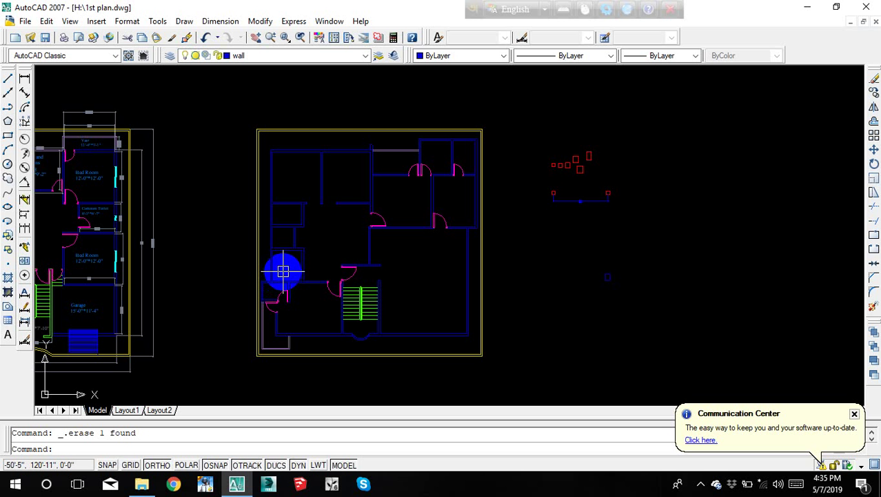
mouse_move(395, 291)
middle_down()
mouse_move(272, 311)
mouse_move(320, 300)
mouse_move(299, 300)
middle_up()
scroll(268, 301, down, 2)
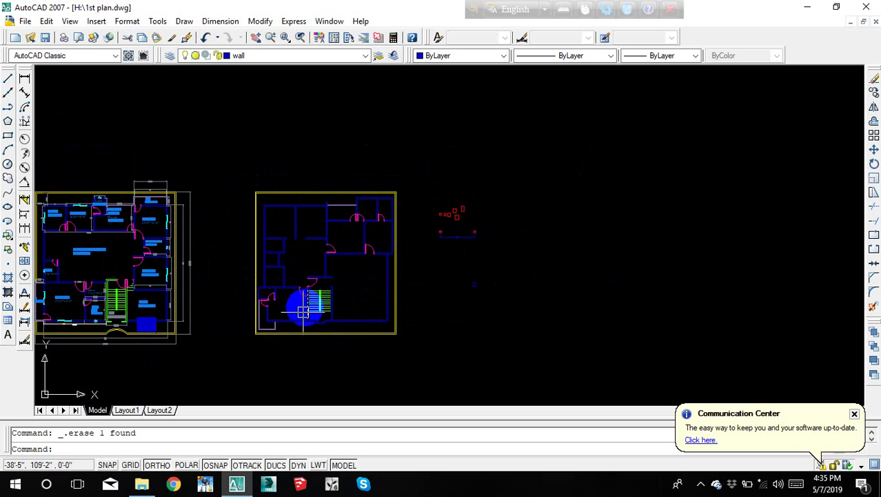
scroll(425, 232, up, 1)
scroll(295, 312, up, 1)
scroll(302, 321, up, 1)
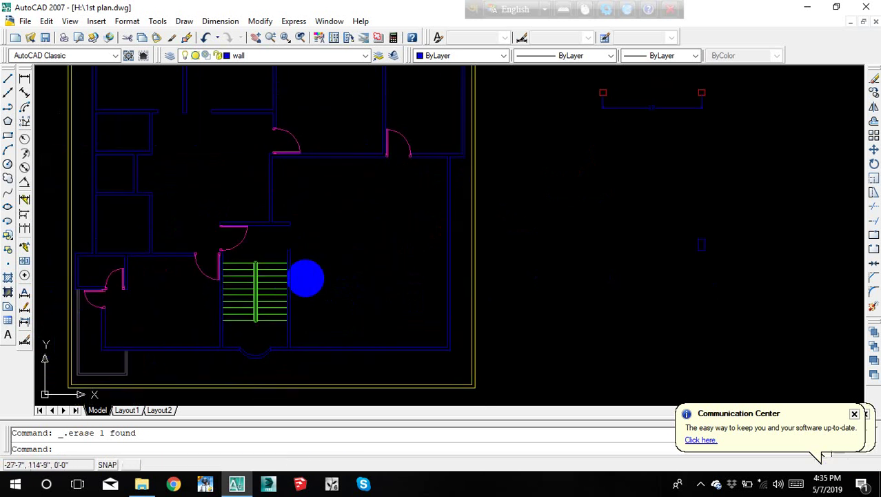
scroll(305, 276, up, 1)
scroll(458, 285, down, 3)
scroll(466, 178, up, 1)
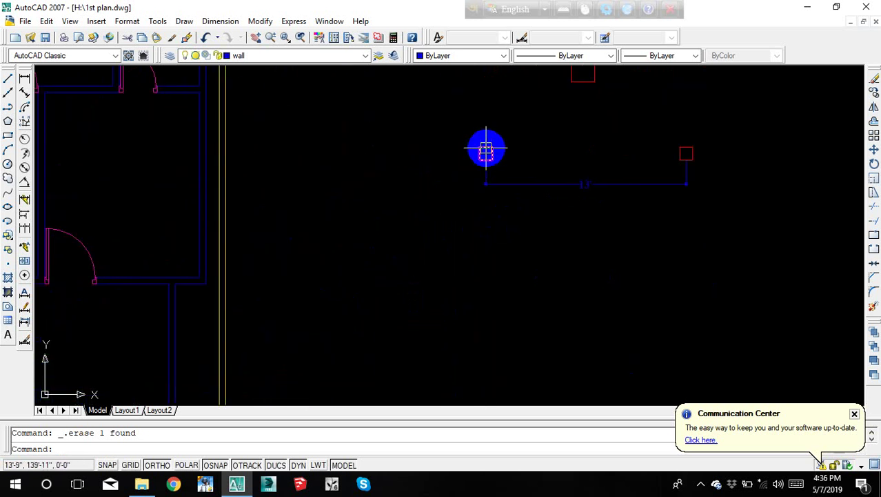
scroll(487, 148, up, 1)
Step: Copy the red column square from its corner base point onto the stair wall corner
click(487, 147)
text(c)
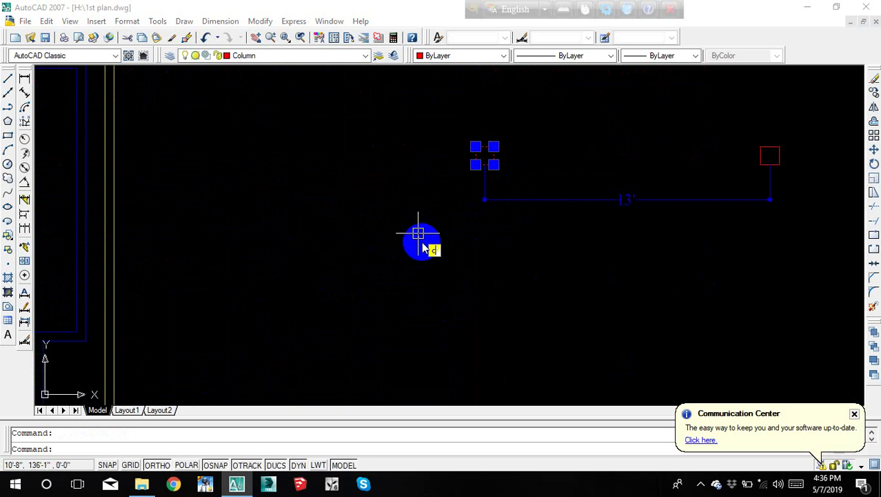
text(p)
key(Return)
click(476, 164)
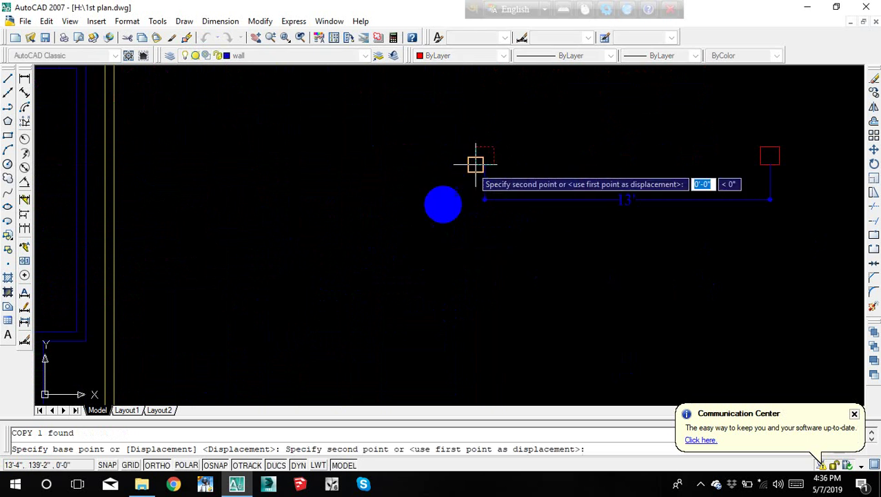
middle_drag(205, 272, 445, 140)
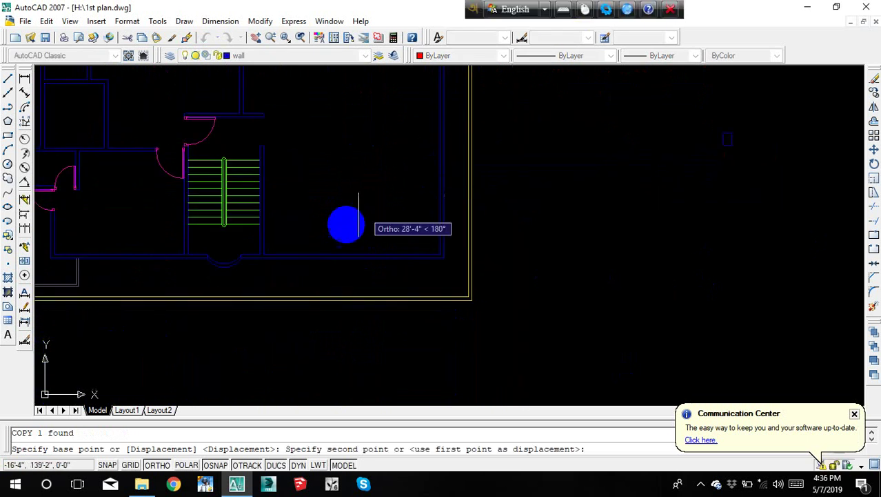
scroll(109, 258, up, 5)
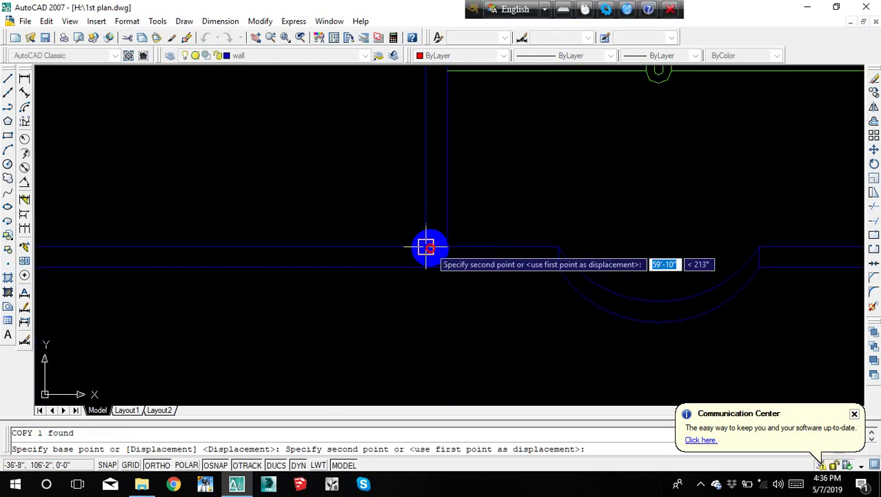
scroll(407, 256, down, 3)
click(522, 269)
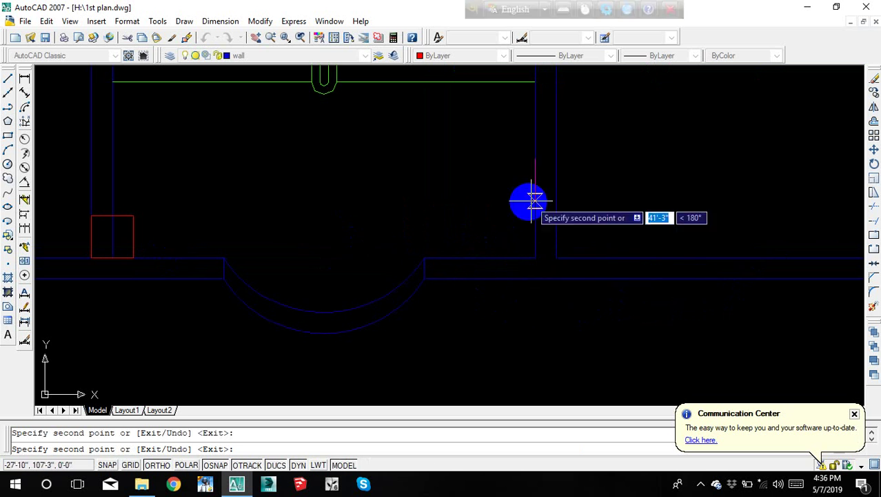
Step: Place another column copy at the upper wall corner beside the door
scroll(507, 238, down, 2)
middle_drag(507, 238, 502, 200)
scroll(508, 259, down, 3)
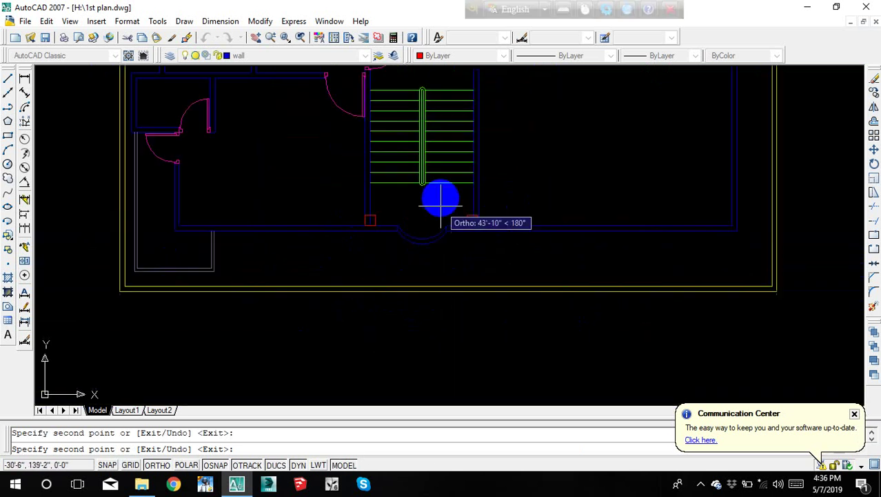
middle_drag(437, 196, 413, 322)
scroll(368, 175, up, 2)
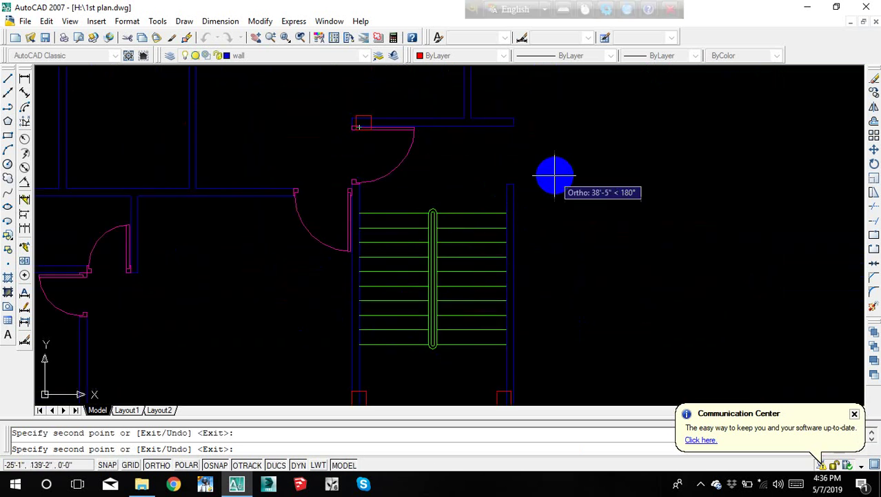
click(501, 119)
key(Escape)
scroll(360, 196, down, 1)
scroll(393, 187, up, 3)
scroll(403, 252, down, 3)
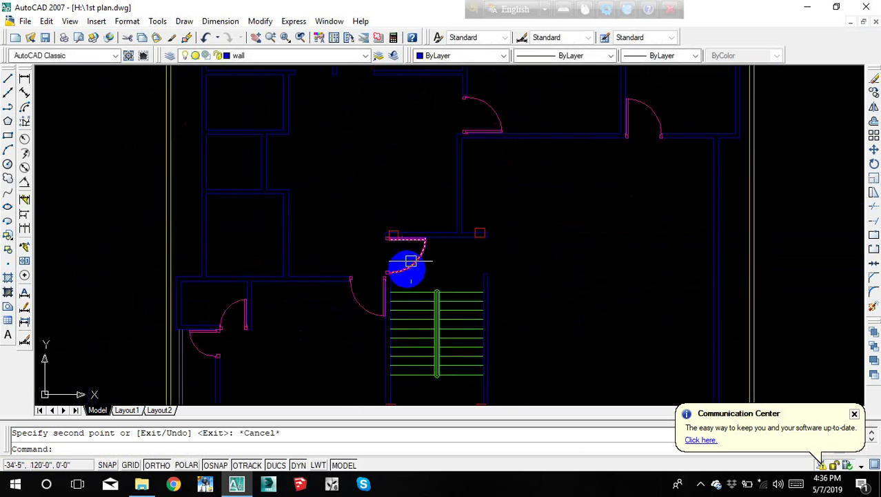
scroll(376, 201, down, 1)
scroll(353, 262, up, 5)
middle_drag(414, 309, 380, 247)
Step: Move the column at the stair's lower corner down onto the wall line
scroll(380, 246, up, 4)
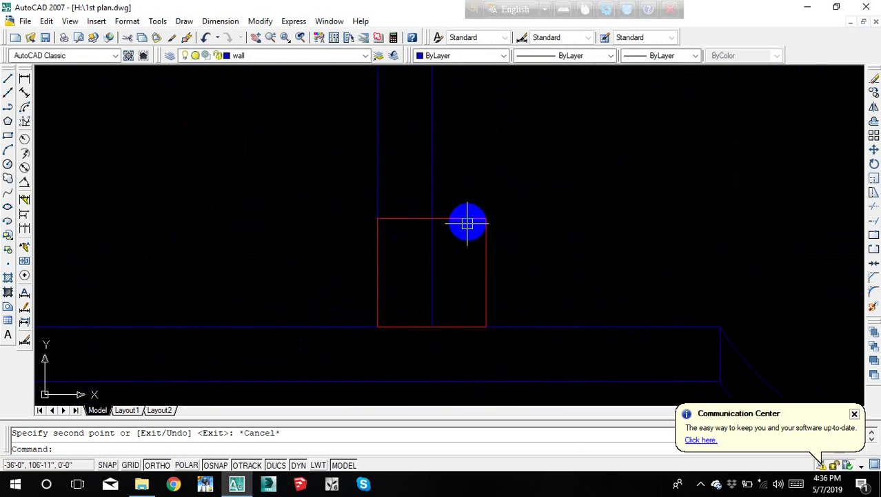
click(468, 219)
text(m)
key(Return)
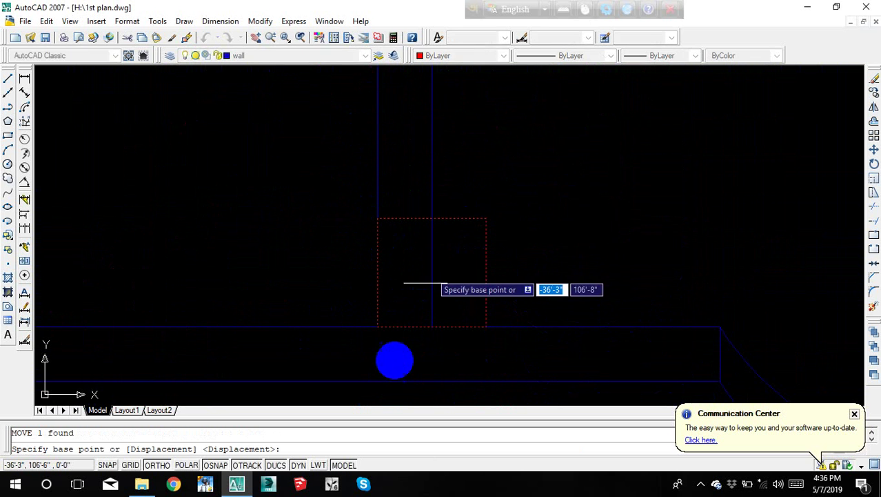
middle_drag(407, 343, 399, 212)
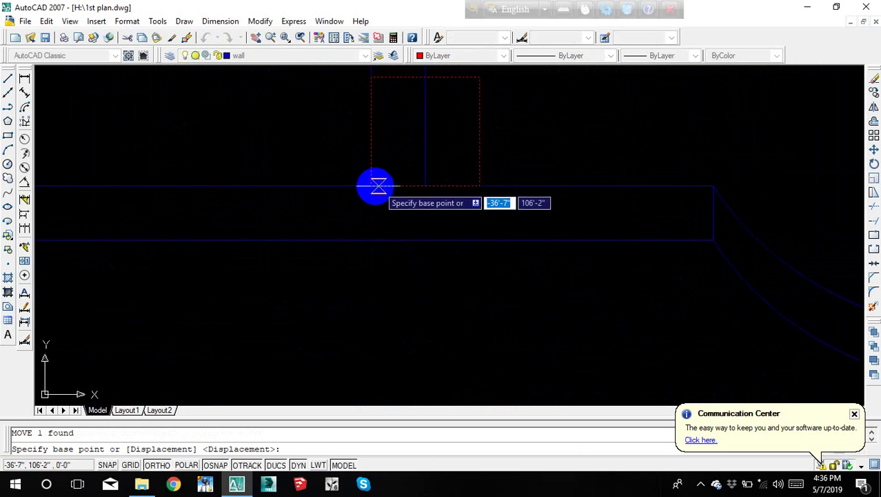
click(370, 186)
click(371, 240)
Step: Shift the next column right to the wall edge, then down onto the wall line below
scroll(405, 209, down, 5)
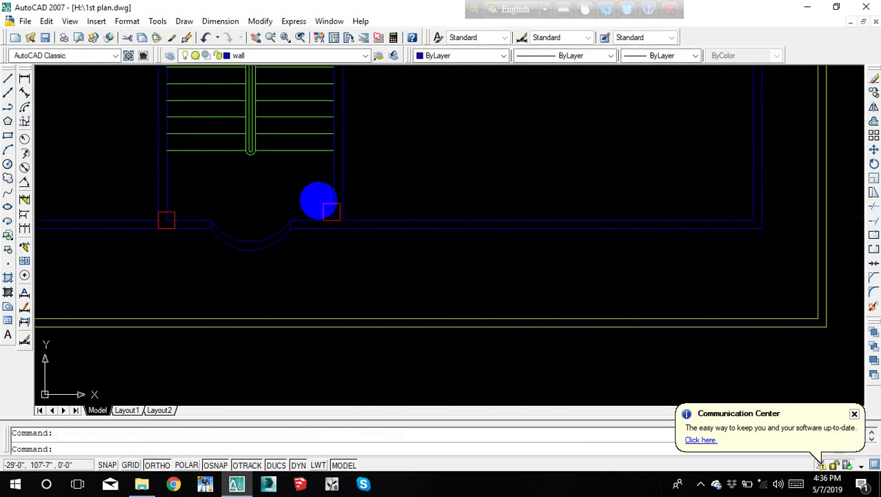
scroll(319, 199, up, 4)
click(348, 215)
click(160, 159)
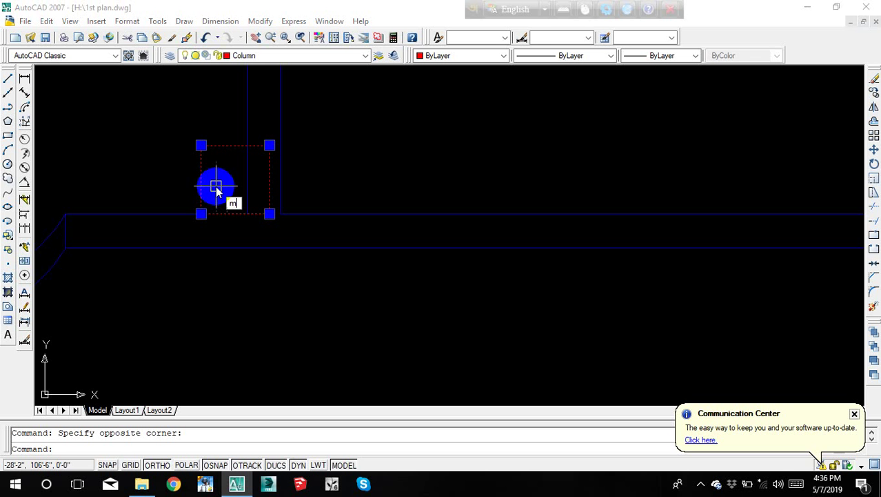
text(m)
key(Return)
click(270, 213)
click(280, 214)
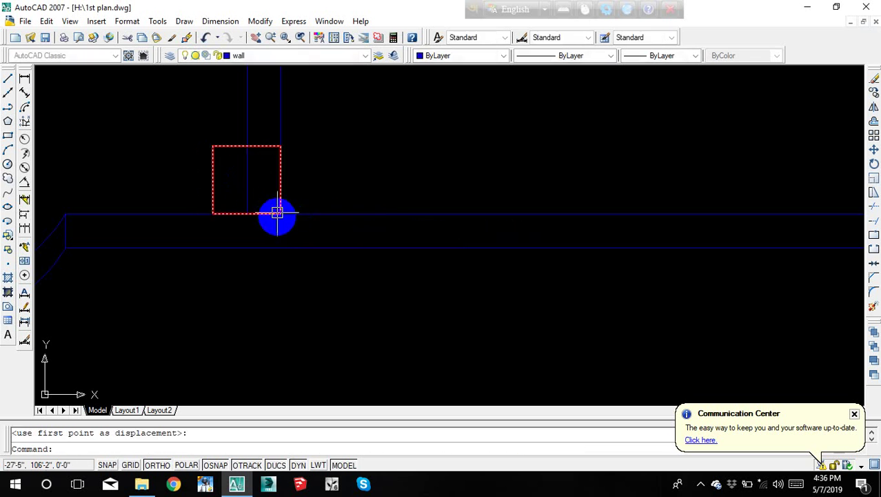
click(280, 214)
text(m)
key(Return)
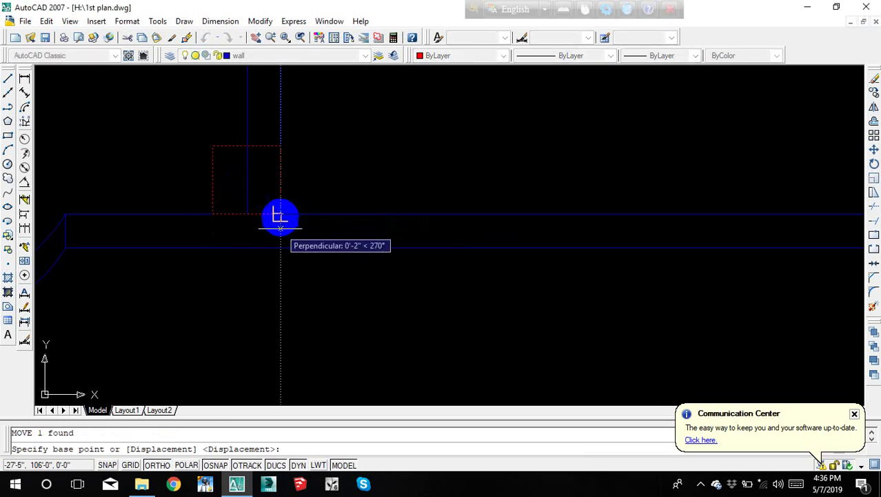
click(280, 214)
click(280, 245)
Step: Move the column beside the upper door so it aligns with the wall corner
scroll(304, 228, down, 4)
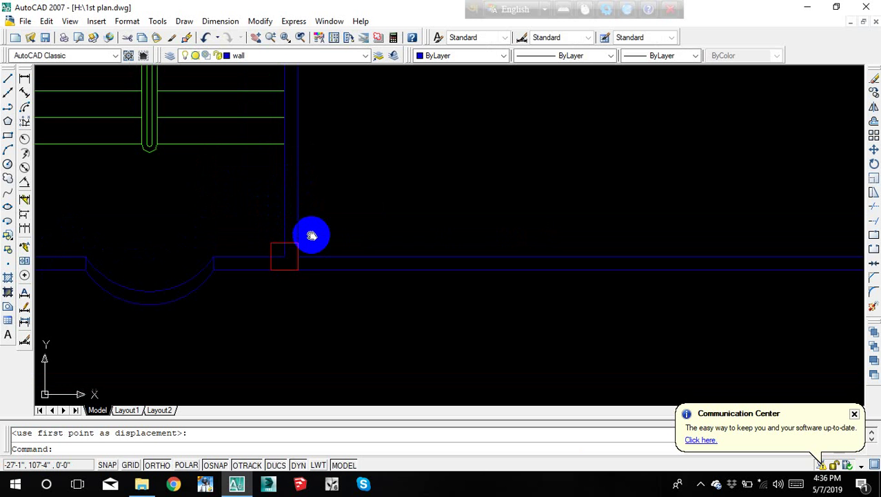
scroll(304, 227, down, 2)
scroll(285, 210, up, 1)
scroll(255, 159, up, 2)
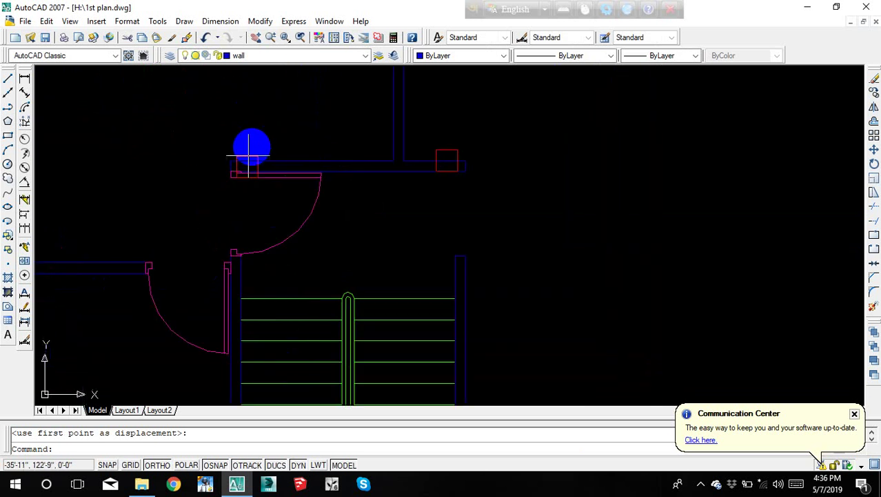
scroll(247, 163, up, 2)
click(255, 153)
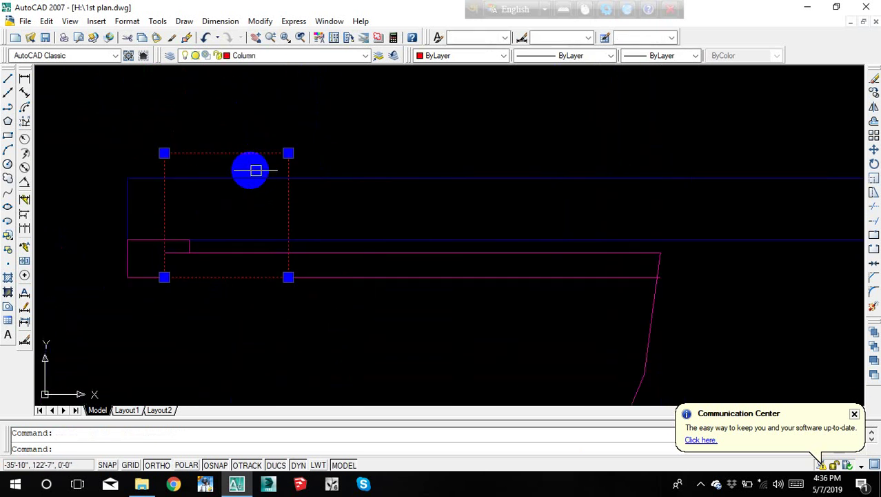
text(m)
key(Return)
click(164, 153)
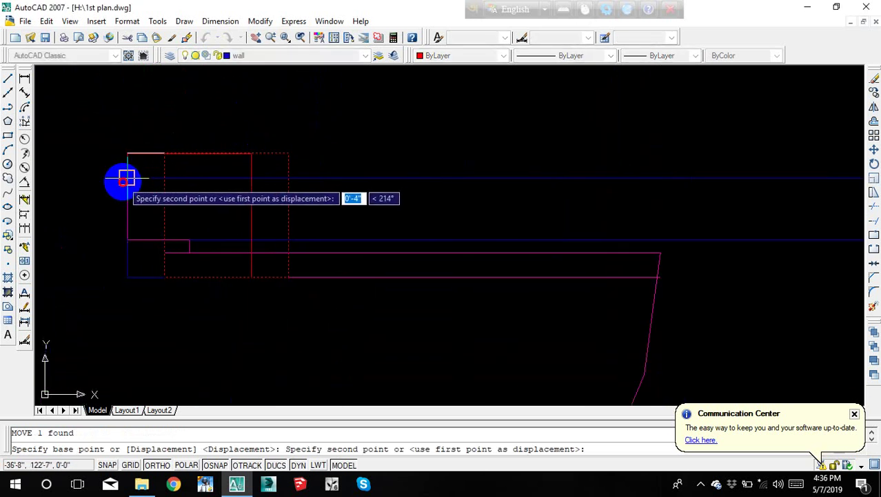
click(126, 178)
Step: Move the other upper wall column onto its wall corner
scroll(235, 183, down, 3)
middle_drag(315, 197, 419, 151)
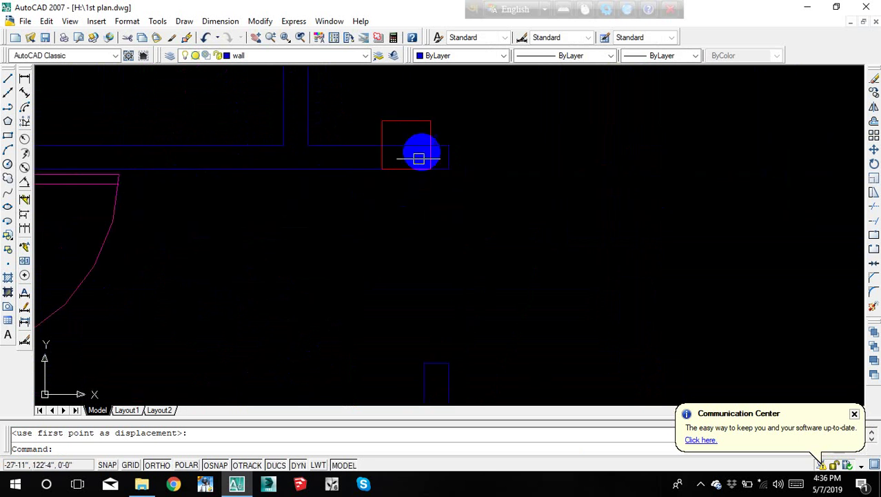
scroll(420, 119, up, 3)
click(420, 121)
text(m)
key(Return)
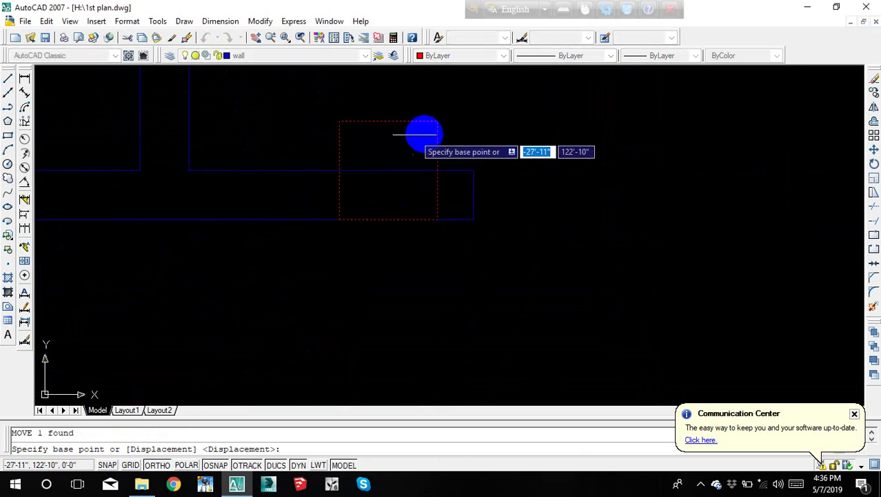
click(437, 121)
click(472, 181)
scroll(429, 178, down, 5)
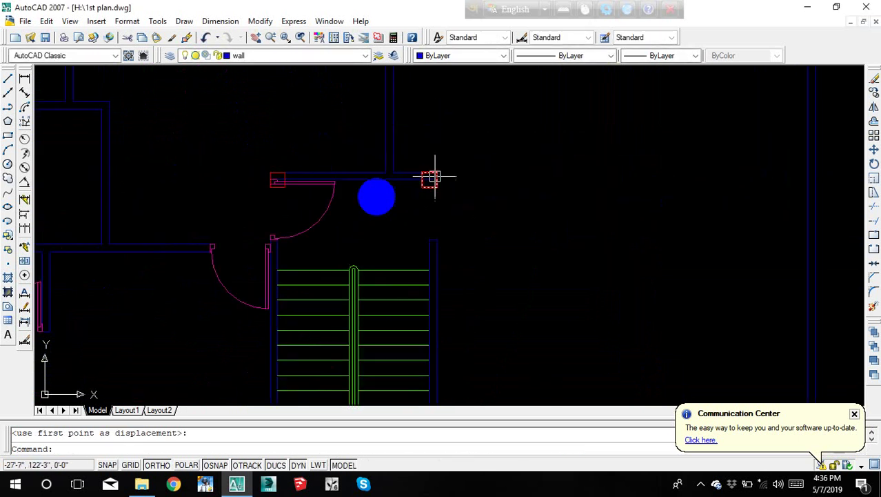
scroll(309, 185, up, 2)
scroll(306, 181, up, 1)
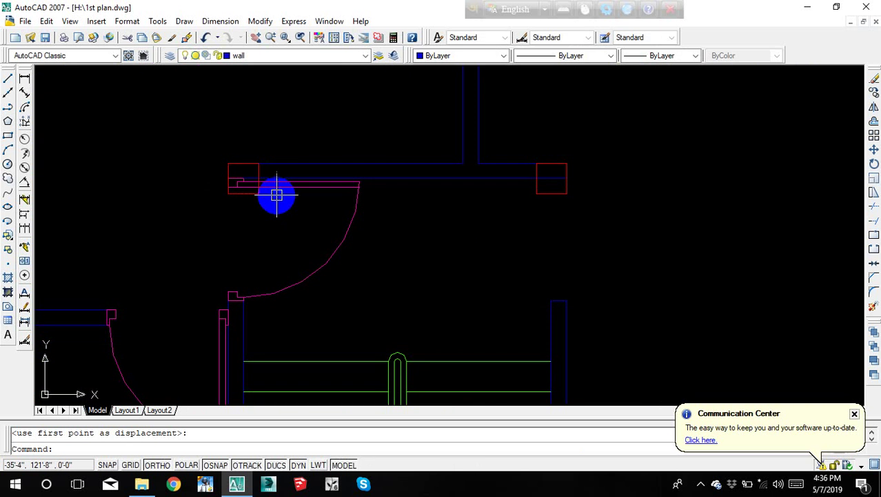
scroll(279, 192, up, 2)
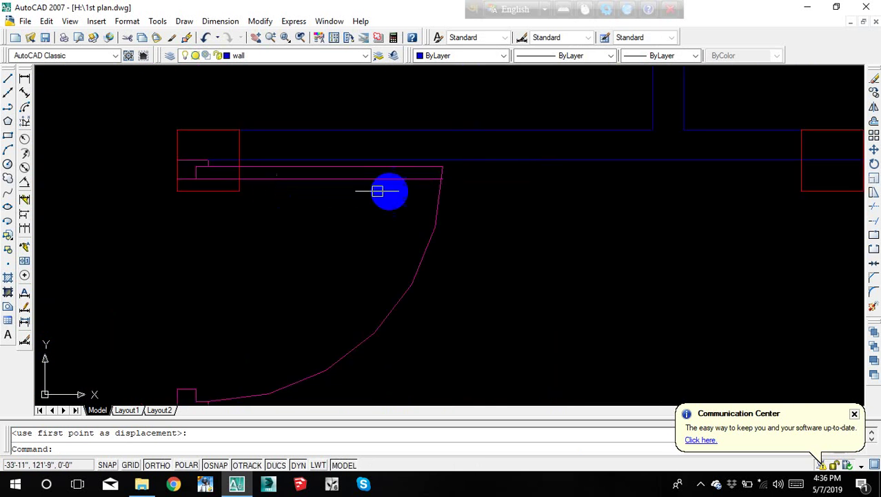
scroll(413, 175, up, 2)
Step: Select the door opening lines, swing arc and adjoining wall lines with selection windows
click(503, 135)
click(344, 207)
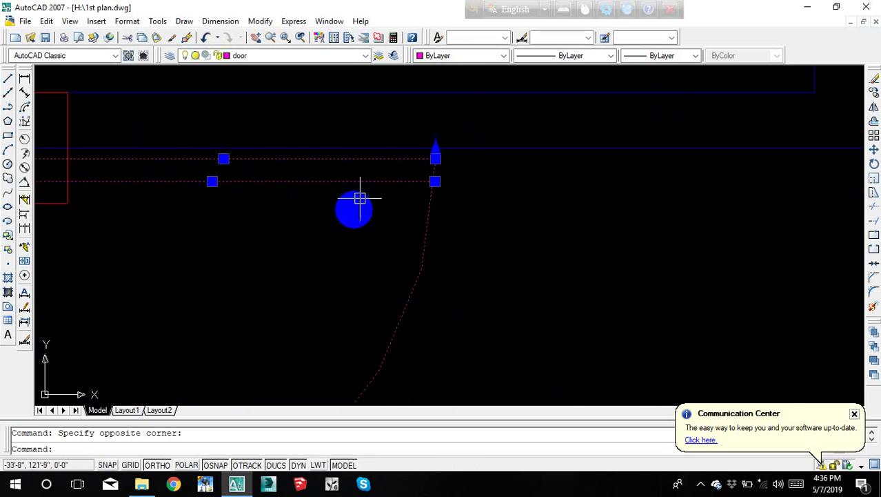
scroll(199, 223, down, 2)
scroll(74, 216, up, 3)
click(75, 220)
click(494, 97)
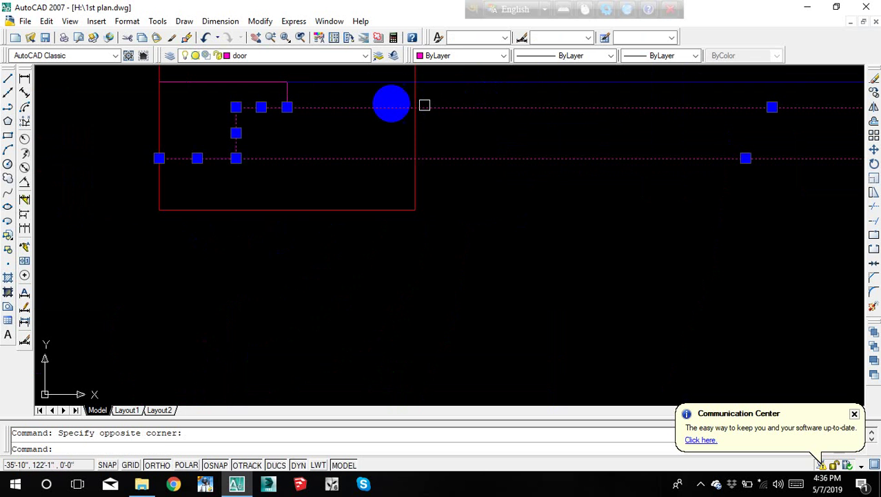
middle_drag(249, 119, 276, 198)
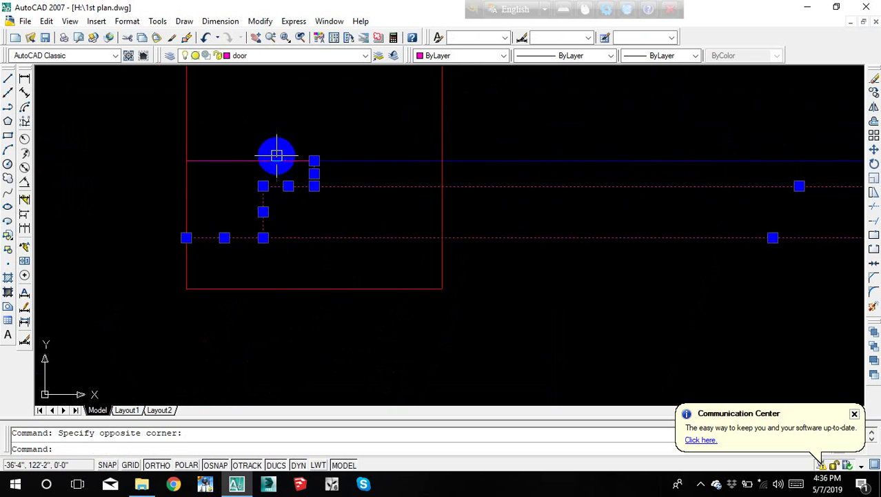
scroll(276, 161, up, 2)
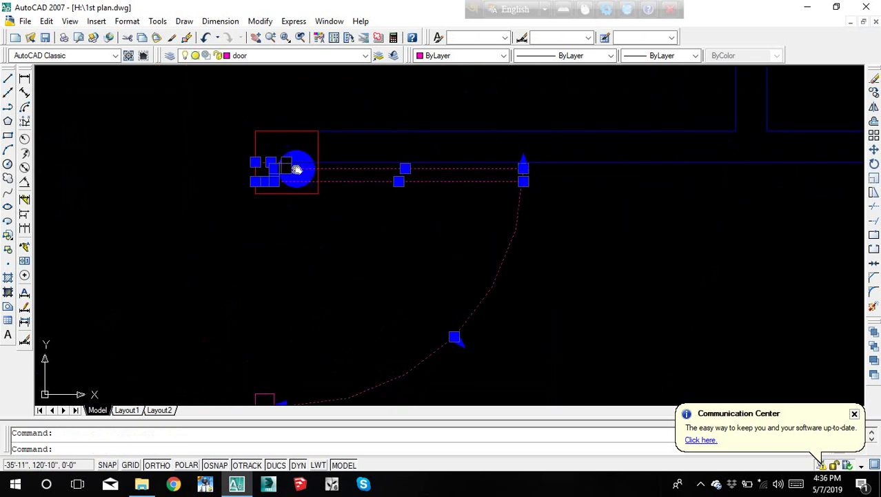
mouse_move(295, 167)
middle_down()
mouse_move(207, 309)
mouse_move(246, 242)
mouse_move(229, 200)
middle_up()
click(364, 182)
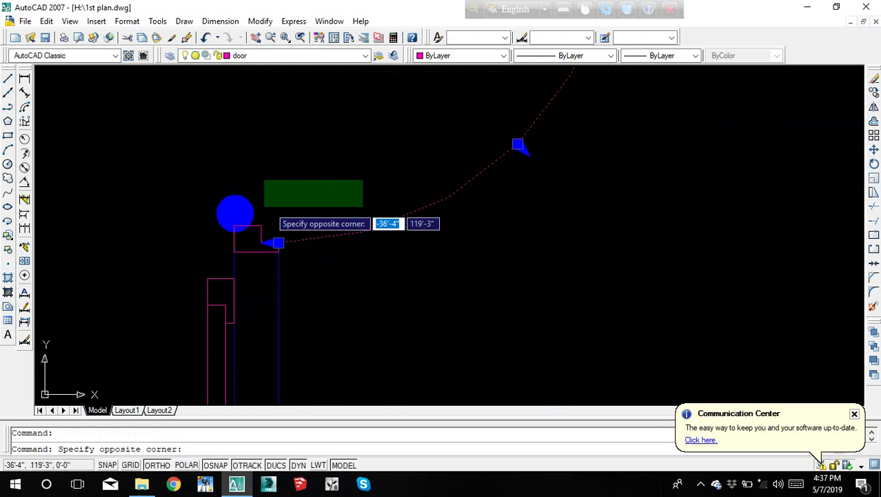
click(217, 233)
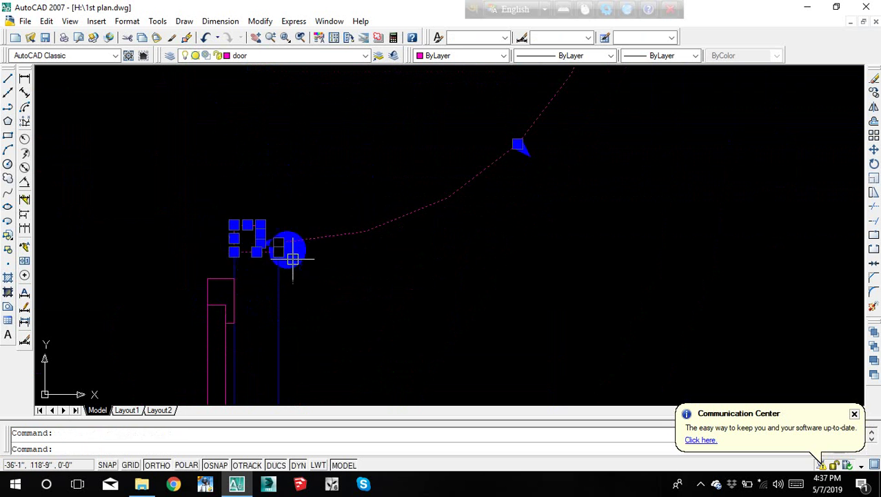
scroll(291, 252, up, 5)
click(161, 321)
click(308, 162)
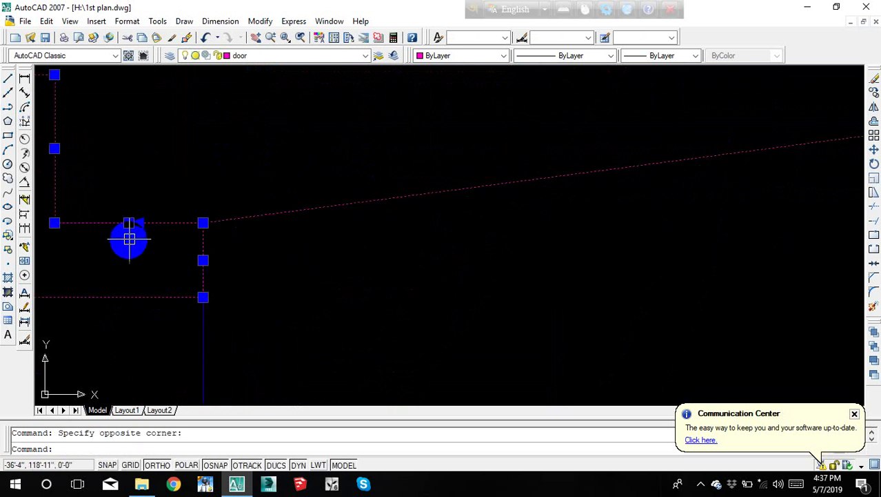
scroll(220, 200, down, 3)
middle_drag(221, 200, 227, 308)
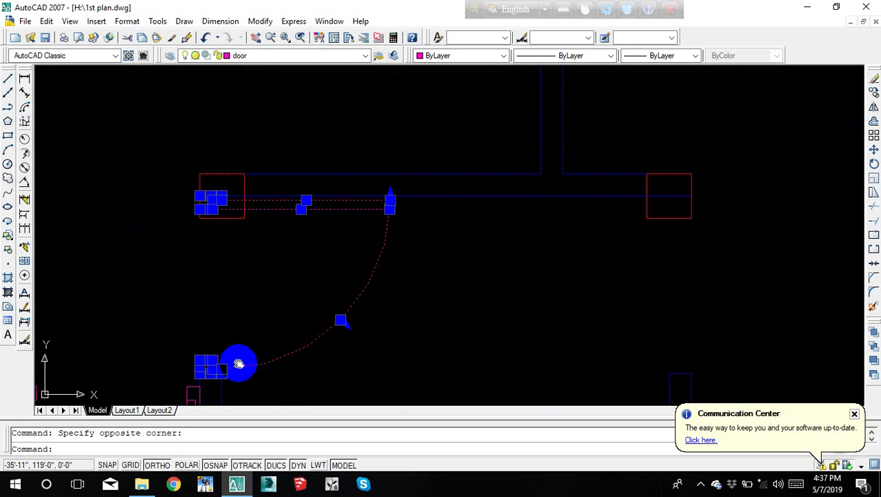
text(m)
Step: Move the selected door objects down from the door corner to below the column
key(Return)
scroll(181, 186, up, 3)
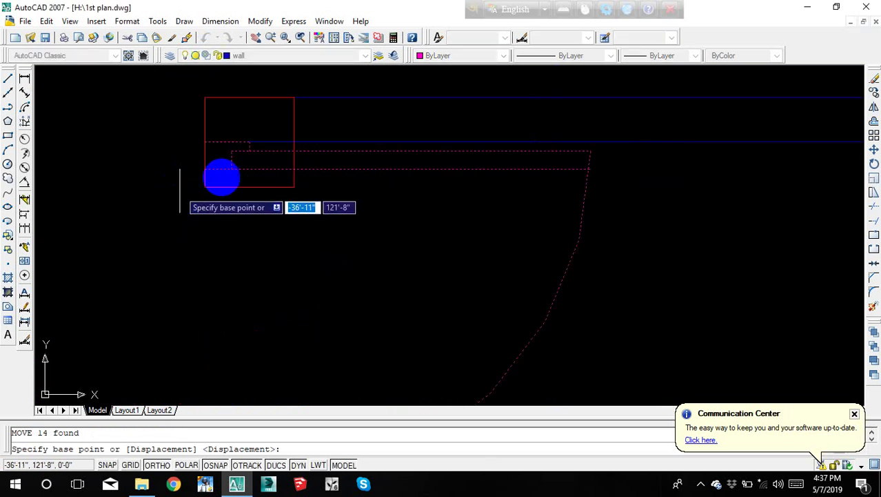
click(204, 143)
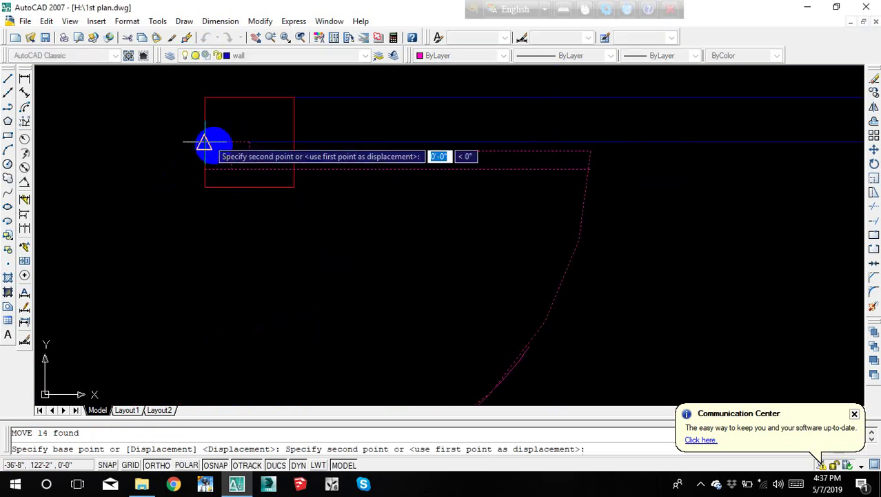
click(205, 187)
key(Escape)
Step: Trim the leftover upper line end and short stub at the door corner
text(tr)
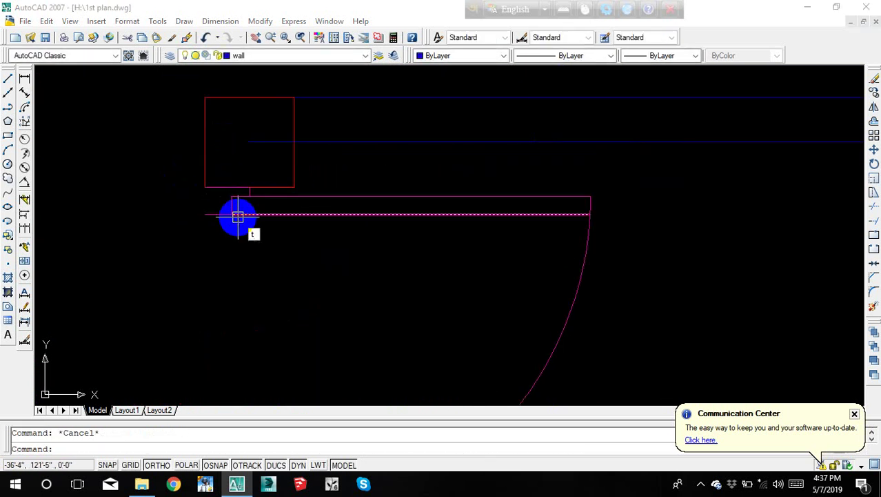
key(Return)
key(Return)
scroll(259, 200, down, 6)
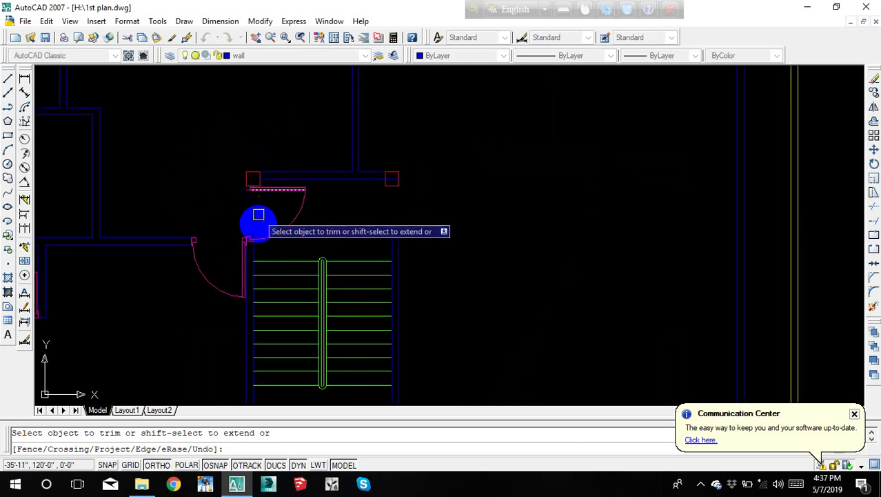
scroll(276, 166, up, 1)
scroll(269, 172, up, 4)
scroll(287, 183, up, 2)
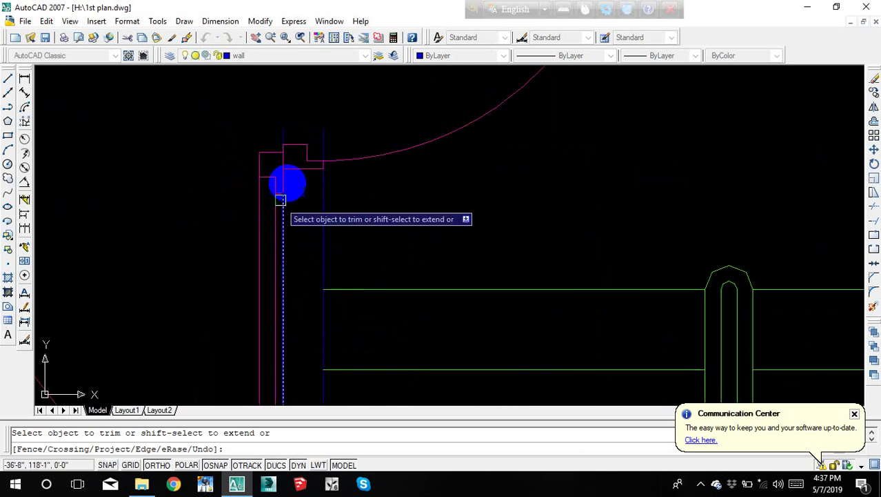
scroll(304, 162, up, 1)
click(333, 138)
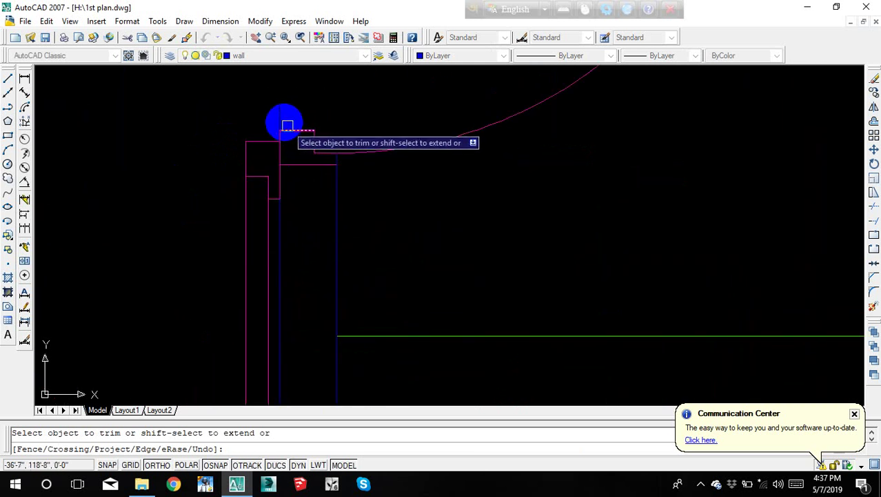
click(281, 123)
key(Escape)
Step: Zoom out and pan to review the stair area with its corner column squares
scroll(307, 179, down, 2)
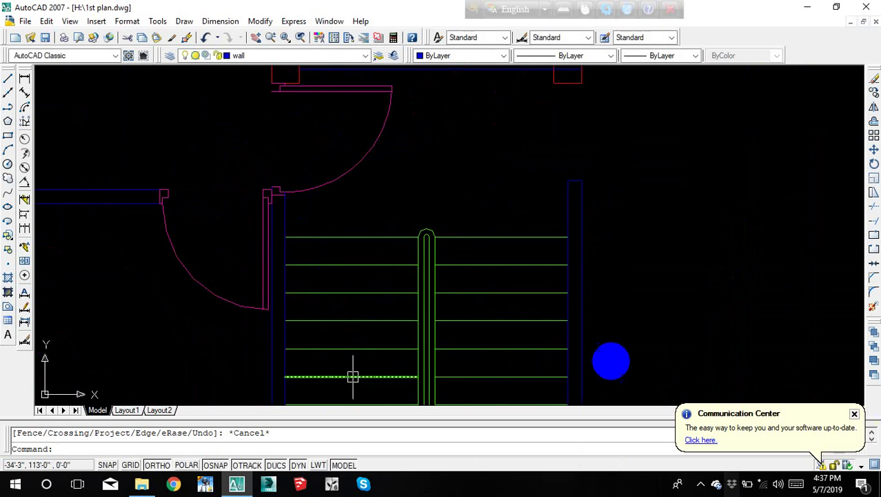
click(701, 483)
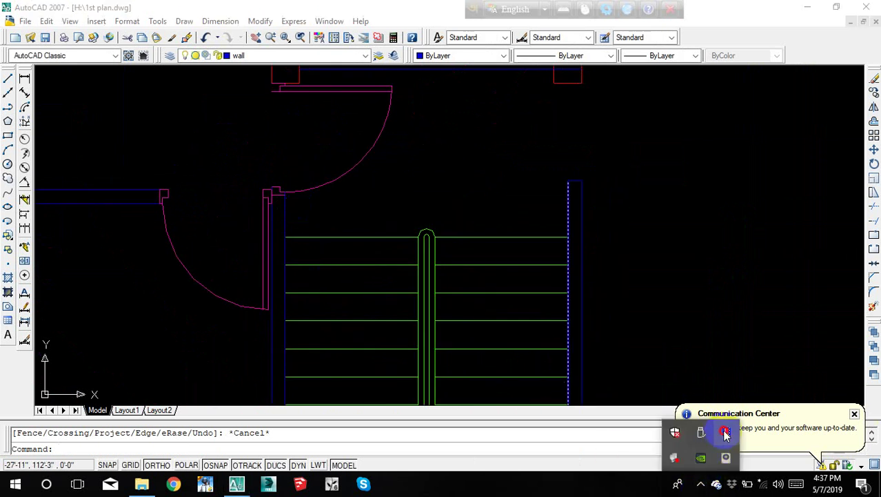
scroll(394, 237, down, 8)
scroll(512, 141, up, 6)
scroll(383, 203, down, 1)
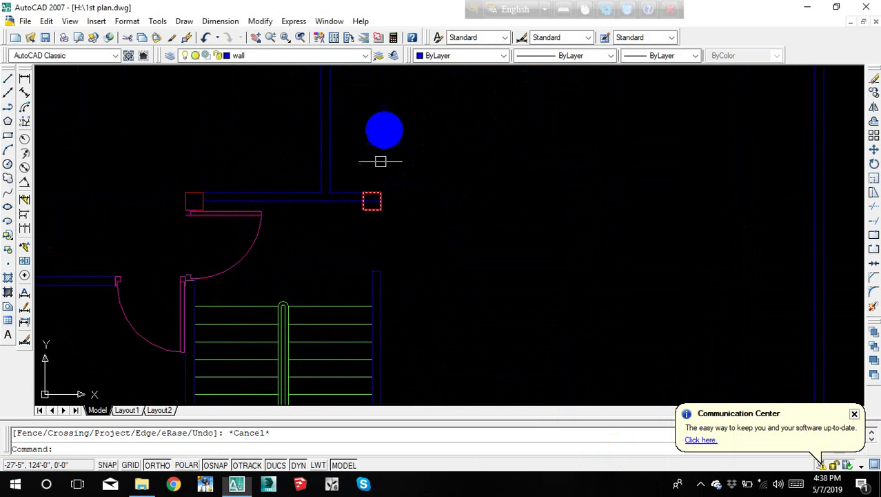
scroll(338, 230, down, 5)
scroll(411, 297, up, 3)
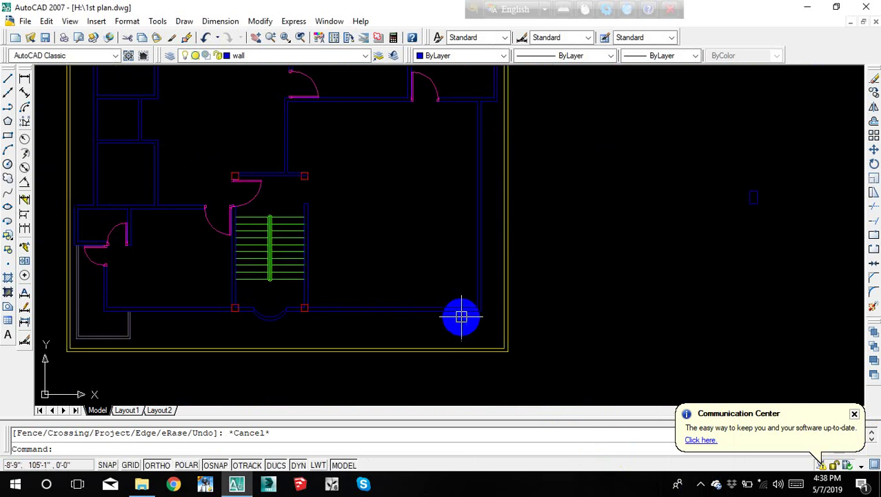
scroll(456, 289, down, 4)
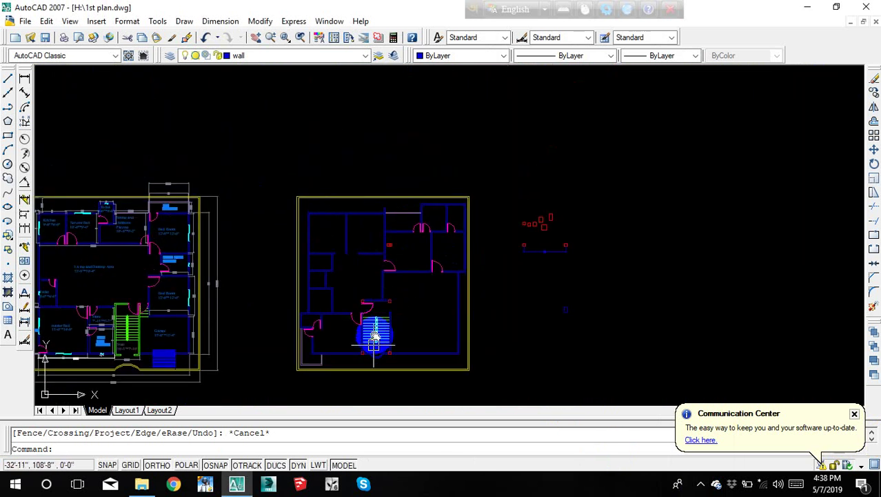
middle_drag(373, 352, 384, 291)
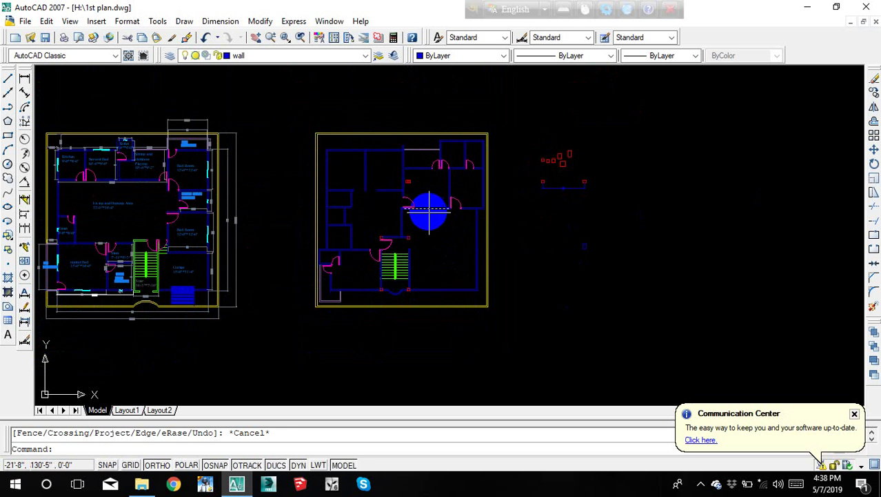
scroll(365, 235, up, 5)
middle_drag(282, 204, 253, 187)
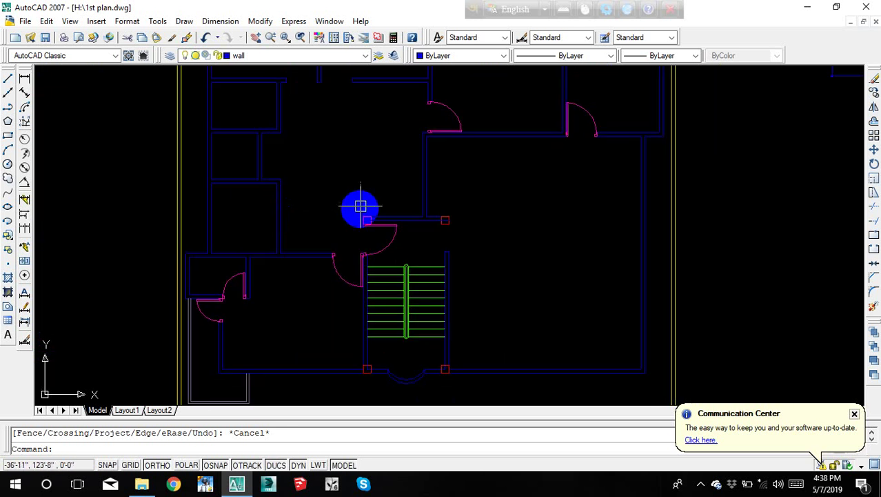
Step: Add a 16'-4" linear dimension from the column corner along the upper wall
click(367, 219)
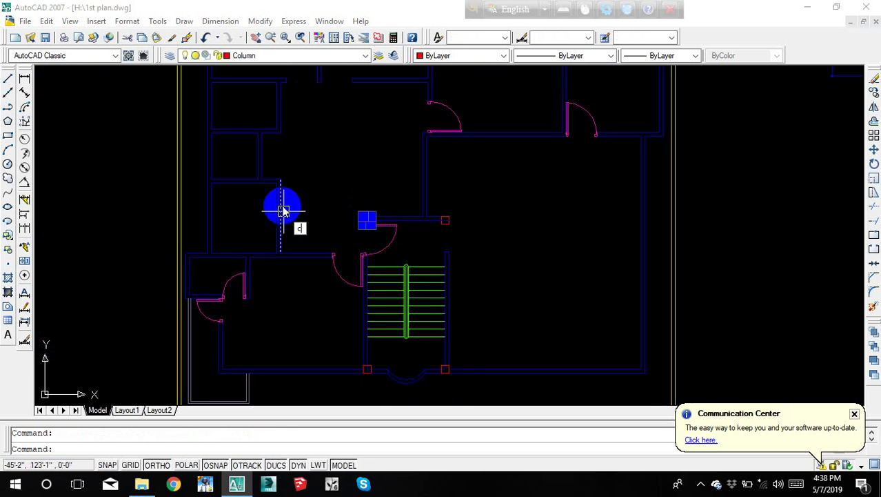
key(Escape)
text(dli)
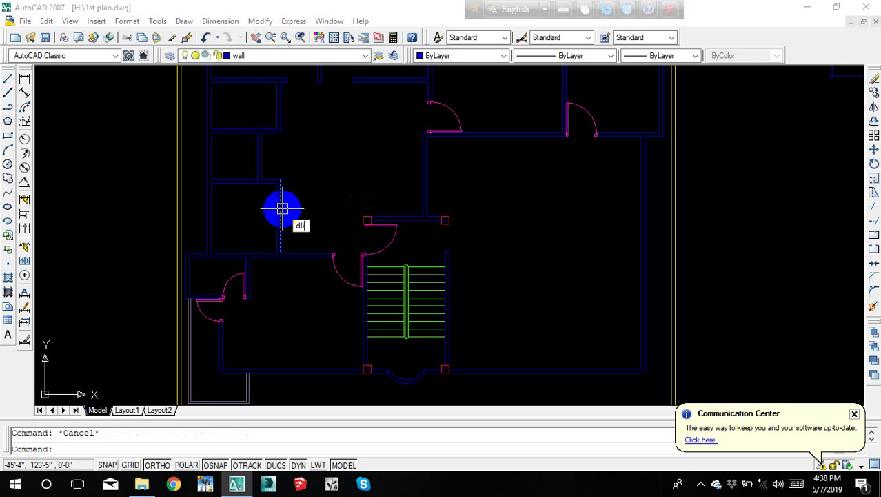
key(Return)
scroll(355, 221, up, 5)
click(378, 219)
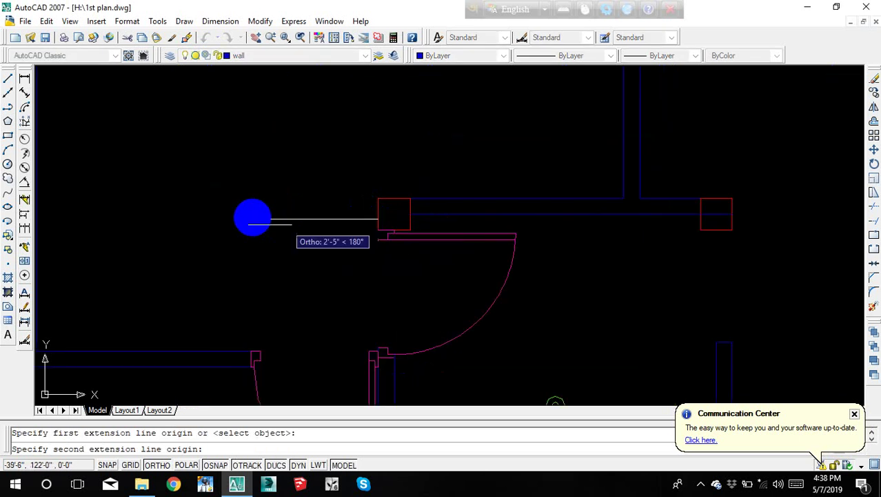
scroll(252, 219, down, 3)
click(138, 221)
click(190, 227)
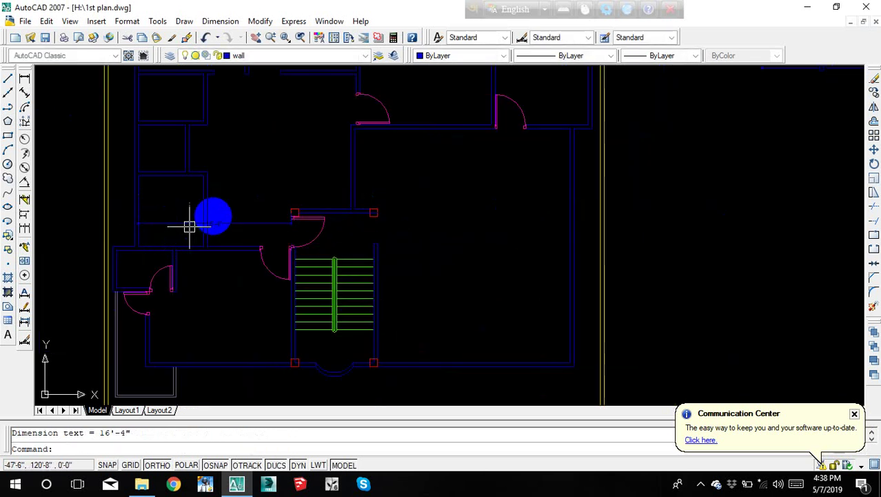
Step: Shorten the dimension with its grips from 16'-4" to 14'-8", then to 12'-8"
scroll(207, 221, up, 5)
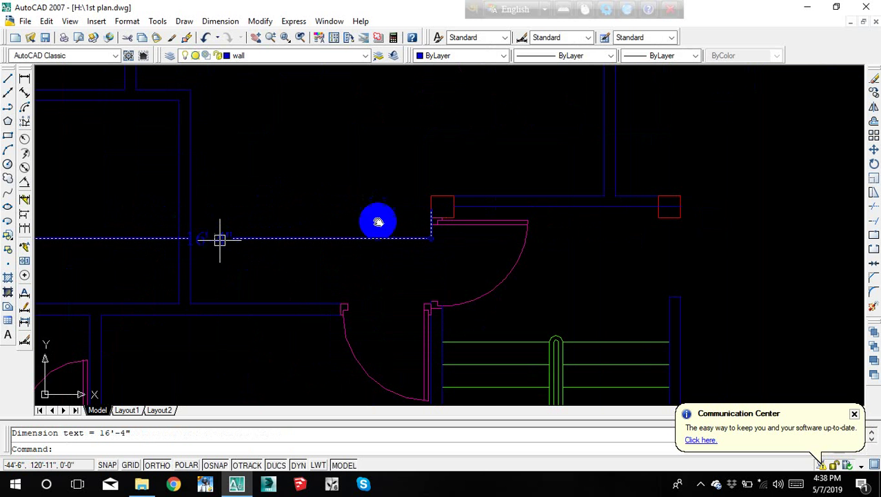
middle_drag(378, 221, 261, 197)
click(241, 200)
click(242, 201)
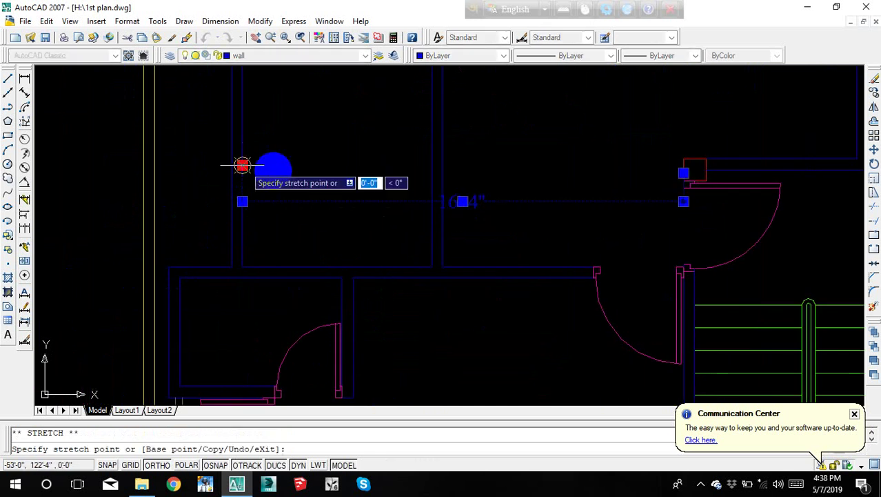
click(287, 169)
key(Escape)
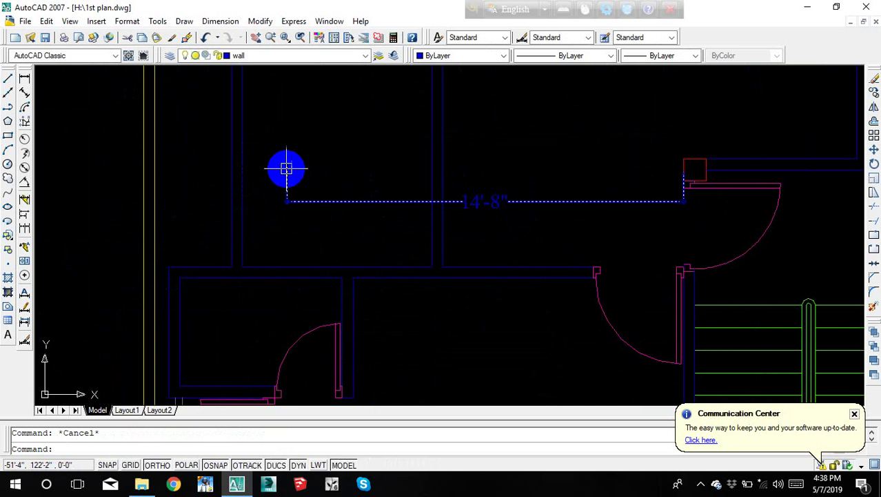
click(286, 168)
click(287, 166)
click(341, 167)
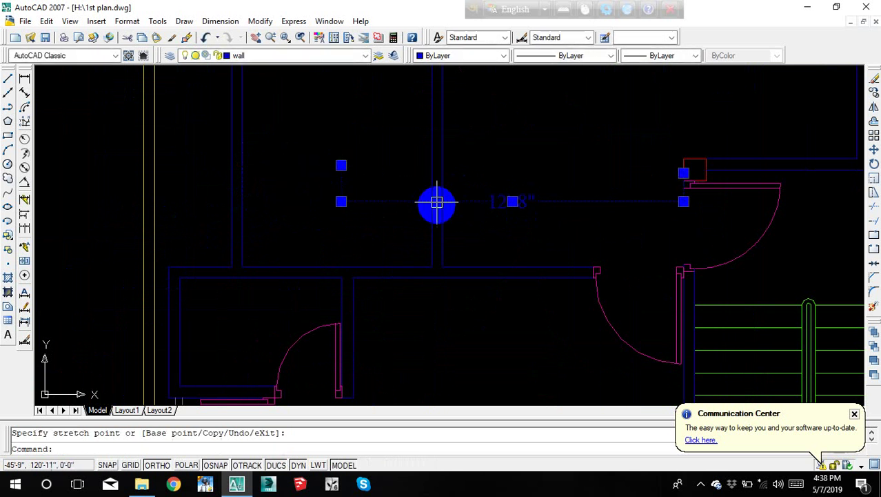
key(Escape)
Step: Stretch the 12'-8" dimension's grip by 4 so it reads 13'
click(333, 201)
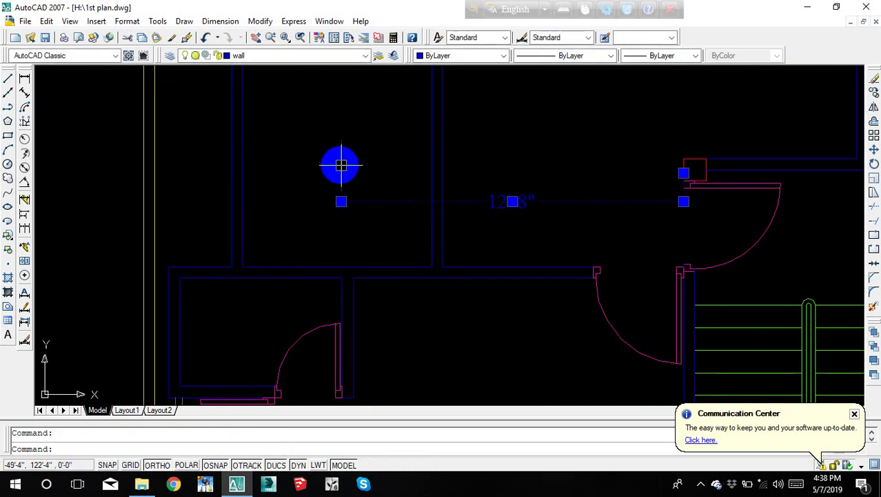
click(342, 165)
text(4)
key(Return)
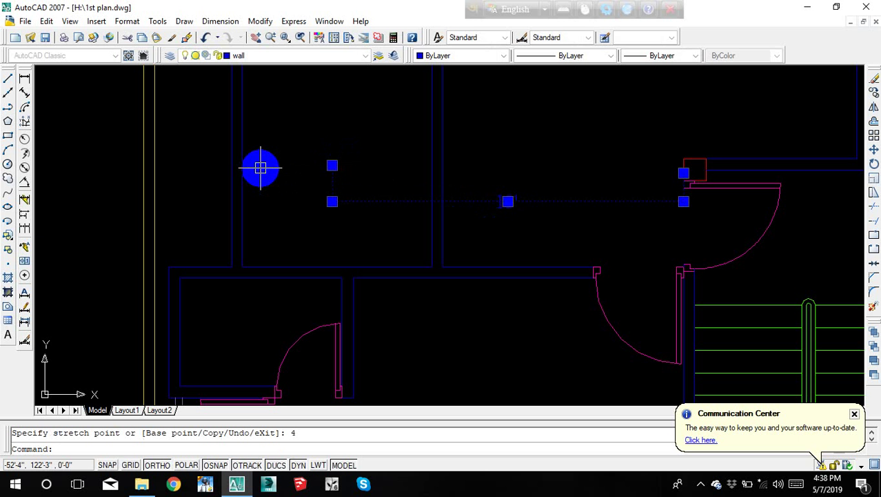
key(Escape)
Step: Copy the red corner column 13' to the left along the wall
click(690, 171)
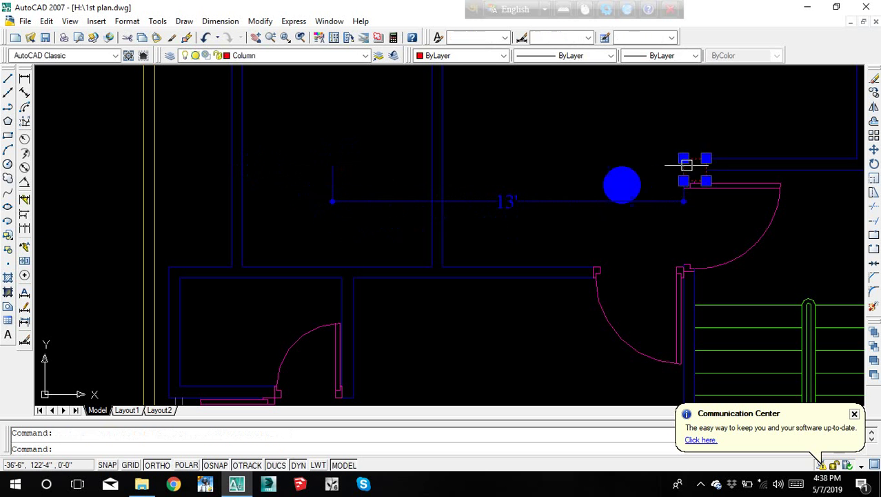
text(co)
key(Return)
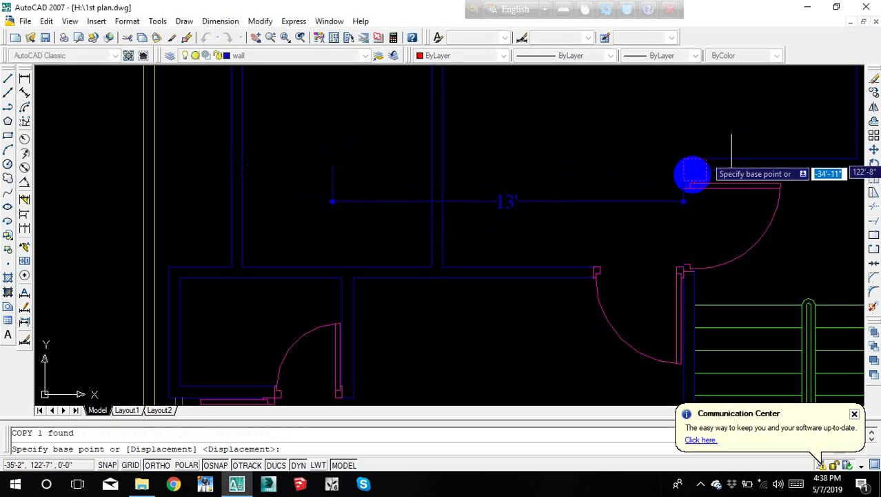
click(684, 158)
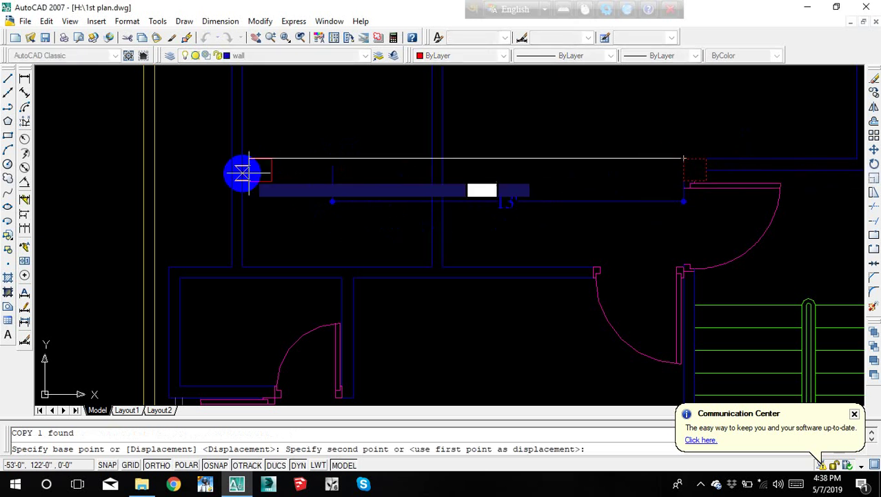
click(326, 173)
key(Escape)
Step: Move the copied column to a new position with M
scroll(324, 183, down, 2)
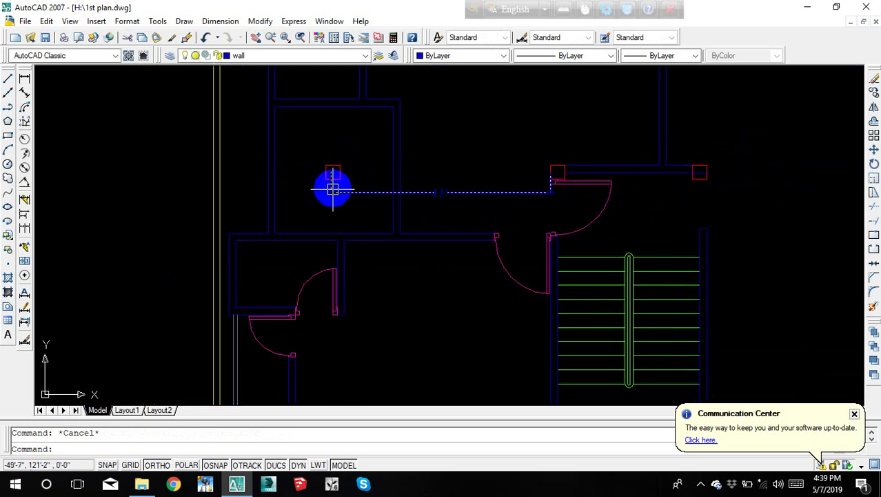
scroll(372, 220, up, 1)
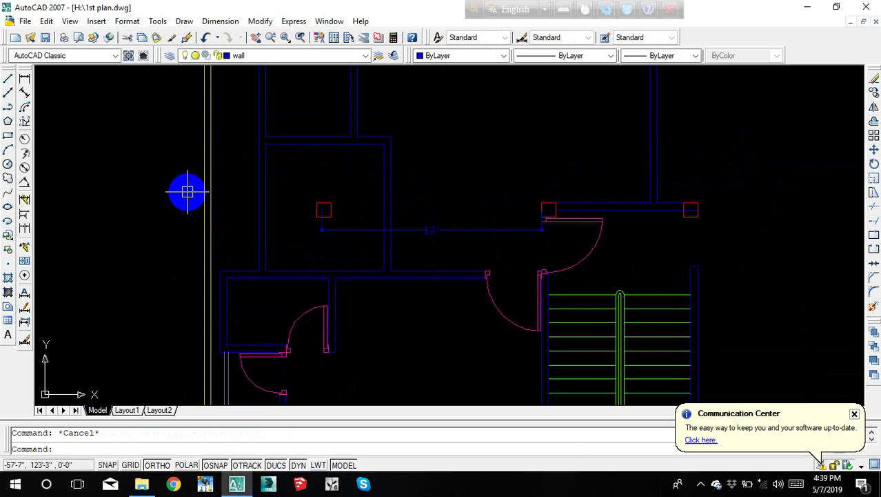
scroll(290, 199, up, 3)
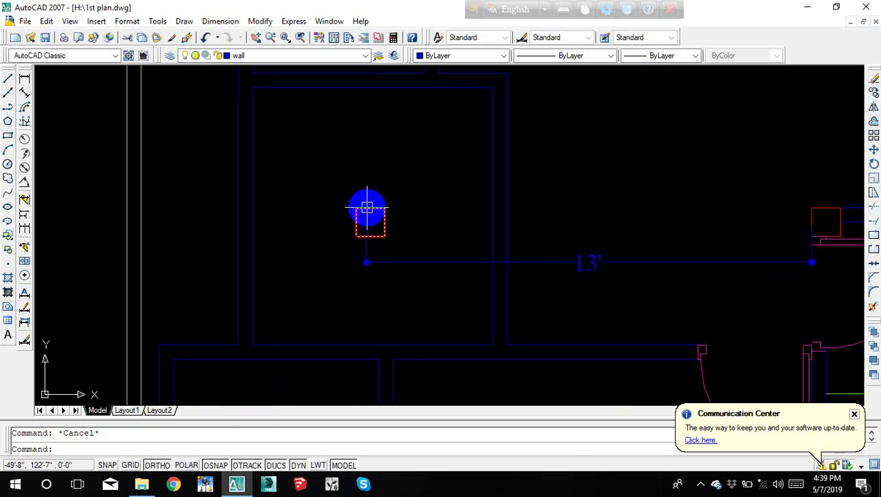
click(367, 207)
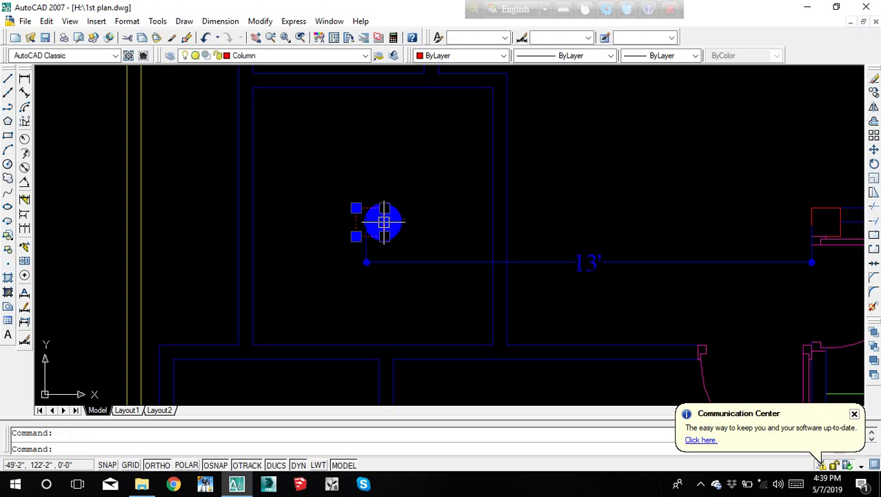
text(m)
key(Return)
click(352, 206)
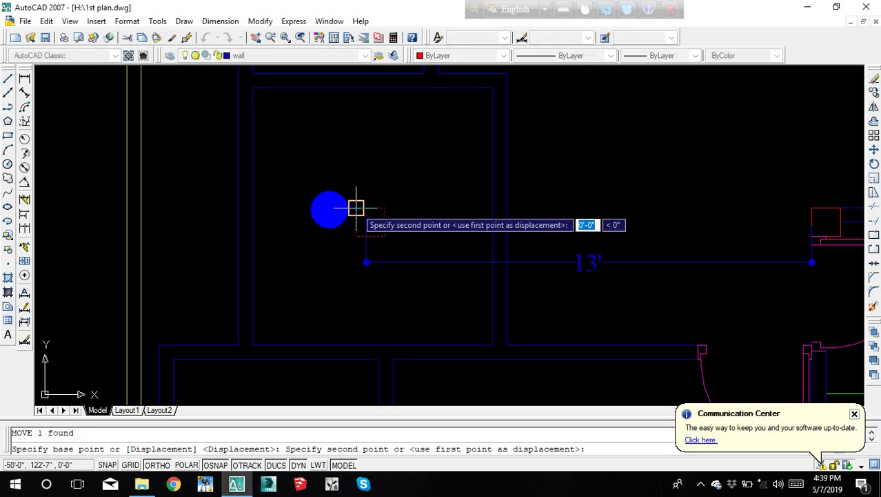
click(298, 218)
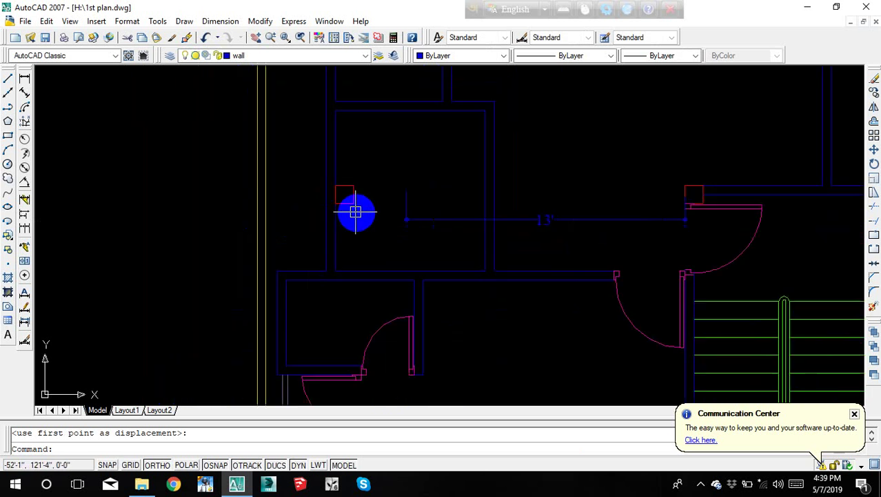
Step: Delete the misplaced column copy near the stairs
scroll(352, 208, down, 2)
scroll(309, 253, down, 2)
middle_drag(383, 180, 230, 221)
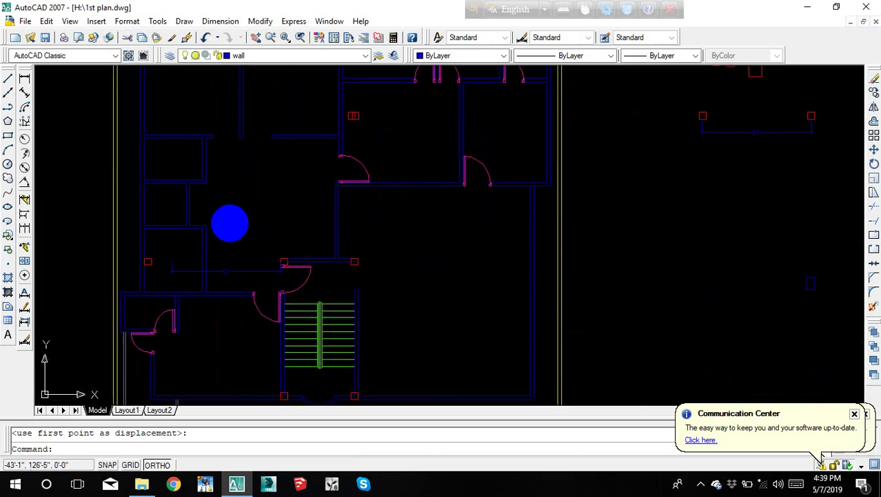
scroll(153, 268, up, 3)
click(131, 247)
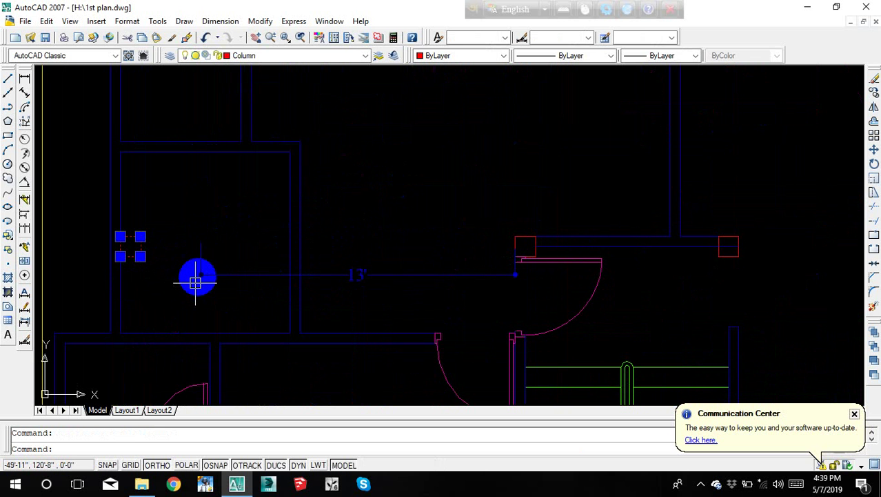
key(Delete)
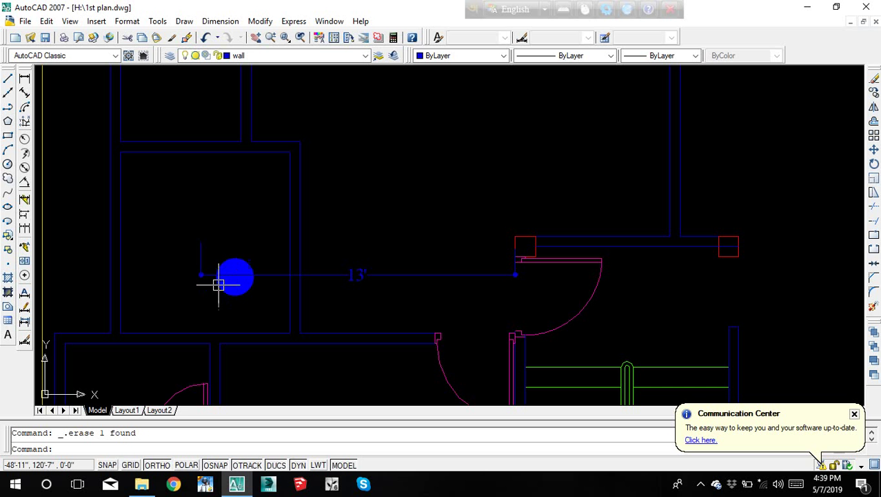
Step: Zoom and pan past the yellow border top to the right-hand plan's upper rooms
scroll(351, 240, down, 2)
scroll(265, 187, down, 2)
scroll(386, 205, down, 1)
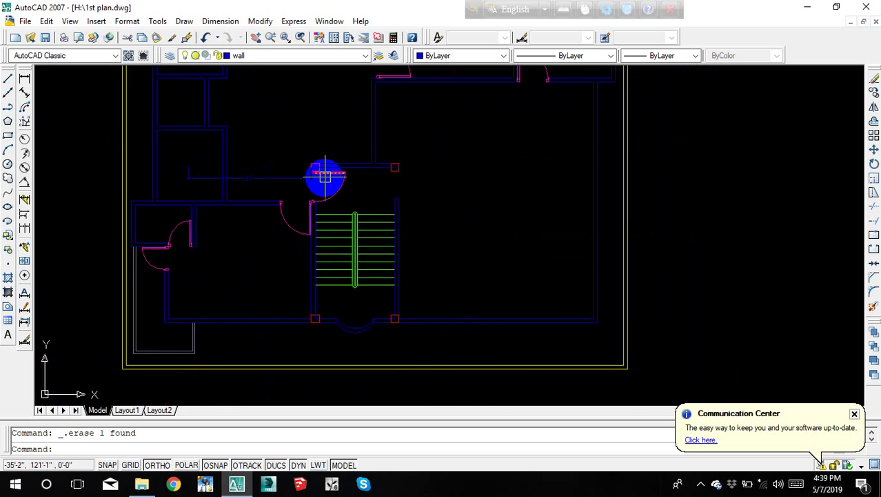
scroll(311, 158, up, 1)
scroll(310, 157, down, 1)
middle_drag(346, 181, 333, 223)
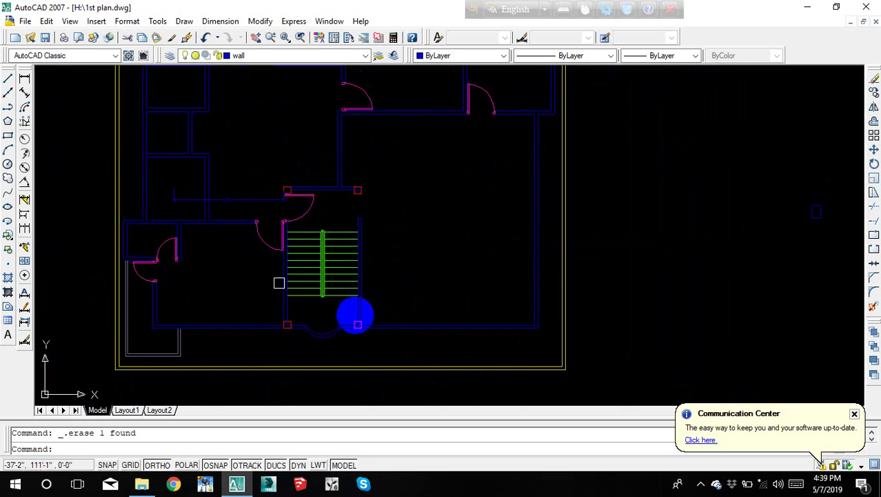
scroll(347, 241, down, 2)
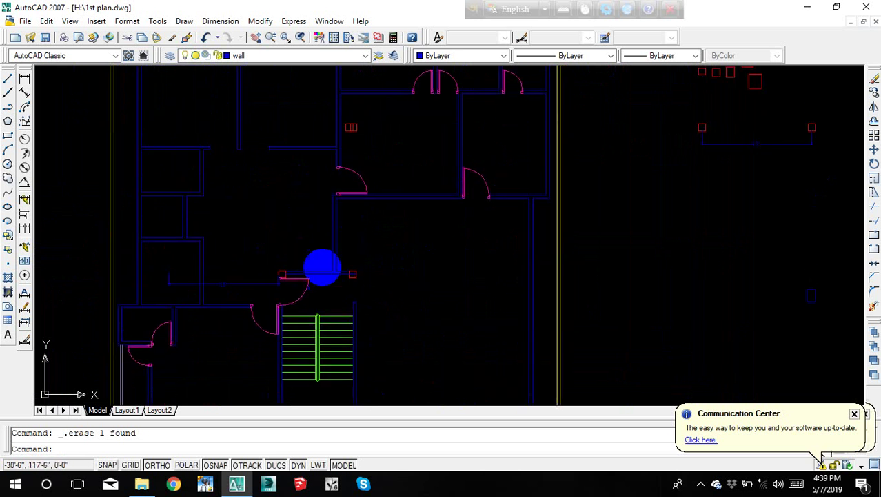
scroll(356, 263, up, 2)
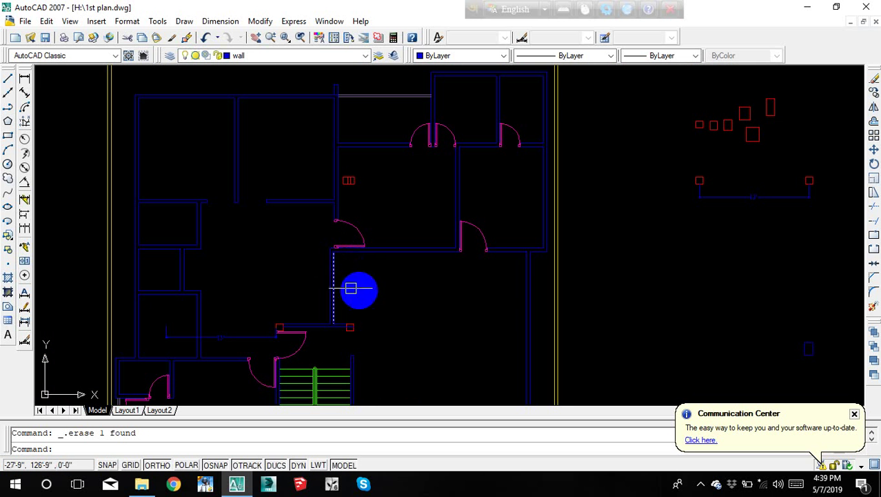
scroll(338, 269, up, 1)
scroll(321, 276, down, 2)
middle_drag(400, 168, 417, 250)
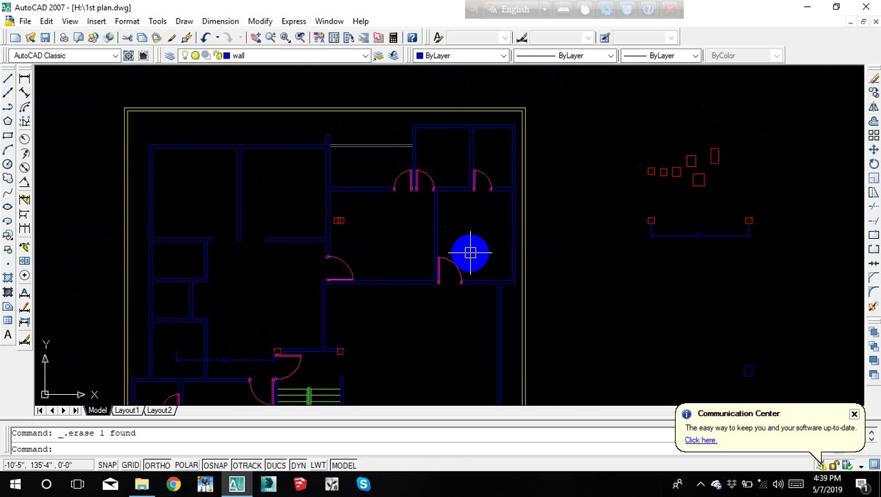
scroll(528, 205, down, 4)
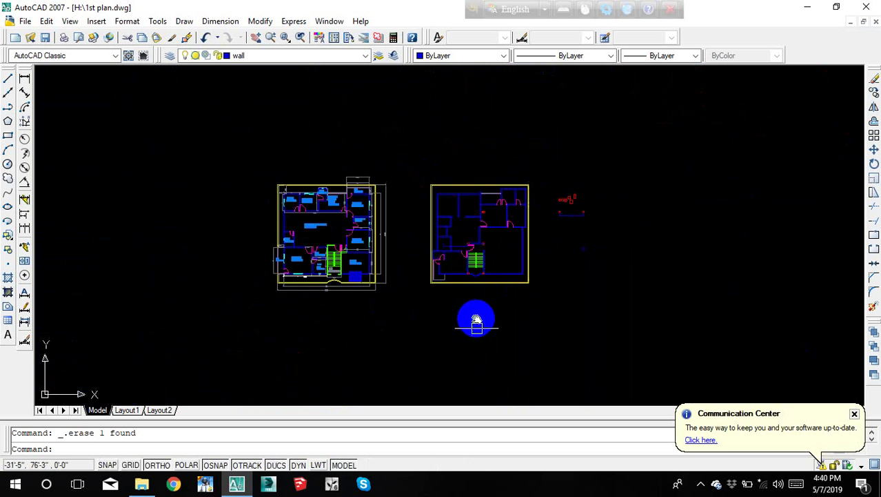
middle_drag(474, 368, 401, 330)
scroll(416, 247, up, 2)
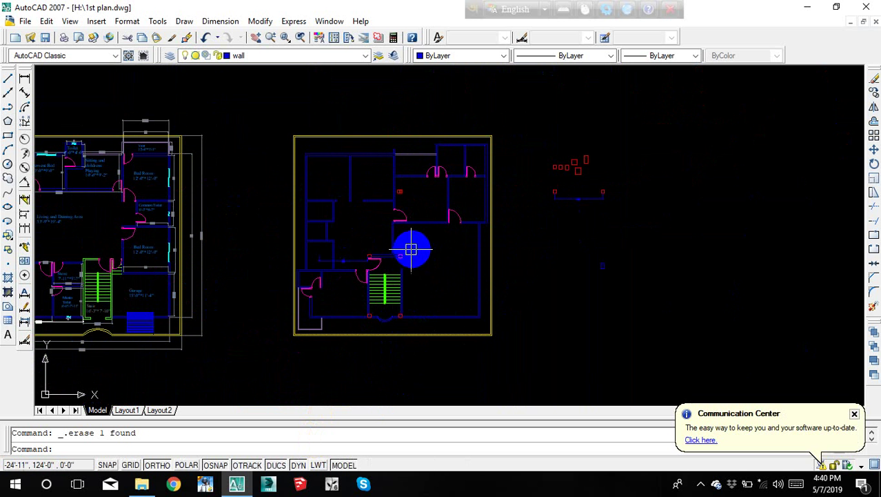
scroll(414, 228, up, 2)
scroll(407, 221, up, 1)
Step: Delete the small stray red column inside the room
scroll(376, 172, up, 3)
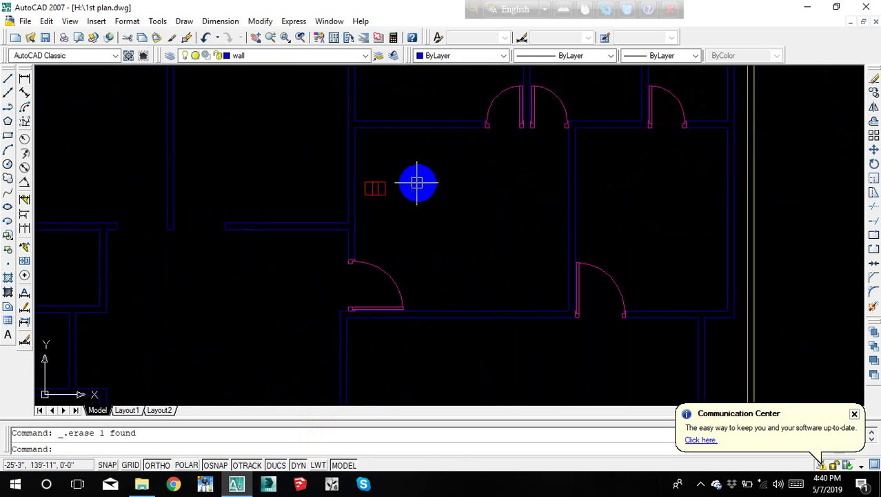
click(388, 188)
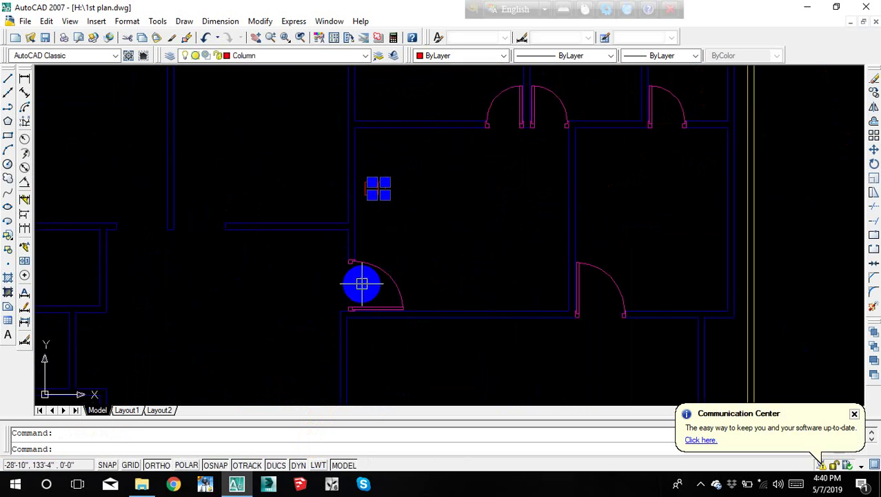
key(Delete)
Step: Pan and zoom until the whole first-floor plan is in view
scroll(394, 152, down, 5)
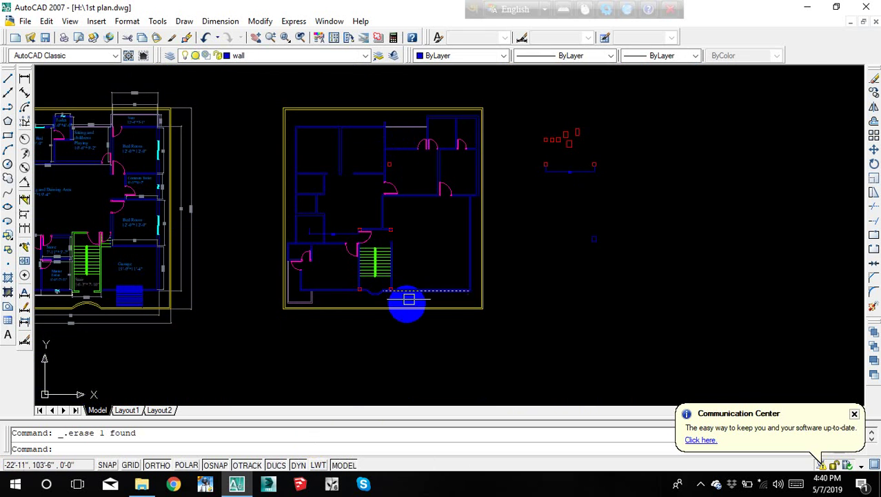
middle_drag(409, 298, 422, 225)
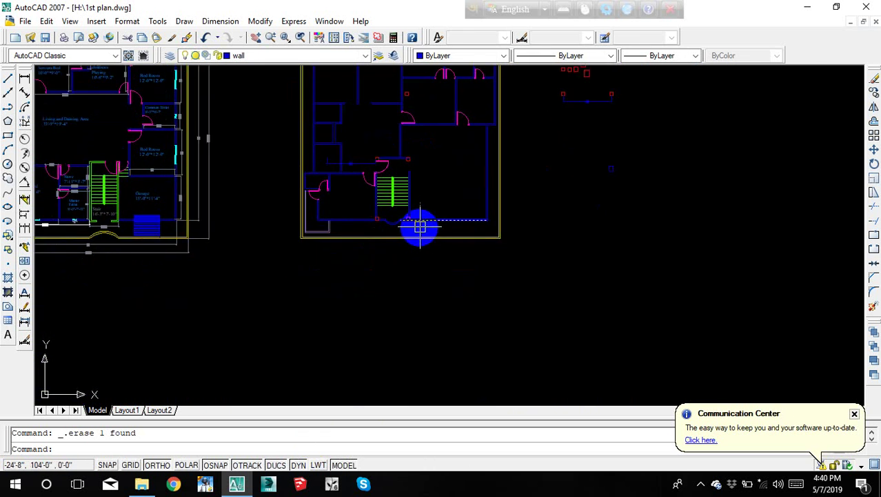
scroll(522, 215, up, 5)
scroll(447, 228, down, 2)
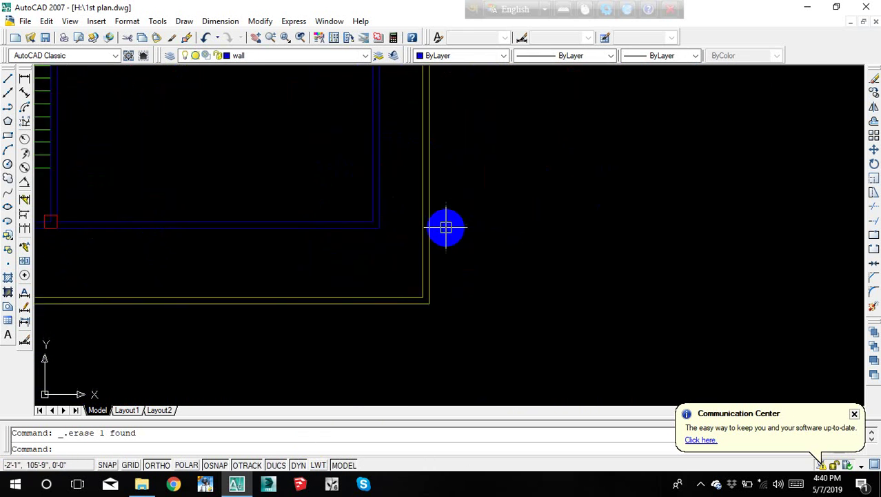
middle_drag(436, 264, 436, 262)
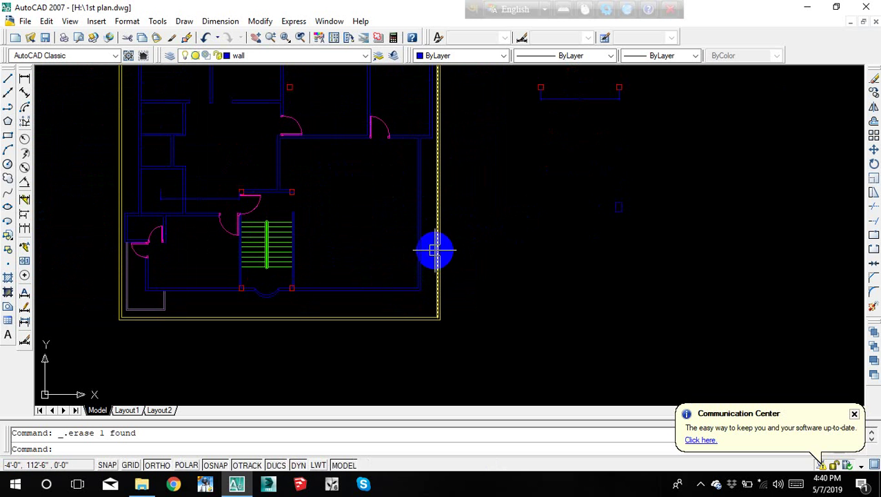
middle_drag(285, 240, 329, 222)
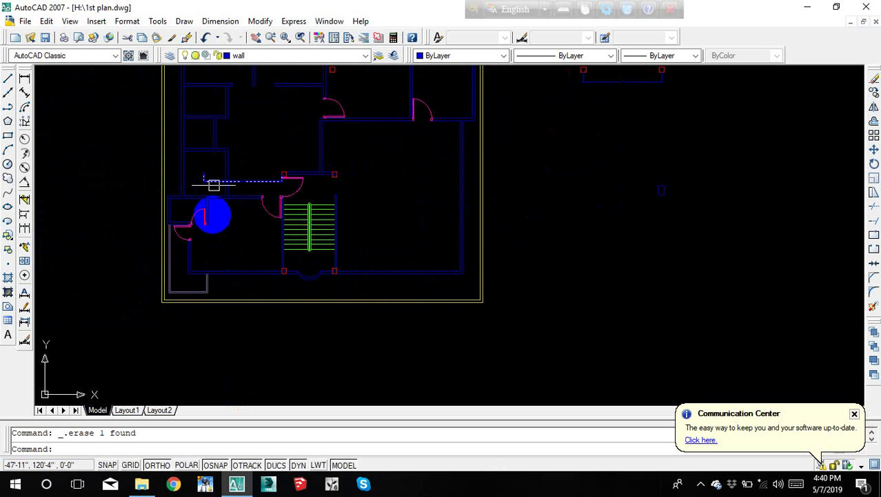
mouse_move(263, 207)
middle_down()
mouse_move(268, 234)
mouse_move(285, 235)
middle_up()
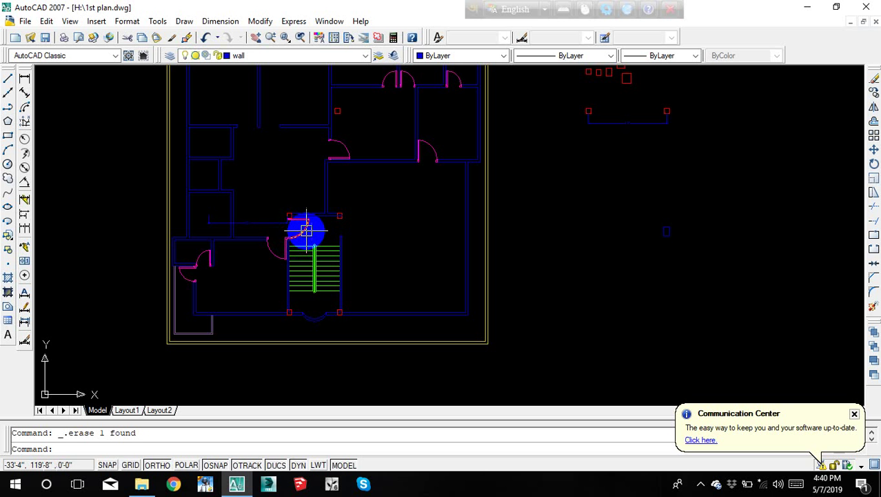
middle_drag(364, 228, 368, 204)
Step: Draw a long vertical wall line to the right of the plan
middle_drag(423, 183, 268, 260)
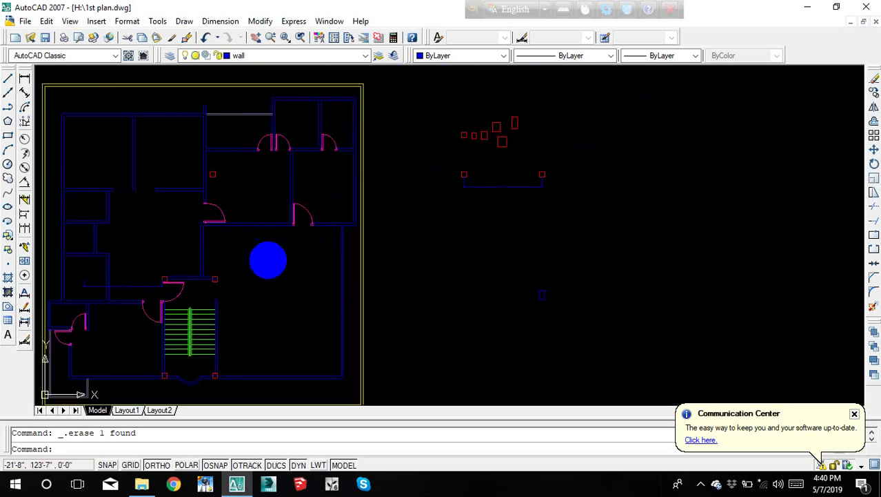
scroll(324, 226, up, 2)
scroll(285, 245, down, 2)
key(Escape)
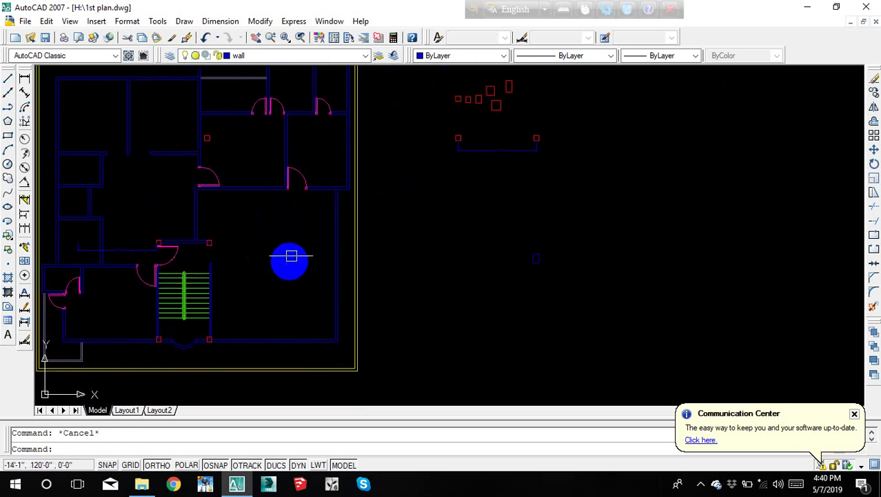
text(l)
key(Return)
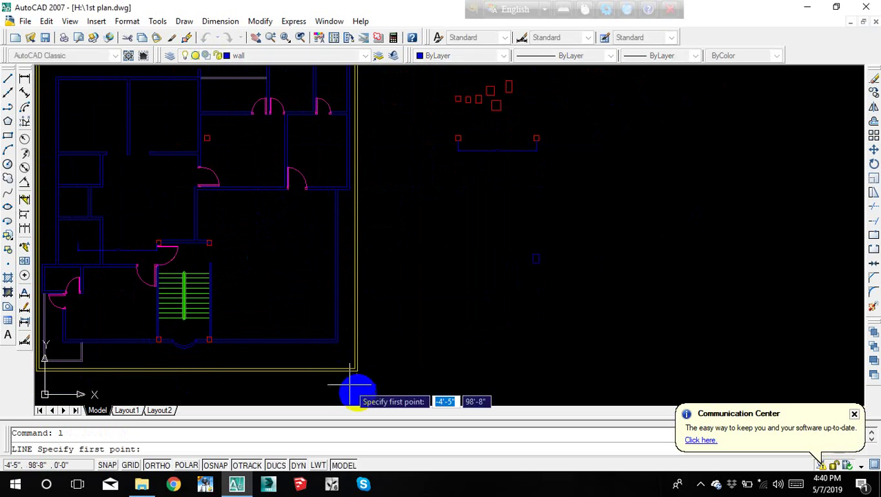
click(348, 339)
middle_drag(349, 340, 358, 369)
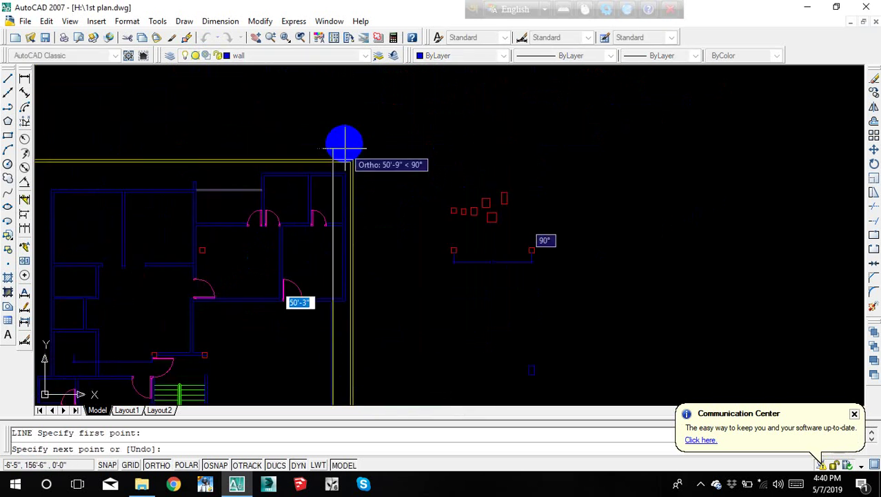
click(334, 172)
key(Escape)
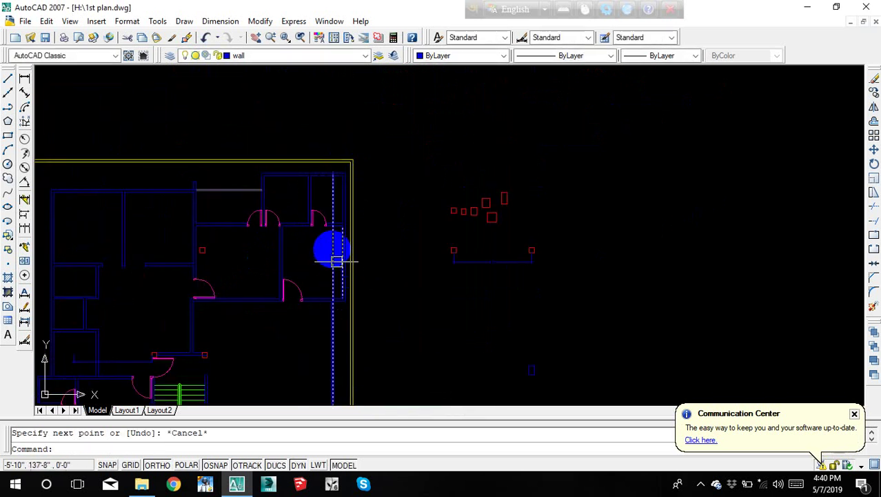
Step: Select the new wall line and start a move, then cancel it
click(328, 255)
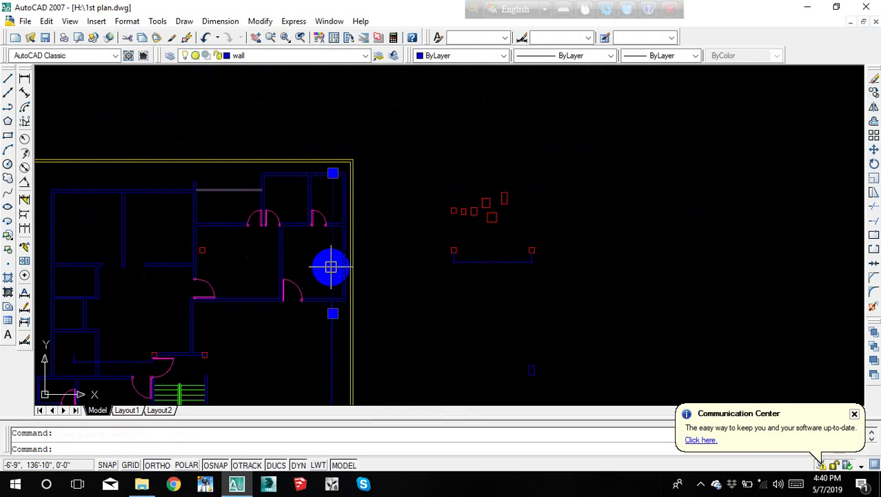
text(m)
key(Return)
click(331, 266)
key(Escape)
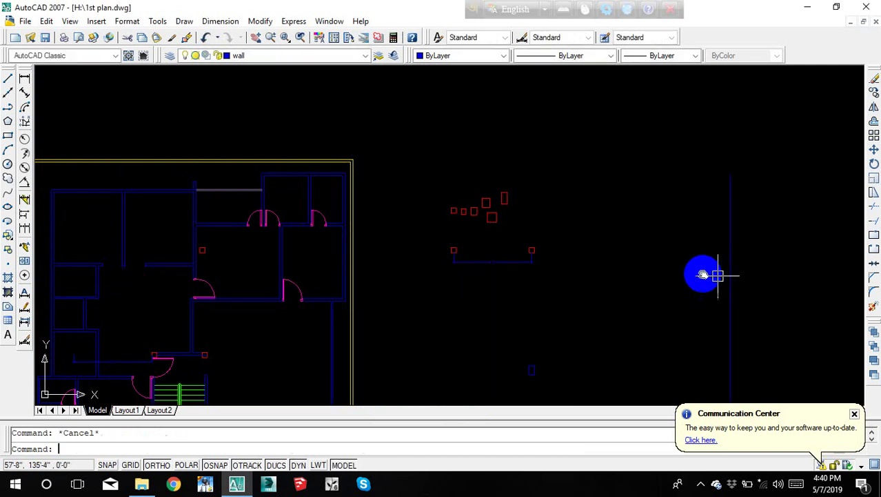
Step: Dimension the vertical line by object selection, placing the 46'-8" dimension beside it
middle_drag(710, 272, 577, 195)
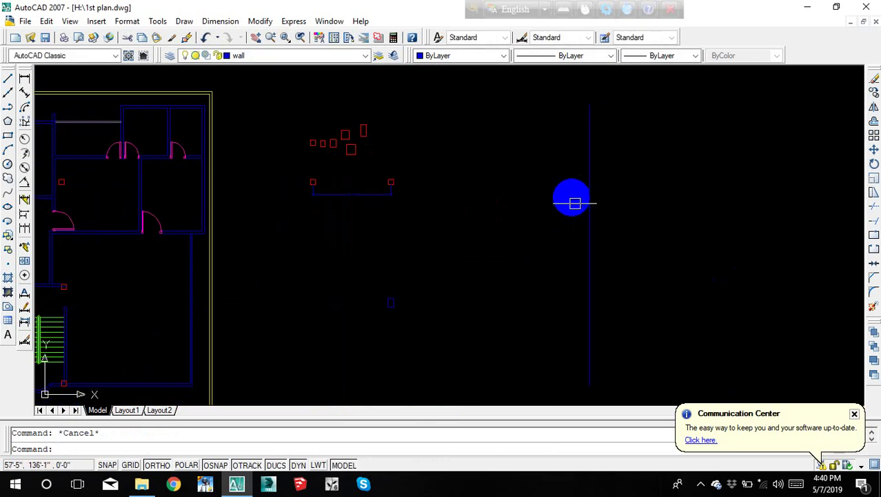
text(dlinb)
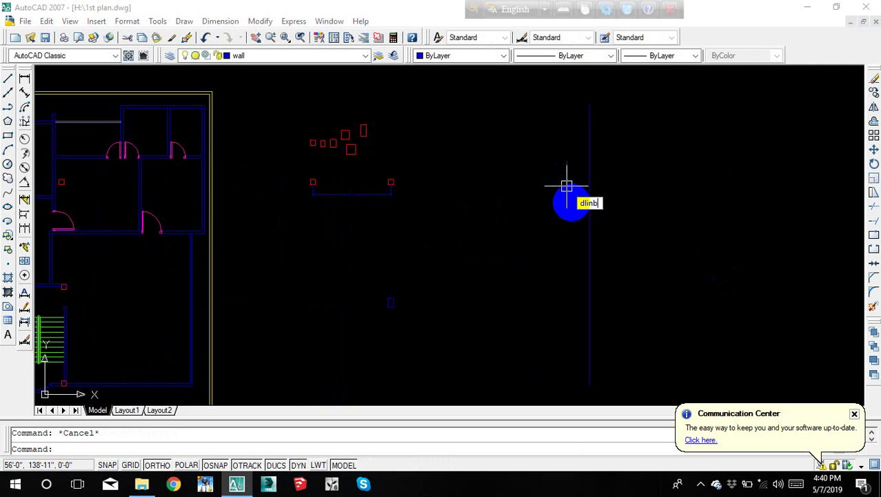
key(Return)
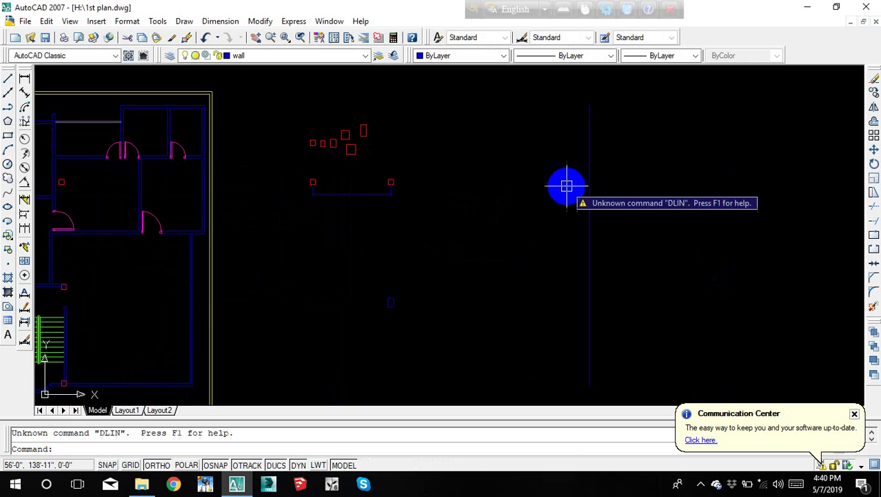
key(Escape)
text(dli)
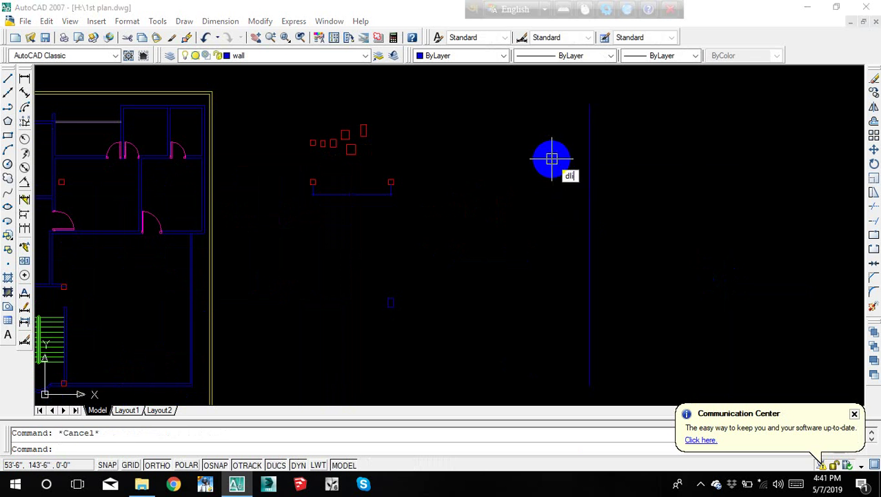
key(Return)
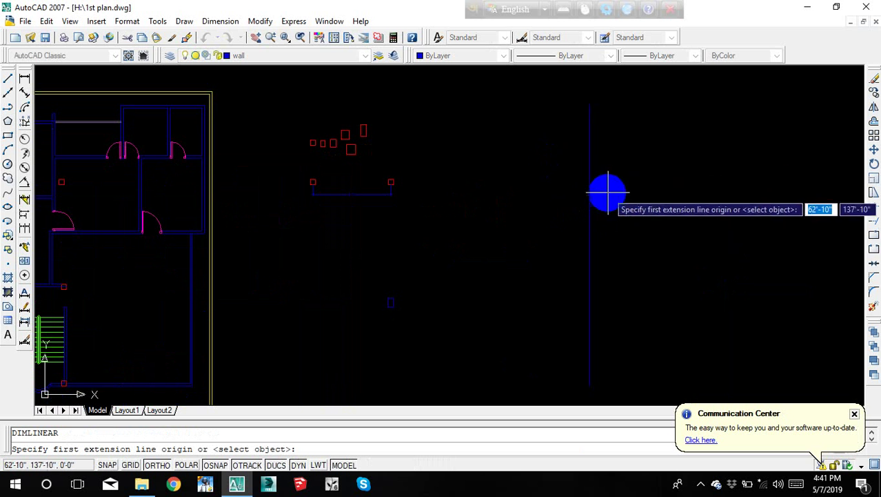
key(Return)
click(587, 202)
click(538, 215)
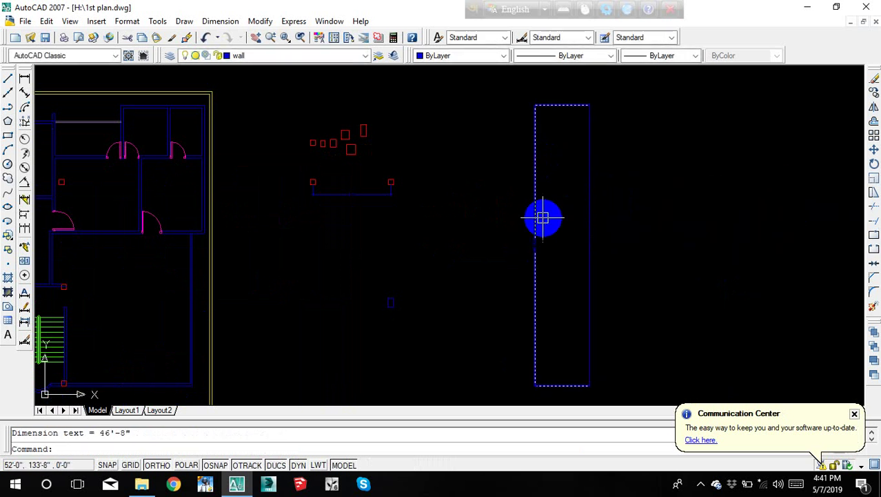
scroll(533, 241, up, 3)
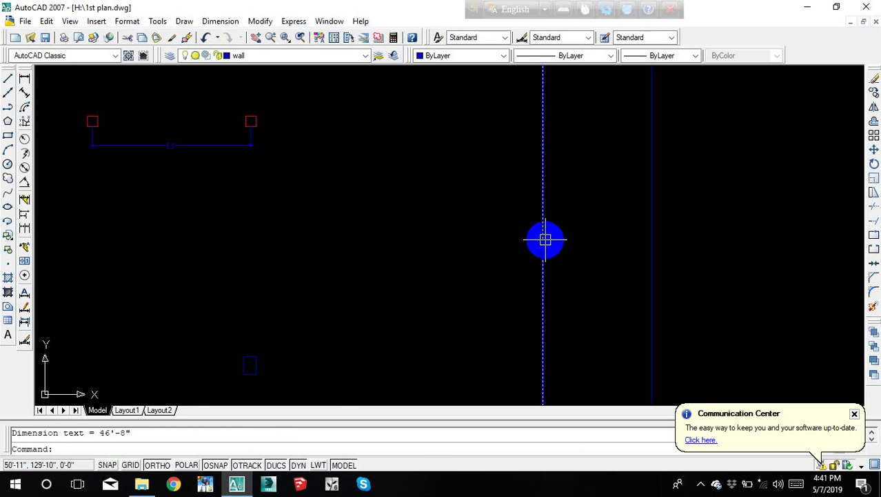
mouse_move(545, 242)
middle_down()
mouse_move(474, 311)
mouse_move(474, 299)
middle_up()
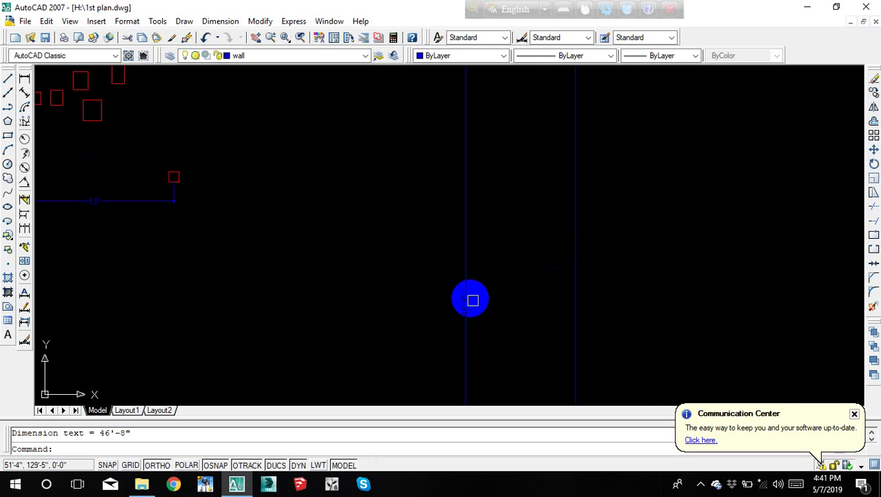
middle_drag(476, 305, 399, 238)
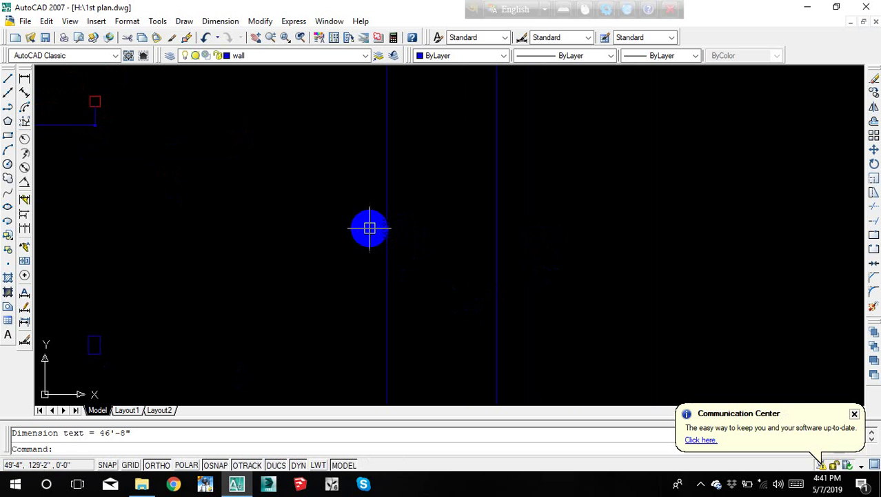
scroll(338, 238, down, 1)
scroll(318, 227, down, 3)
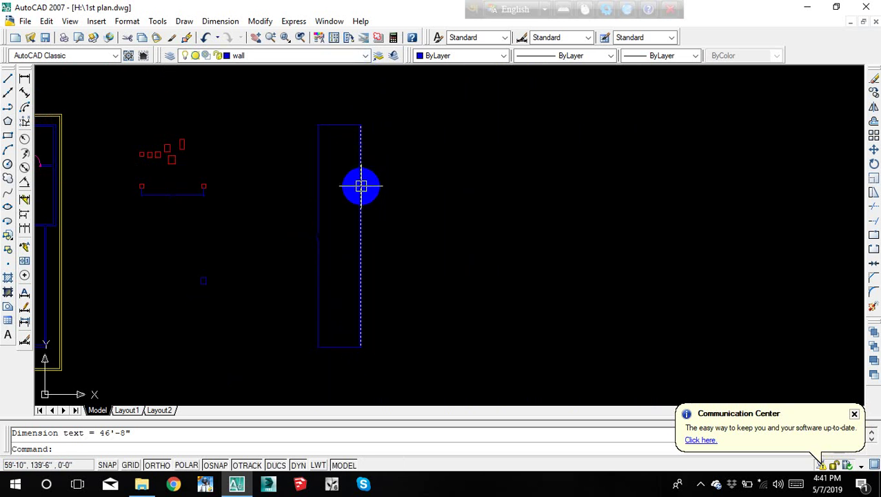
Step: Use DIV on the tall wall rectangle's right edge with 3 segments
key(Escape)
text(dli)
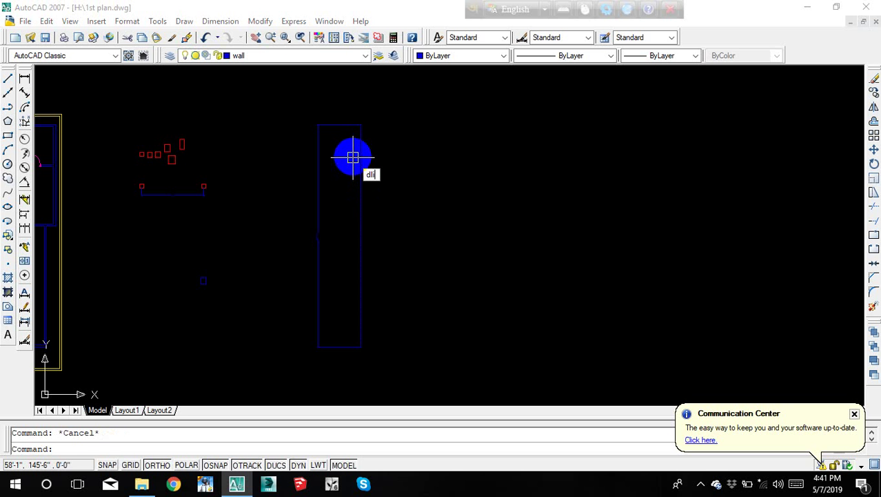
key(Return)
key(Escape)
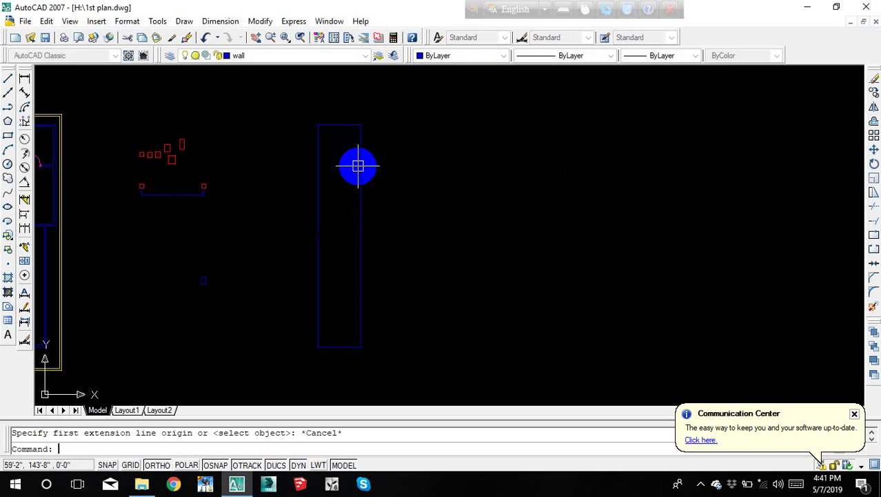
text(dl)
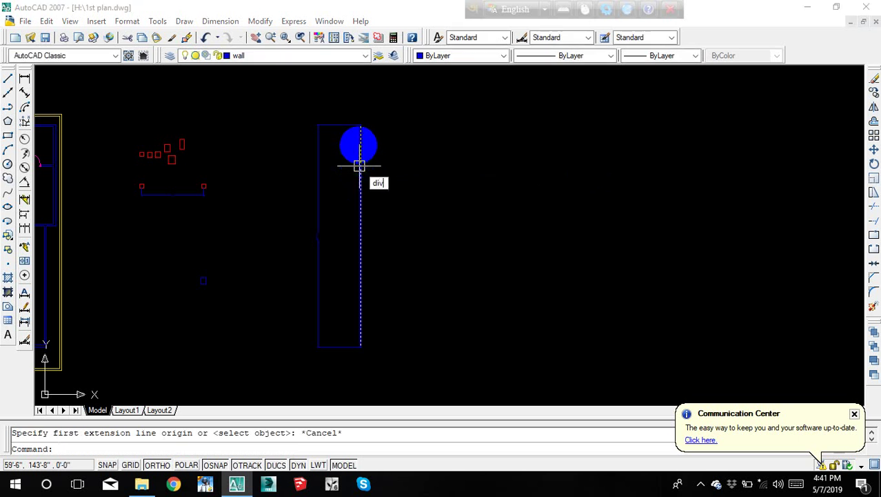
key(Return)
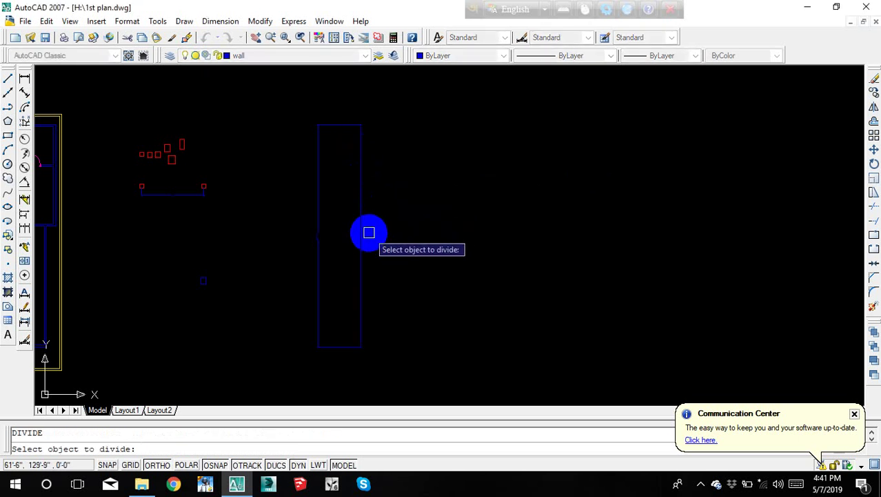
key(Escape)
text(div)
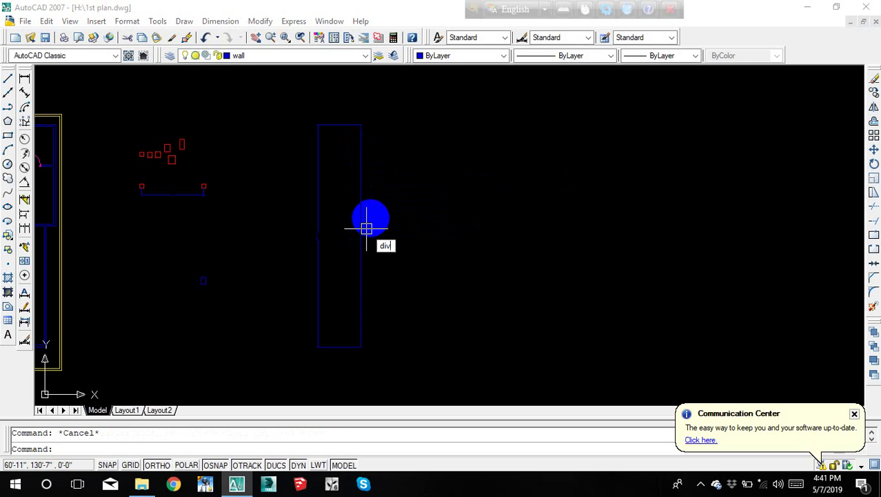
key(Return)
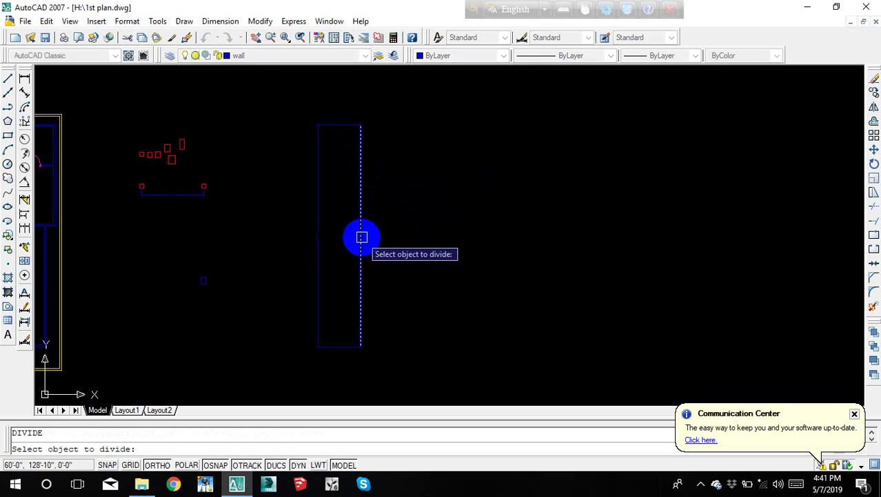
click(361, 237)
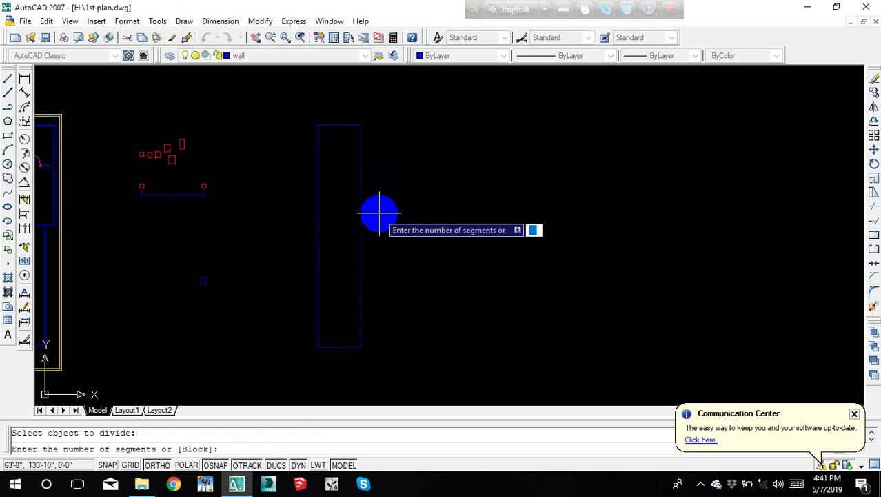
text(3)
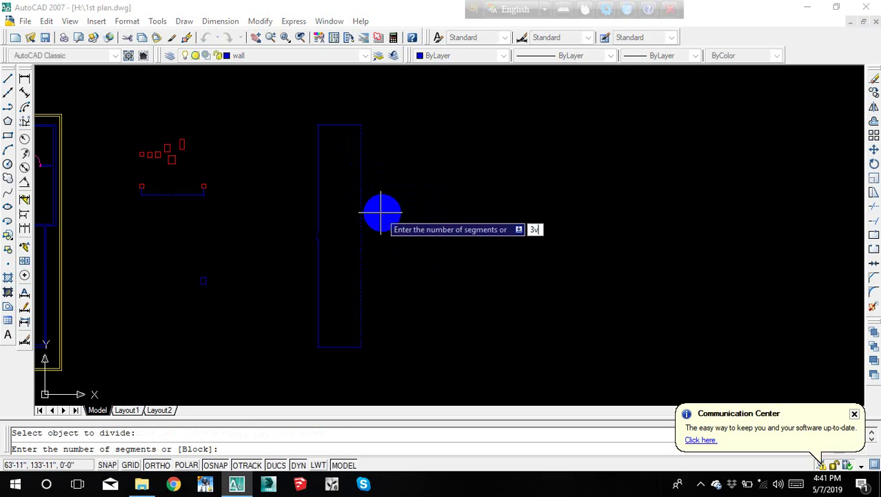
click(86, 134)
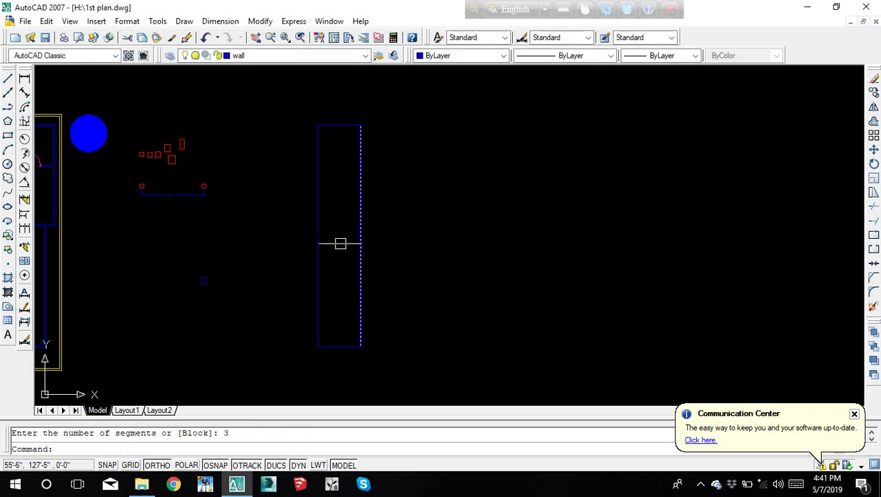
click(376, 212)
key(Escape)
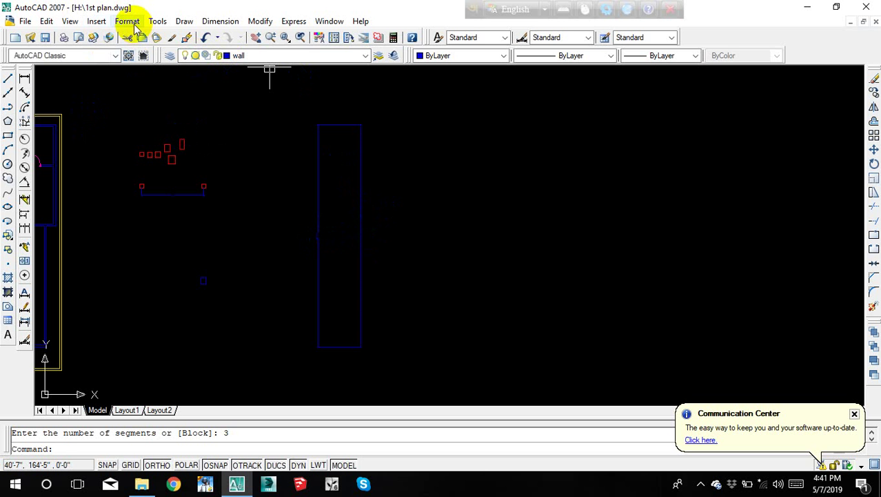
Step: Set the point style to boxed cross, size 5 relative to screen
click(127, 21)
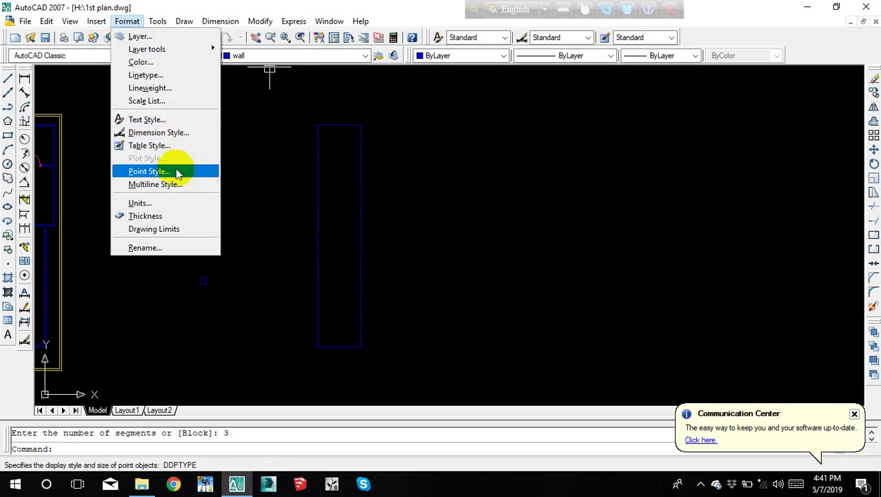
click(177, 171)
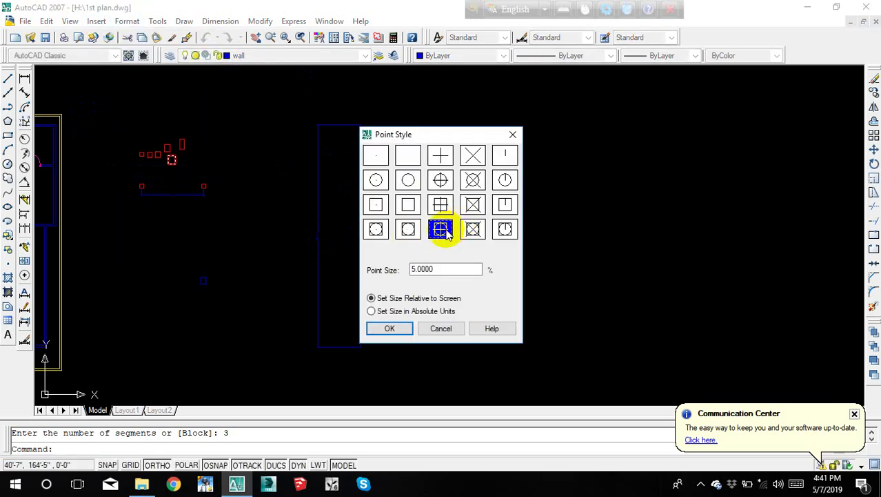
click(391, 329)
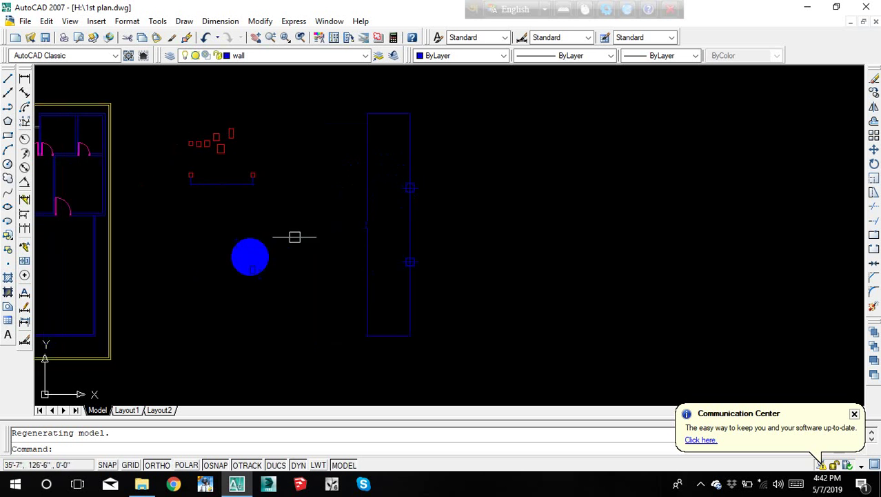
Step: Copy a red column square to the top-right corner of the wall
scroll(221, 198, up, 5)
click(231, 195)
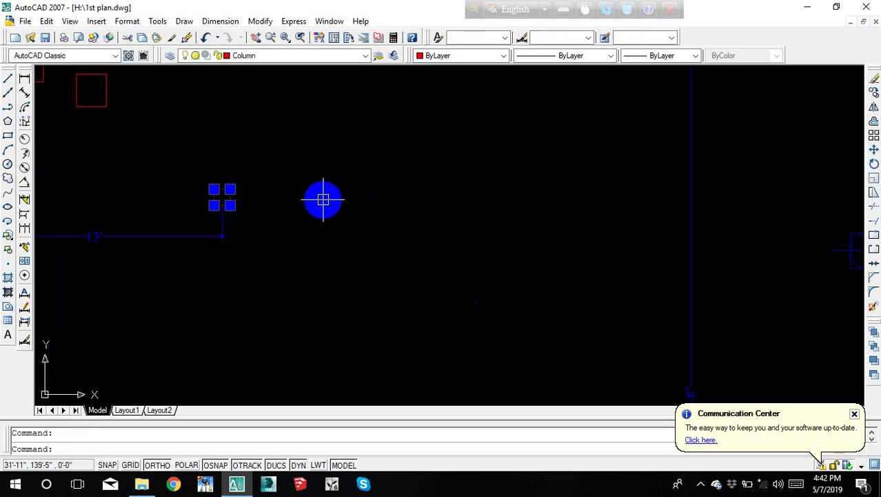
text(cp)
key(Return)
click(232, 186)
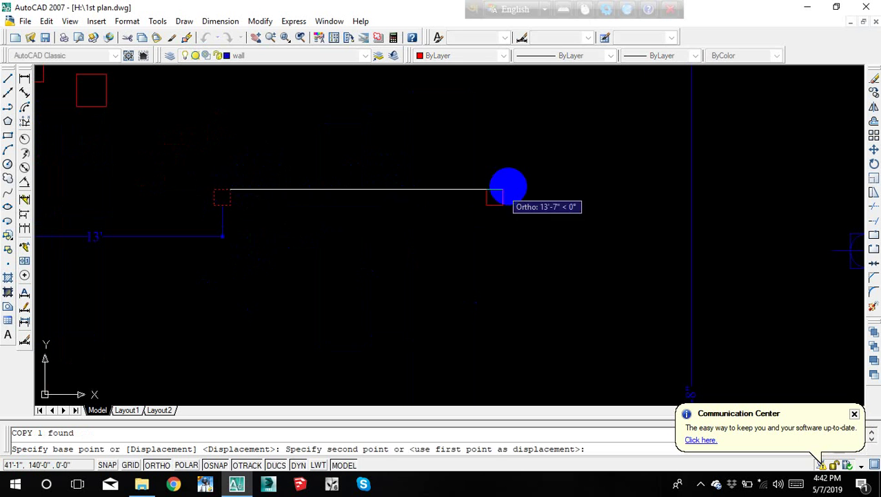
scroll(412, 244, down, 3)
scroll(447, 188, down, 2)
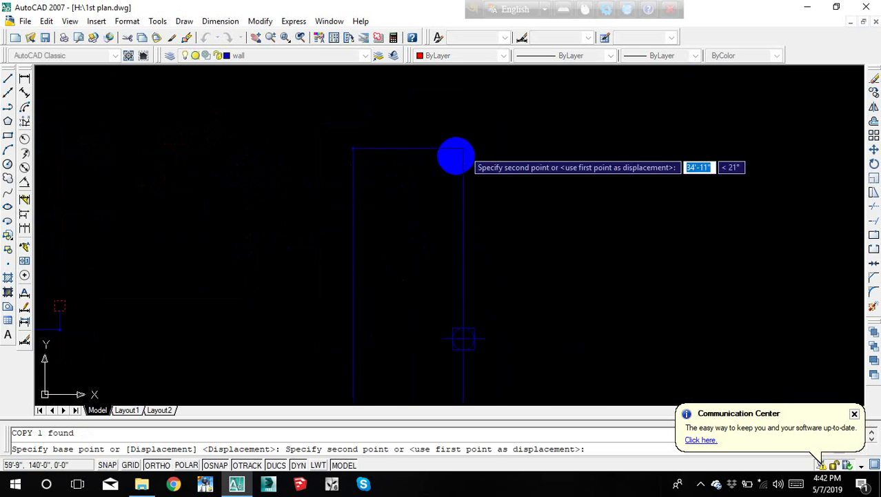
click(451, 163)
key(Escape)
Step: Copy the corner column to the next two division points down the wall
click(452, 164)
text(cp)
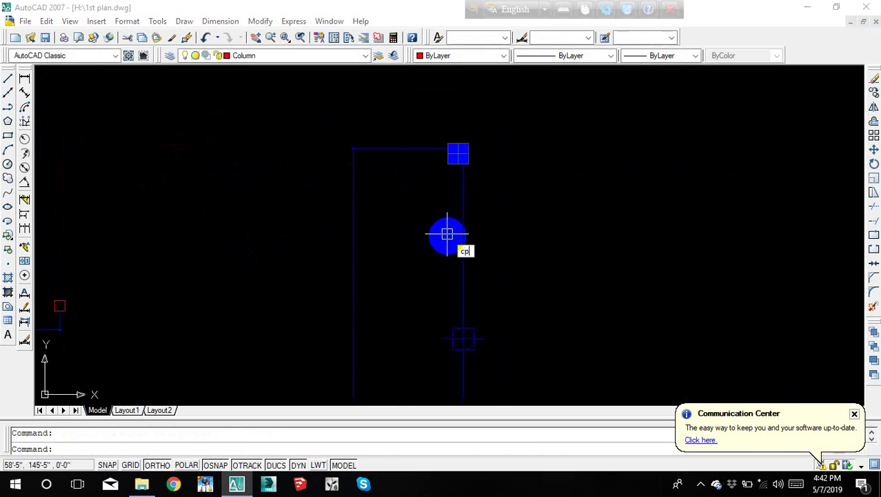
key(Return)
scroll(476, 180, up, 2)
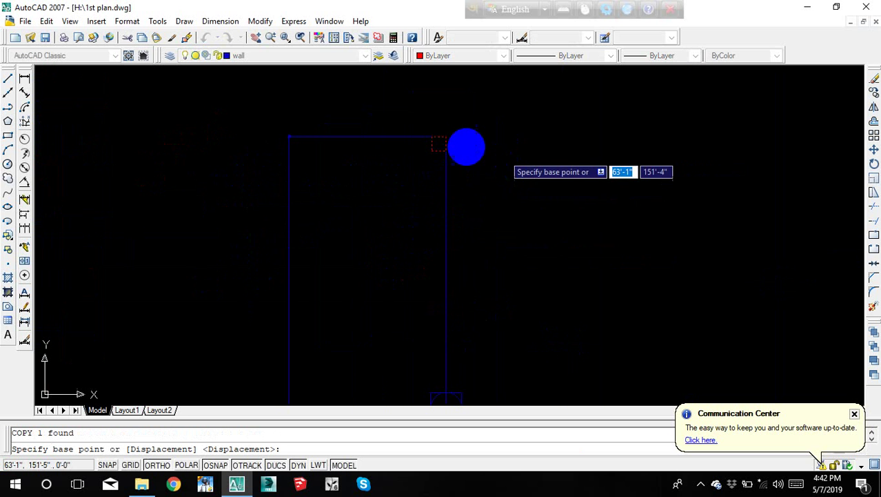
click(446, 145)
middle_drag(473, 315, 431, 197)
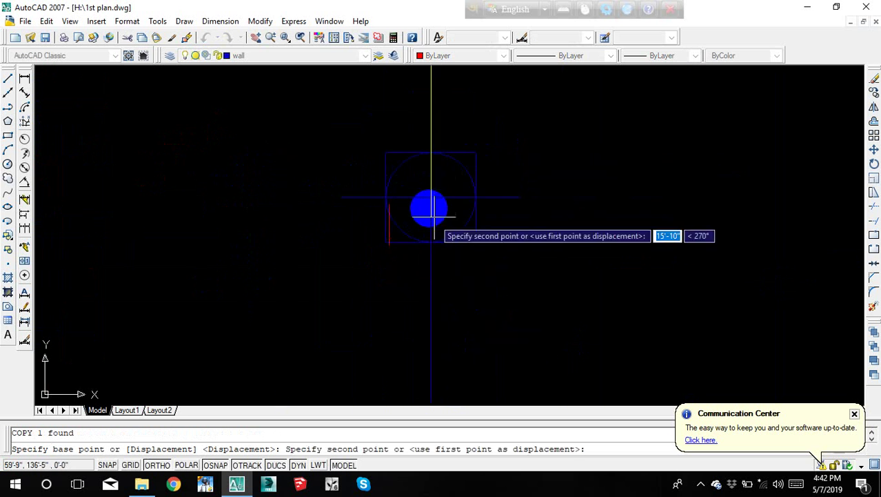
click(431, 198)
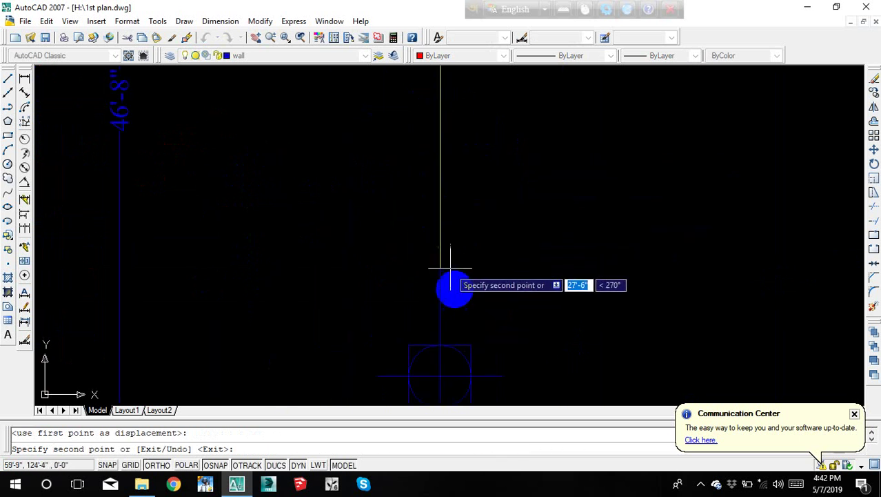
click(435, 296)
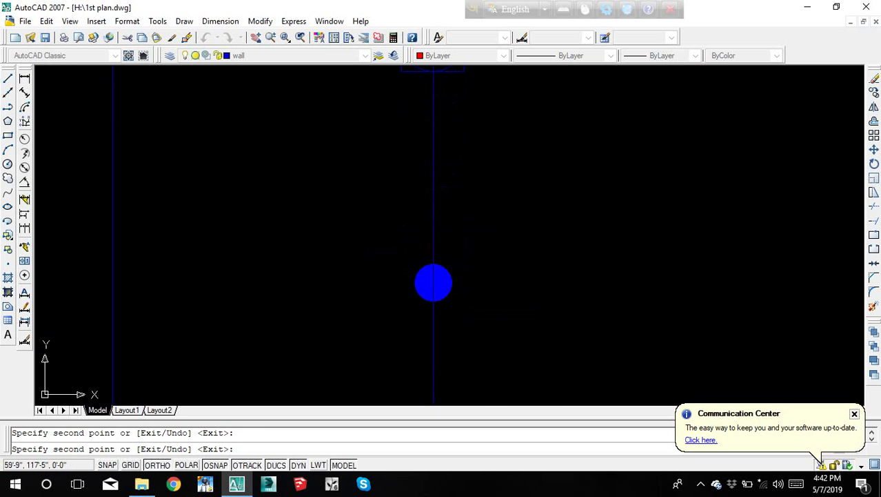
middle_drag(434, 297, 432, 104)
scroll(462, 226, down, 2)
scroll(476, 259, up, 2)
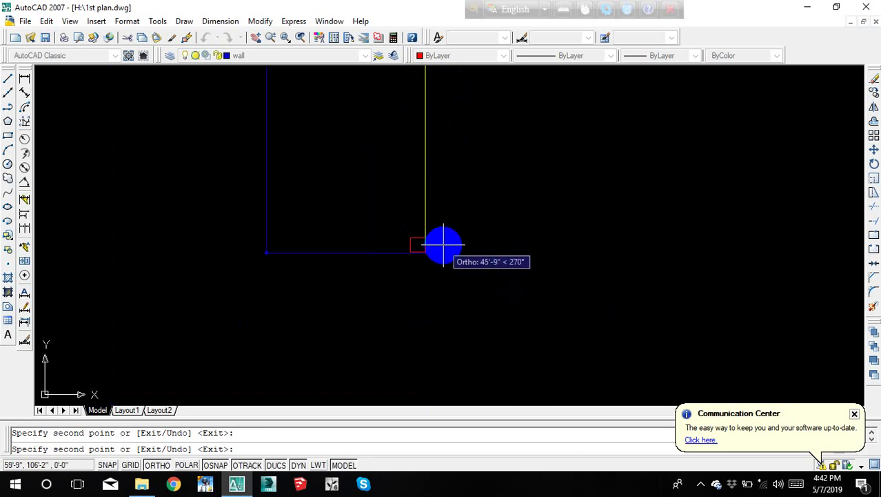
key(Escape)
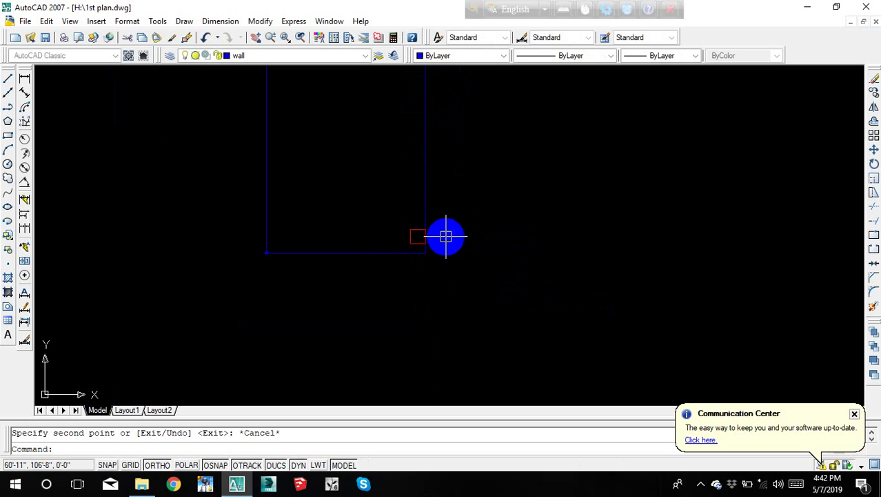
Step: Move a red square by its lower-right corner into the wall corner
scroll(437, 236, up, 3)
click(292, 322)
click(461, 122)
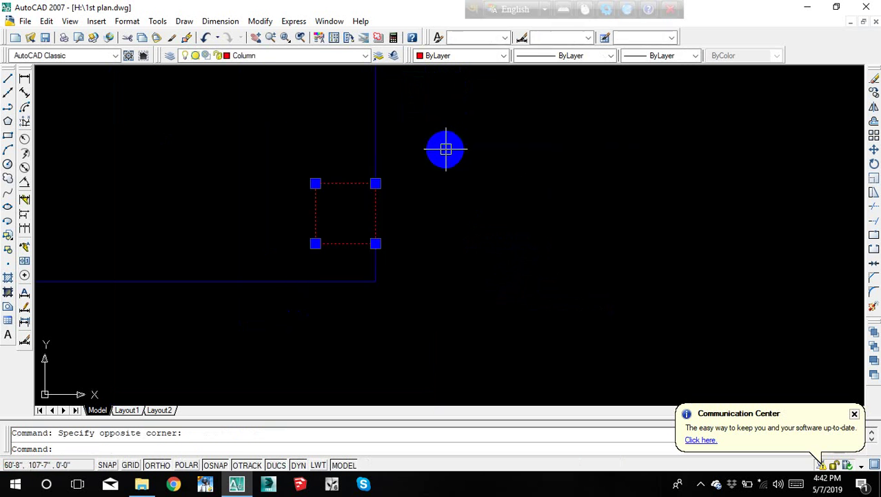
text(m)
key(Return)
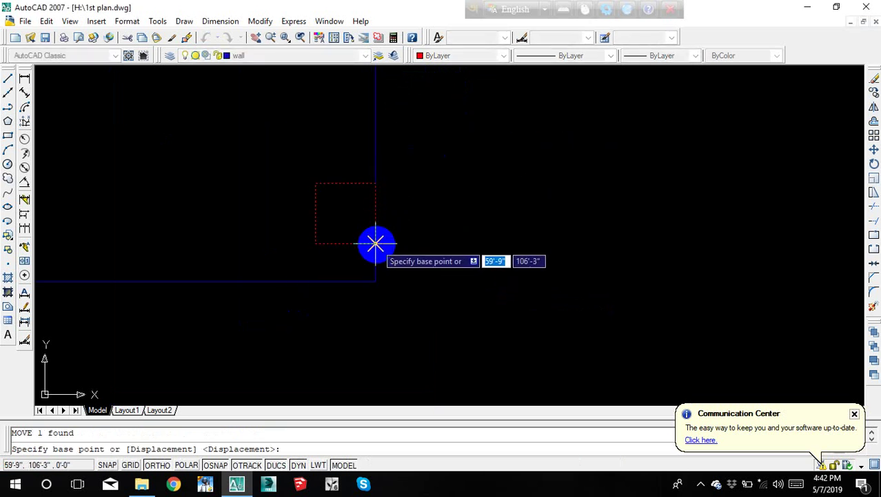
click(375, 242)
click(375, 282)
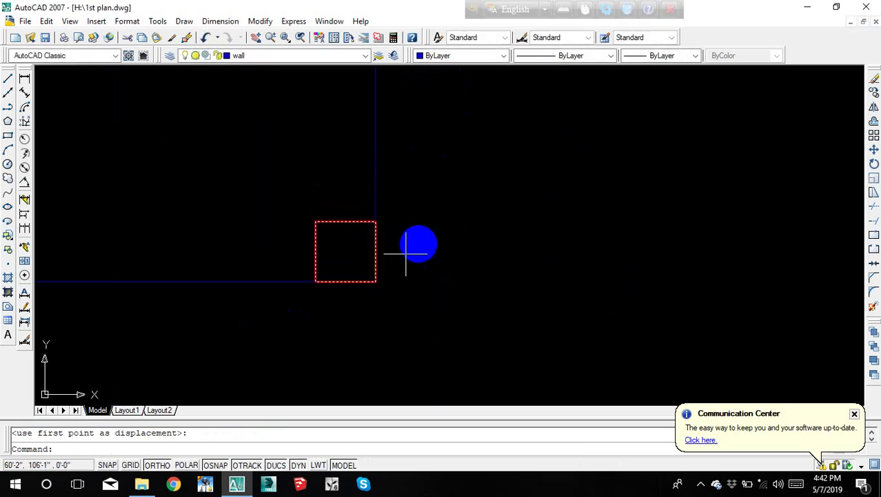
scroll(442, 219, down, 3)
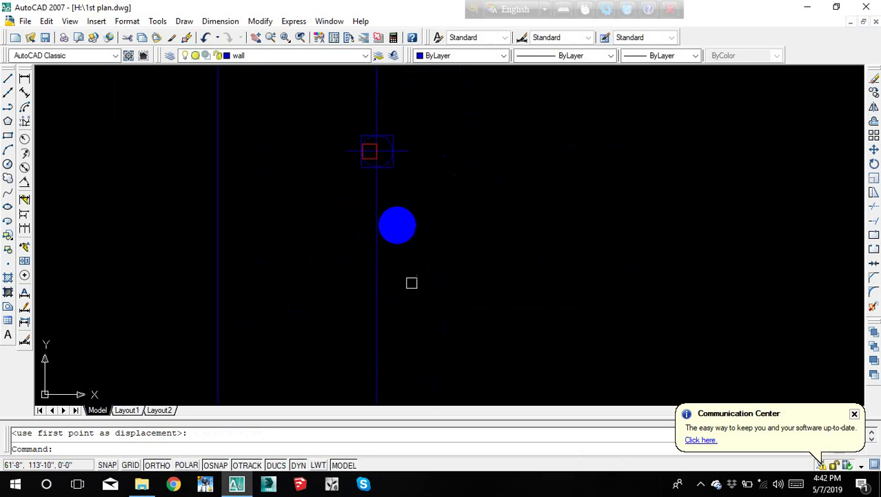
middle_drag(389, 207, 419, 287)
scroll(441, 234, up, 3)
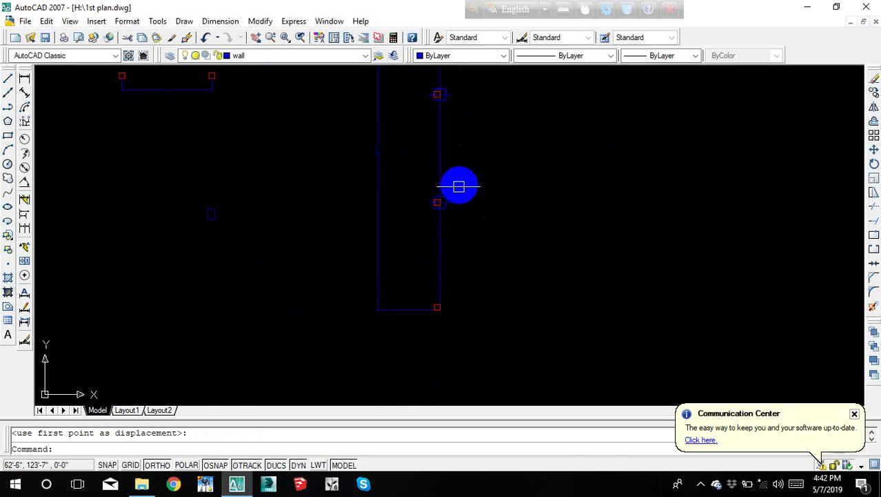
mouse_move(458, 185)
middle_down()
mouse_move(406, 298)
mouse_move(404, 172)
middle_up()
scroll(388, 203, up, 1)
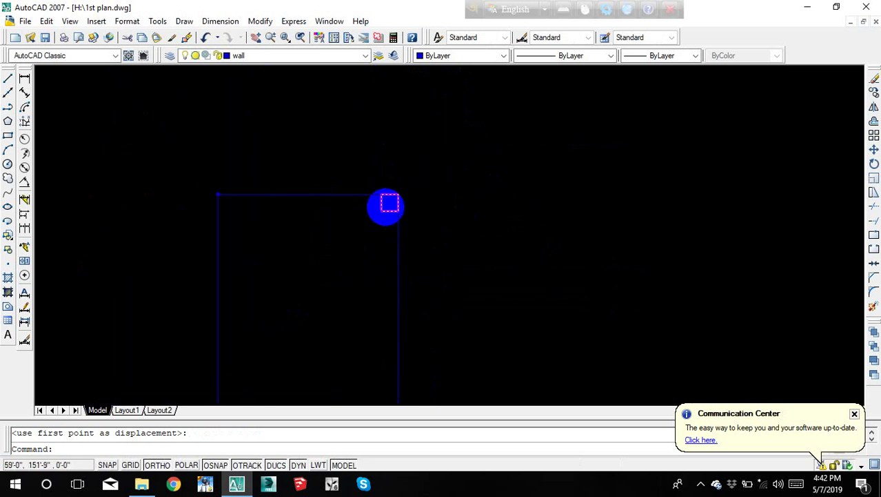
scroll(388, 206, up, 2)
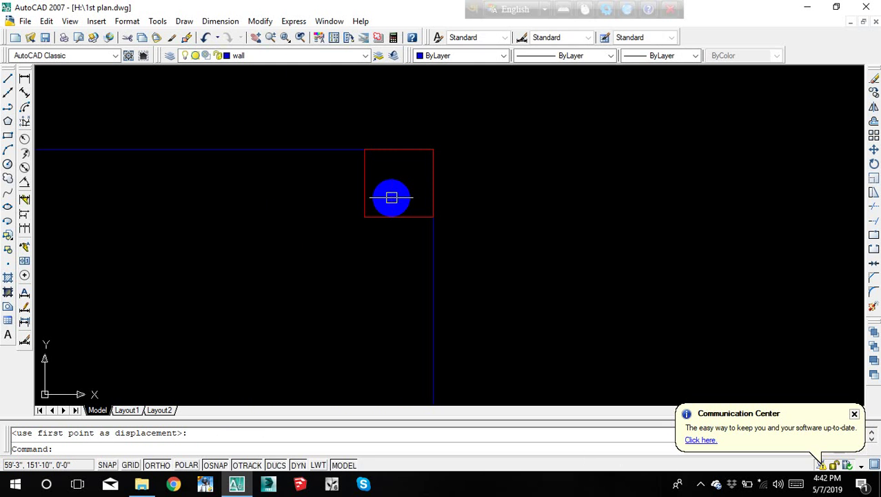
scroll(393, 200, down, 3)
scroll(407, 233, down, 2)
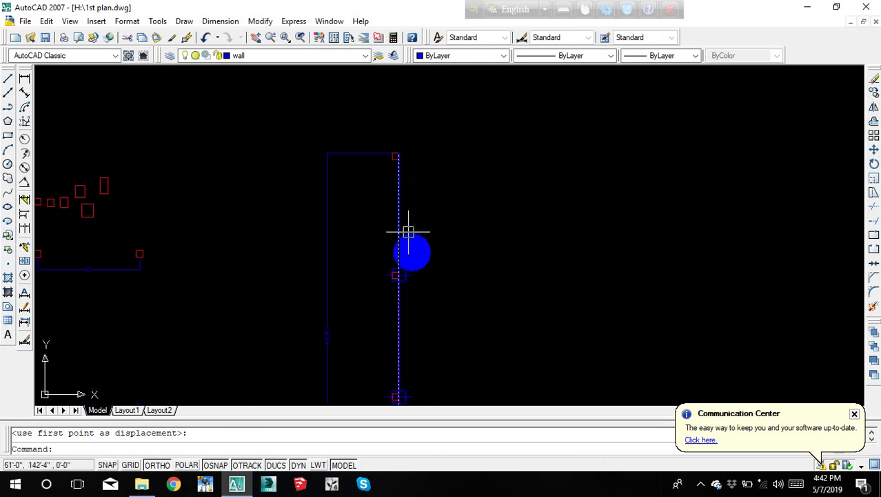
Step: Add a 15'-2" linear dimension beside the wall from its corner
text(dl)
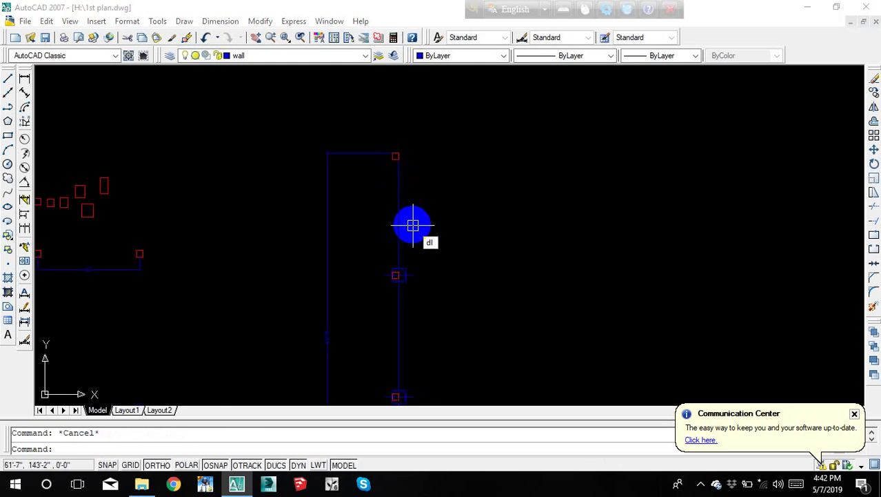
key(Return)
scroll(390, 148, up, 2)
scroll(399, 157, up, 2)
click(405, 179)
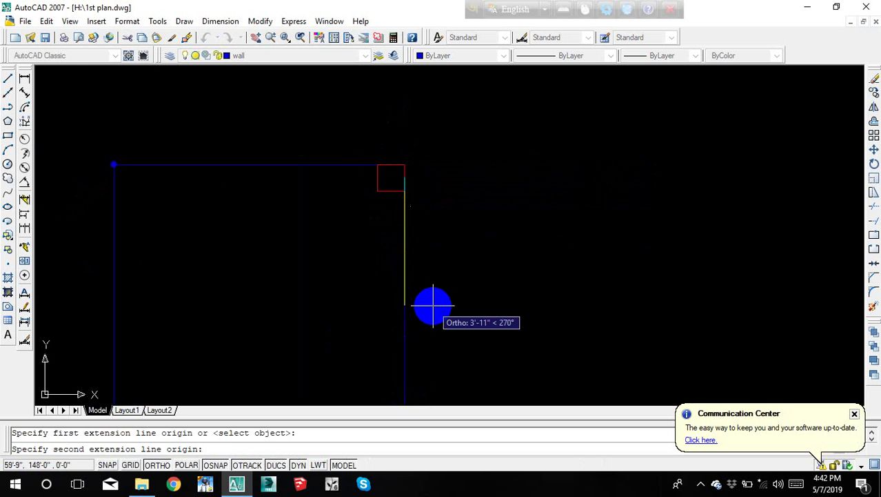
scroll(433, 305, down, 4)
scroll(424, 297, up, 5)
scroll(421, 296, up, 3)
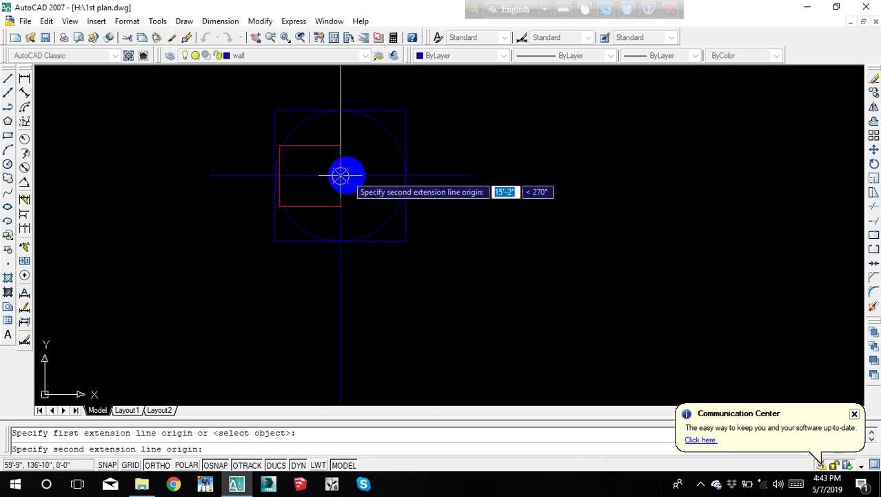
click(340, 176)
click(460, 180)
scroll(488, 161, down, 3)
middle_drag(487, 161, 431, 330)
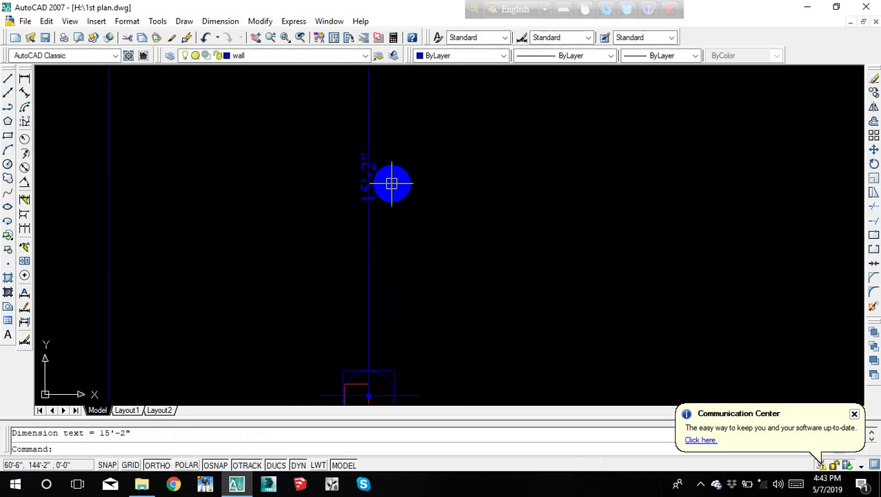
scroll(391, 183, down, 2)
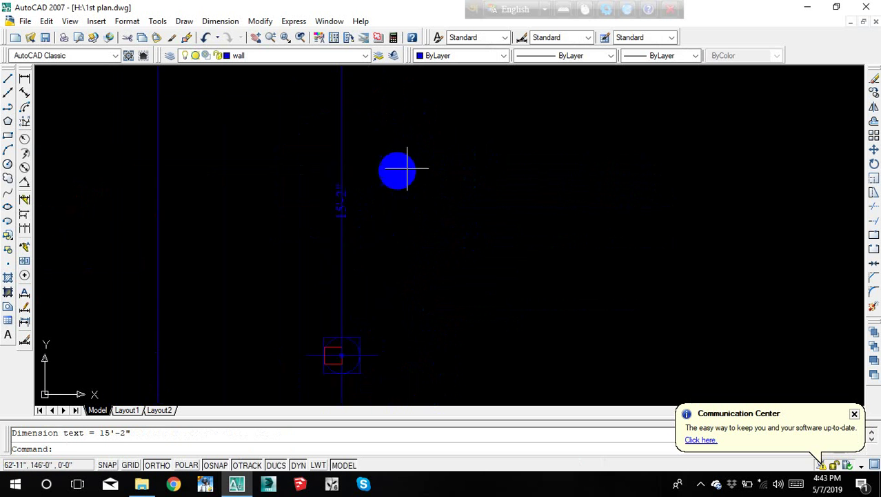
scroll(374, 142, up, 2)
Step: Erase the four small column squares at the wall corner
click(310, 167)
click(369, 89)
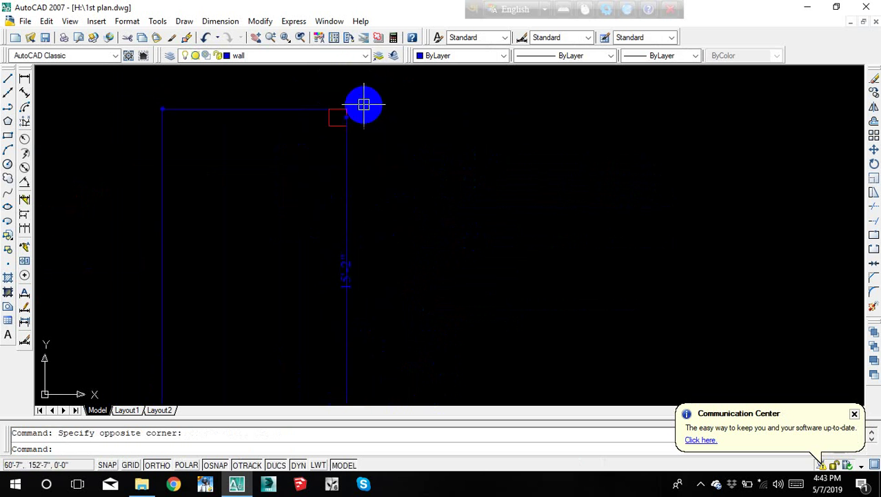
click(275, 173)
click(359, 109)
scroll(309, 118, down, 2)
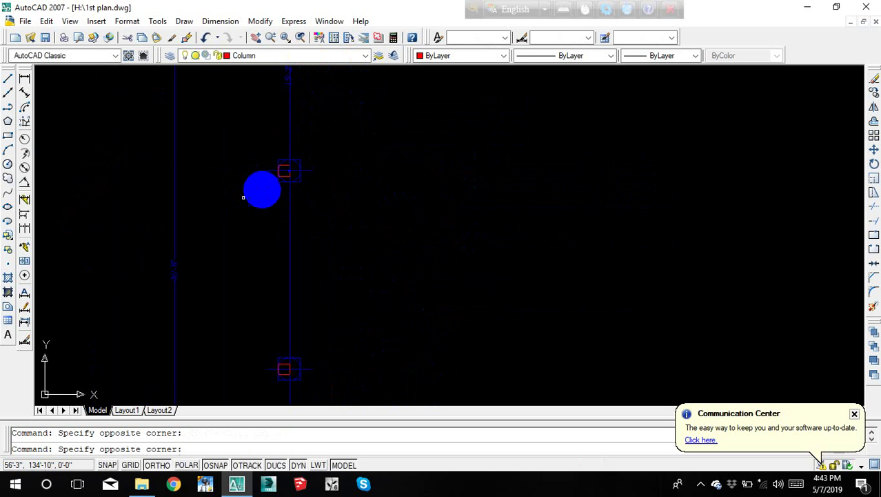
click(261, 186)
click(238, 191)
scroll(282, 166, up, 5)
scroll(303, 207, down, 3)
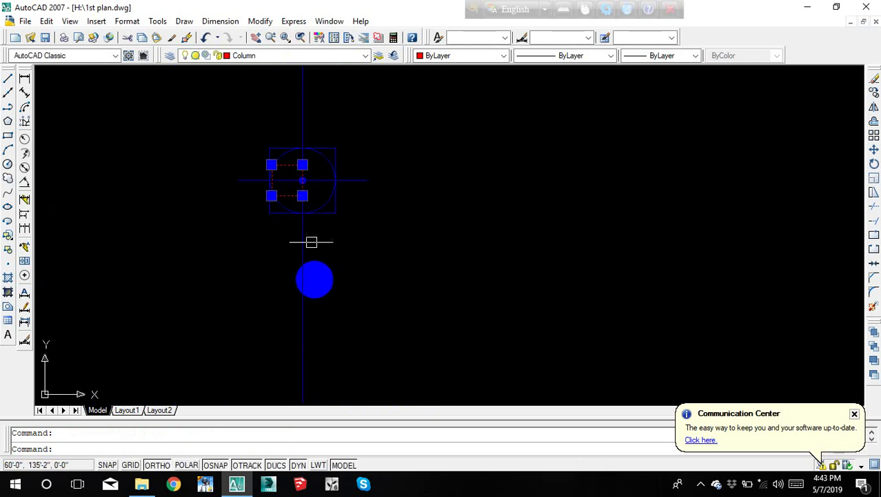
scroll(324, 207, up, 2)
key(Escape)
scroll(293, 221, up, 3)
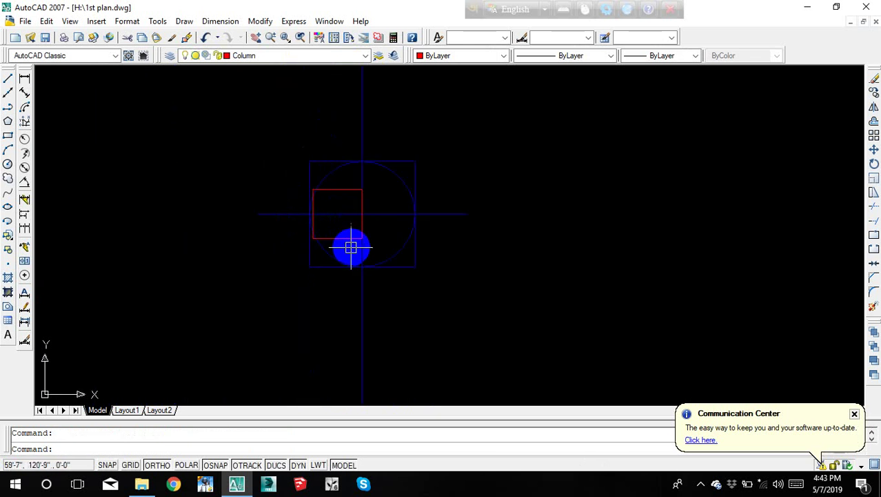
scroll(355, 240, down, 2)
scroll(290, 269, down, 2)
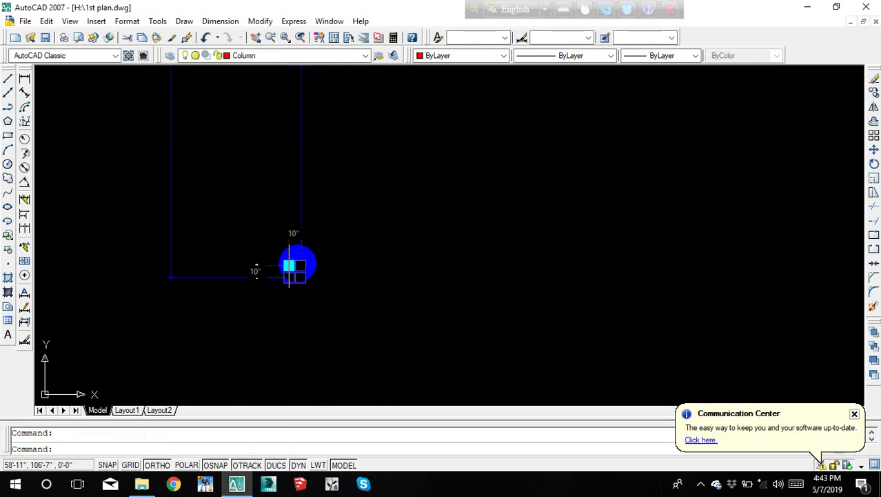
key(Delete)
scroll(348, 266, down, 2)
scroll(306, 299, up, 2)
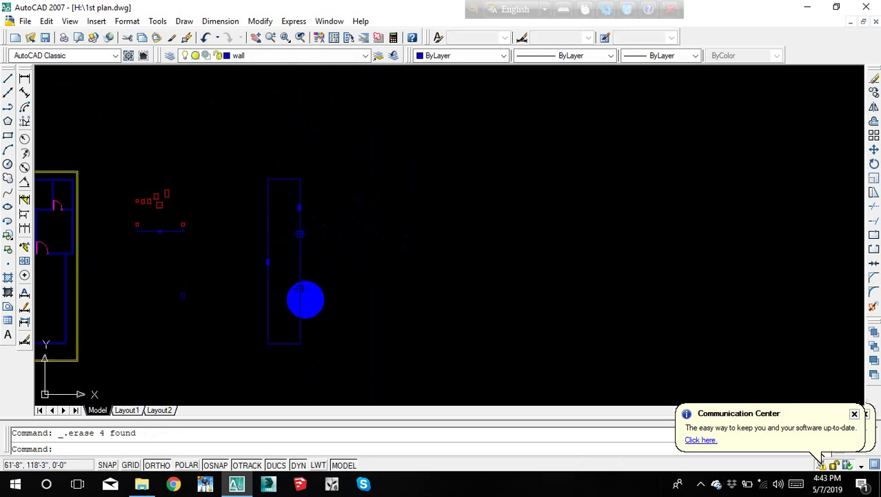
key(Escape)
key(Return)
Step: Draw a 10 by 12 rectangle and put it on the red Column layer
click(314, 284)
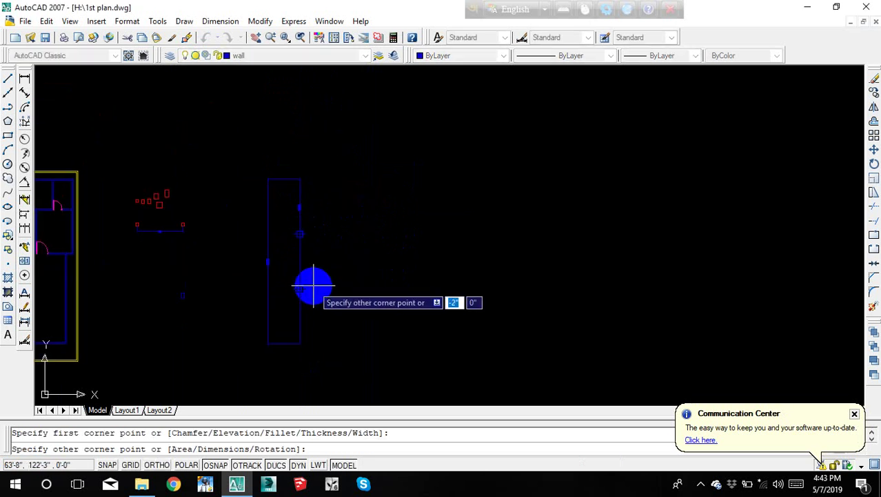
text(10)
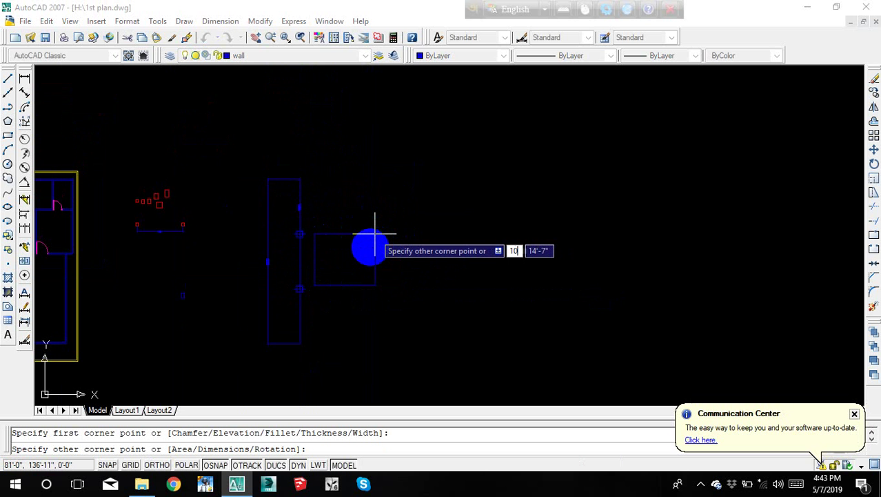
key(Tab)
text(1)
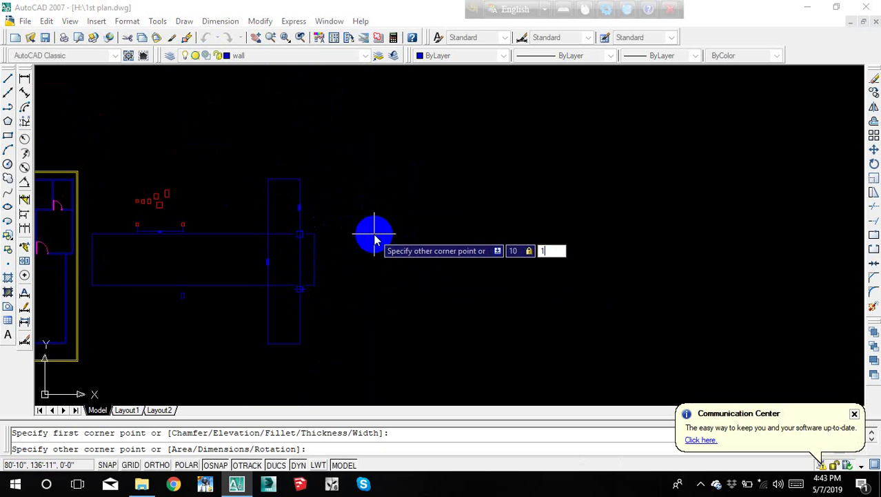
key(Return)
scroll(331, 276, up, 4)
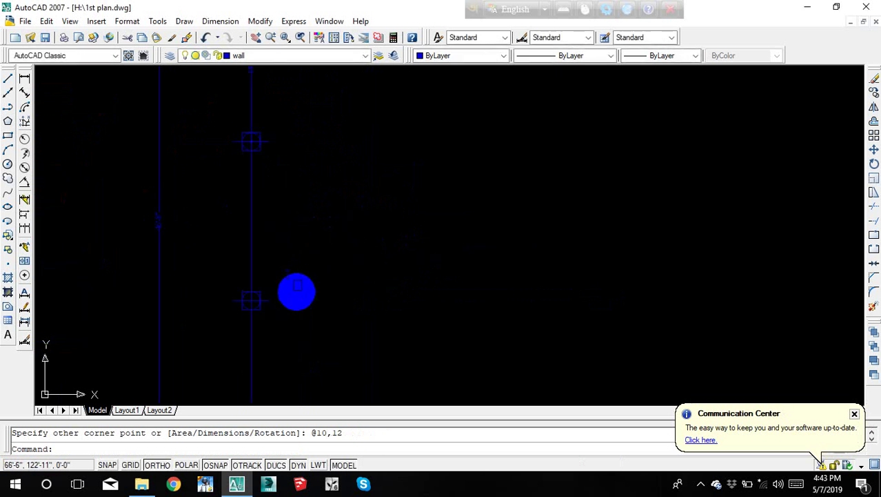
click(302, 290)
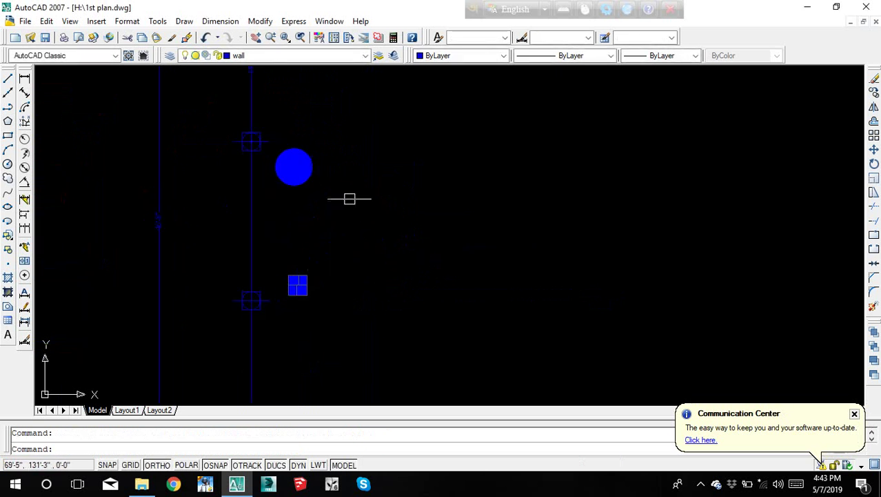
click(314, 56)
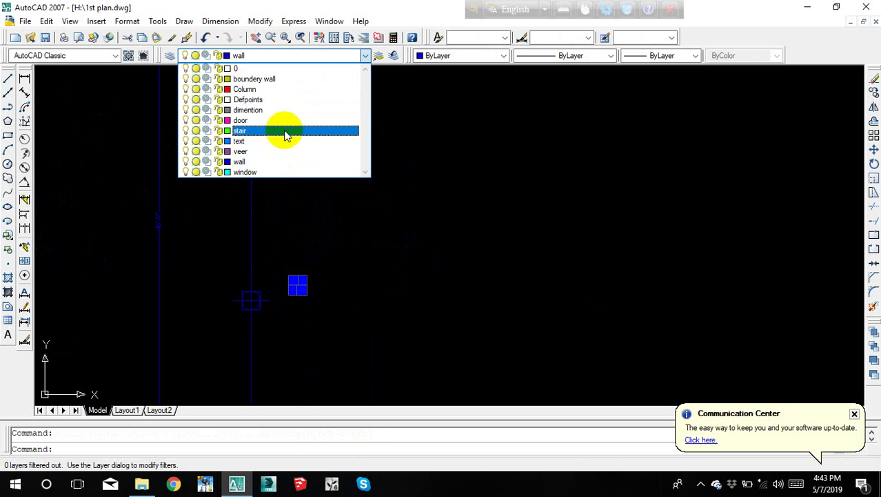
click(282, 89)
key(Escape)
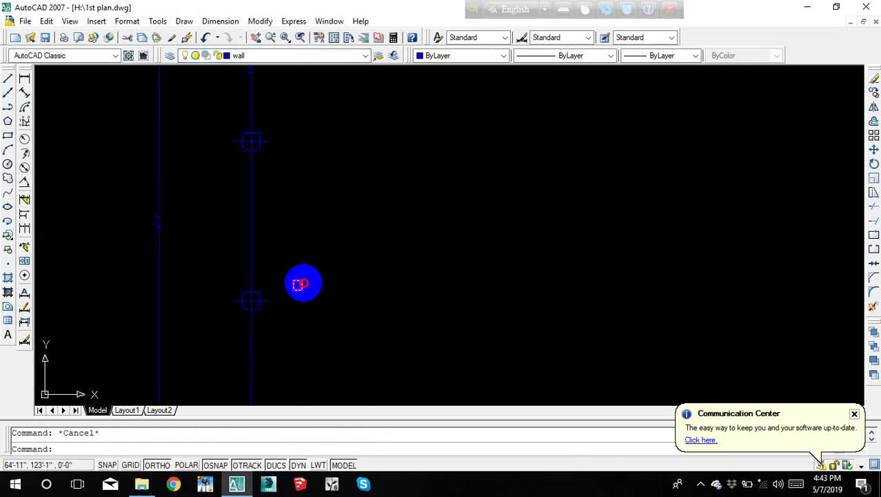
Step: Move the red column twice until it sits on the wall's top-right corner
click(300, 285)
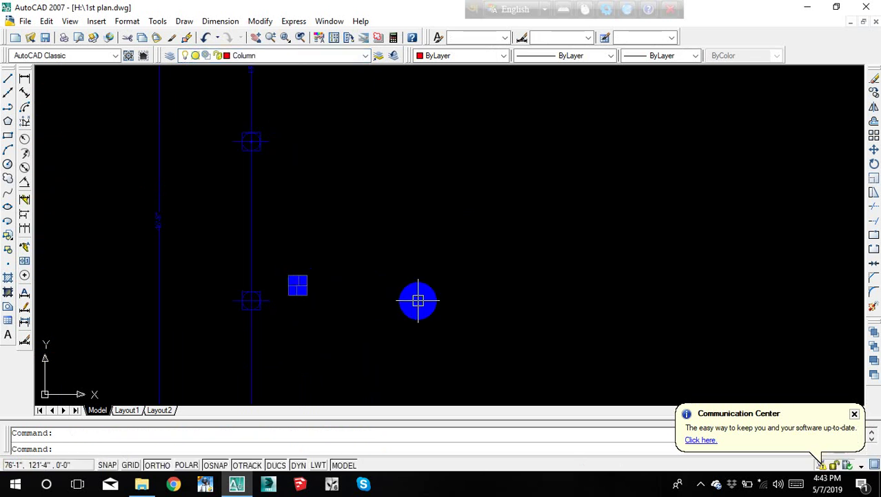
text(m)
key(Return)
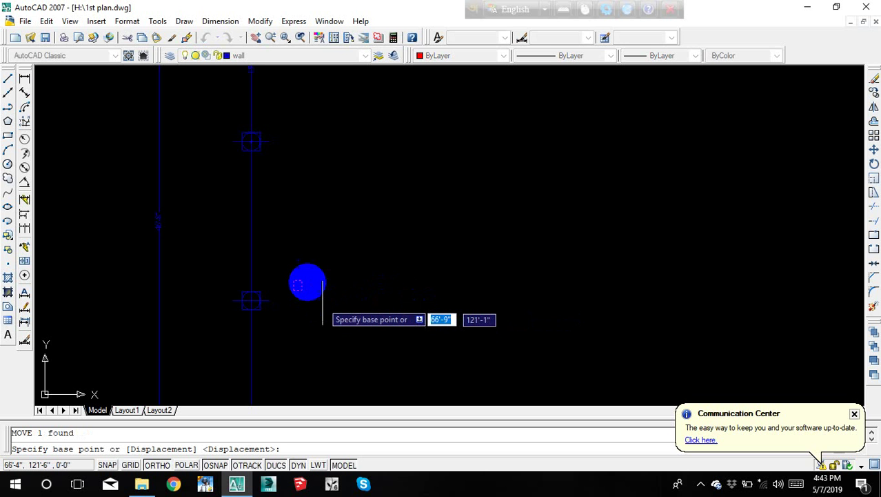
scroll(305, 281, up, 5)
click(289, 298)
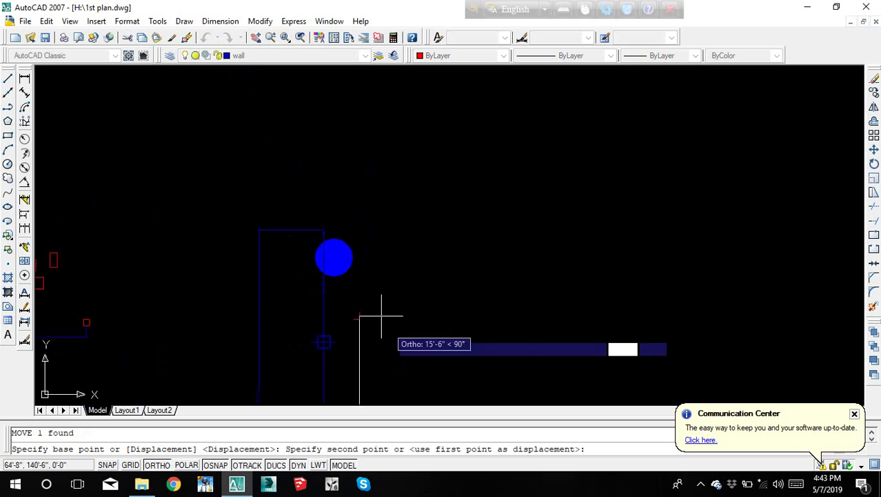
click(322, 260)
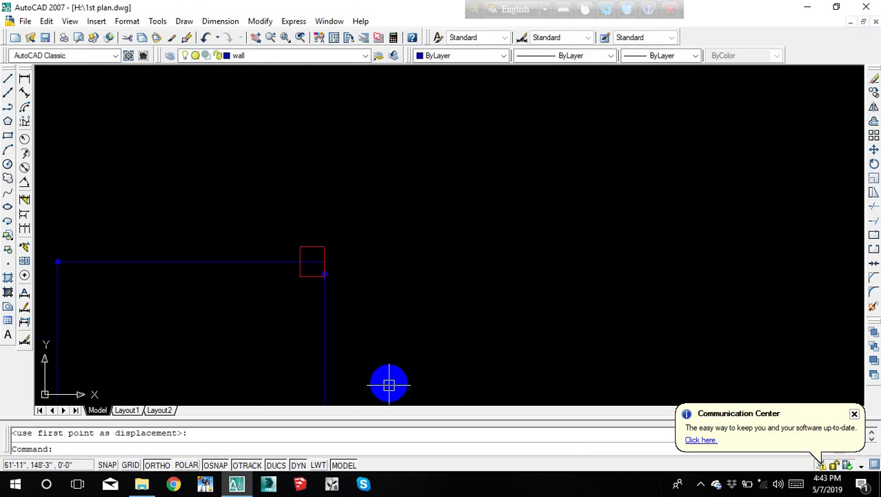
middle_drag(387, 380, 338, 194)
key(Escape)
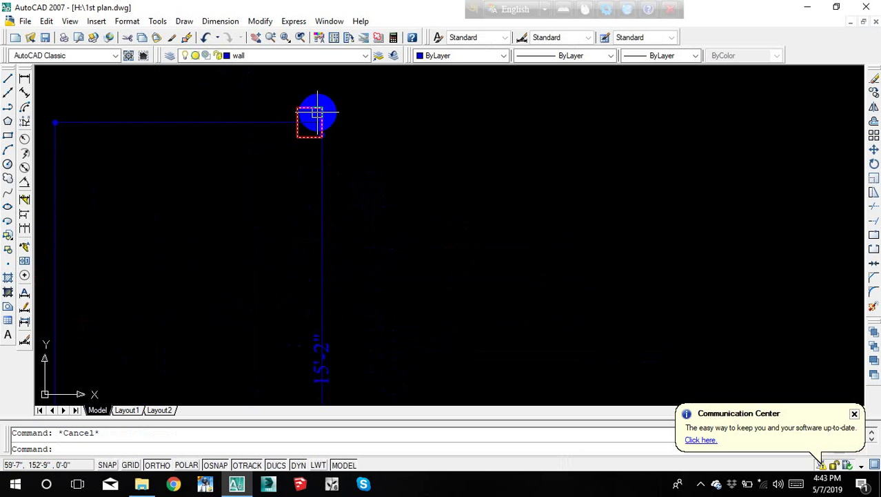
text(m)
key(Return)
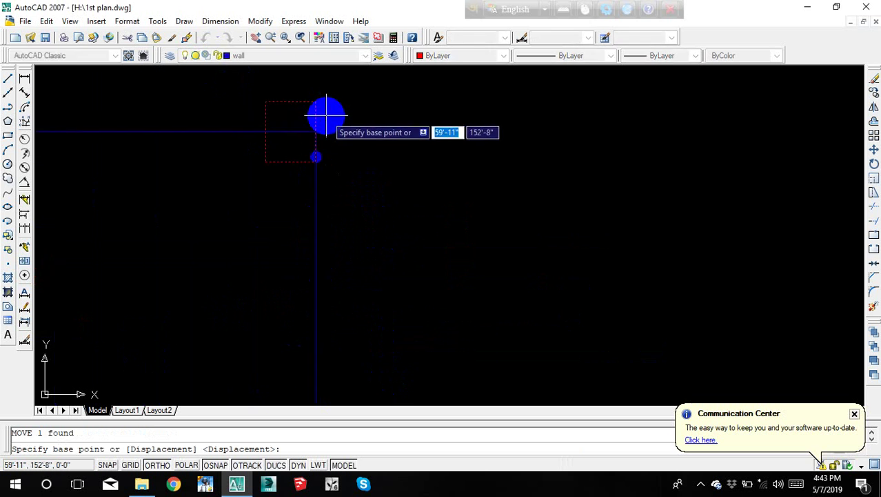
click(317, 103)
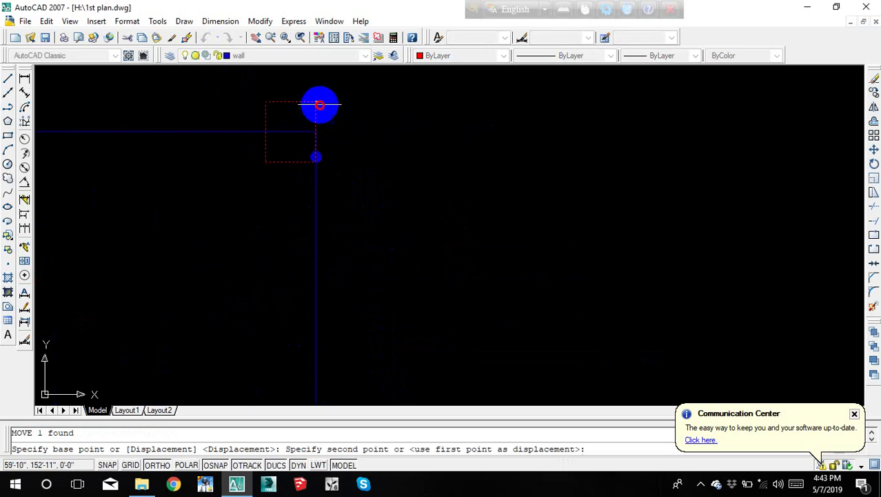
click(321, 126)
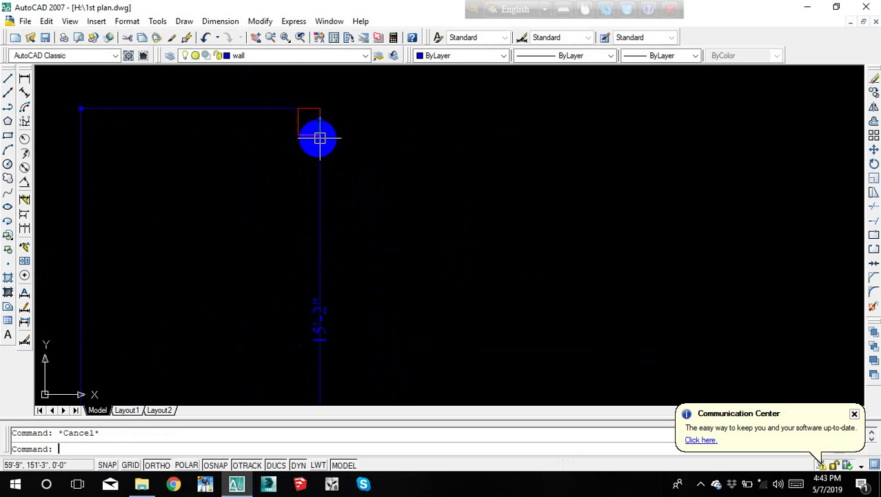
Step: Copy the column to two points down the wall's right edge and its bottom corner
text(co)
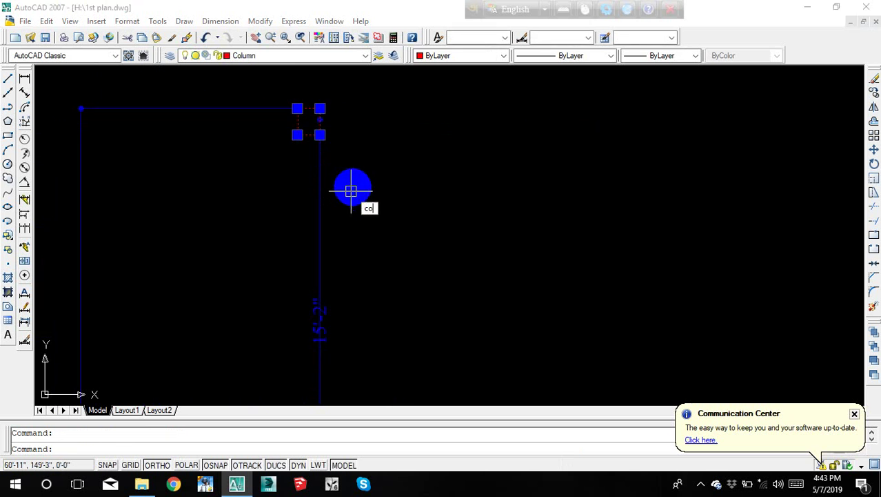
key(Return)
scroll(343, 178, up, 2)
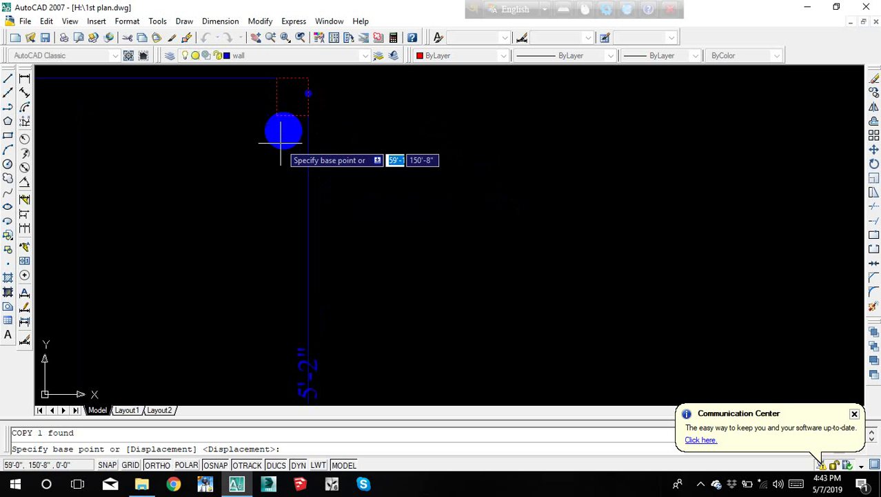
click(307, 95)
scroll(276, 221, down, 2)
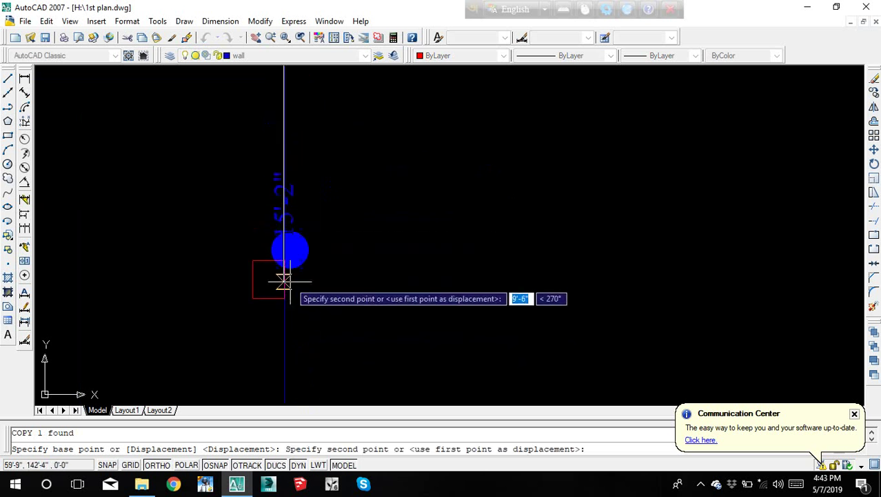
scroll(286, 228, down, 2)
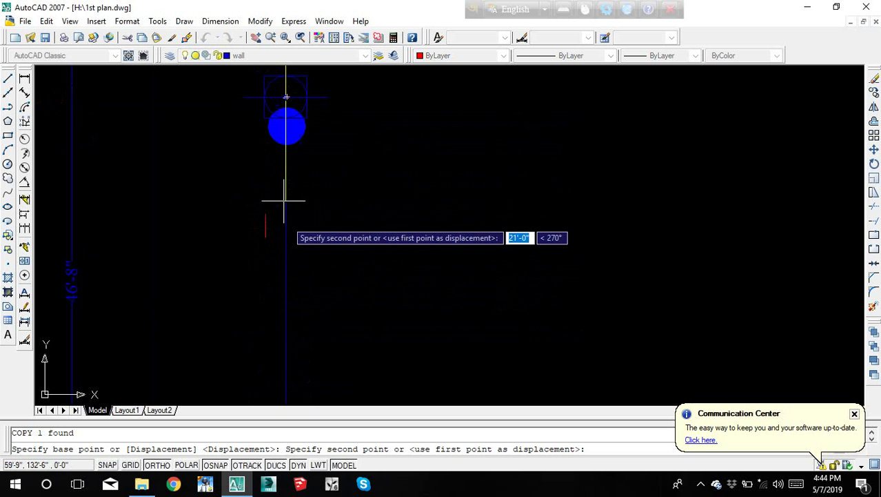
scroll(304, 197, up, 2)
middle_drag(314, 172, 314, 128)
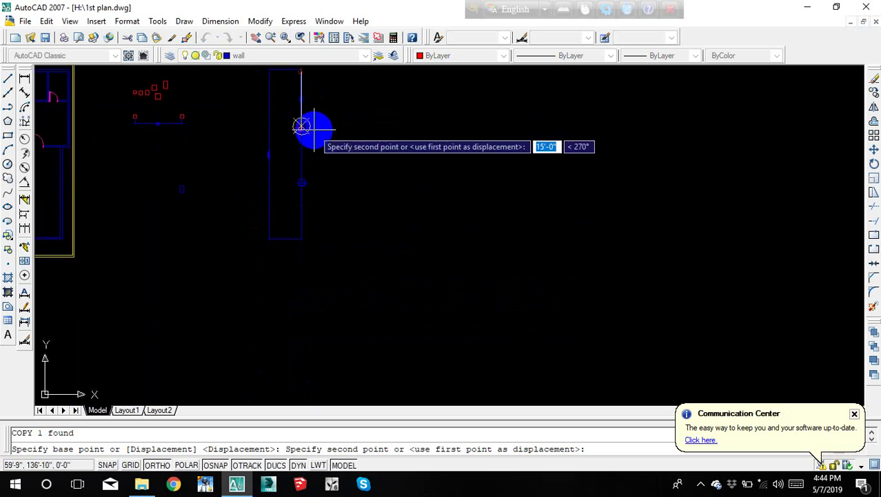
scroll(315, 129, up, 2)
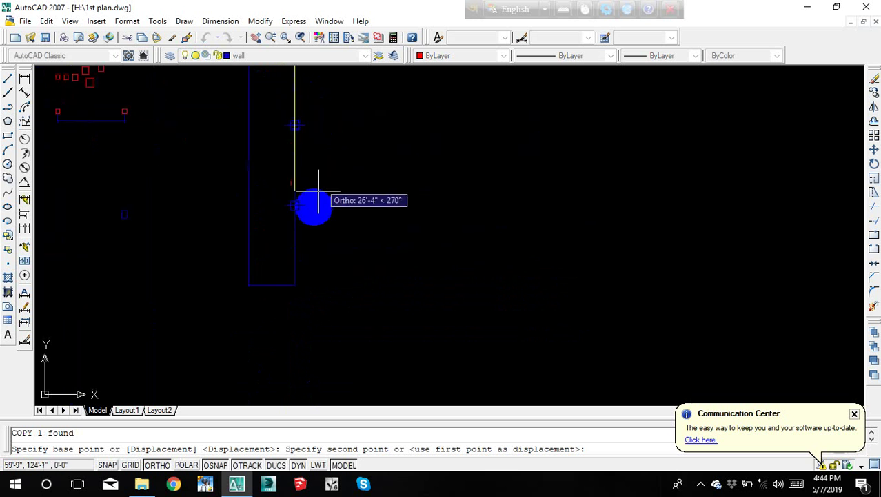
scroll(304, 207, up, 3)
click(270, 186)
scroll(272, 207, down, 3)
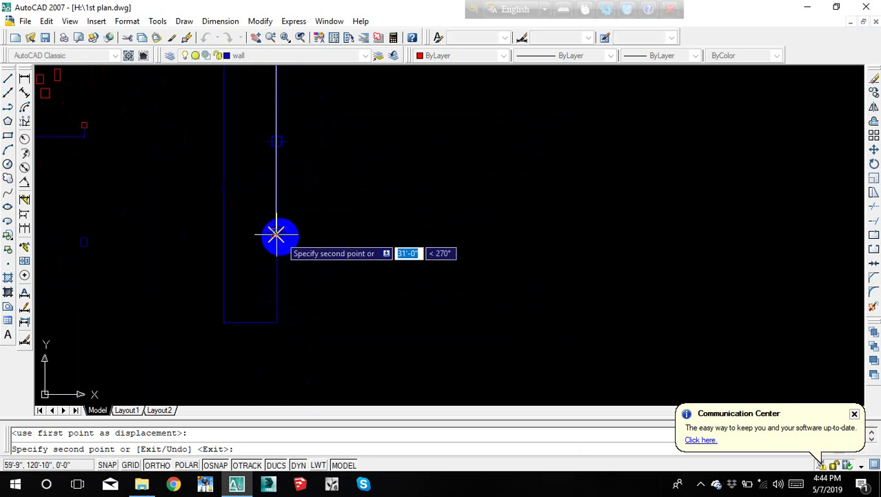
click(276, 235)
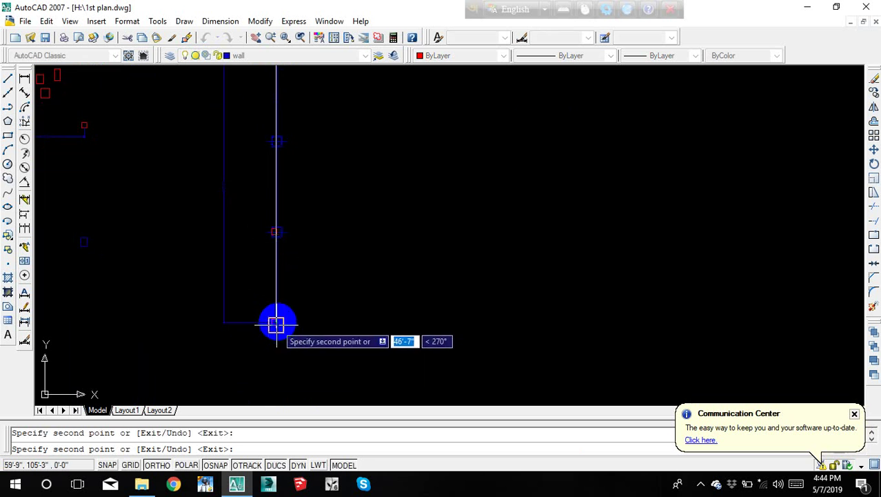
click(276, 325)
key(Escape)
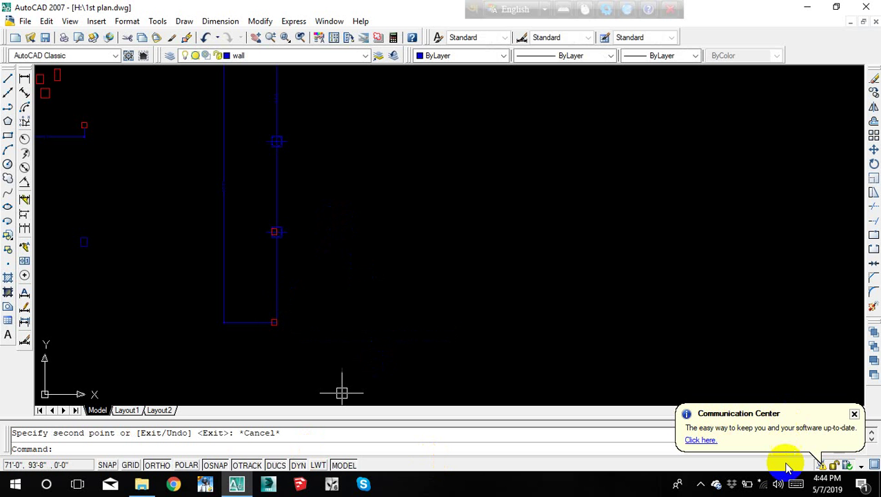
click(700, 484)
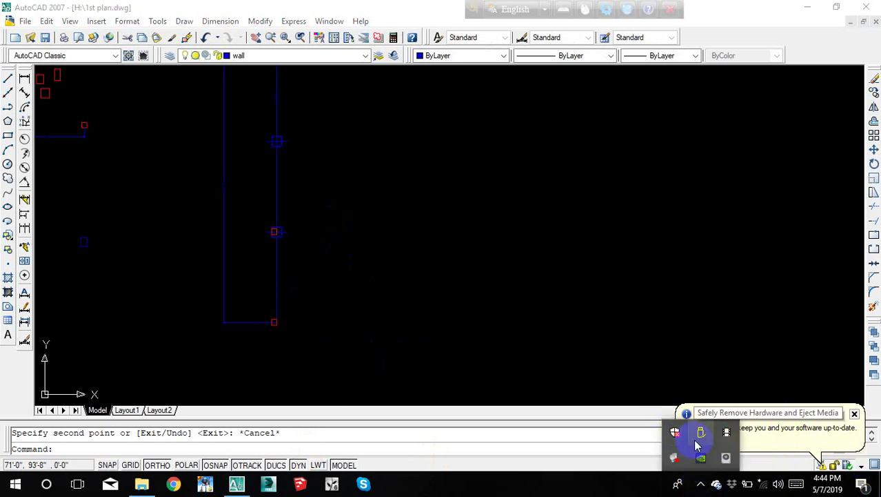
click(372, 443)
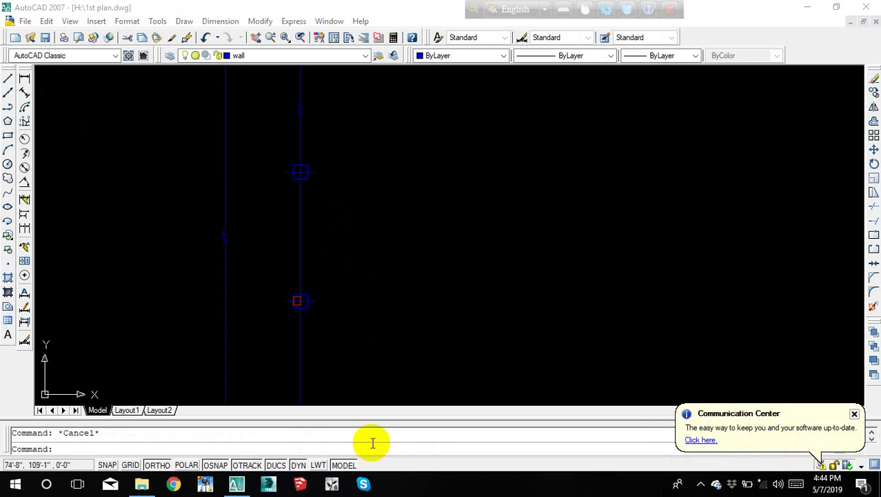
scroll(316, 331, up, 3)
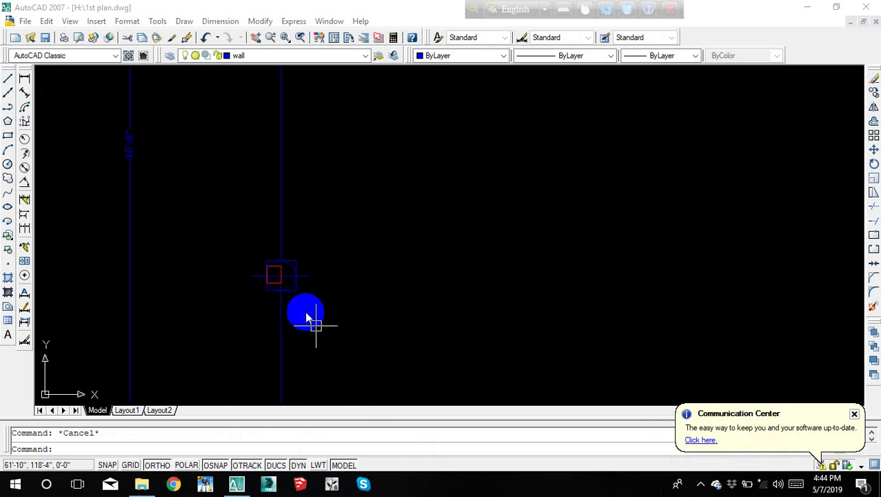